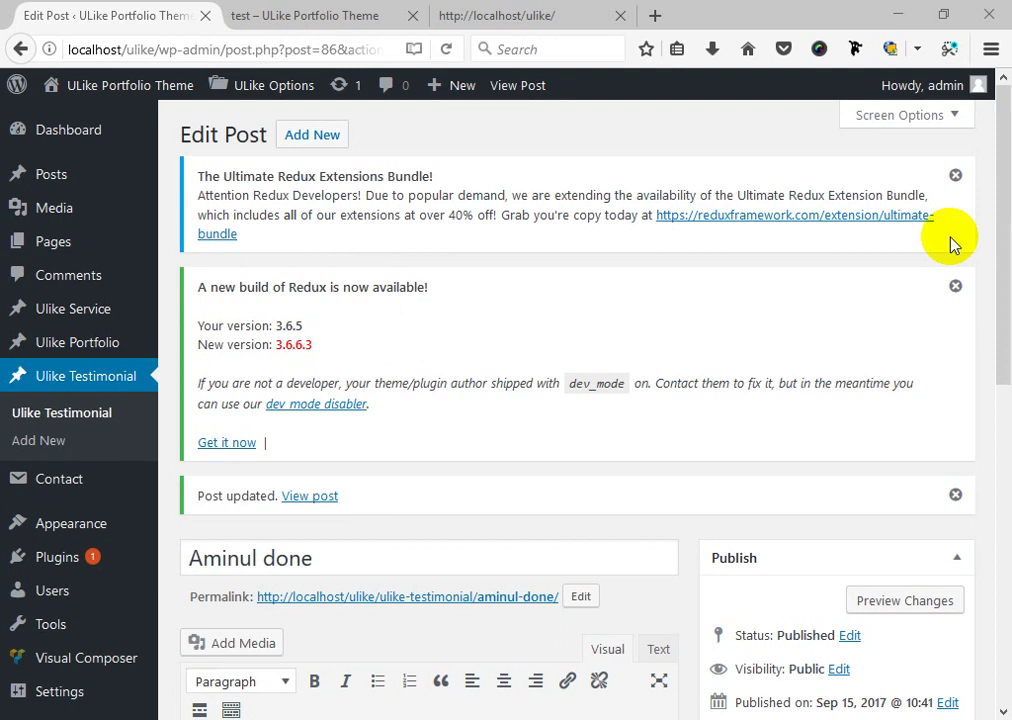
Review the test page's sections from About Us through Service, Portfolio and Testimonial to the partners section.
scroll(318, 355, "down", 3)
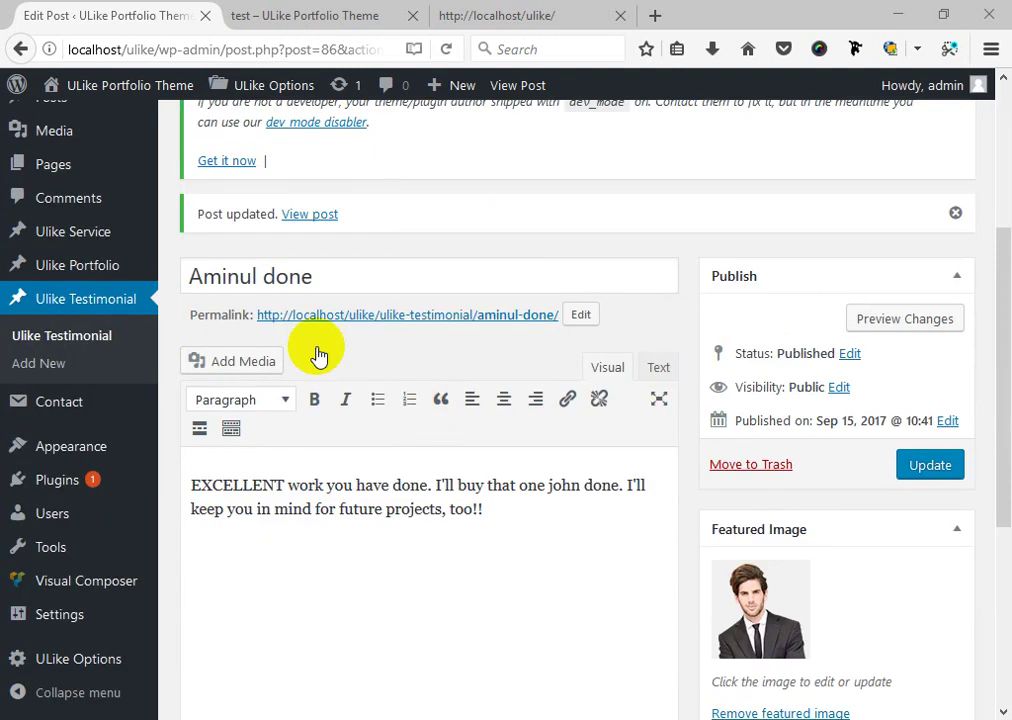
left_click(276, 17)
scroll(440, 400, "down", 5)
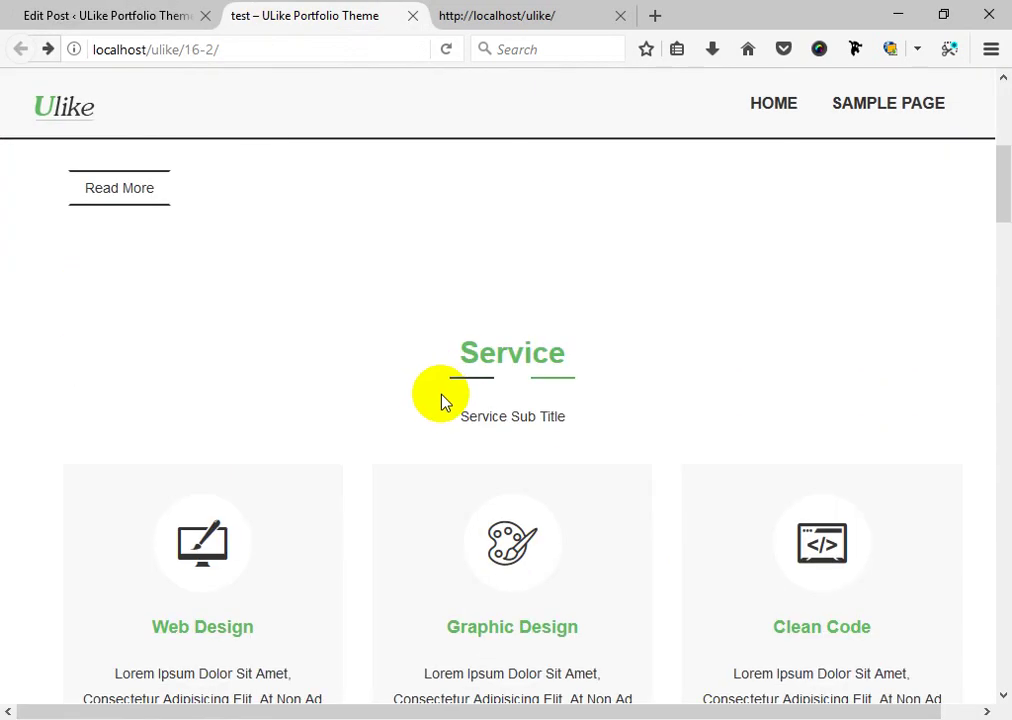
scroll(445, 400, "up", 4)
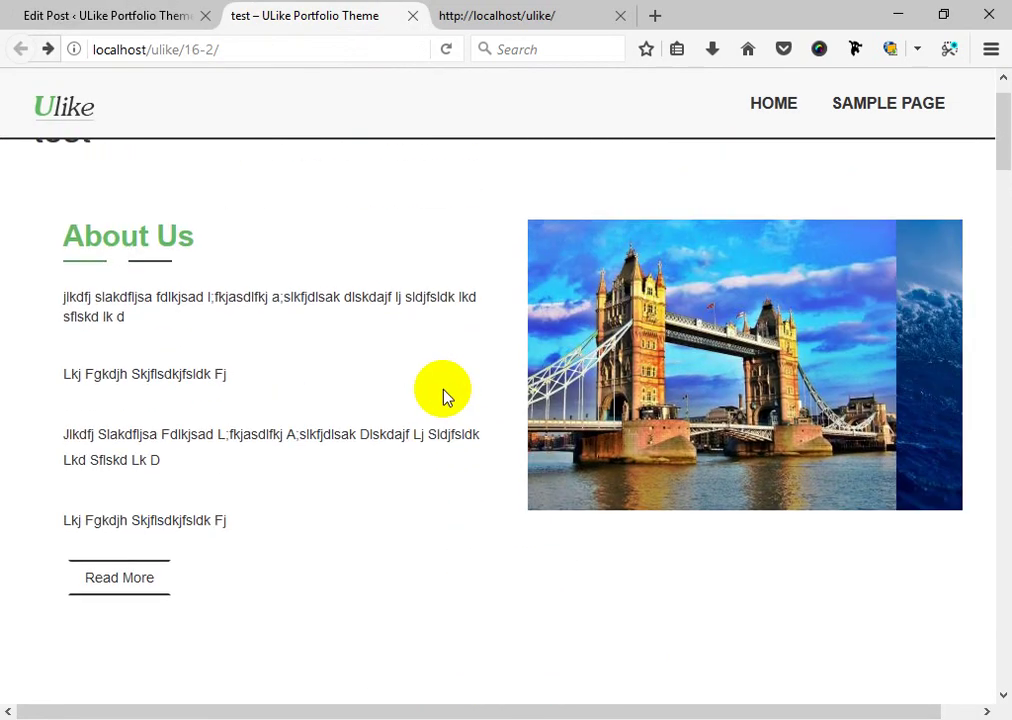
scroll(445, 397, "up", 1)
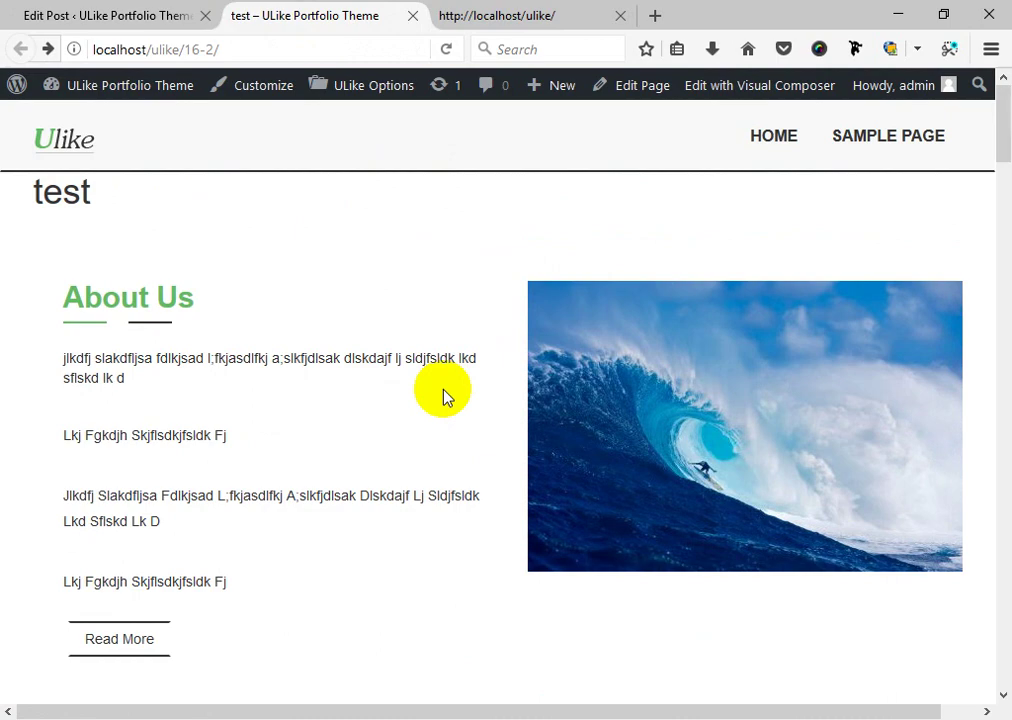
scroll(445, 397, "down", 5)
scroll(447, 395, "down", 12)
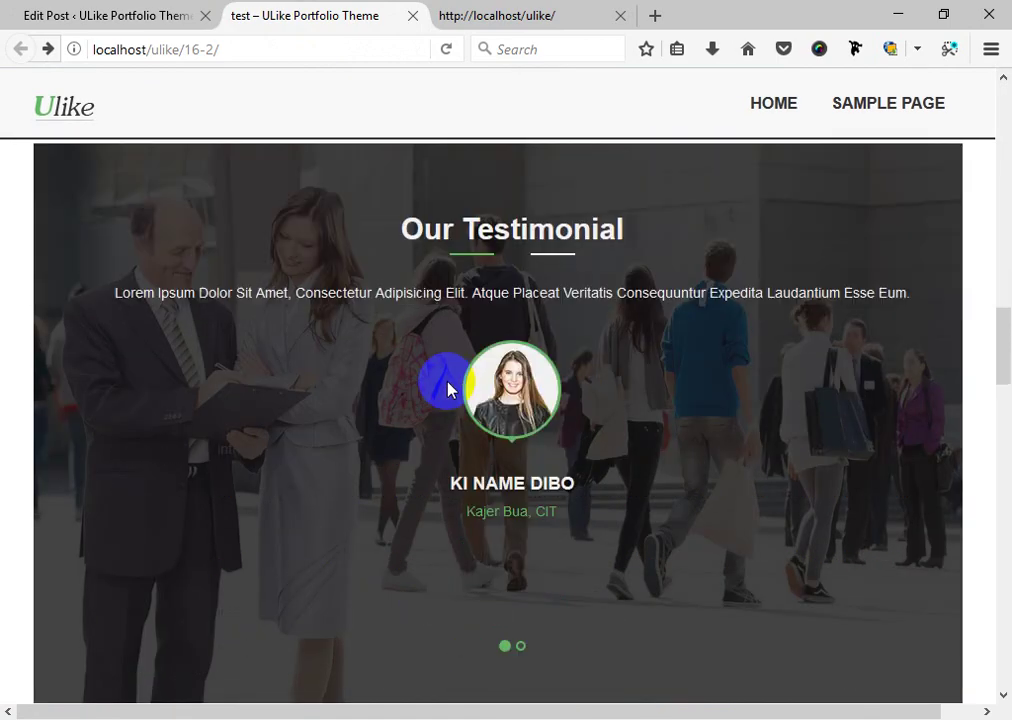
scroll(447, 390, "down", 8)
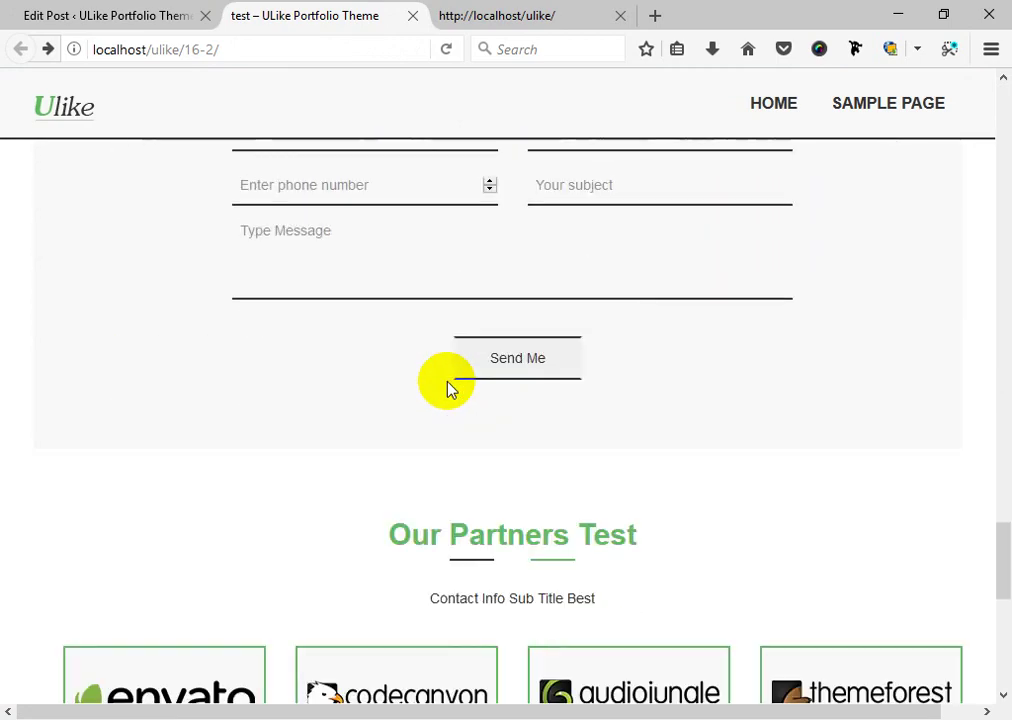
scroll(449, 385, "up", 6)
scroll(450, 382, "up", 14)
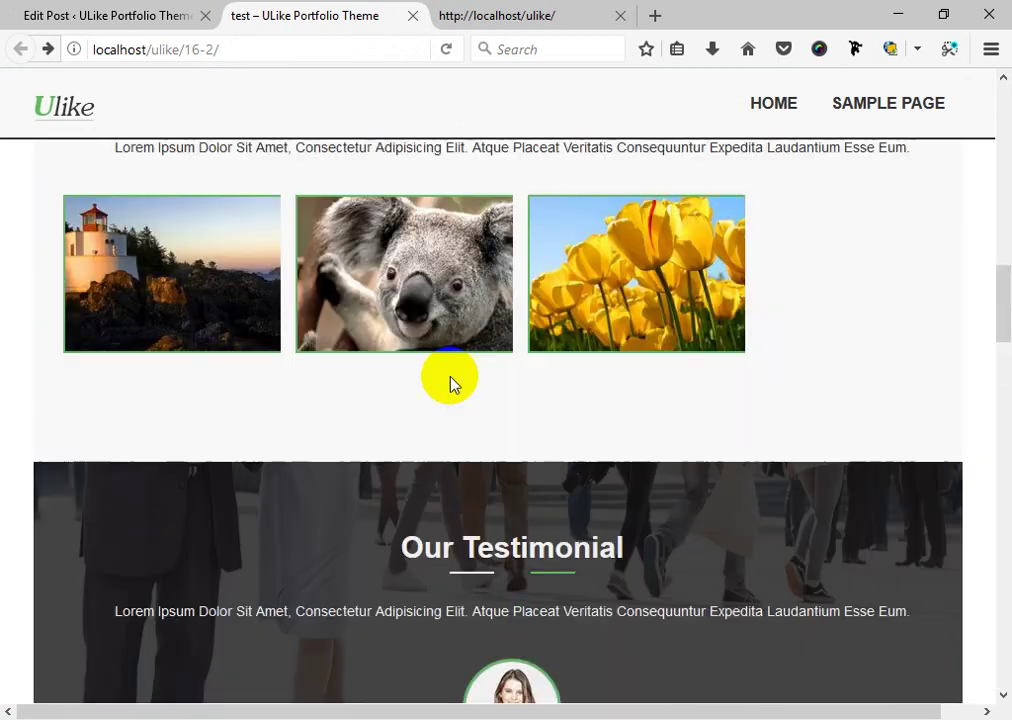
scroll(452, 385, "up", 4)
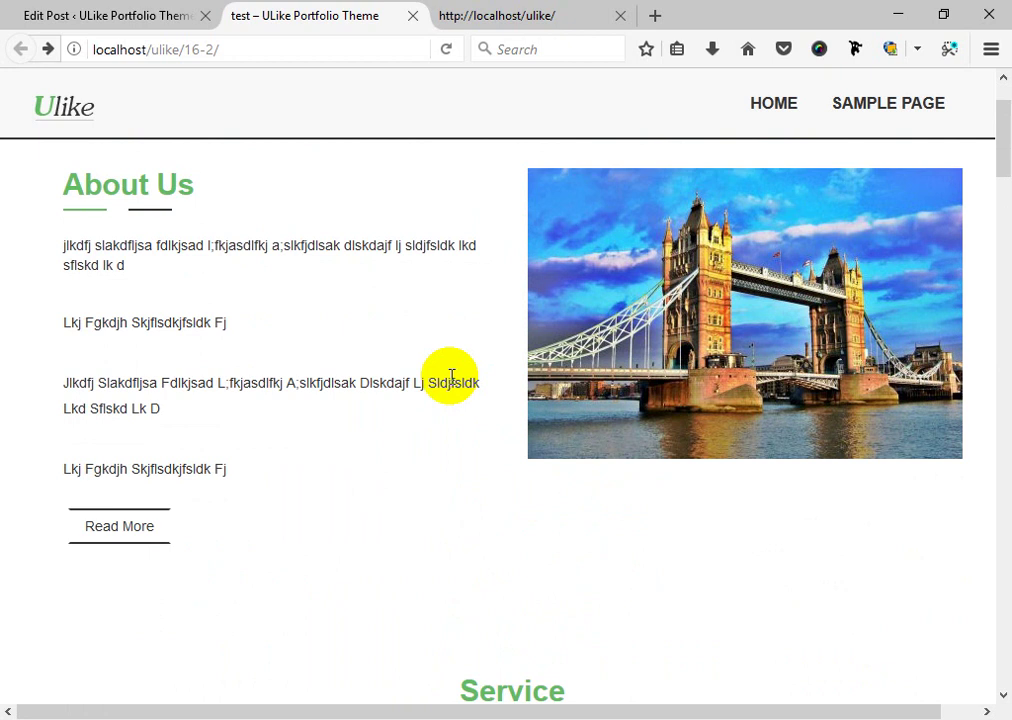
scroll(451, 380, "up", 2)
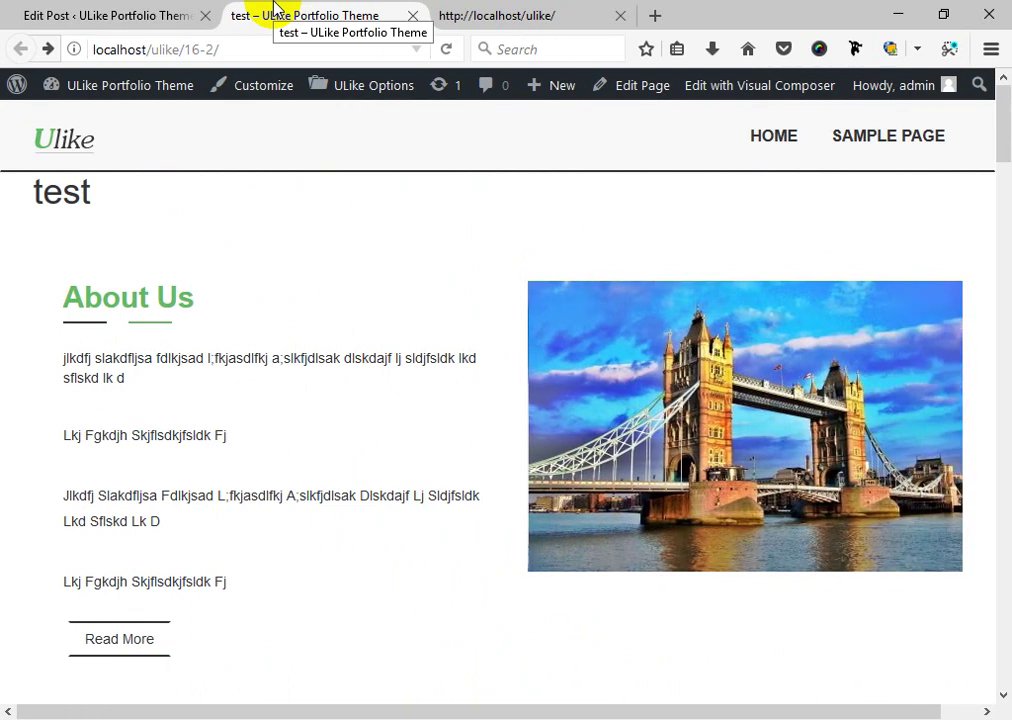
Open the site's home page in a new tab from the Ulike logo on the test page and switch to it.
left_click(142, 15)
left_click(479, 16)
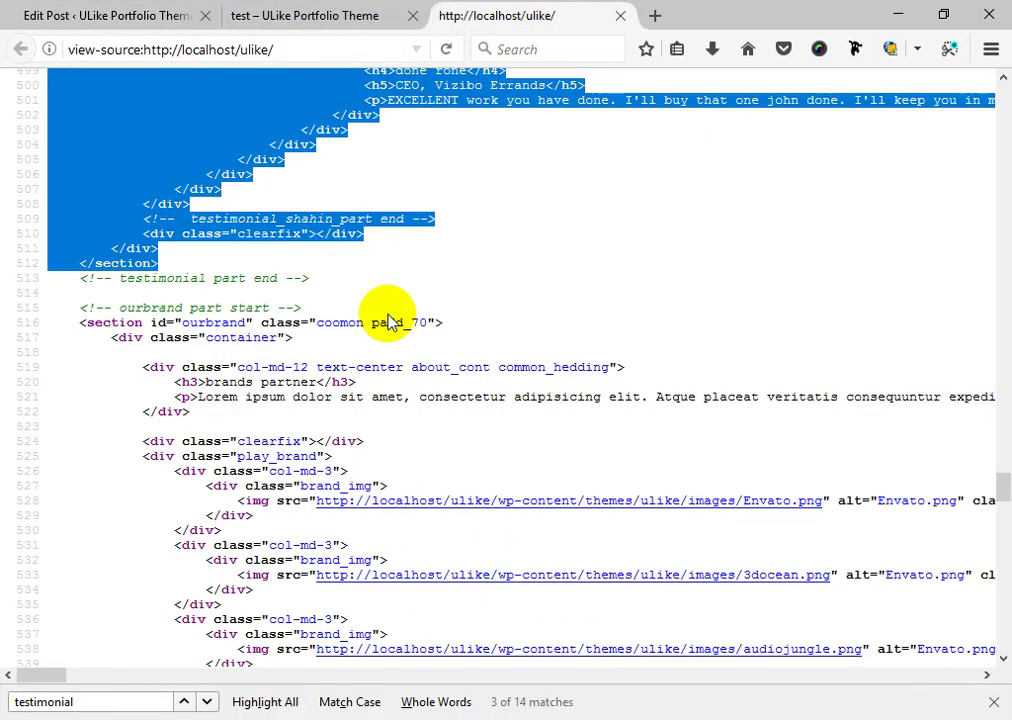
left_click(237, 16)
right_click(73, 150)
left_click(110, 155)
left_click(536, 12)
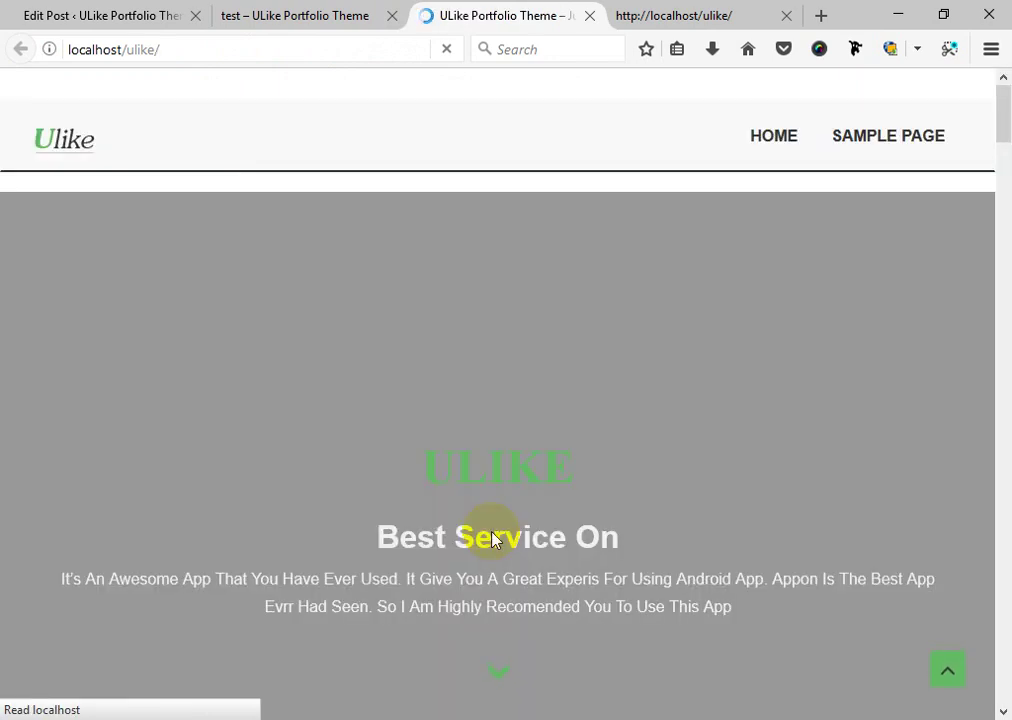
Examine the home page layout, including the portfolio, service, team, blog and address sections, for comparison with the test page.
scroll(492, 538, "down", 10)
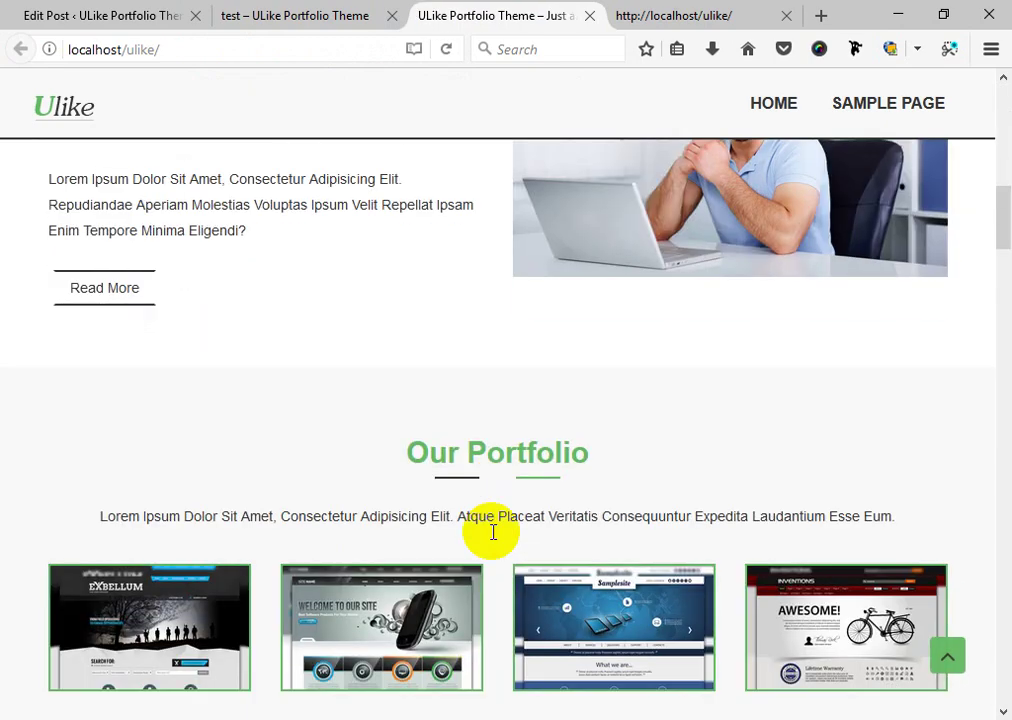
scroll(492, 533, "down", 5)
left_click(583, 355)
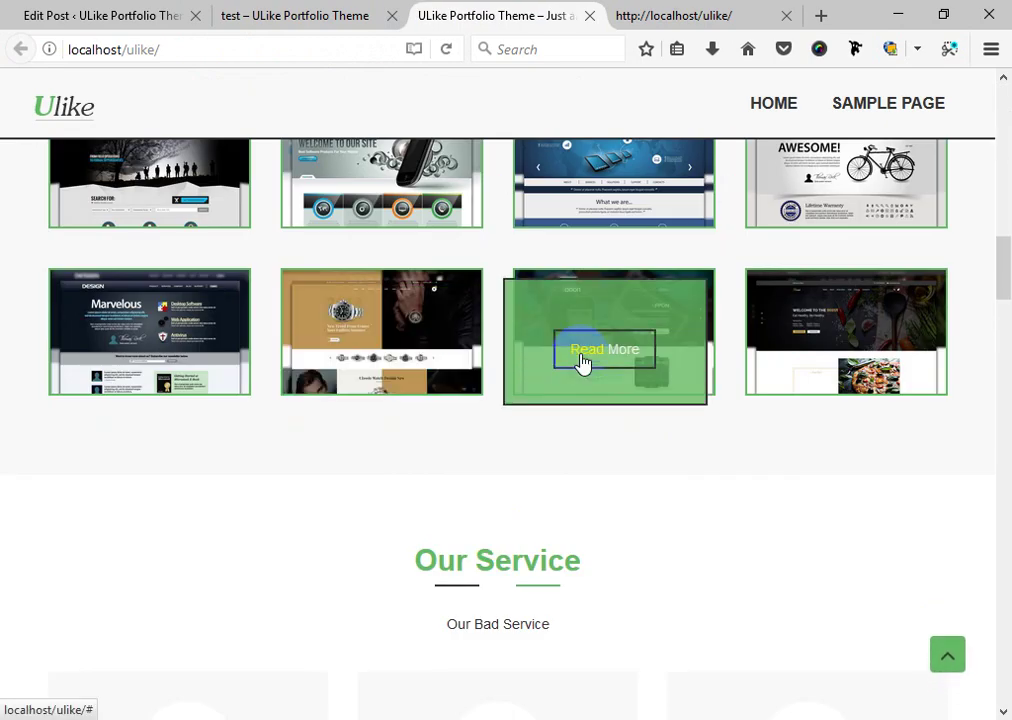
scroll(582, 360, "down", 10)
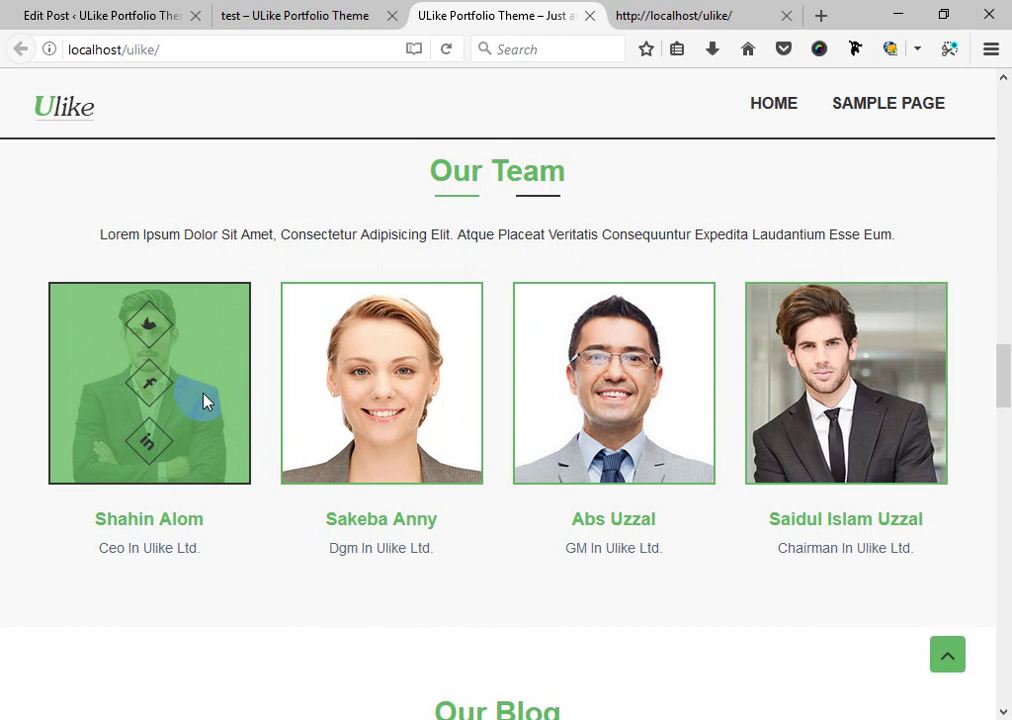
scroll(205, 600, "down", 5)
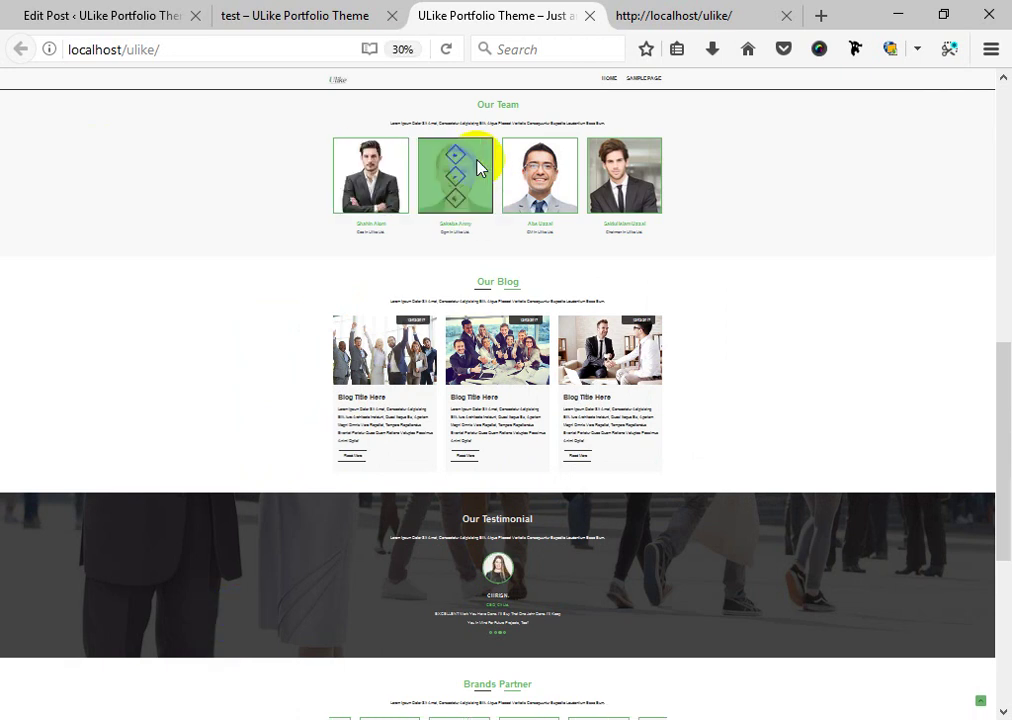
scroll(478, 168, "up", 1)
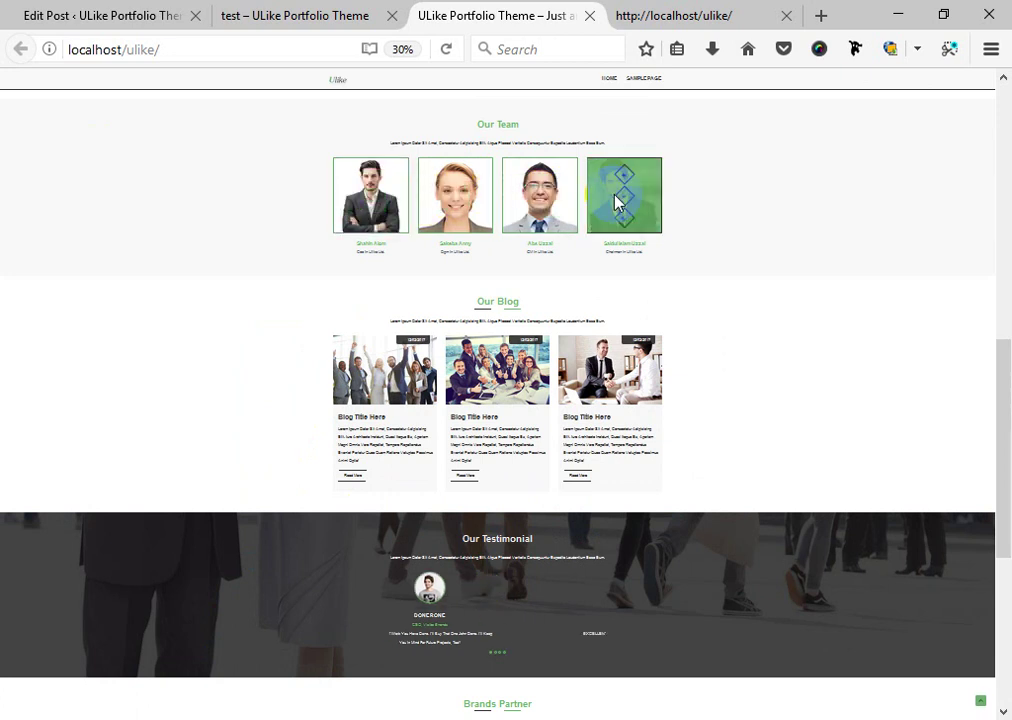
key("ctrl+0")
scroll(612, 201, "down", 1)
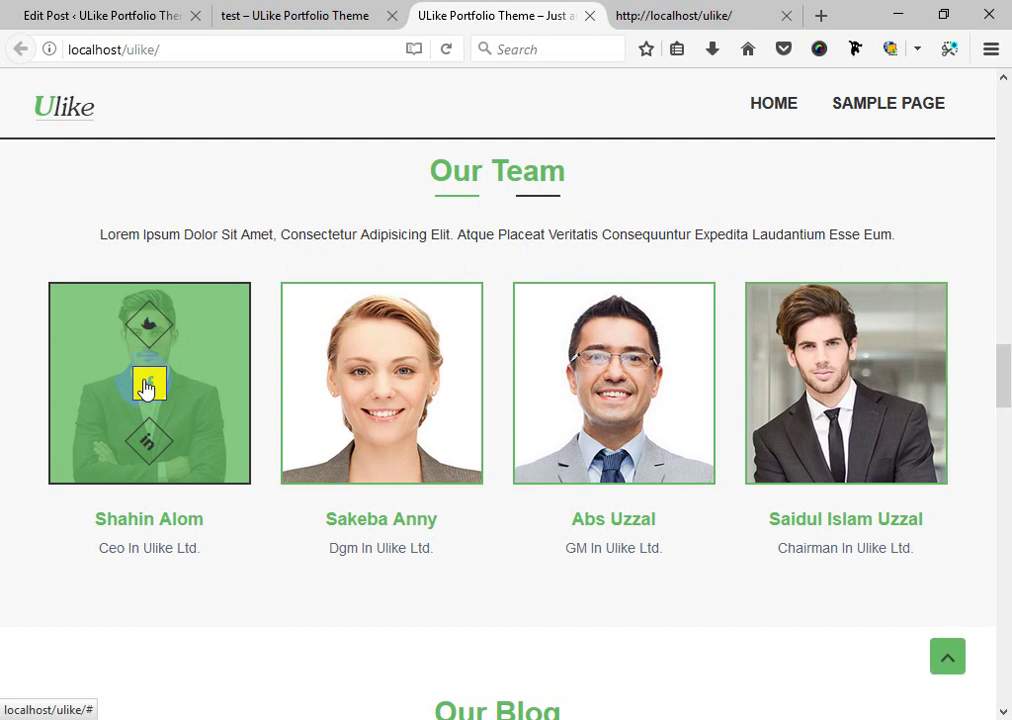
scroll(377, 350, "down", 5)
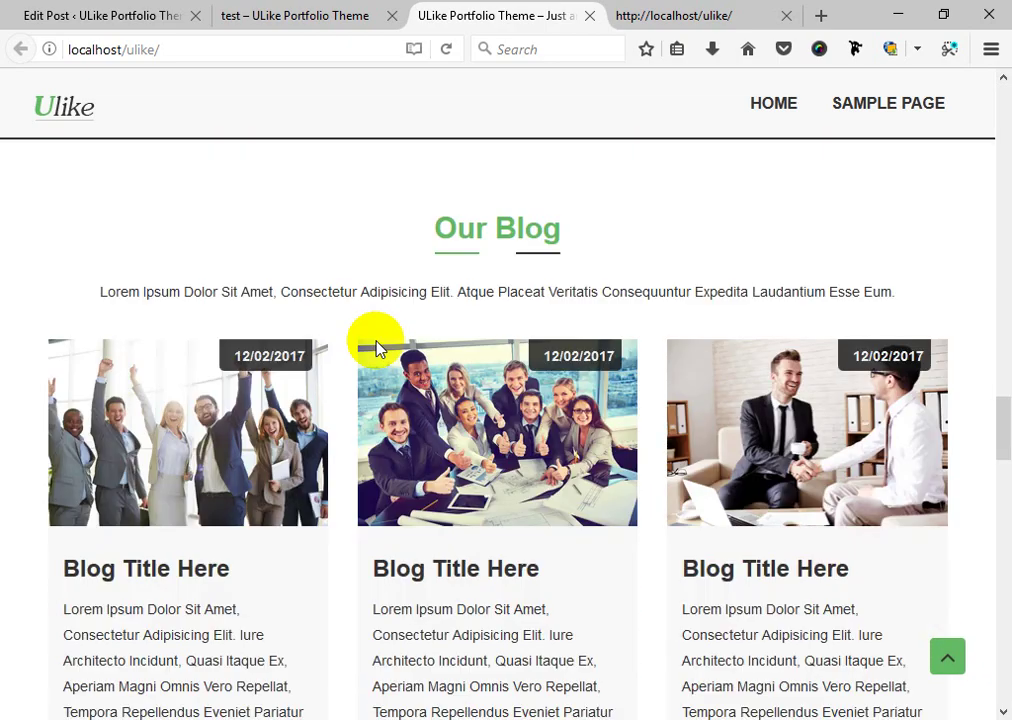
scroll(377, 350, "down", 15)
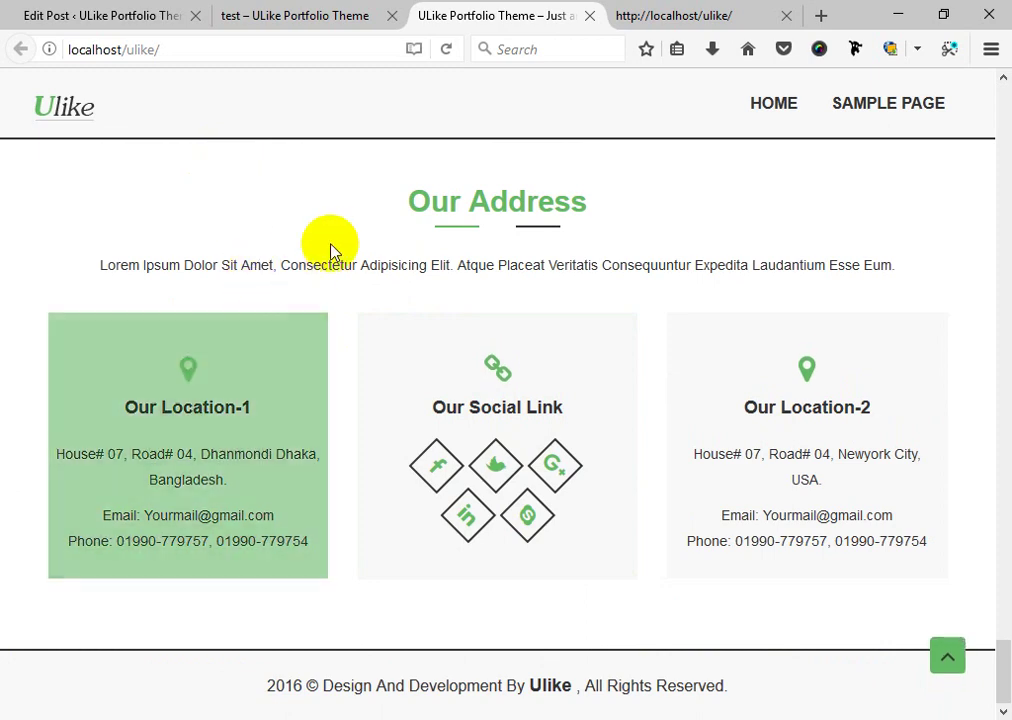
scroll(569, 384, "up", 3)
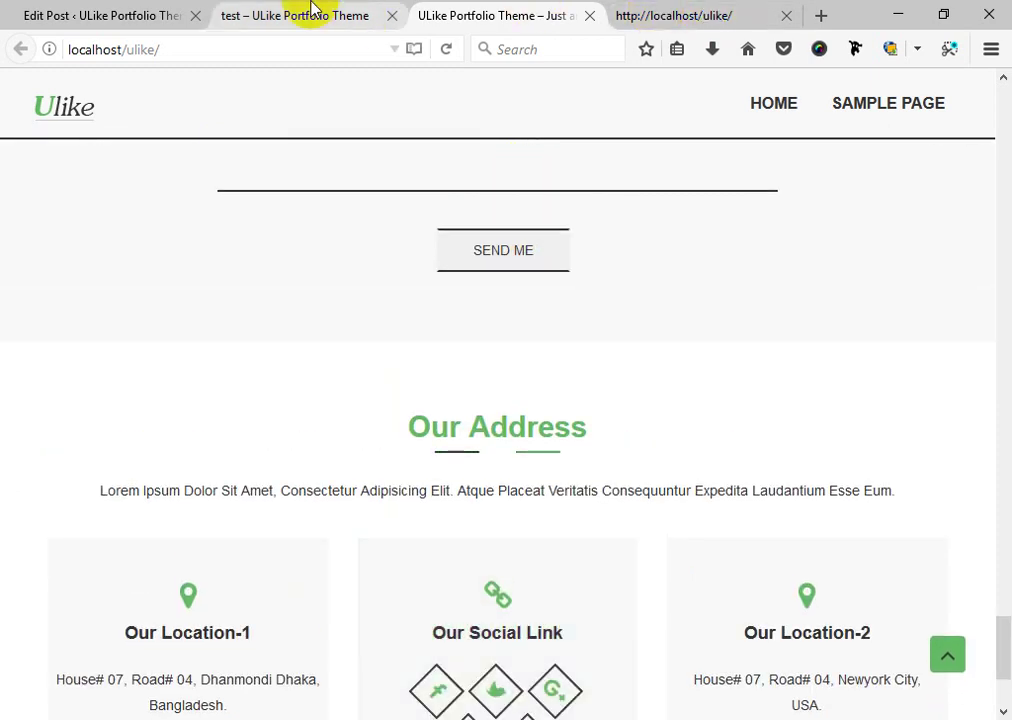
Return to the test page and examine its partners, Our Locations and footer sections.
left_click(313, 10)
scroll(309, 248, "down", 10)
scroll(316, 391, "down", 15)
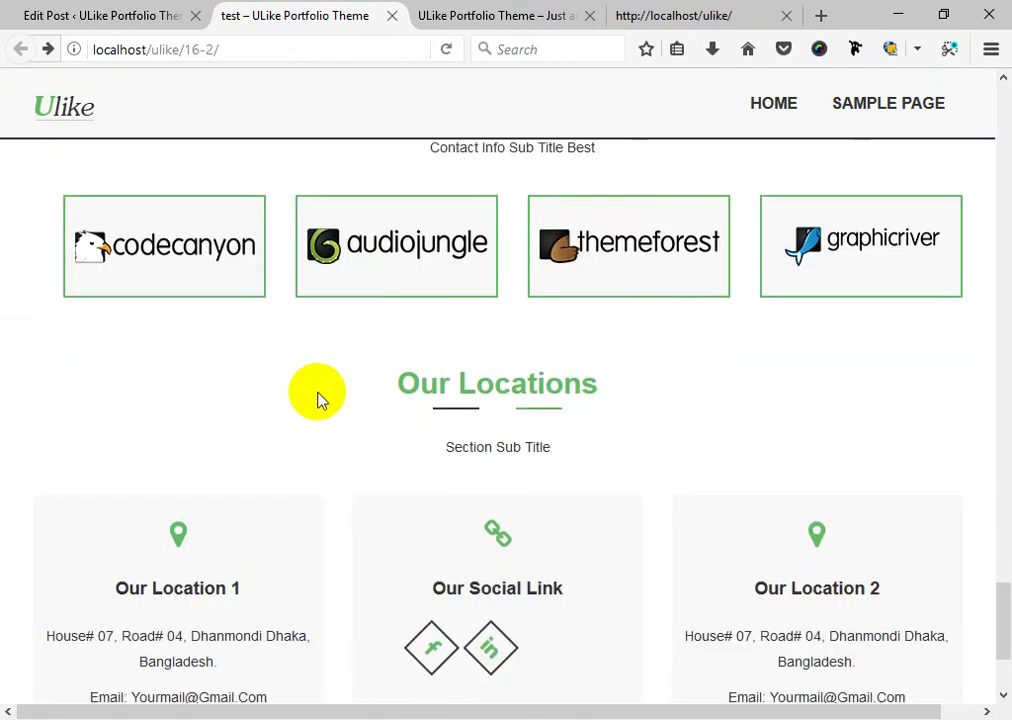
scroll(318, 399, "down", 3)
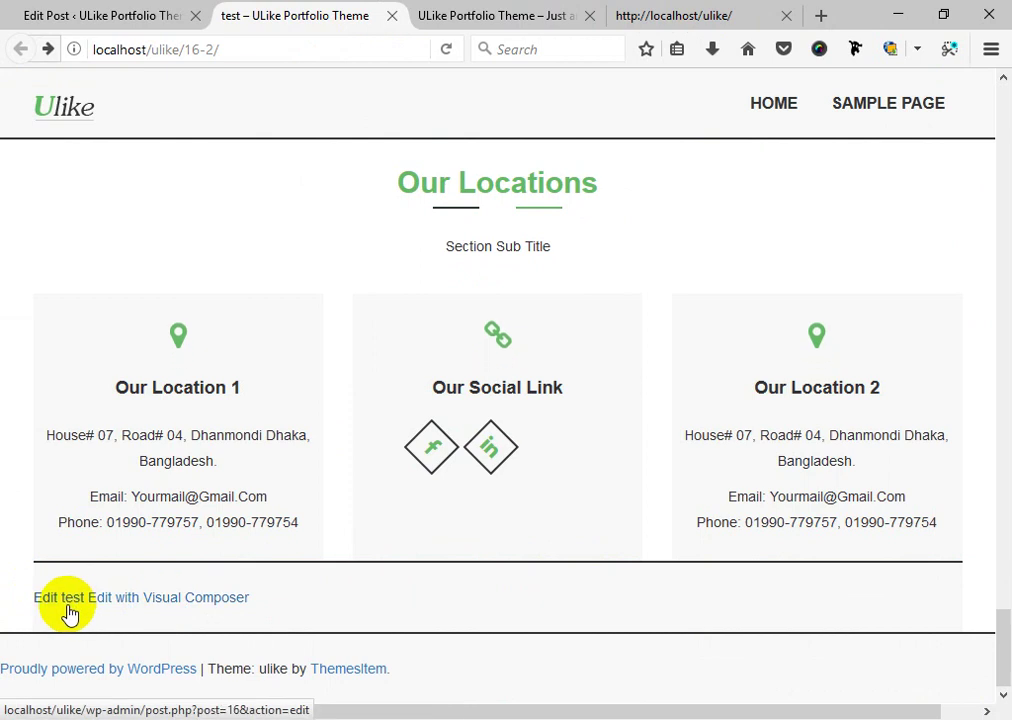
Open page.php from the ulike theme folder in Brackets.
left_click(163, 715)
left_click(388, 428)
key("BackSpace")
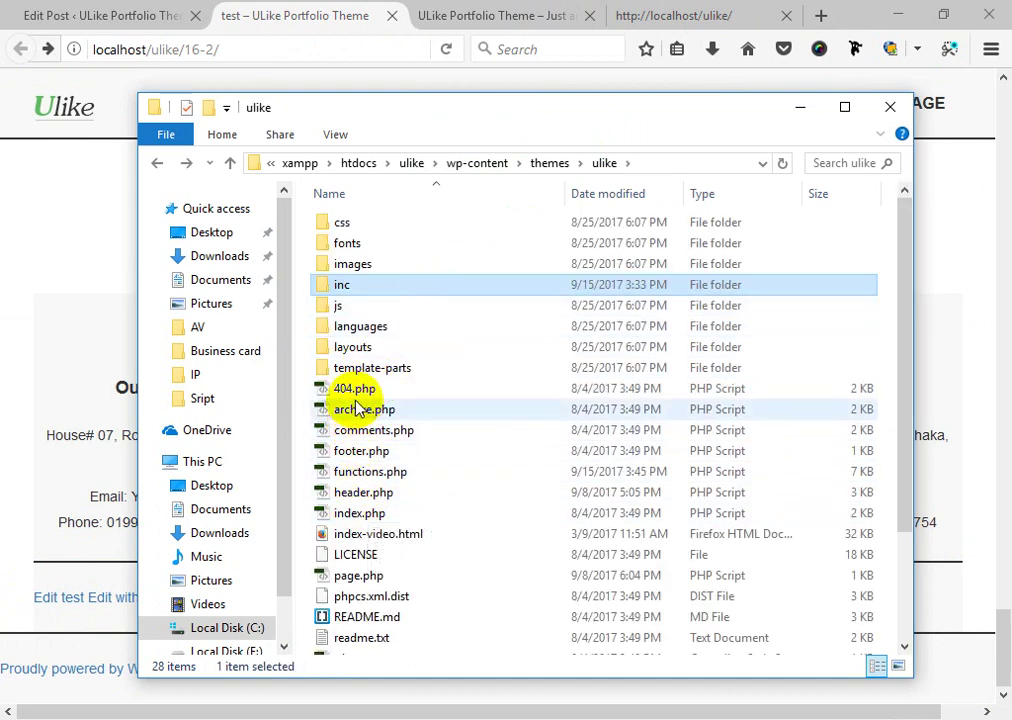
left_click(363, 580)
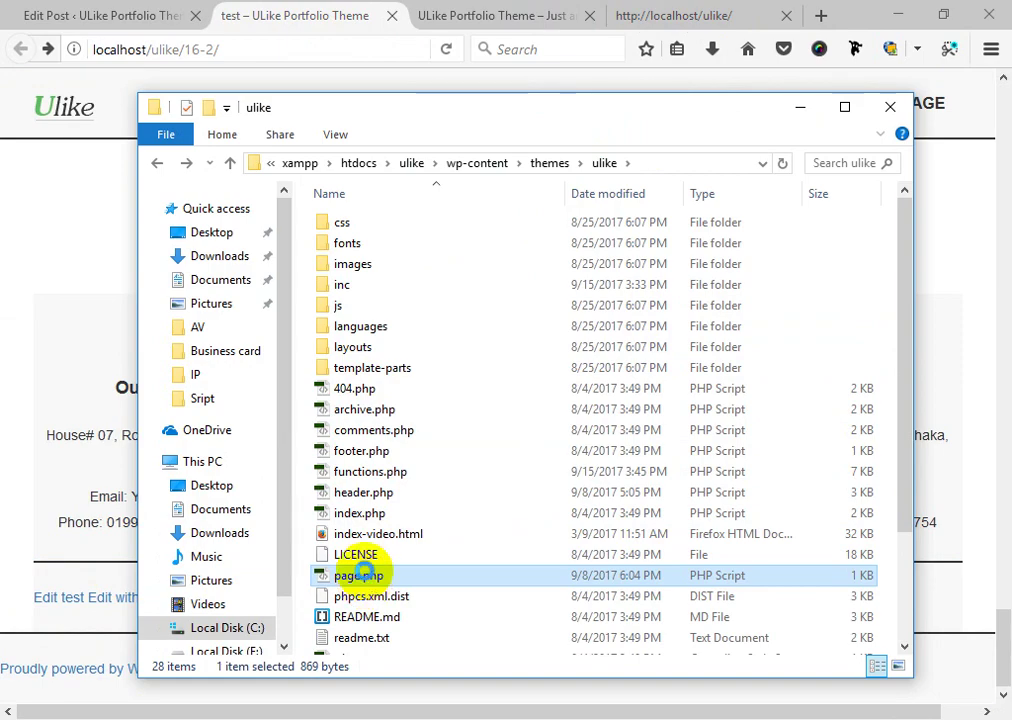
right_click(363, 578)
left_click(426, 235)
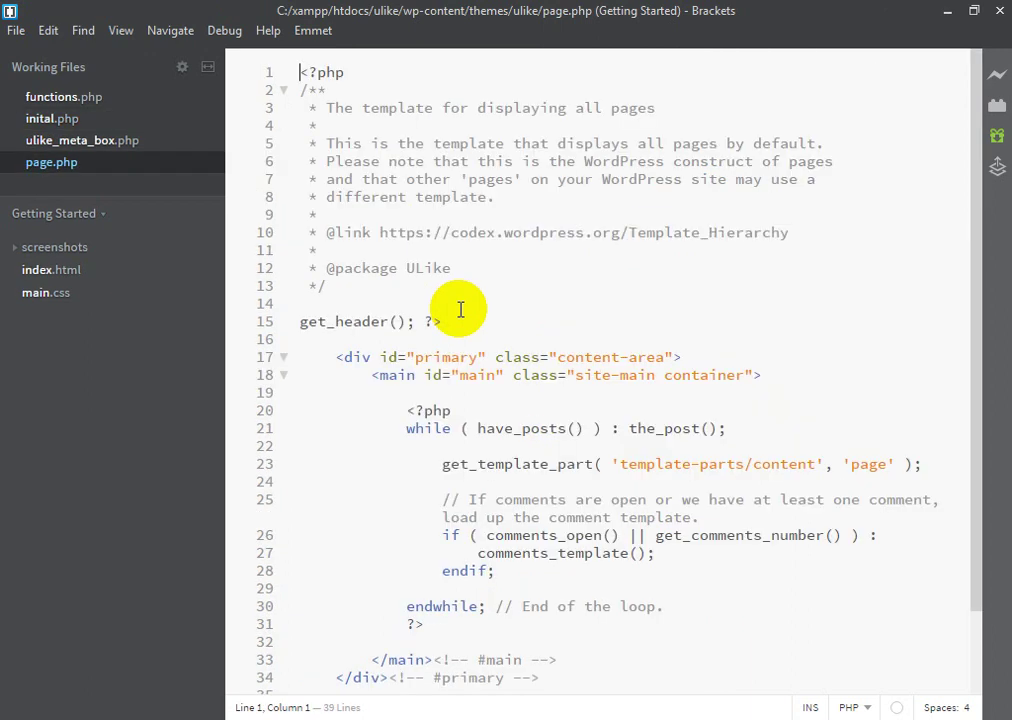
Delete the opening and closing primary div and main container tags around the post loop in page.php.
left_click(355, 357)
scroll(355, 358, "down", 1)
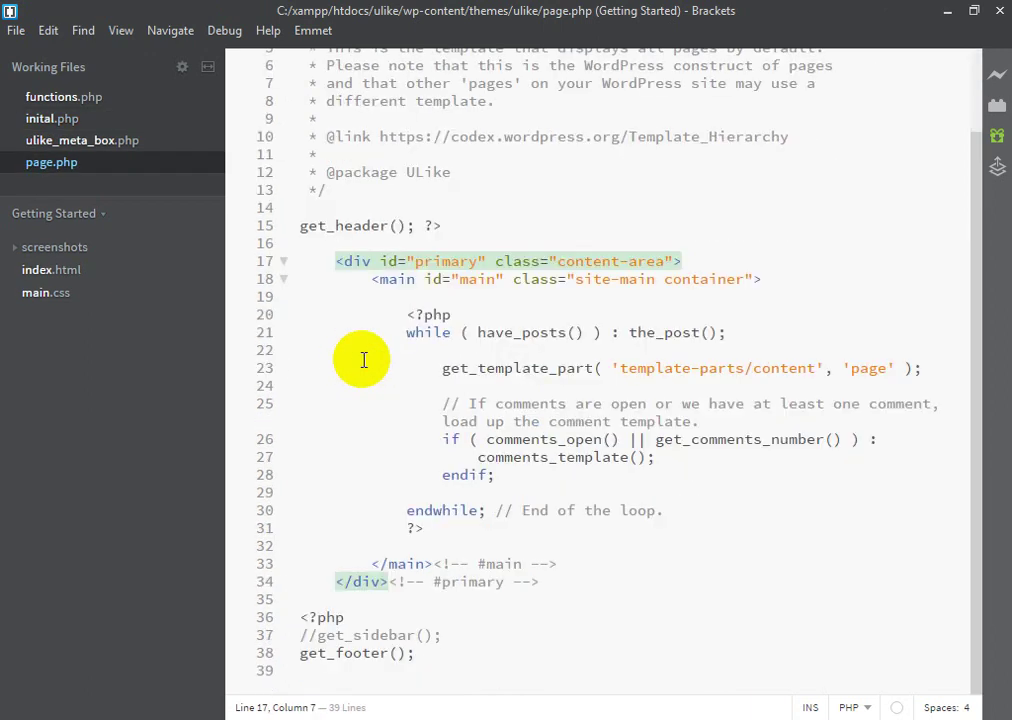
left_click(405, 280)
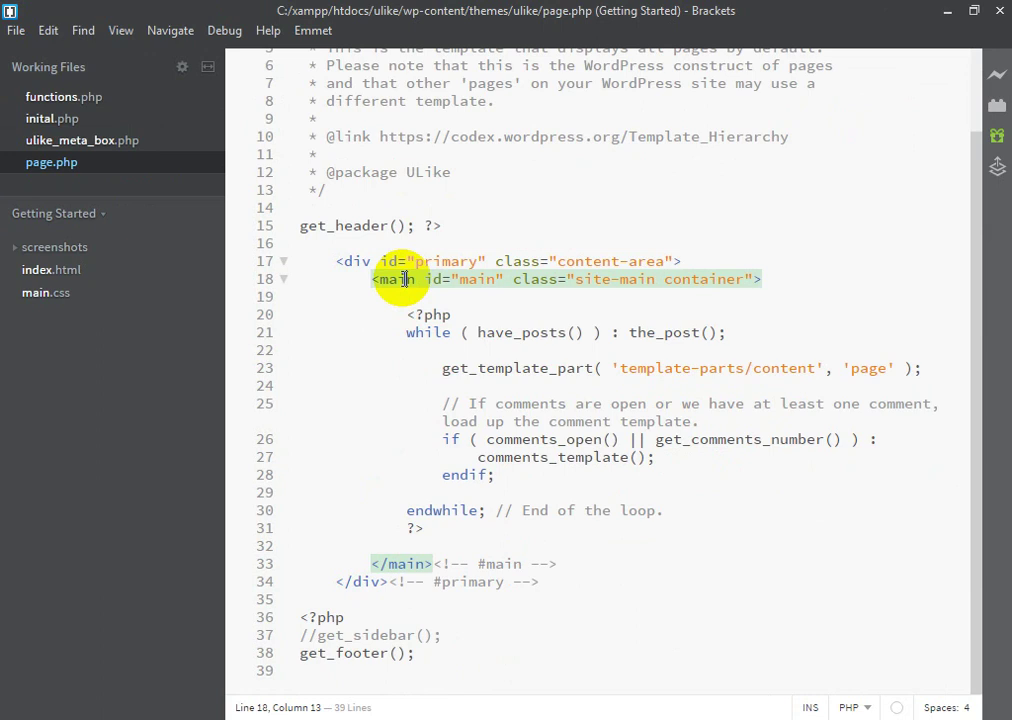
left_click_drag(791, 278, 265, 252)
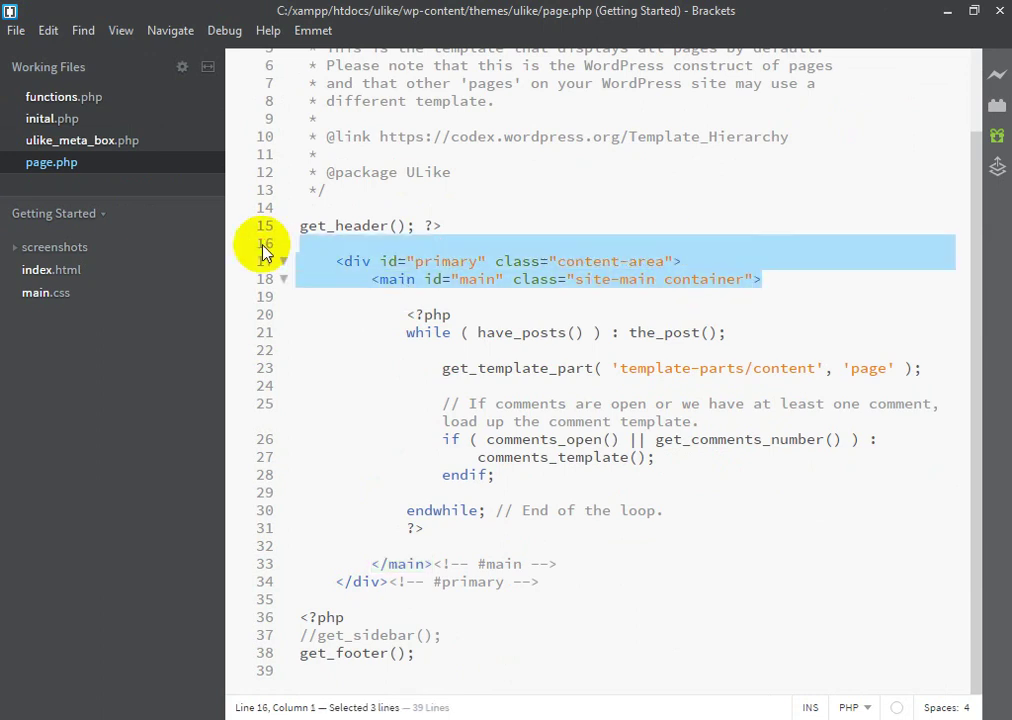
key("Delete")
left_click_drag(576, 578, 226, 544)
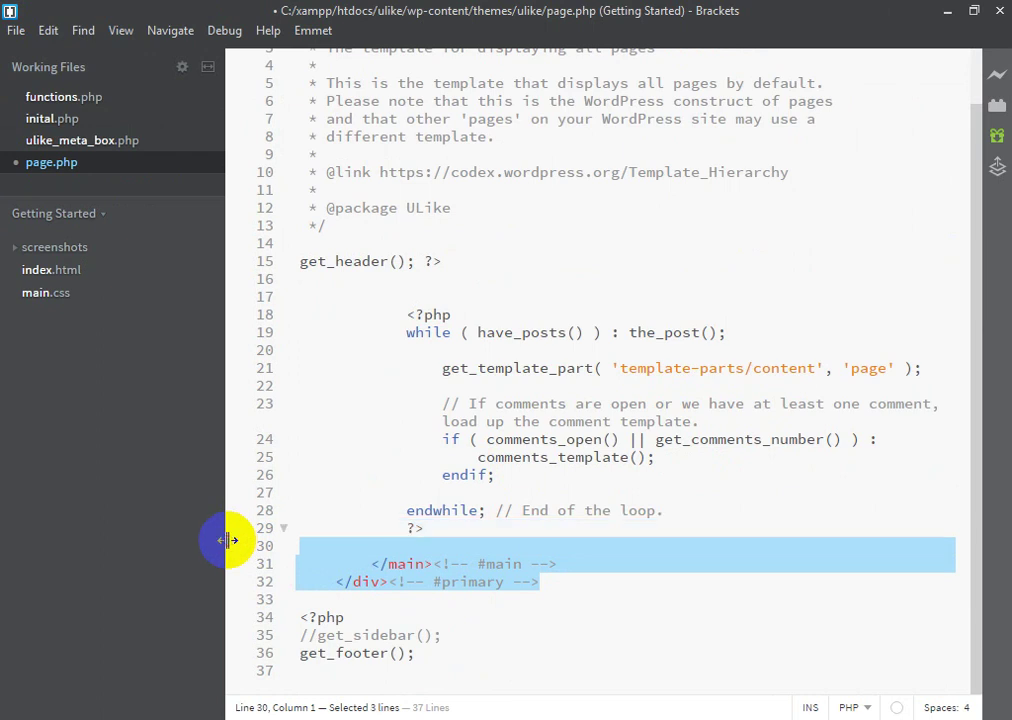
key("Delete")
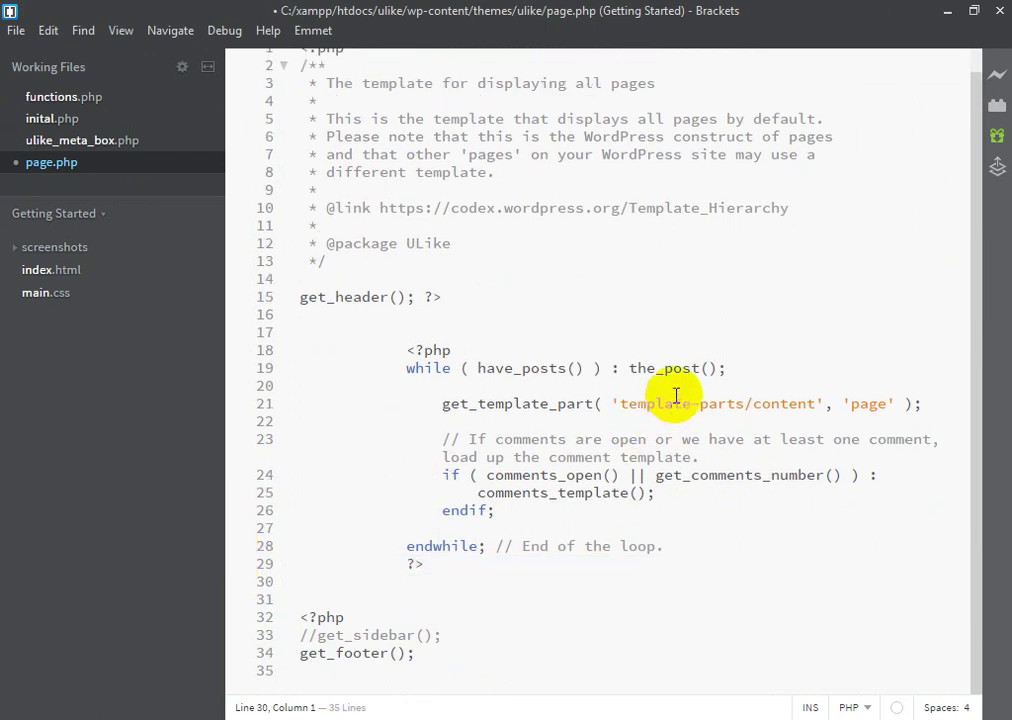
Save page.php, check its template-parts/content reference against the theme folder, and return to the code.
left_click(764, 406)
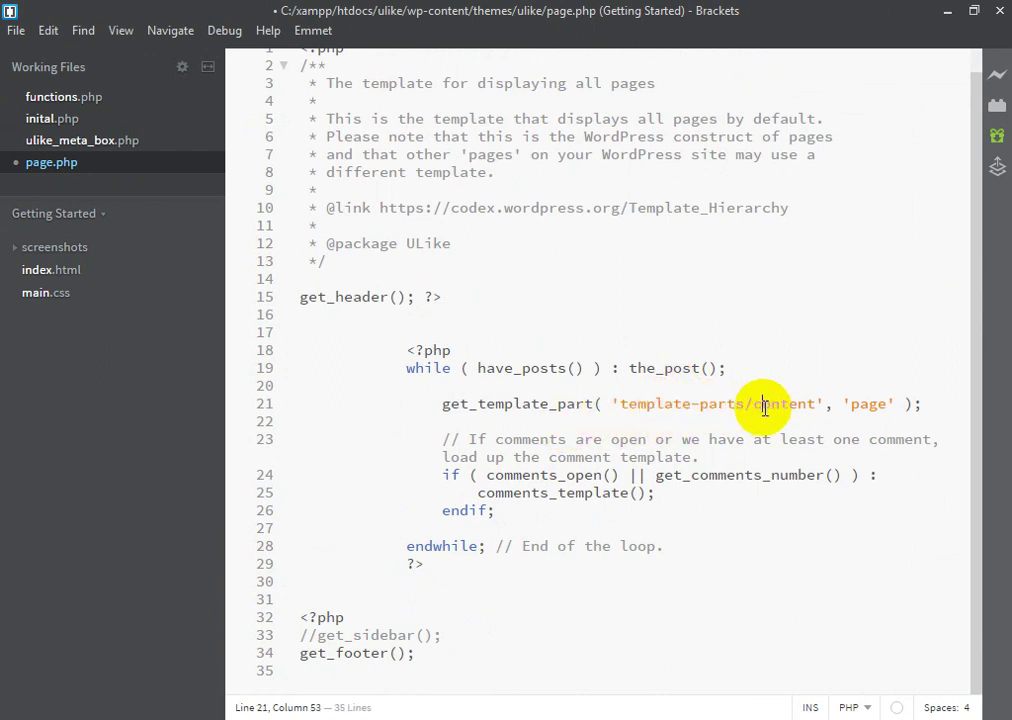
left_click(572, 493)
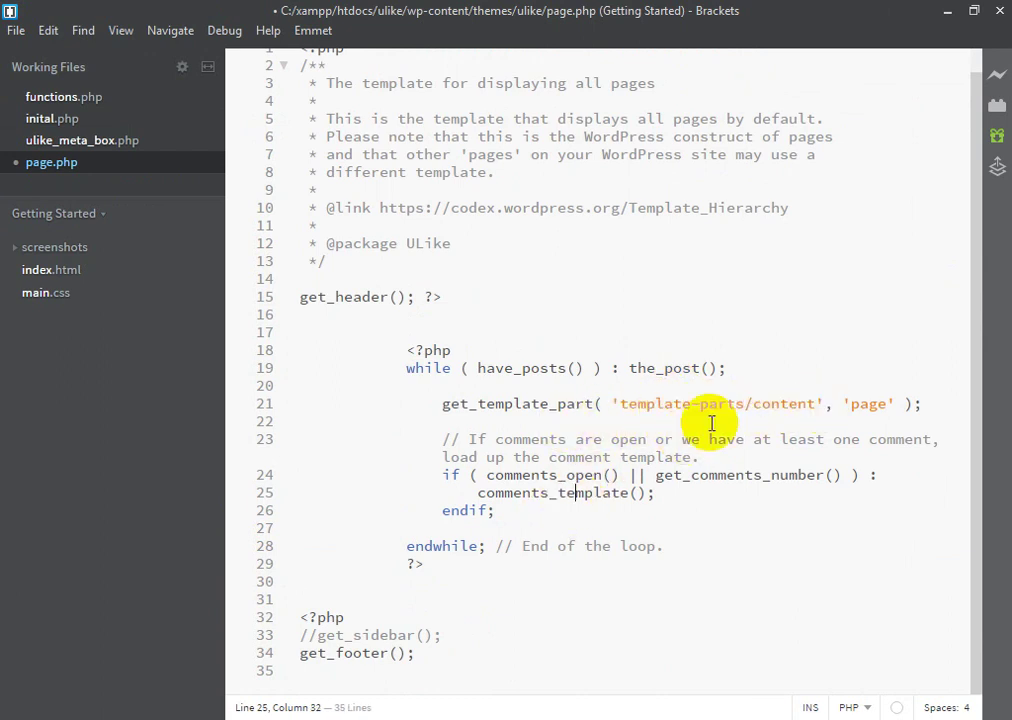
left_click(771, 404)
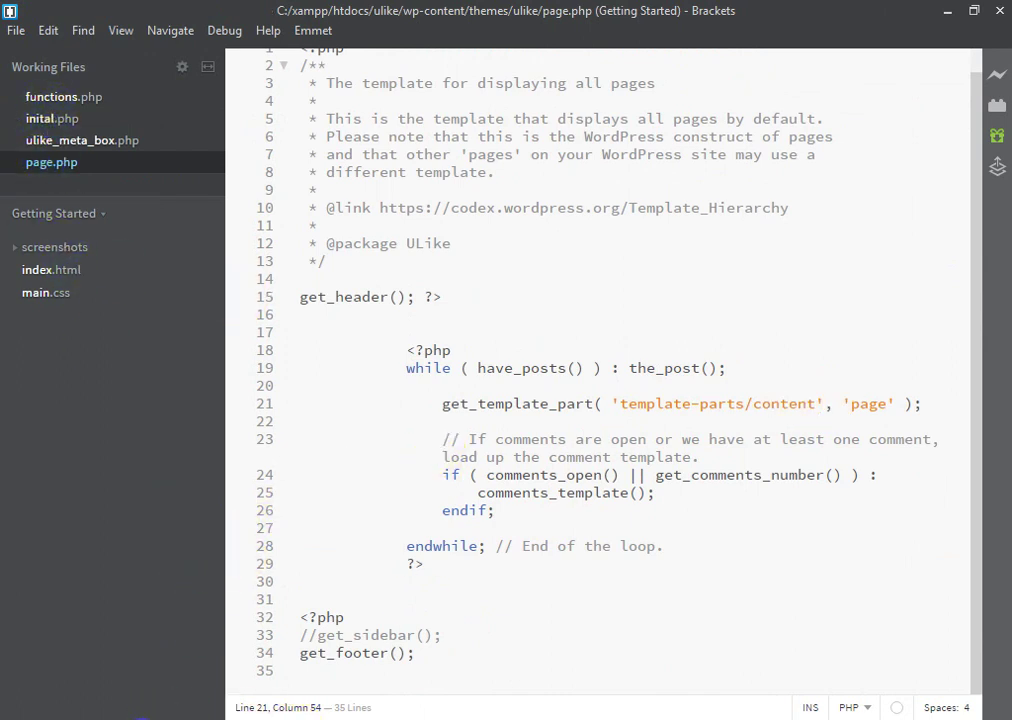
key("alt+Tab")
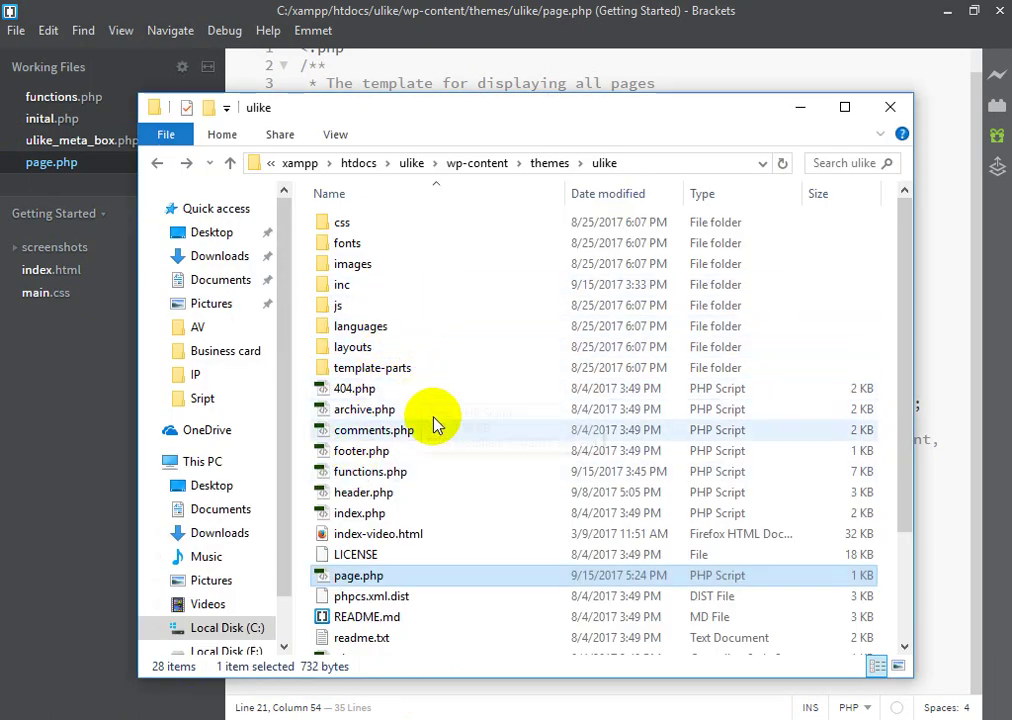
left_click(932, 348)
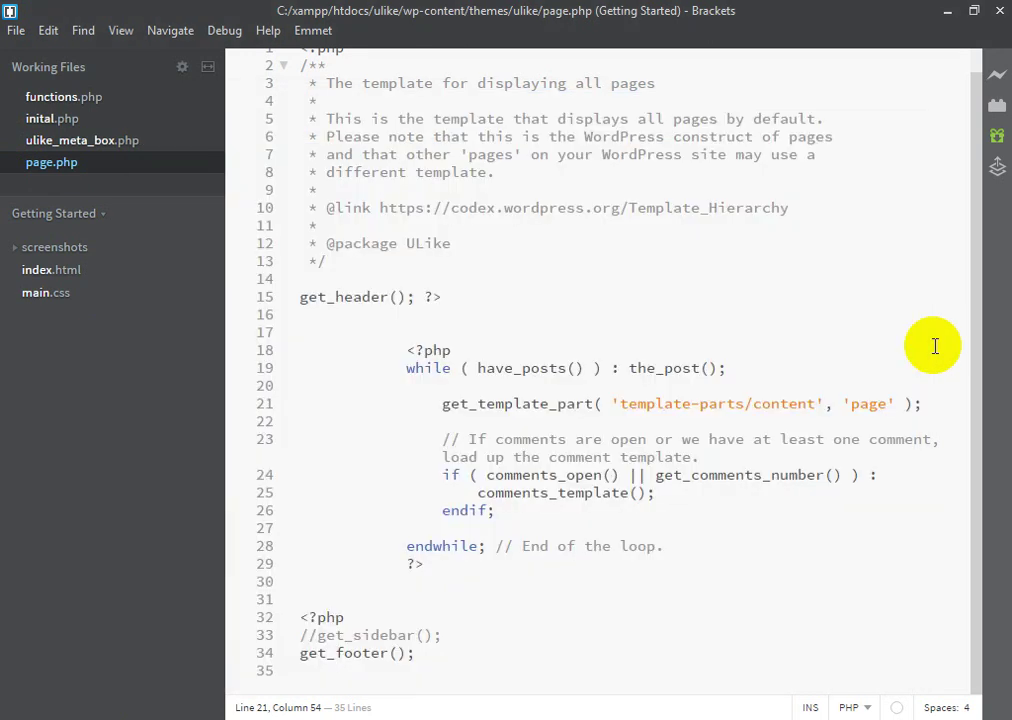
key("ctrl+z")
key("ctrl+z")
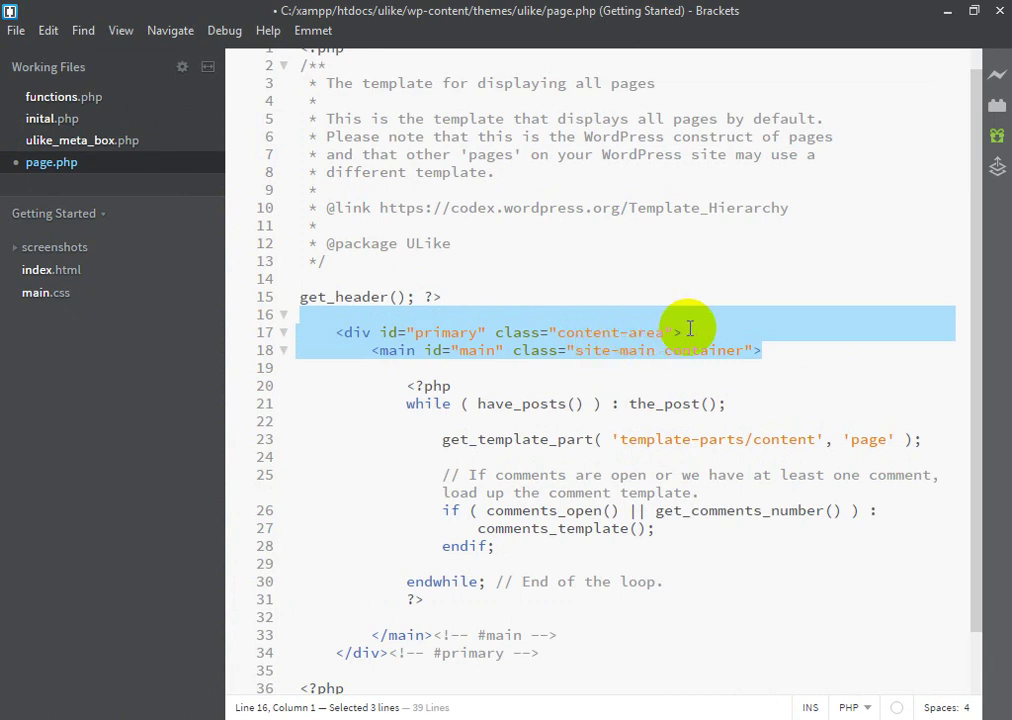
key("ctrl+y")
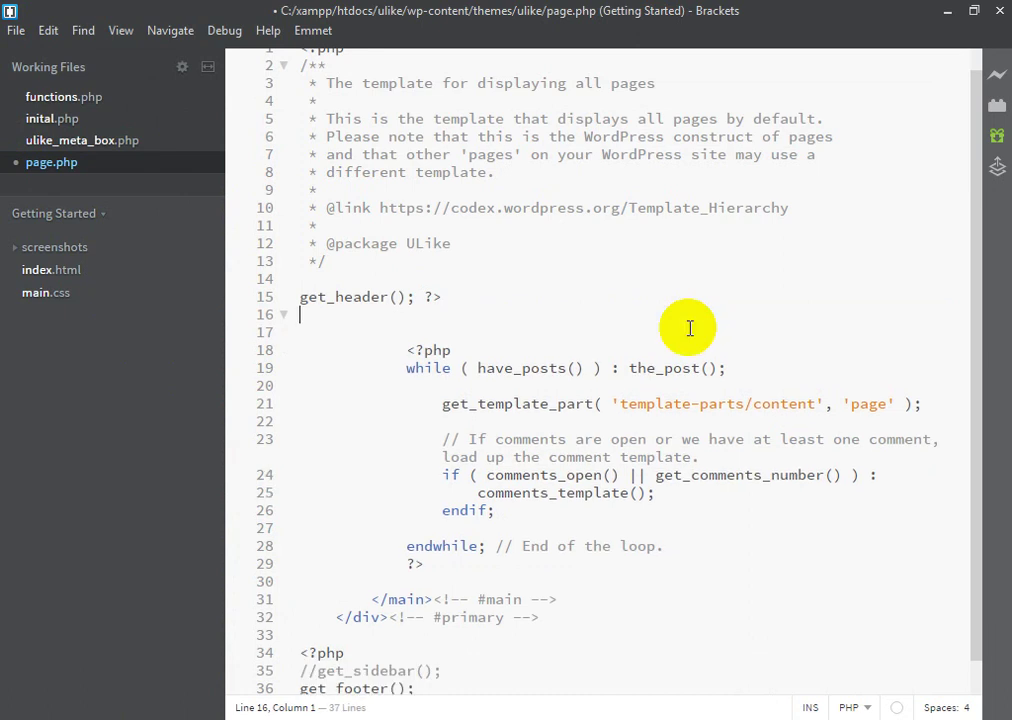
key("ctrl+y")
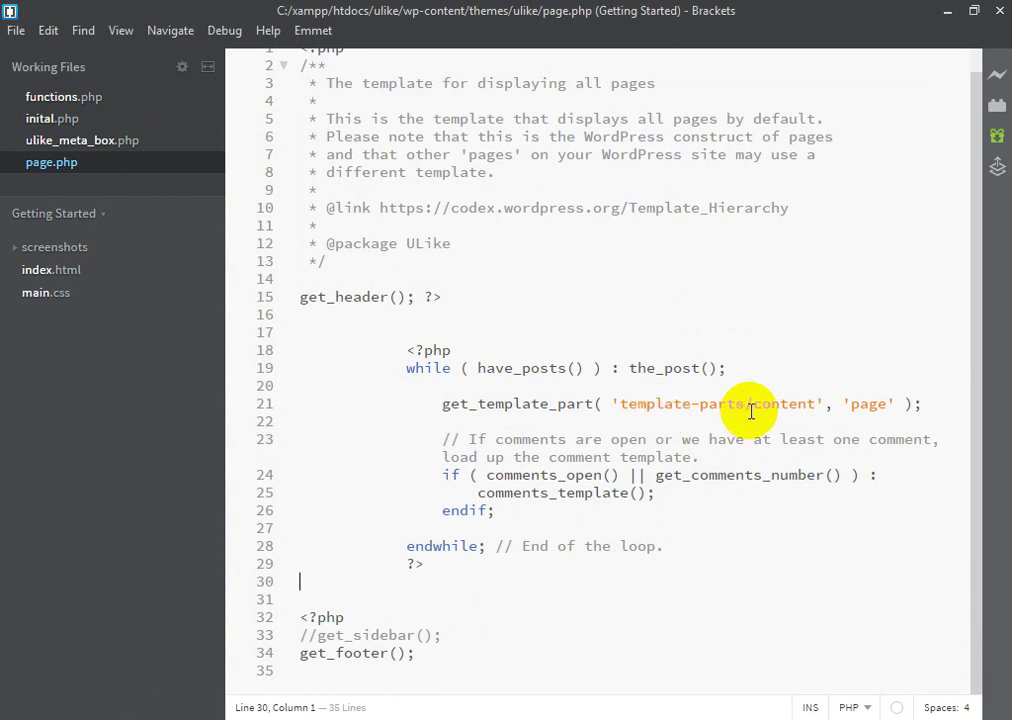
Follow the template-parts/content page reference and open content-page.php from the theme's template-parts folder in Brackets.
left_click_drag(619, 403, 748, 409)
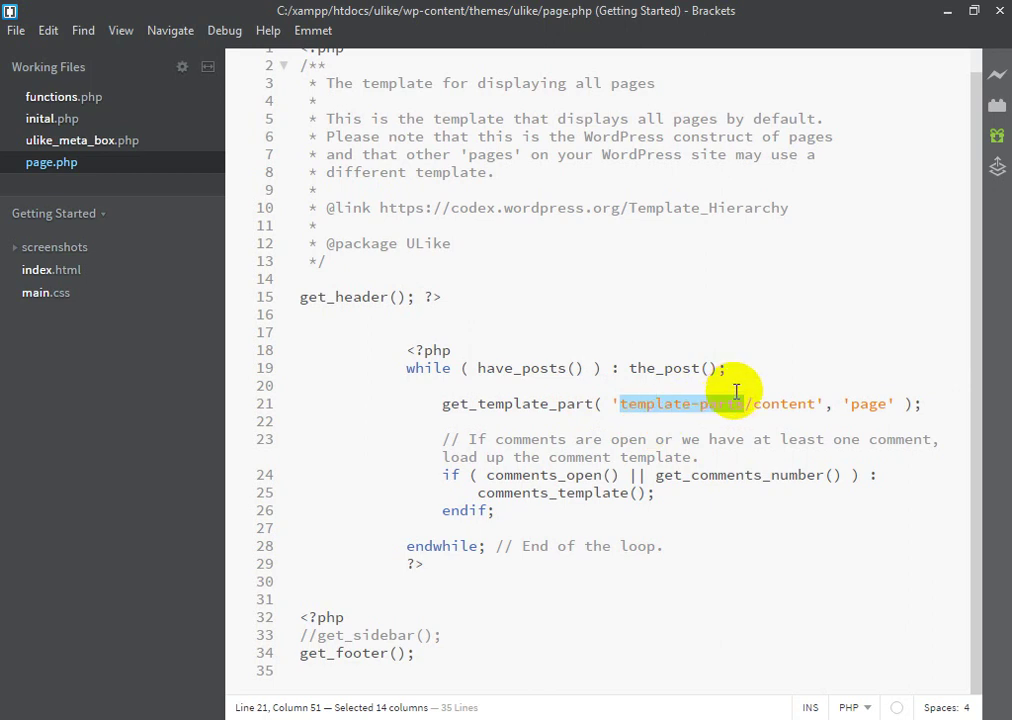
left_click_drag(735, 392, 775, 402)
double_click(777, 403)
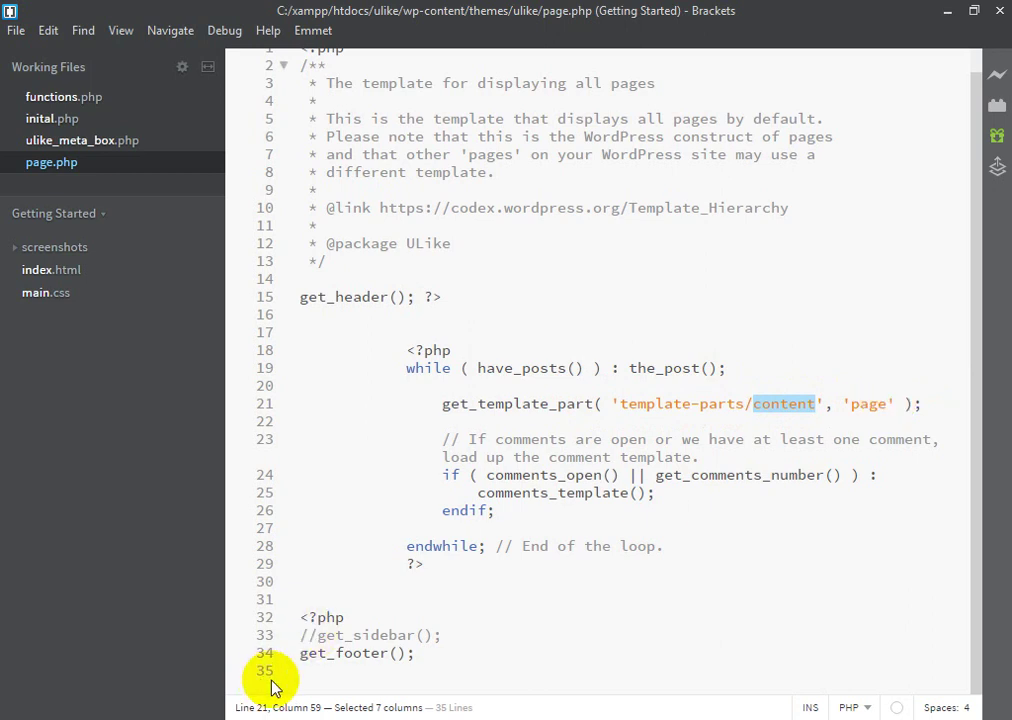
left_click(181, 716)
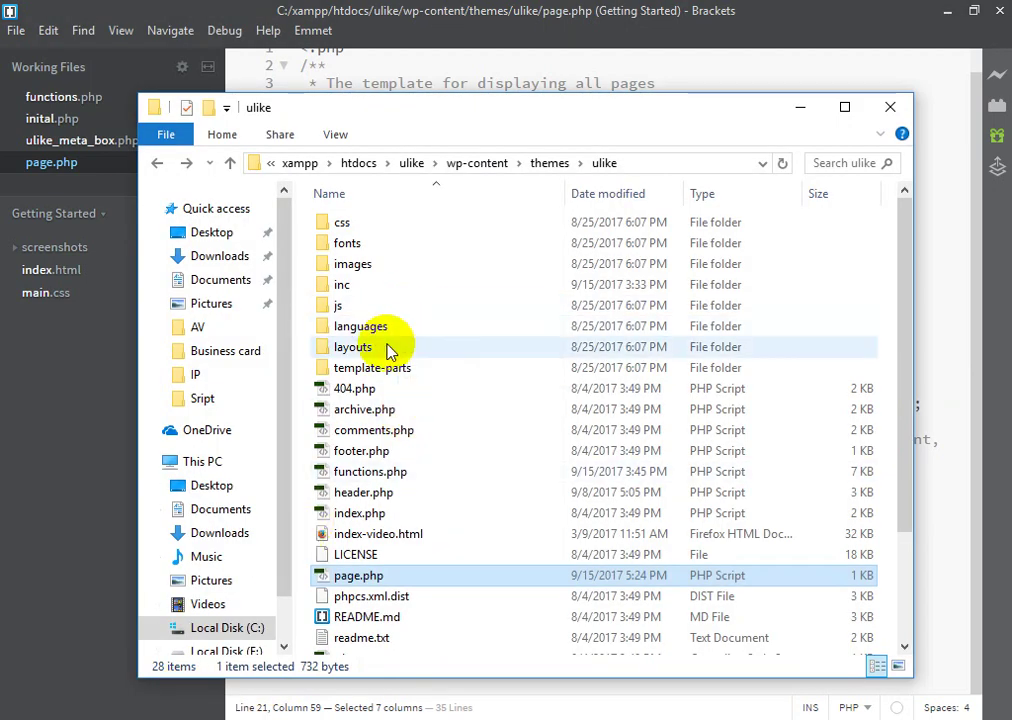
double_click(362, 370)
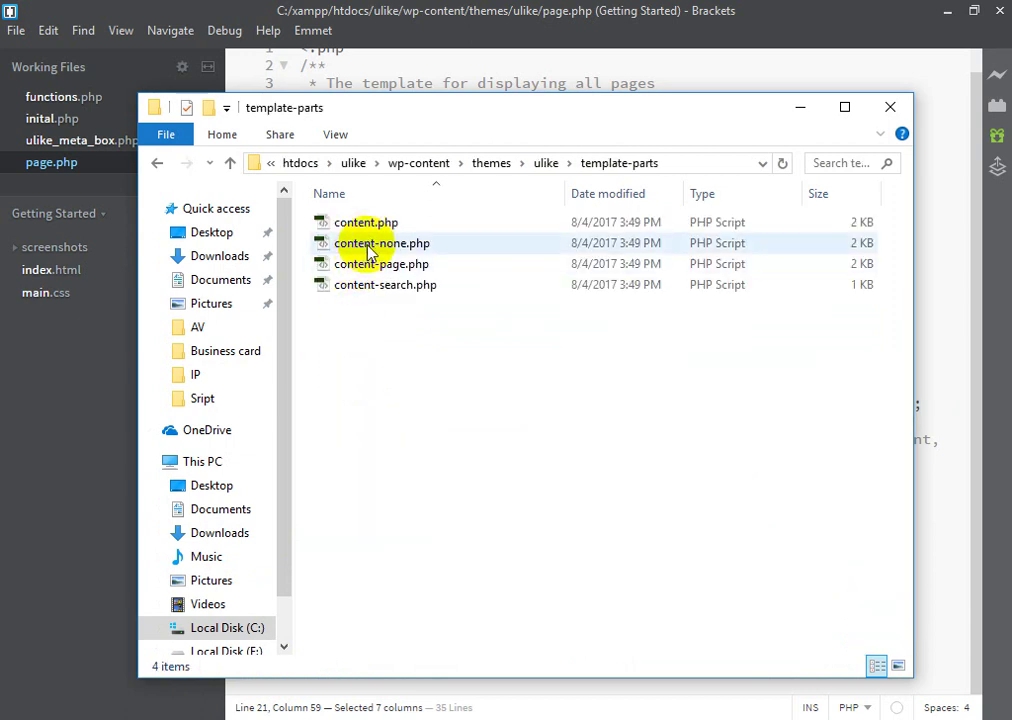
left_click(421, 268)
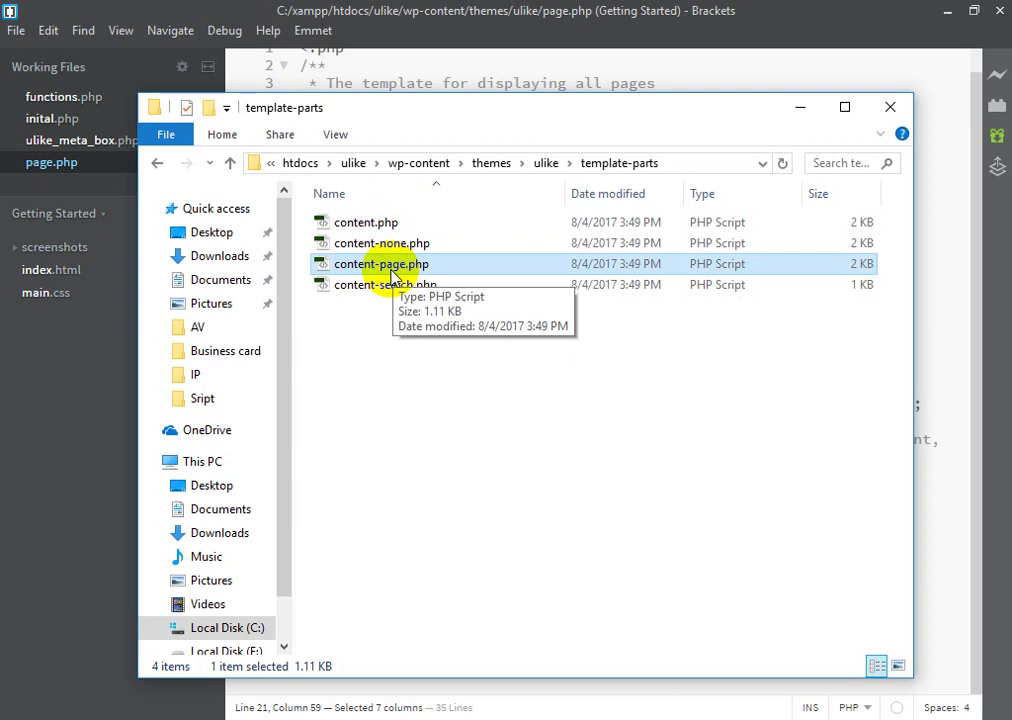
right_click(395, 268)
left_click(435, 352)
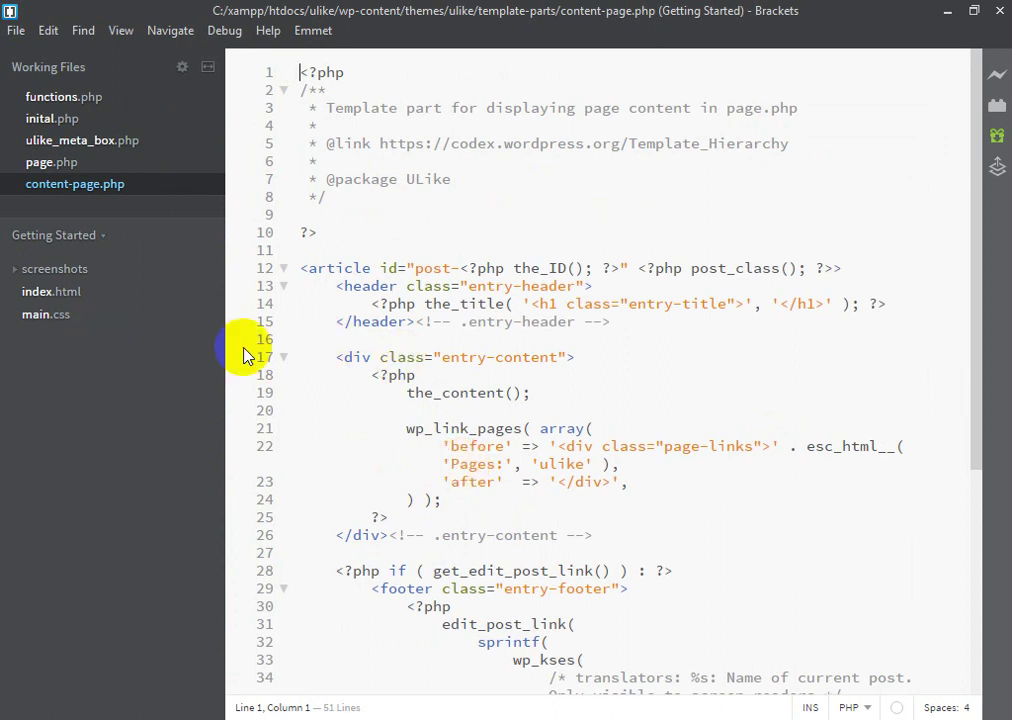
Delete the get_edit_post_link condition and the whole entry-footer block from content-page.php, including the blank line above endif.
left_click(343, 268)
scroll(420, 540, "down", 4)
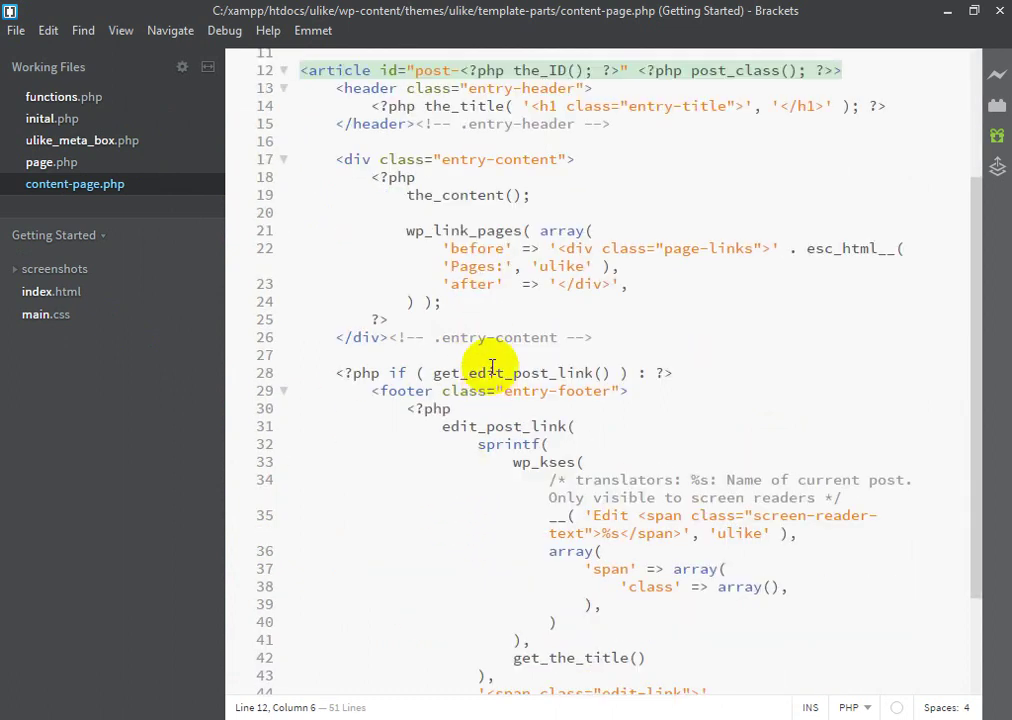
scroll(472, 320, "down", 3)
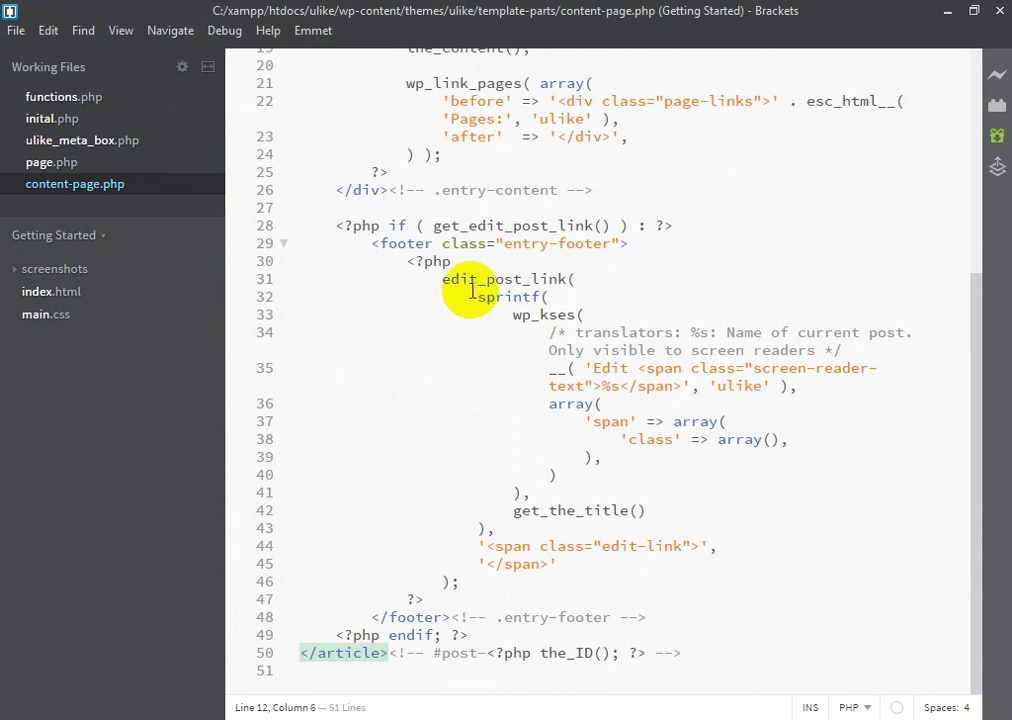
left_click(354, 226)
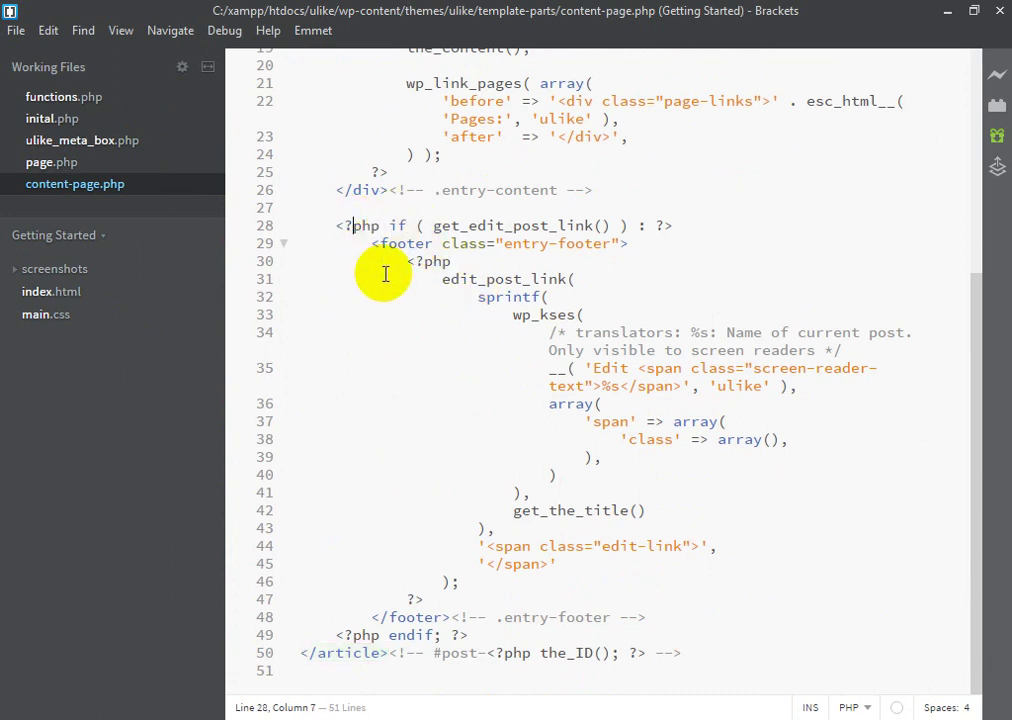
left_click(399, 245)
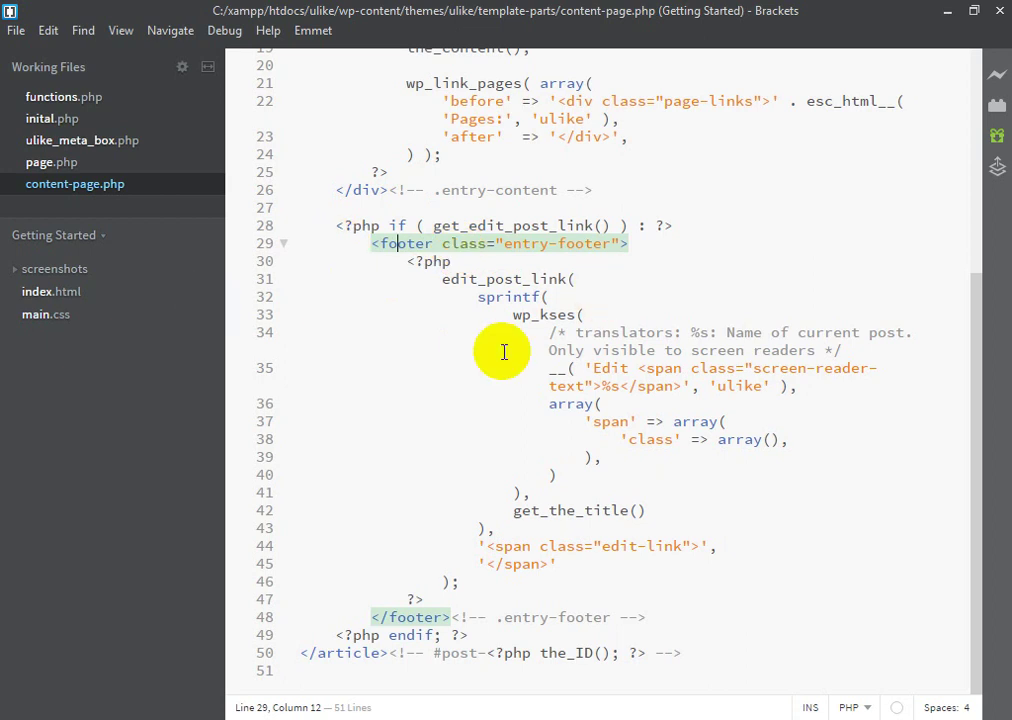
left_click(687, 617)
left_click_drag(345, 472, 58, 214)
key("Delete")
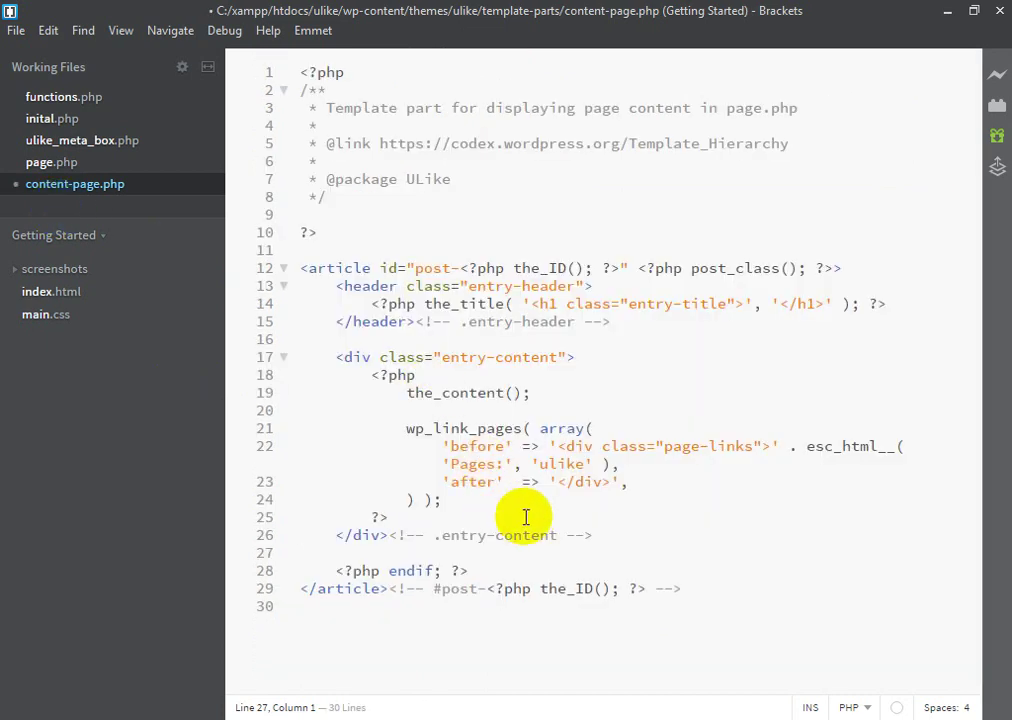
key("BackSpace")
Delete the leftover PHP endif line above the closing article tag.
left_click(392, 553)
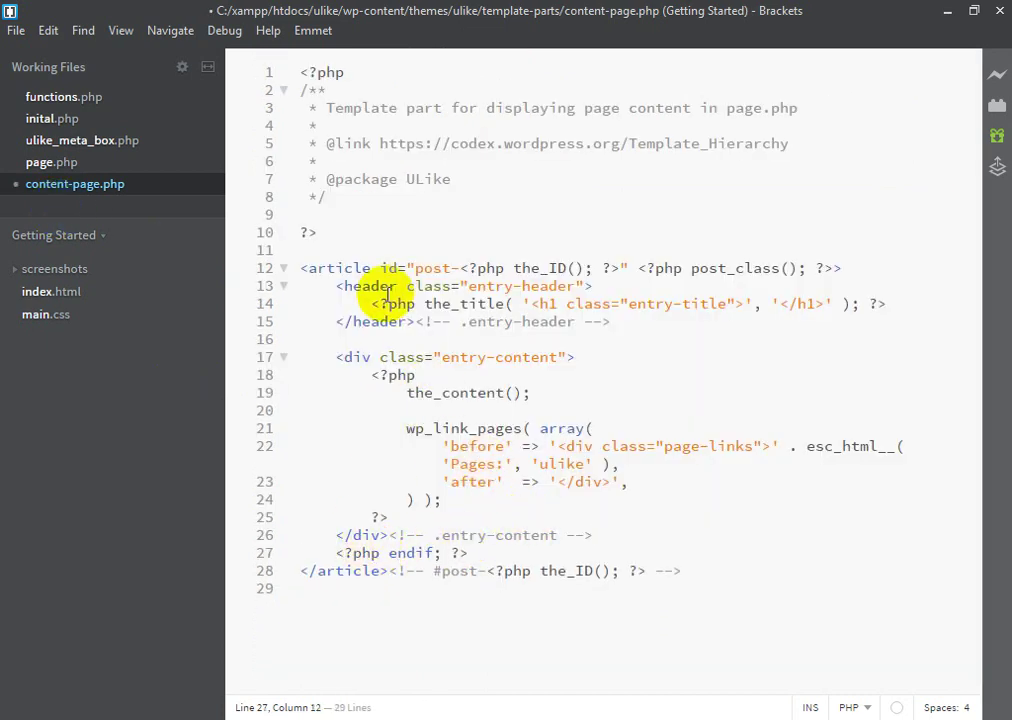
left_click_drag(486, 558, 250, 565)
key("Delete")
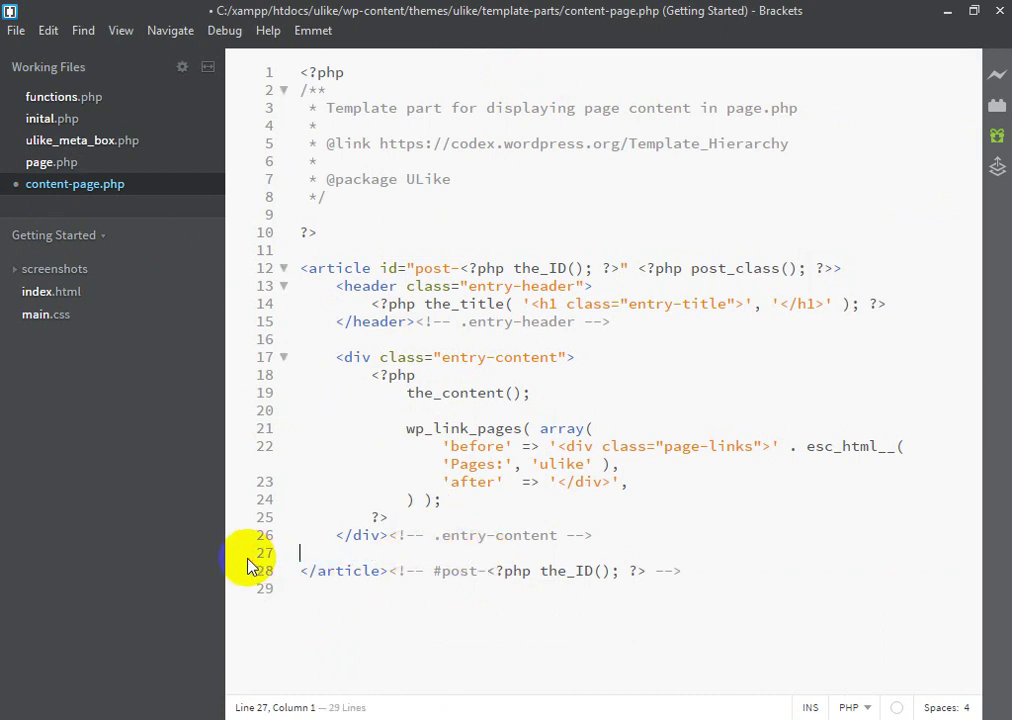
key("BackSpace")
left_click(558, 553)
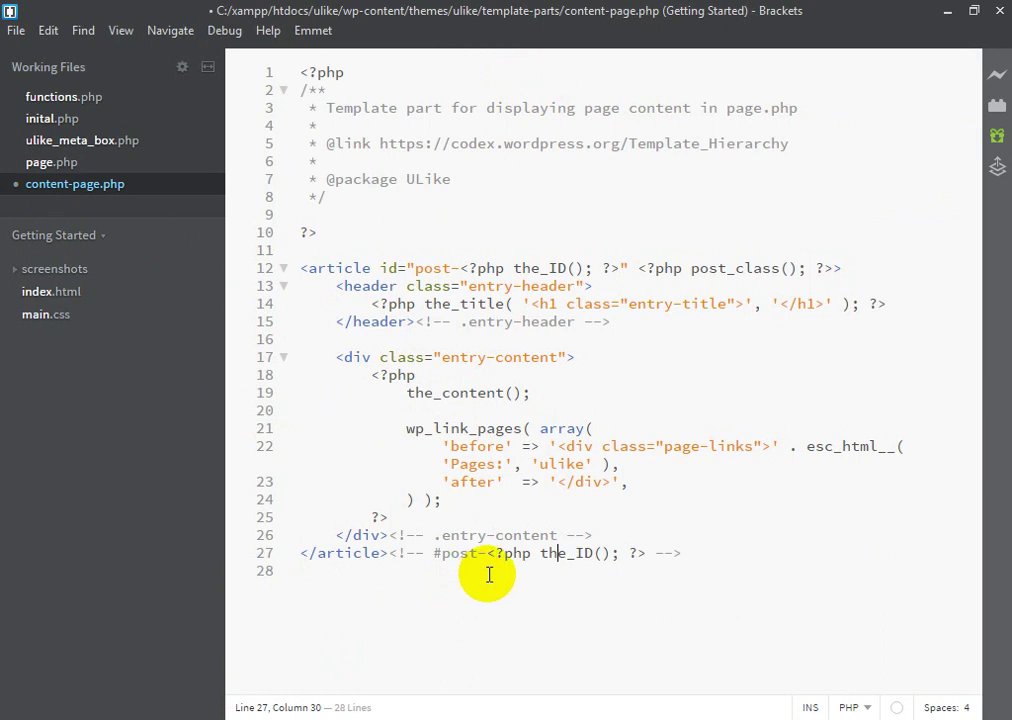
Remove the HTML comments after the closing article tag and the closing entry-content div.
left_click_drag(390, 553, 714, 544)
key("BackSpace")
left_click_drag(614, 537, 391, 540)
key("BackSpace")
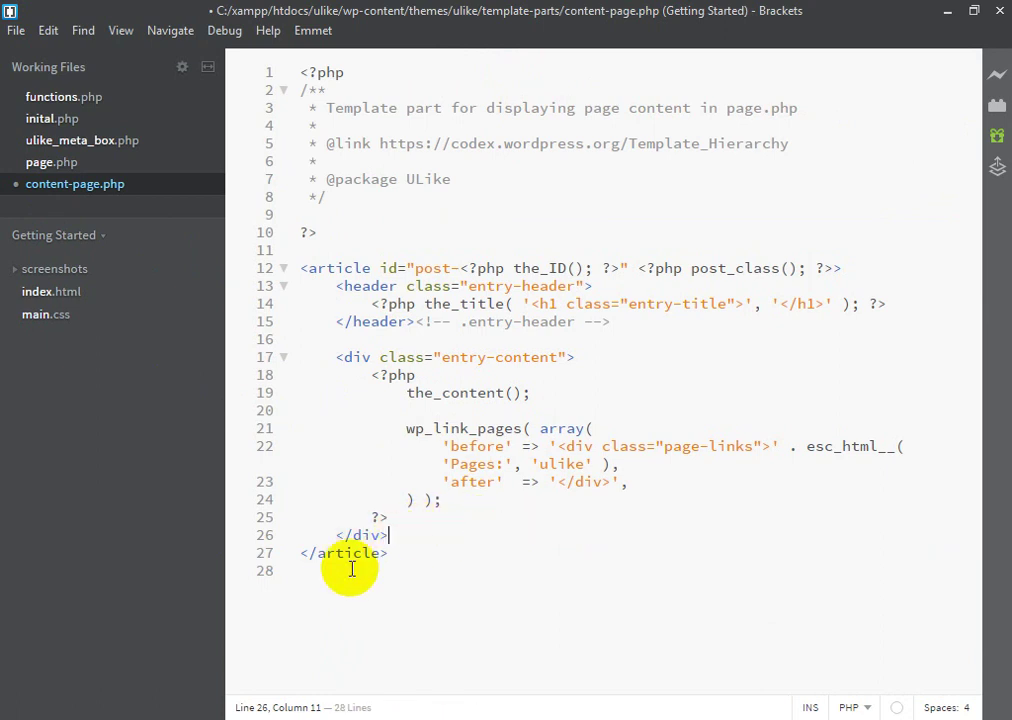
left_click(354, 552)
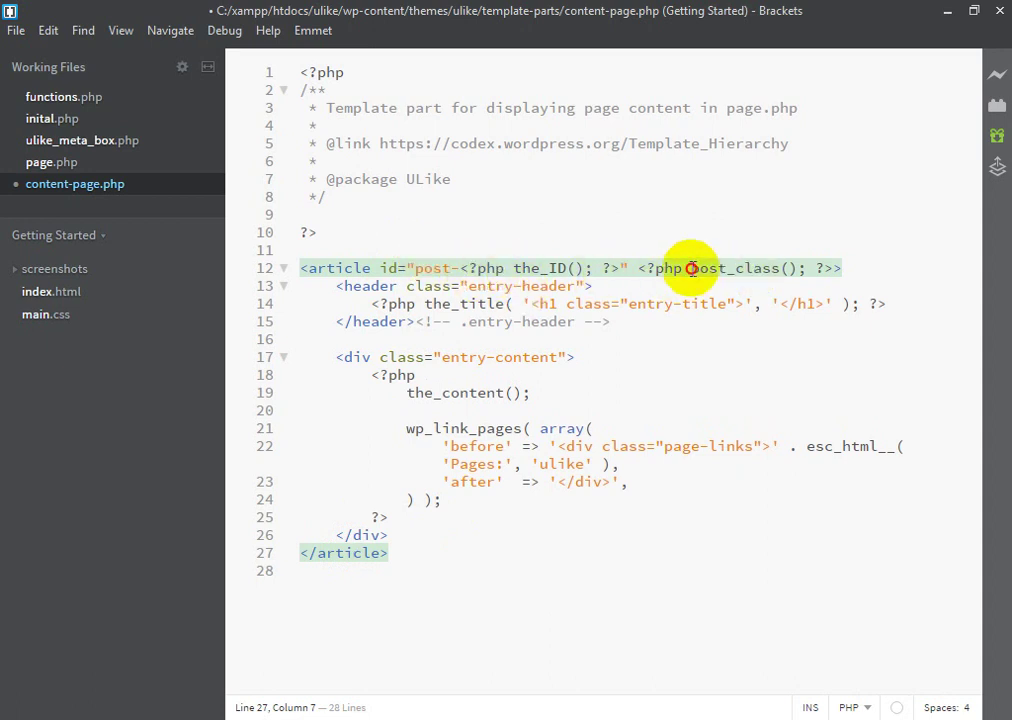
left_click_drag(691, 268, 795, 268)
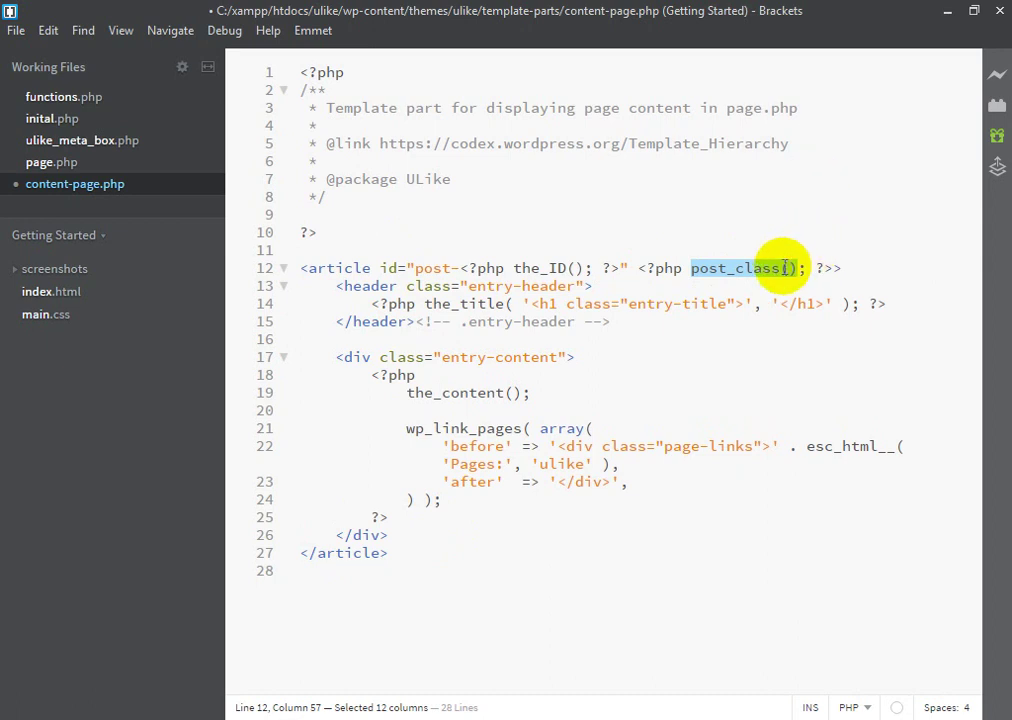
left_click(786, 268)
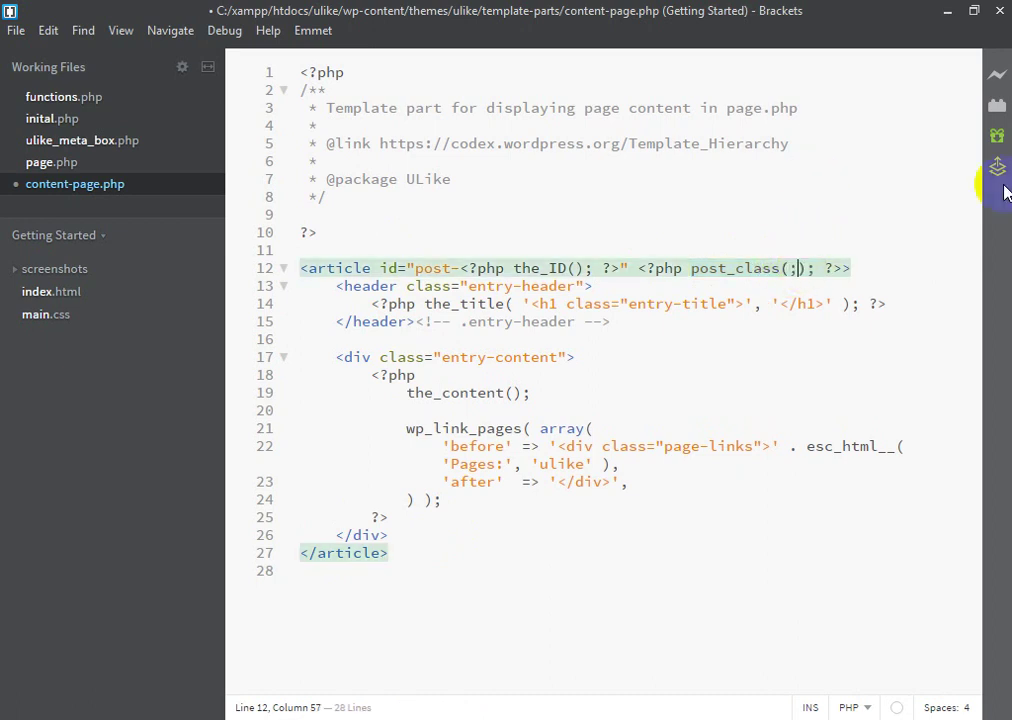
type("'sadfosdf ")
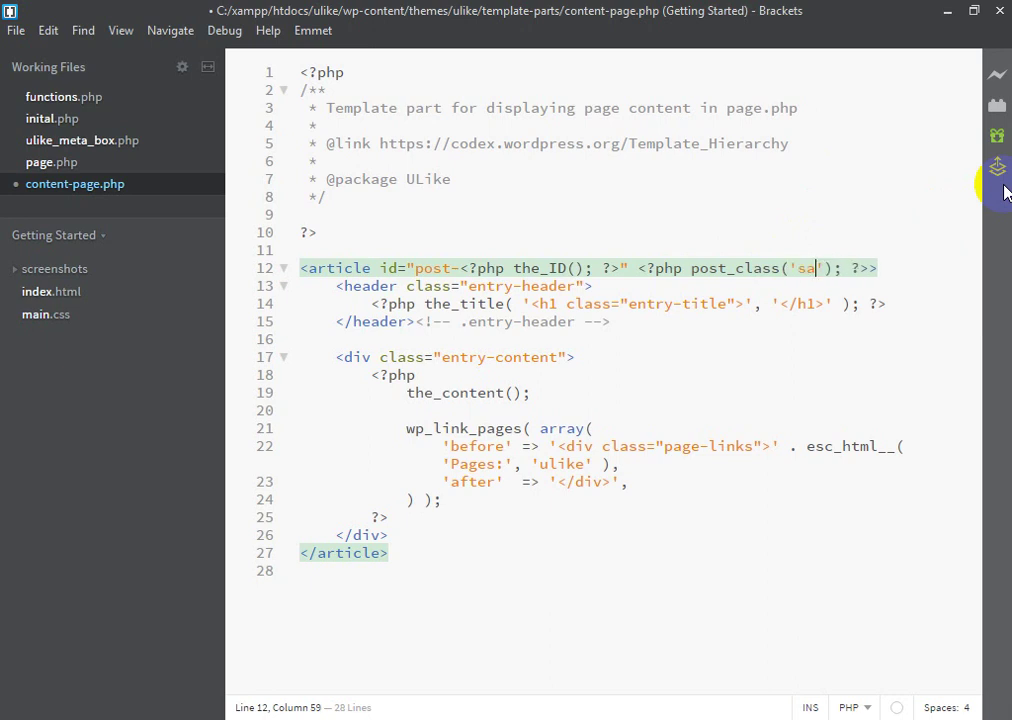
type("skjdfhklsjdf")
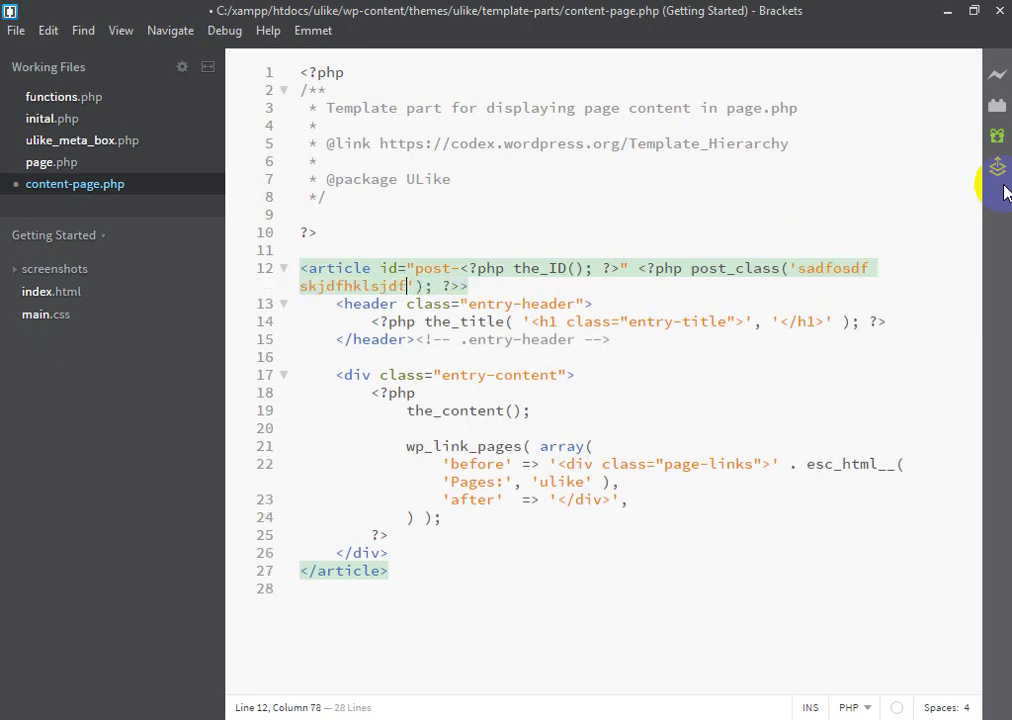
key("BackSpace")
key("BackSpace")
key("BackSpace")
key("BackSpace")
key("BackSpace")
key("BackSpace")
key("BackSpace")
key("BackSpace")
key("BackSpace")
key("BackSpace")
key("BackSpace")
key("BackSpace")
key("BackSpace")
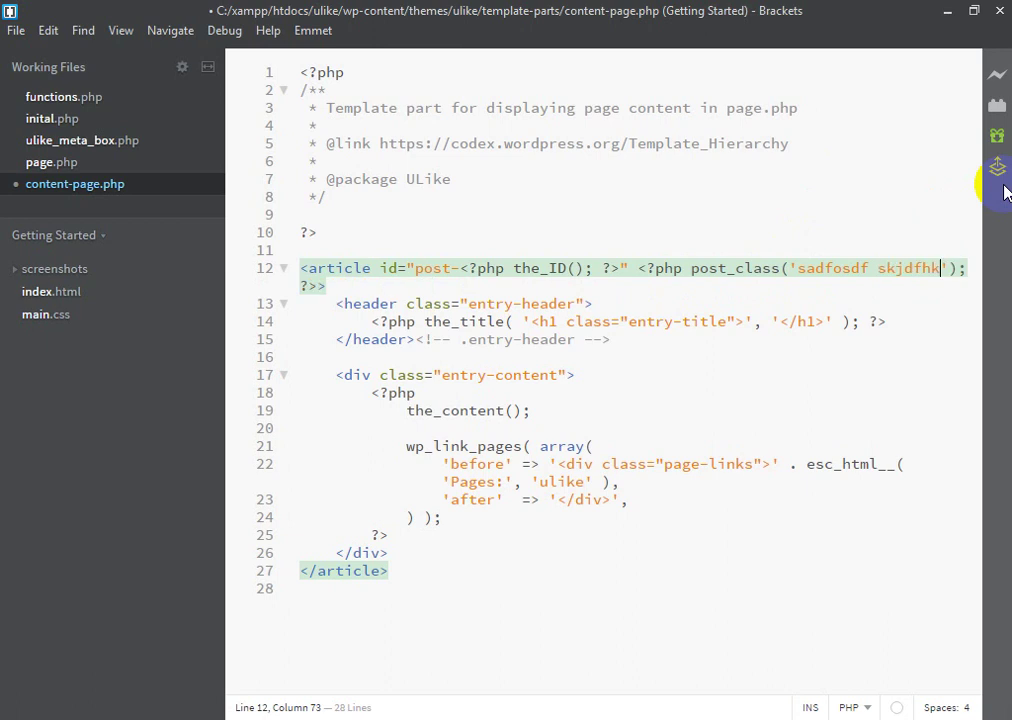
key("BackSpace")
key("BackSpace")
key("BackSpace")
key("BackSpace")
key("BackSpace")
key("BackSpace")
key("BackSpace")
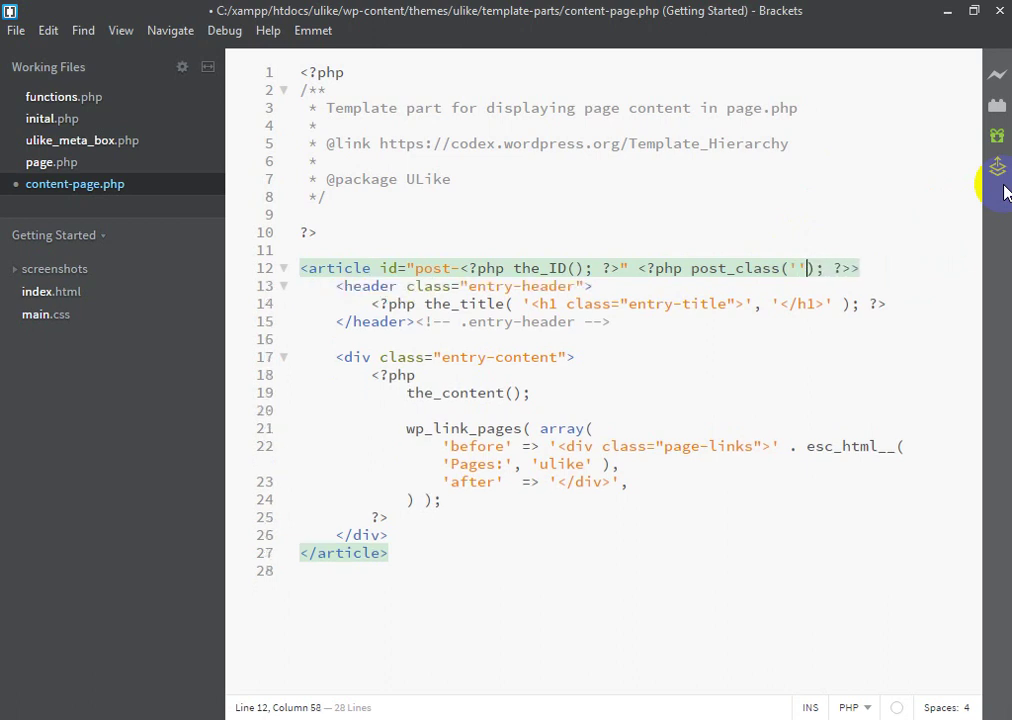
key("BackSpace")
key("BackSpace")
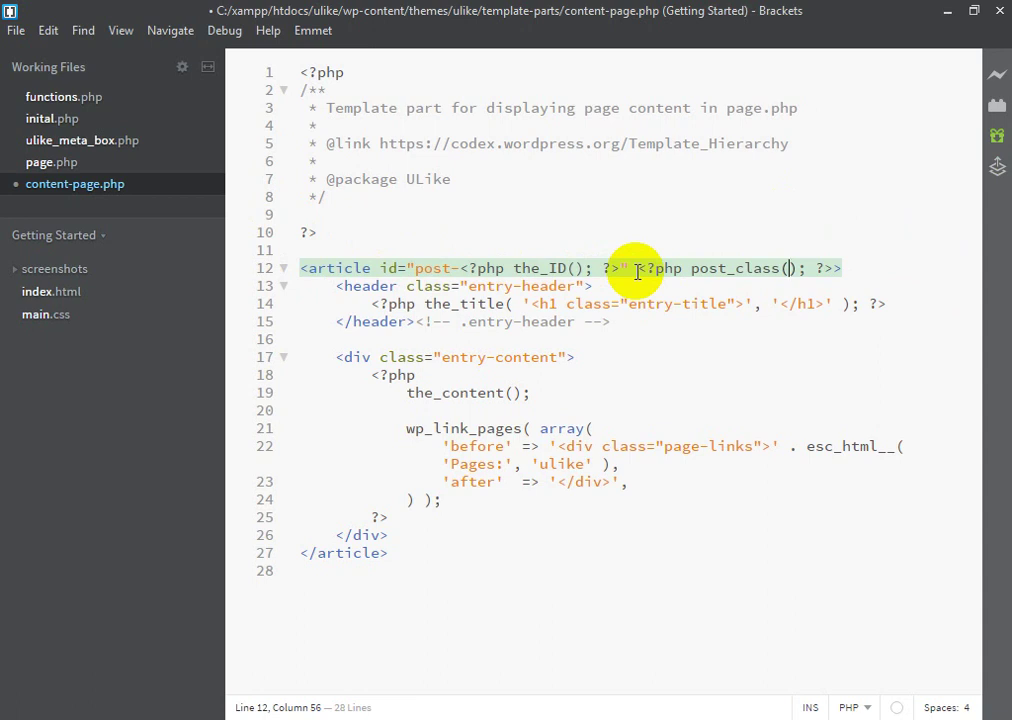
Examine the article's post ID attribute, the entry header title, and the the_content and wp_link_pages calls in content-page.php.
left_click_drag(380, 268, 627, 268)
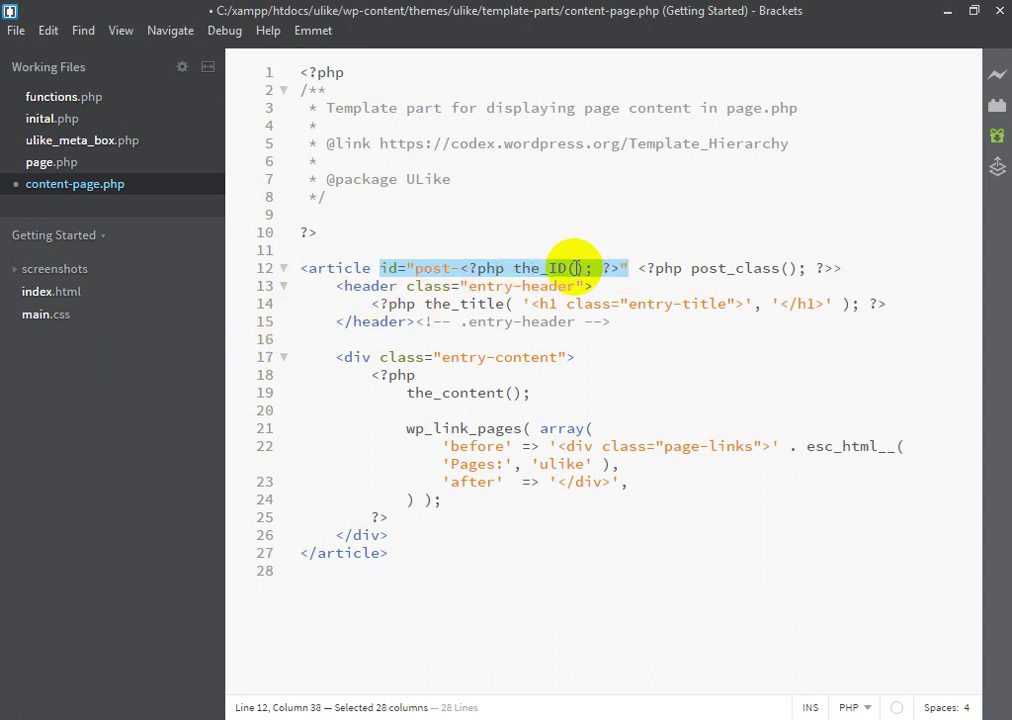
left_click(510, 268)
left_click_drag(512, 268, 572, 268)
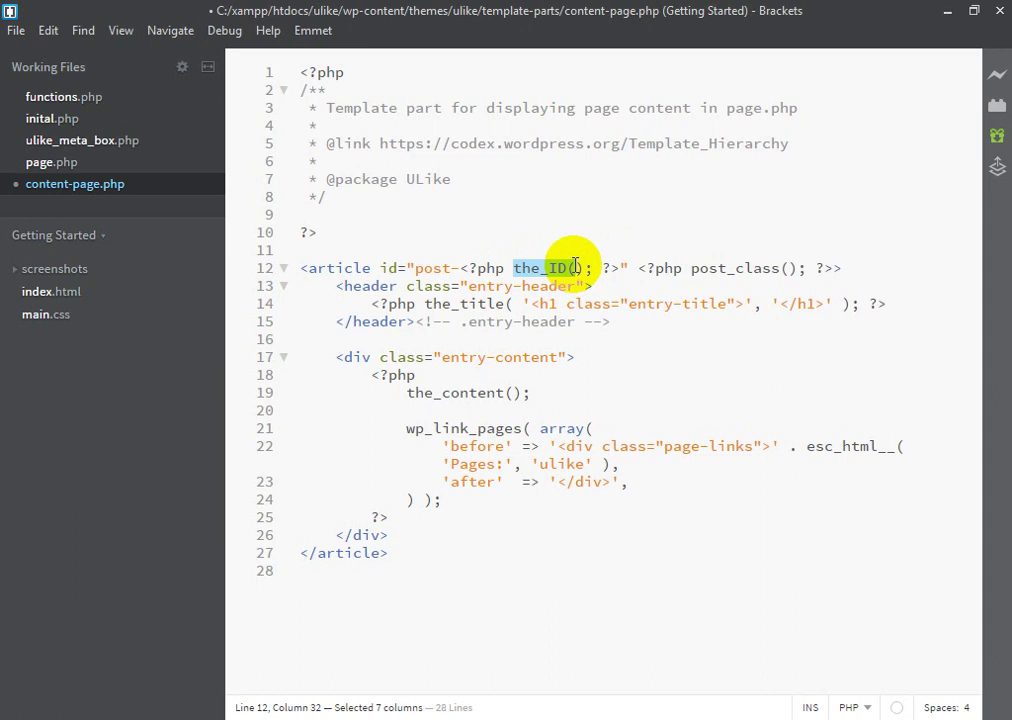
left_click(553, 268)
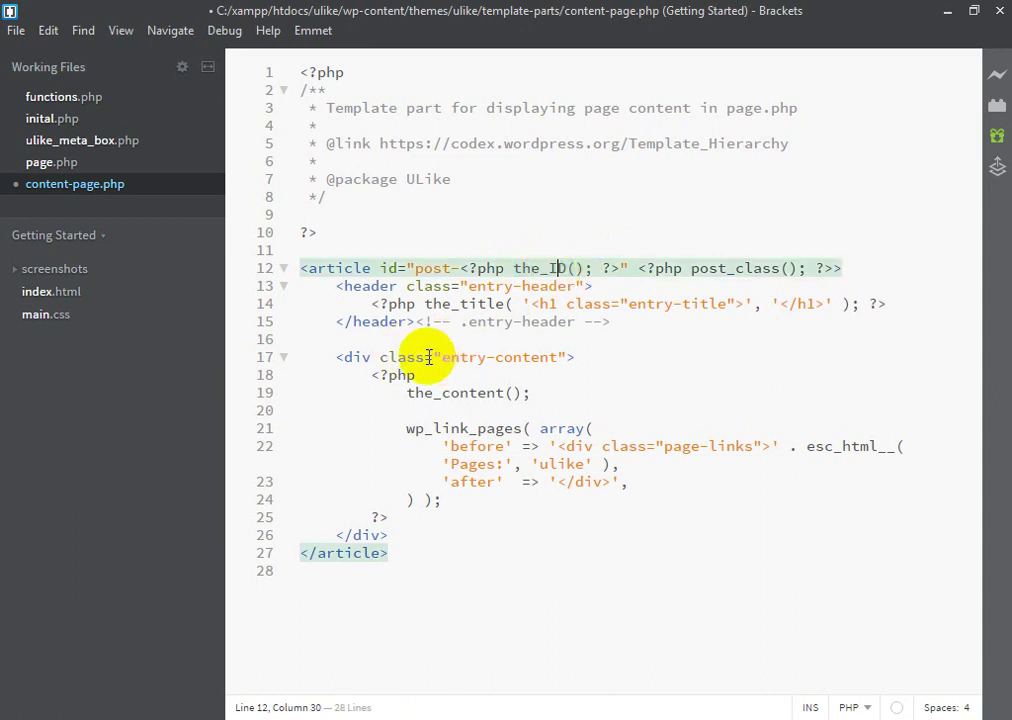
left_click(370, 286)
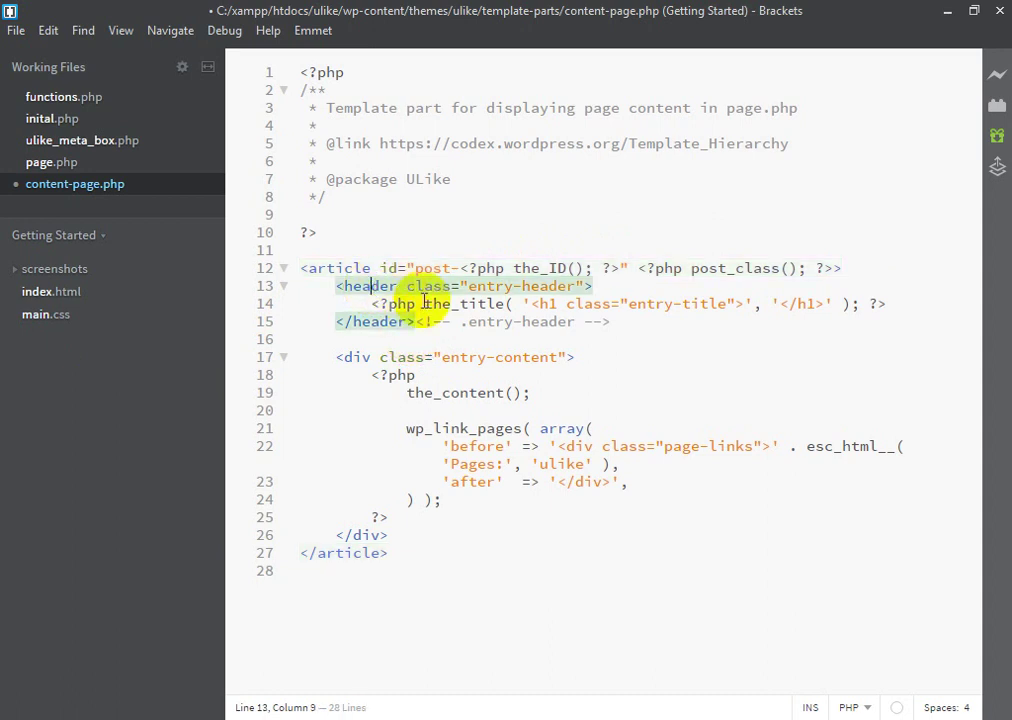
left_click(570, 303)
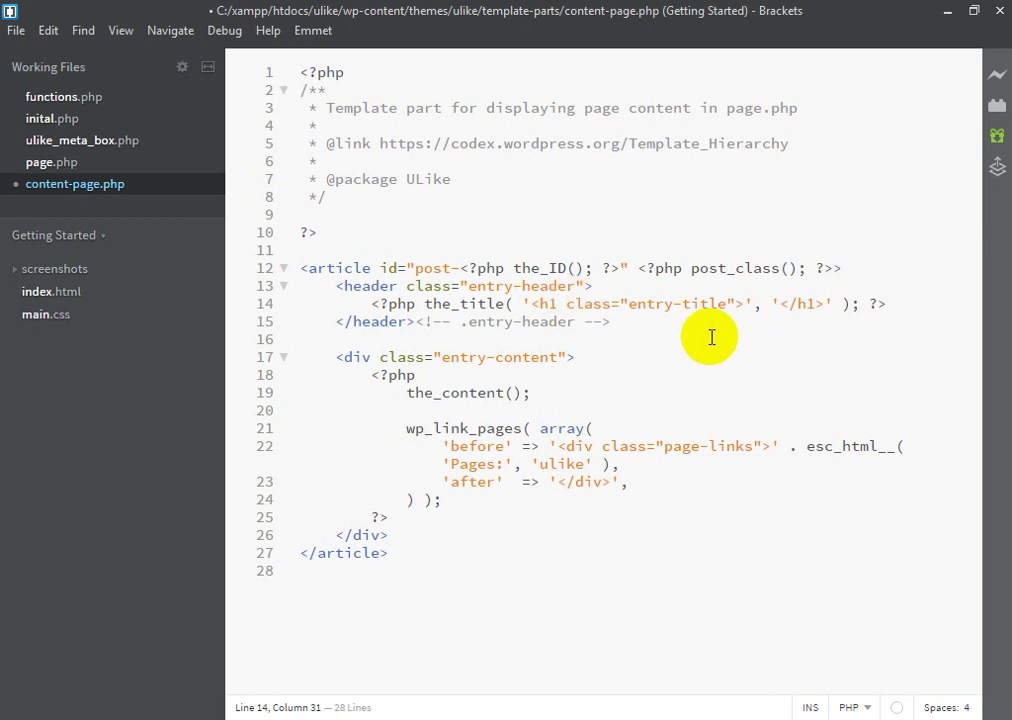
left_click(486, 393)
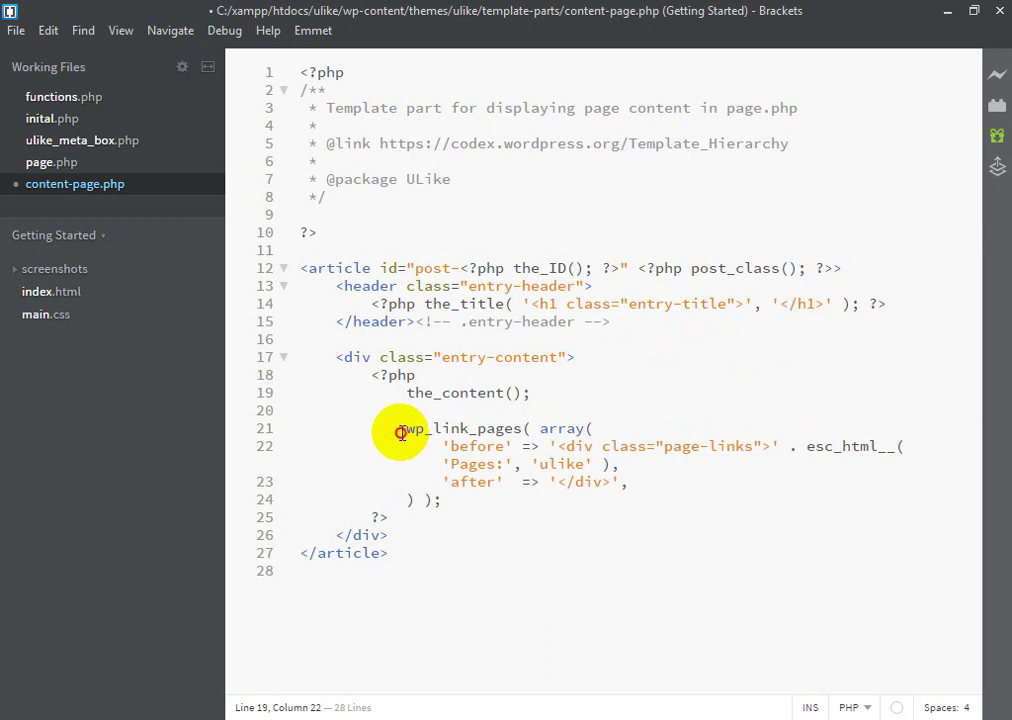
left_click_drag(400, 432, 553, 424)
left_click(531, 430)
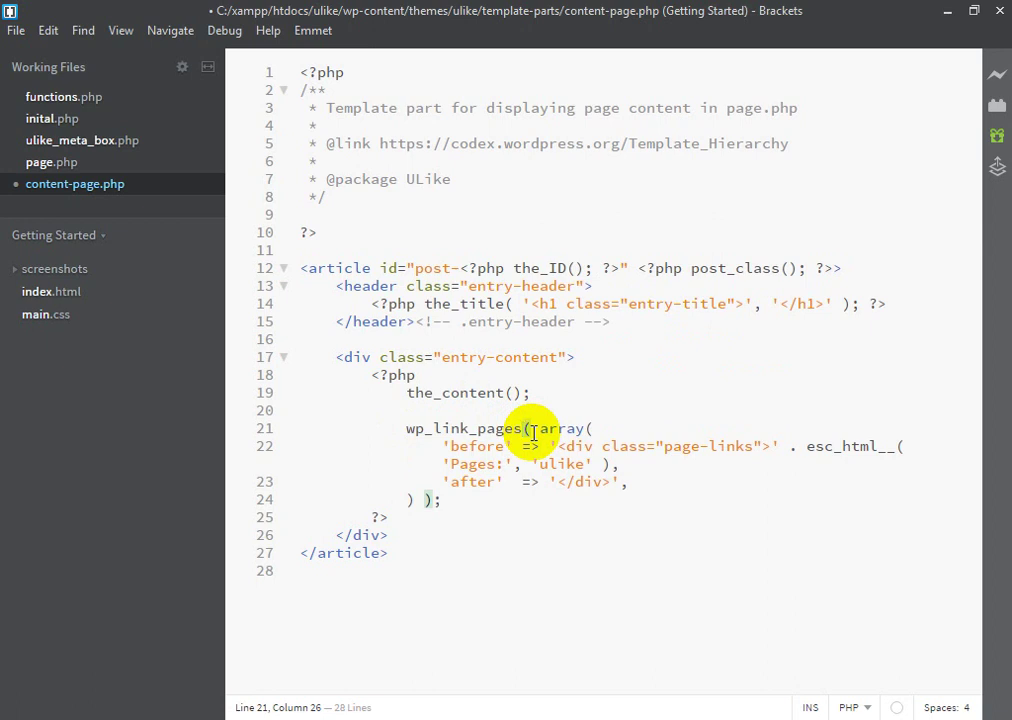
Save content-page.php and reload the test page in the browser.
key("ctrl+s")
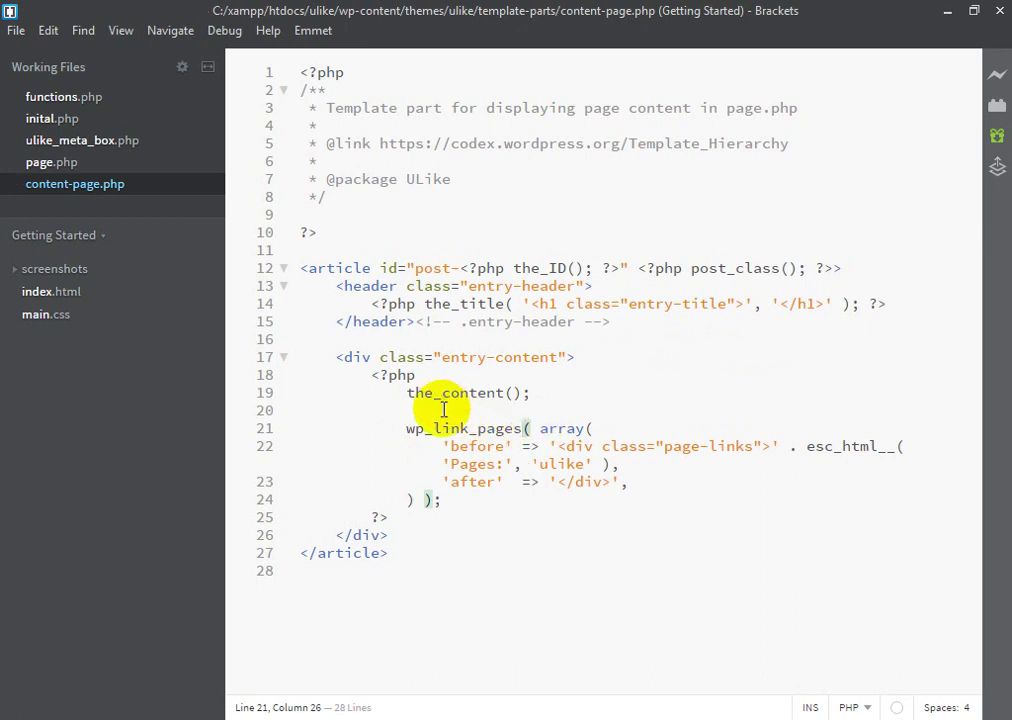
key("alt+Tab")
key("F5")
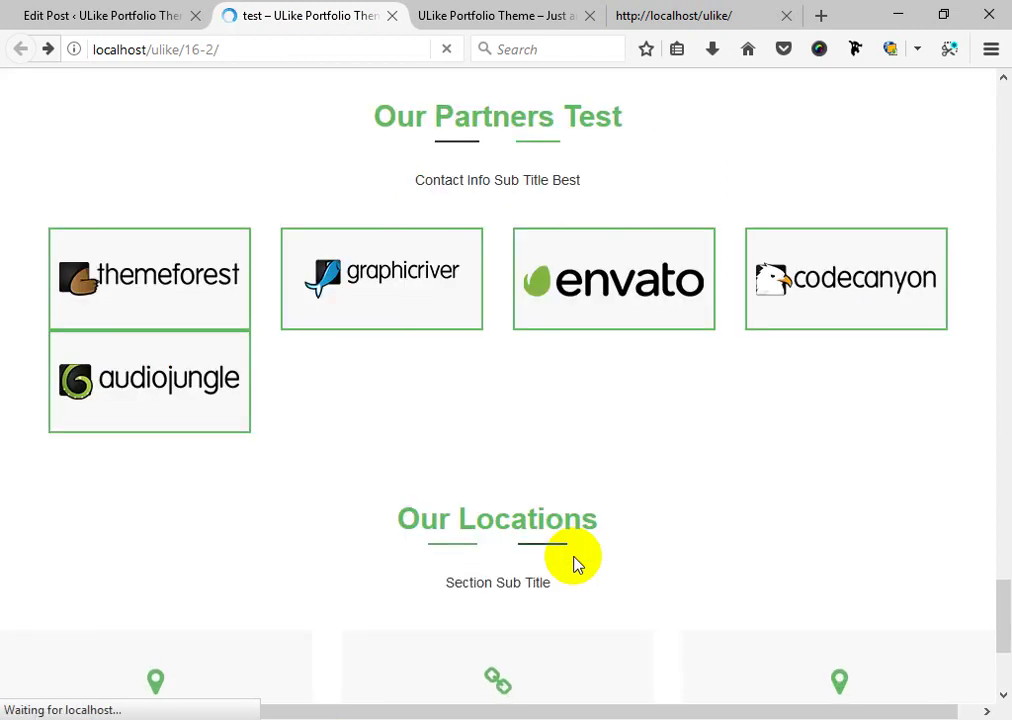
Review the reloaded test page from its title and About Us section down to the Our Locations section and footer.
scroll(573, 565, "down", 3)
scroll(573, 562, "up", 12)
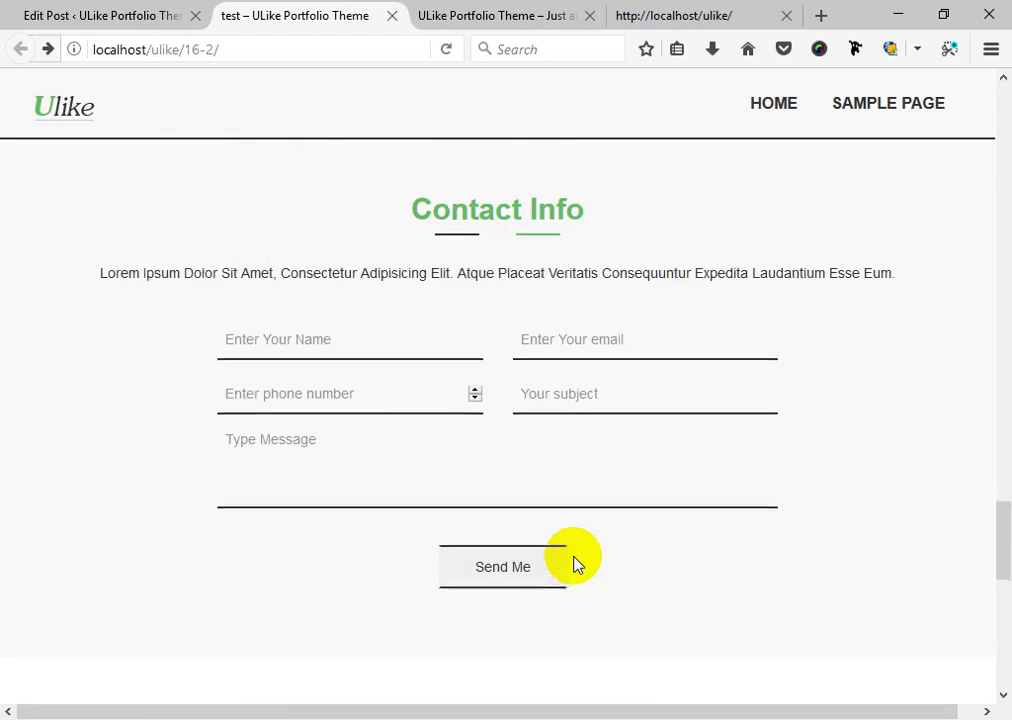
scroll(573, 565, "up", 12)
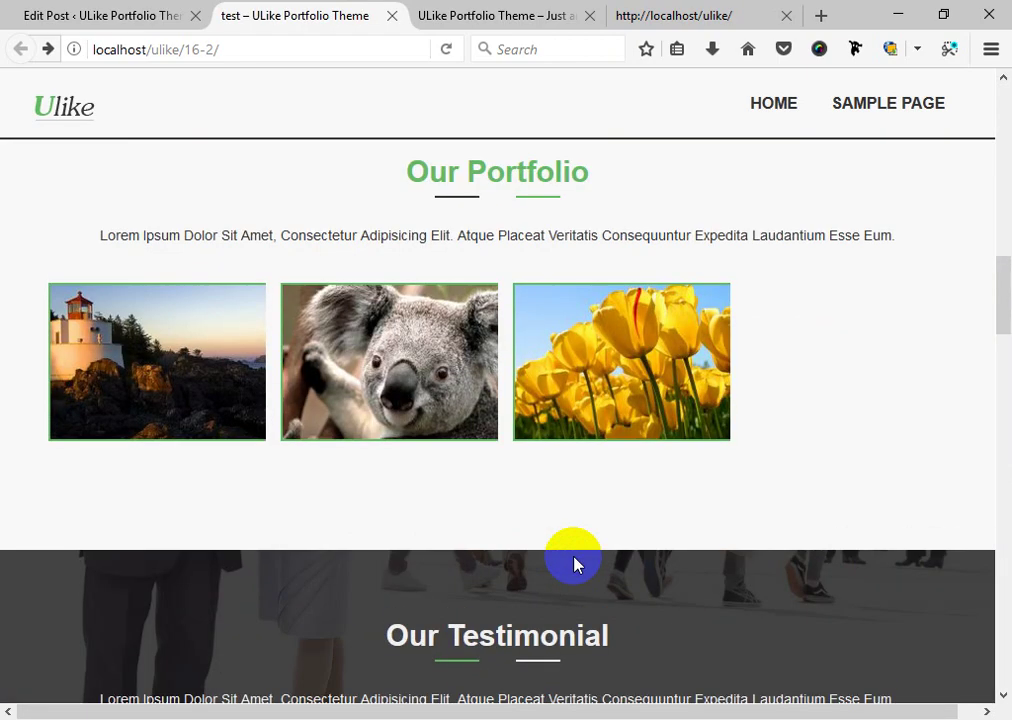
scroll(573, 565, "up", 10)
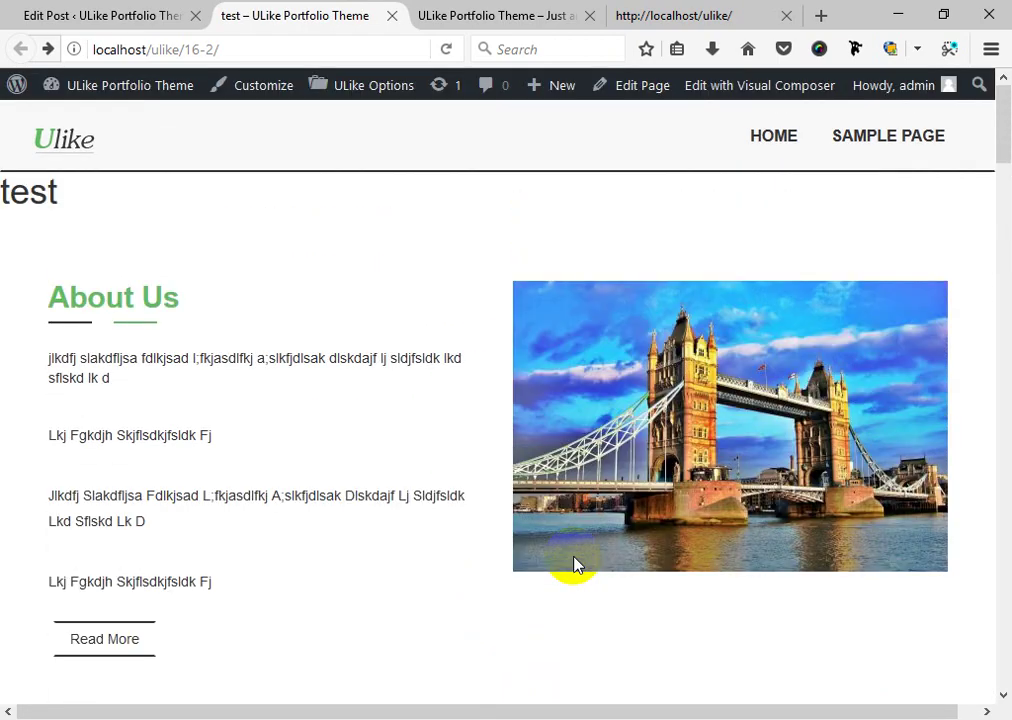
scroll(573, 563, "down", 20)
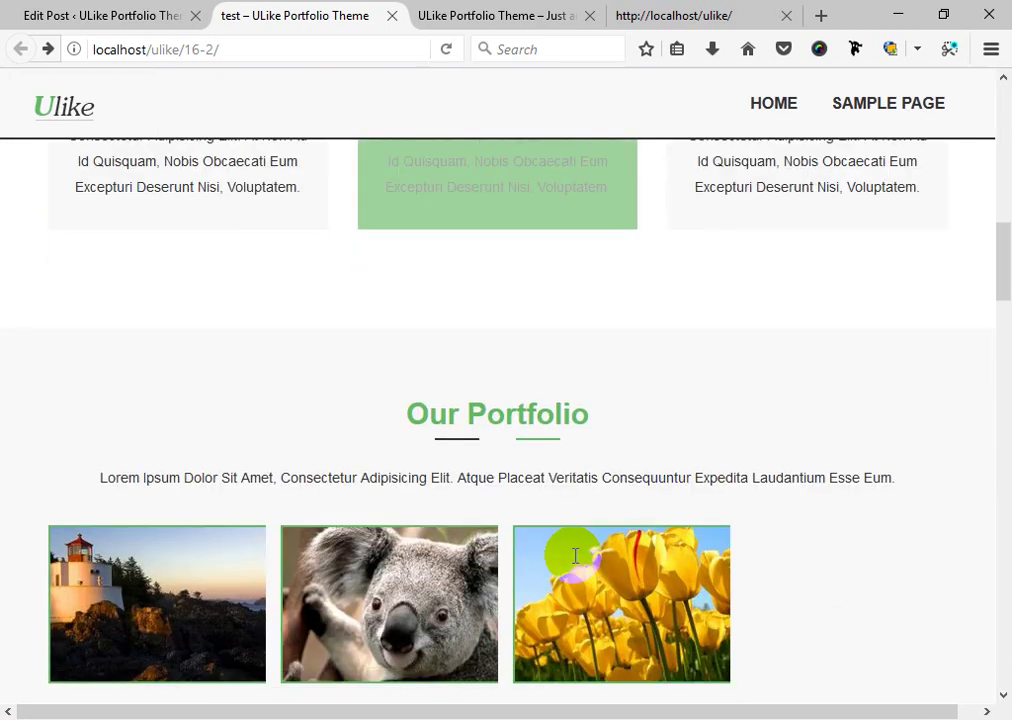
scroll(576, 556, "down", 10)
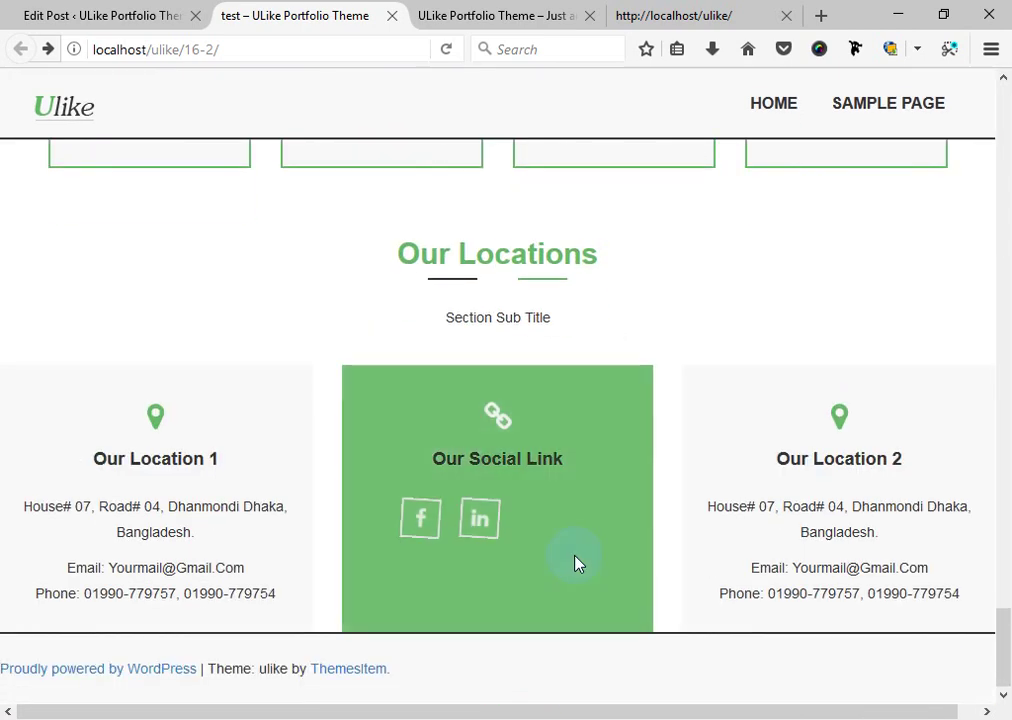
scroll(270, 540, "up", 1)
scroll(276, 612, "down", 1)
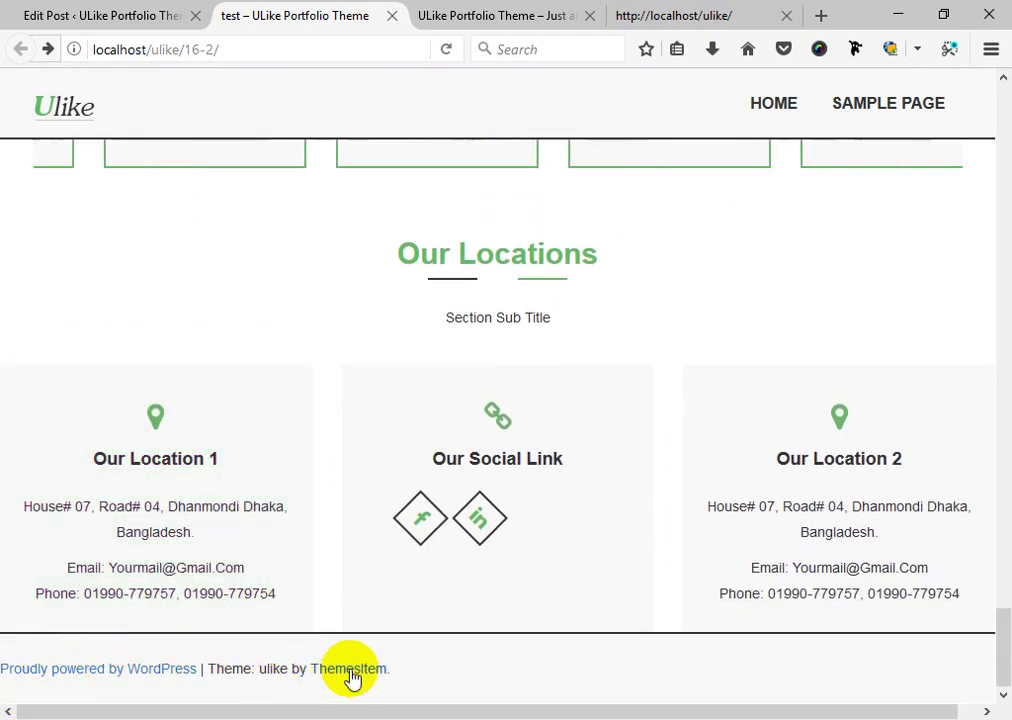
Open the Our Partners section of the ULike Options in the WordPress admin.
left_click(142, 10)
left_click(312, 10)
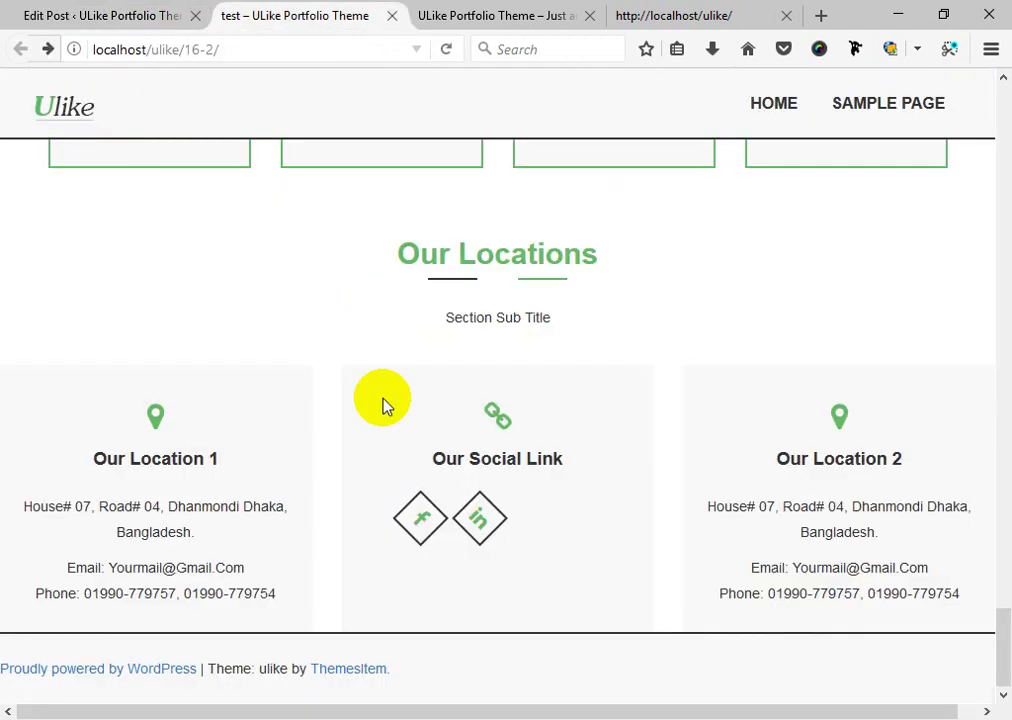
left_click(160, 12)
scroll(124, 594, "down", 2)
mouse_move(176, 660)
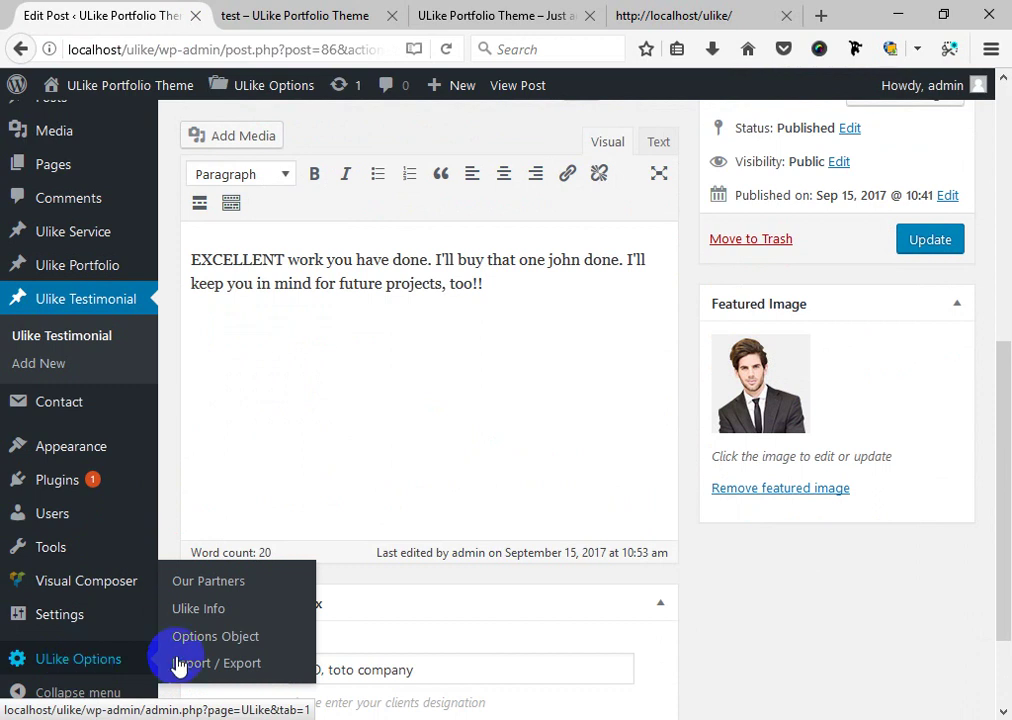
left_click(256, 588)
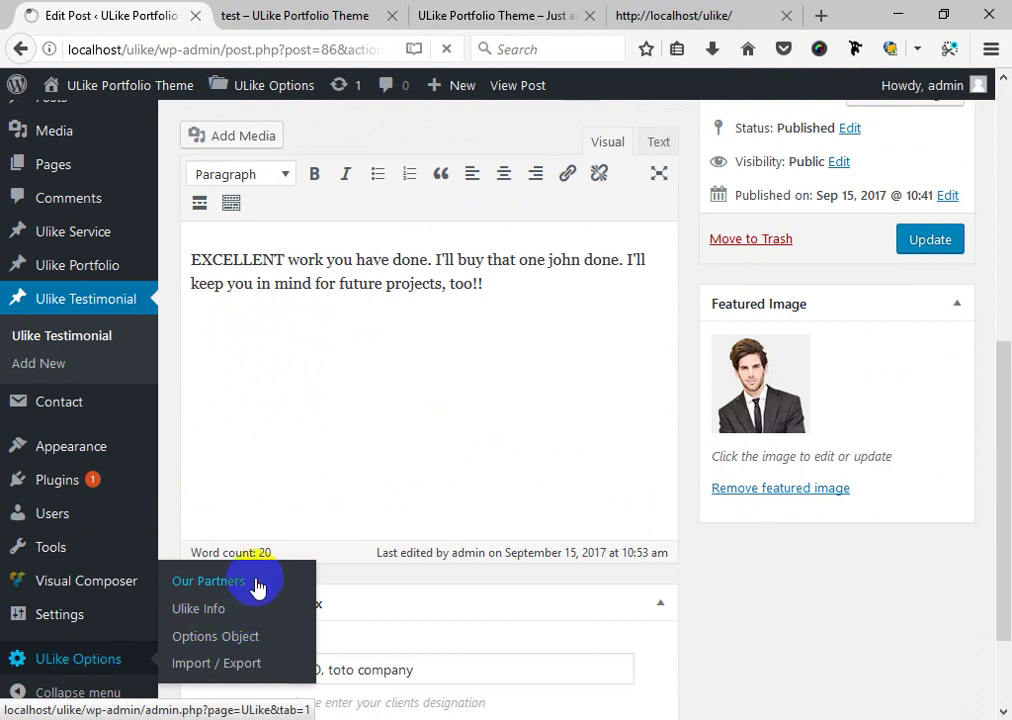
left_click(92, 662)
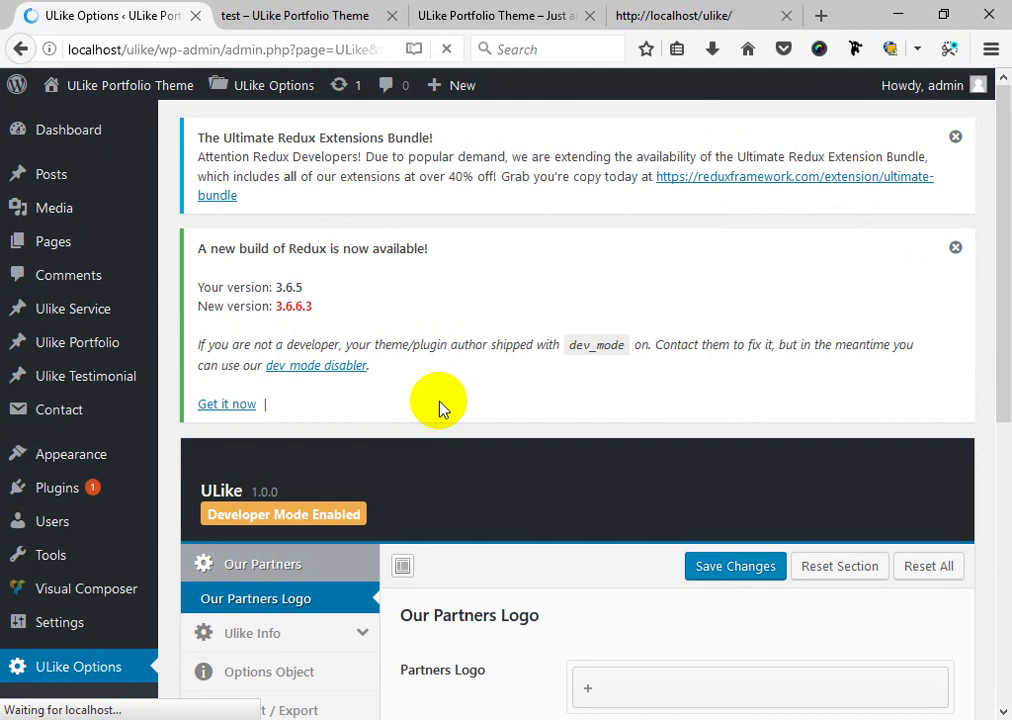
Open style.css from the ulike theme folder in Brackets.
key("alt+Tab")
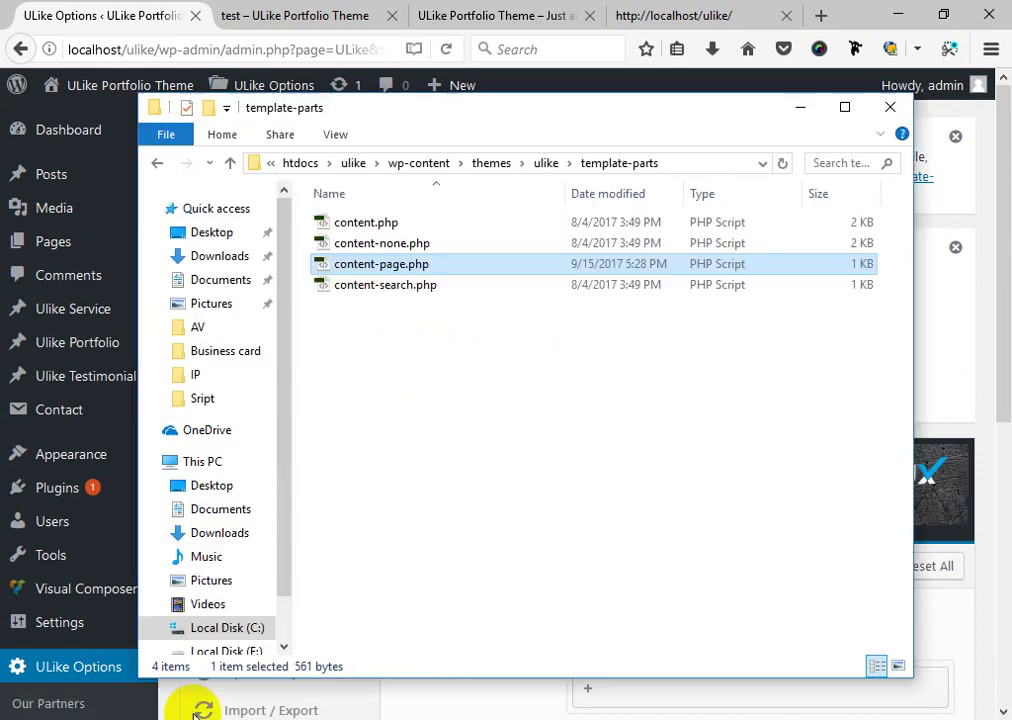
left_click(409, 361)
left_click(233, 163)
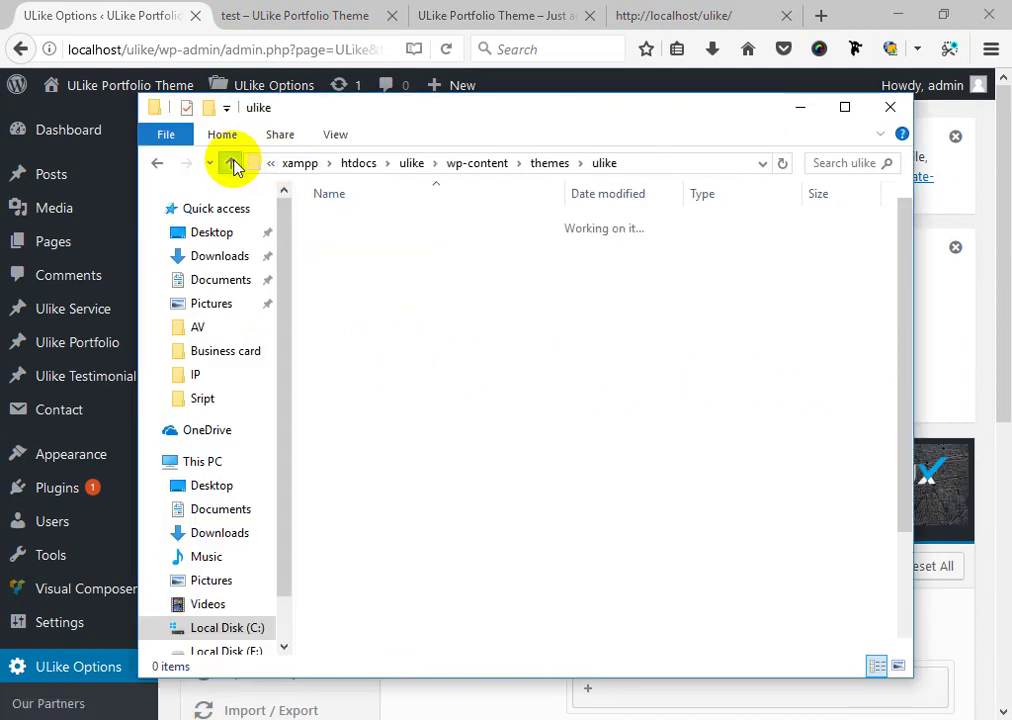
scroll(445, 602, "down", 2)
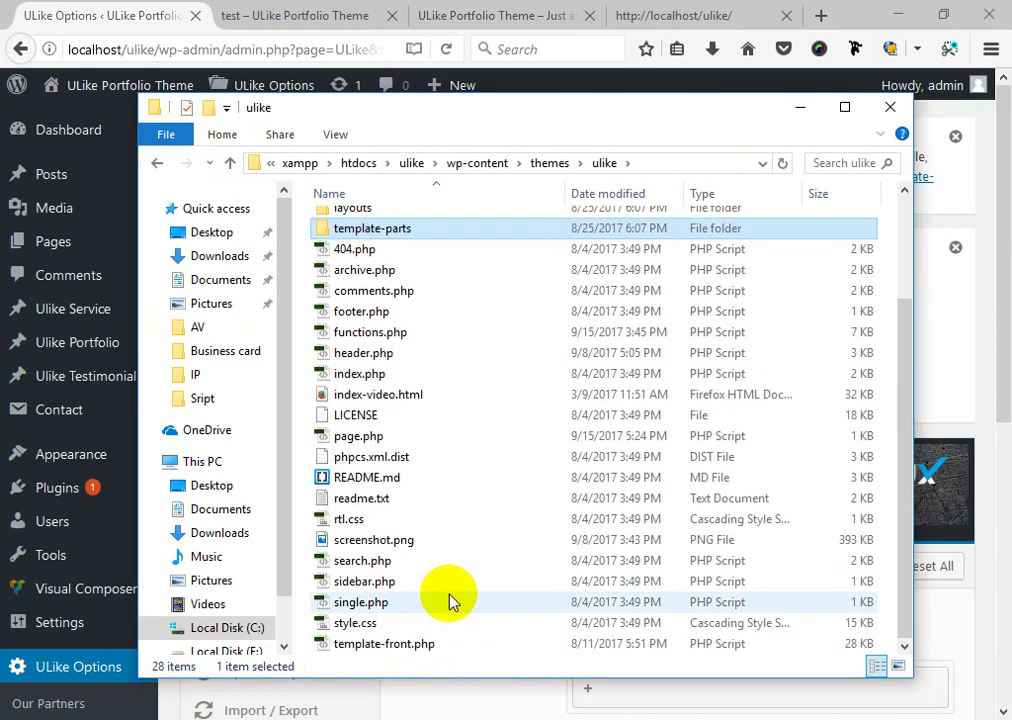
left_click(354, 608)
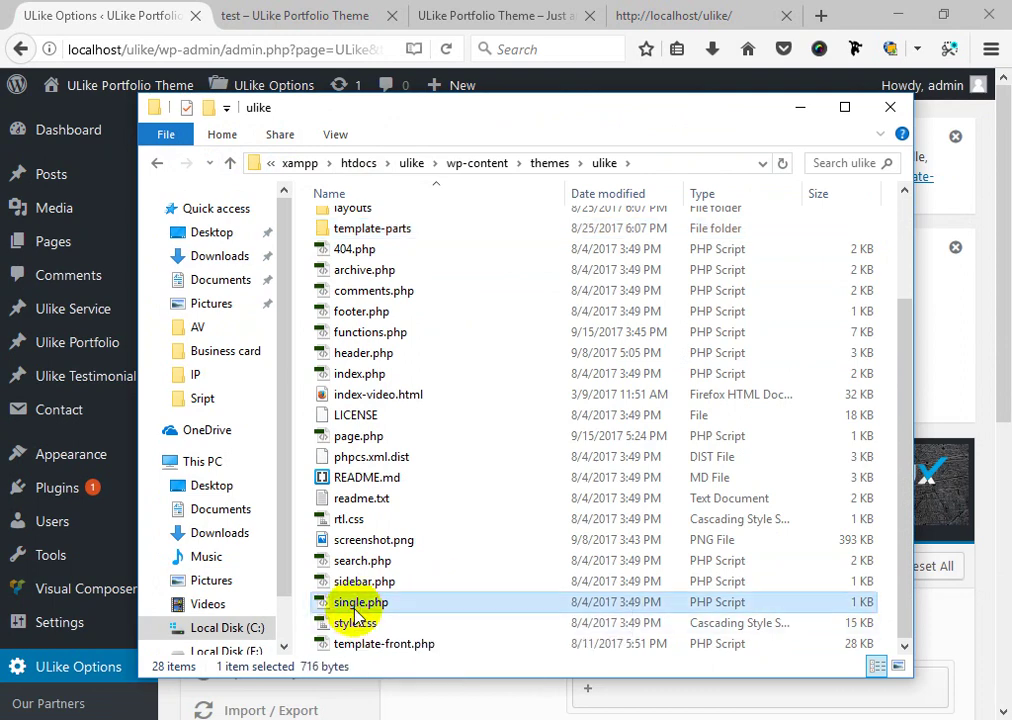
left_click(362, 626)
right_click(362, 626)
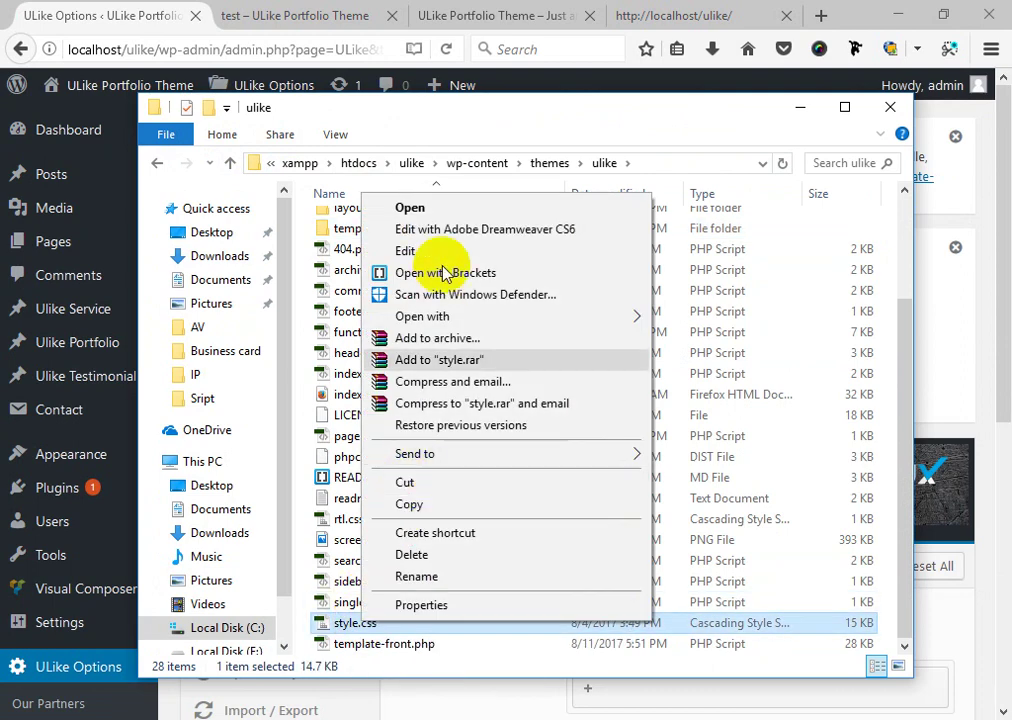
left_click(446, 274)
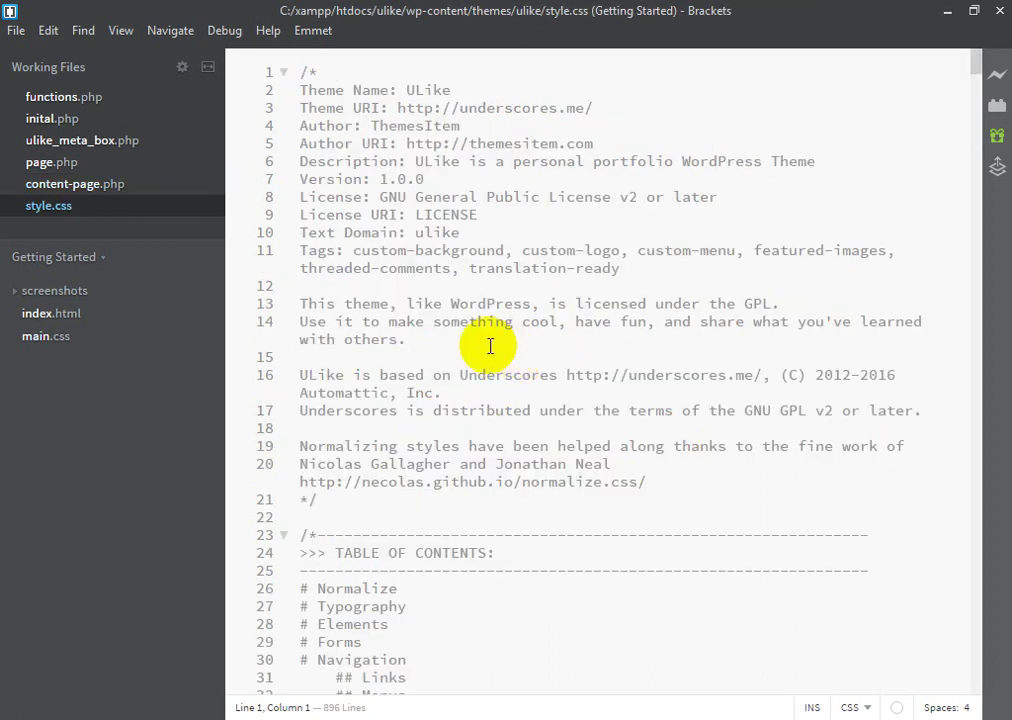
Examine the Normalize section of style.css and the start of its Typography section.
scroll(588, 449, "down", 13)
scroll(576, 413, "down", 2)
scroll(576, 413, "up", 2)
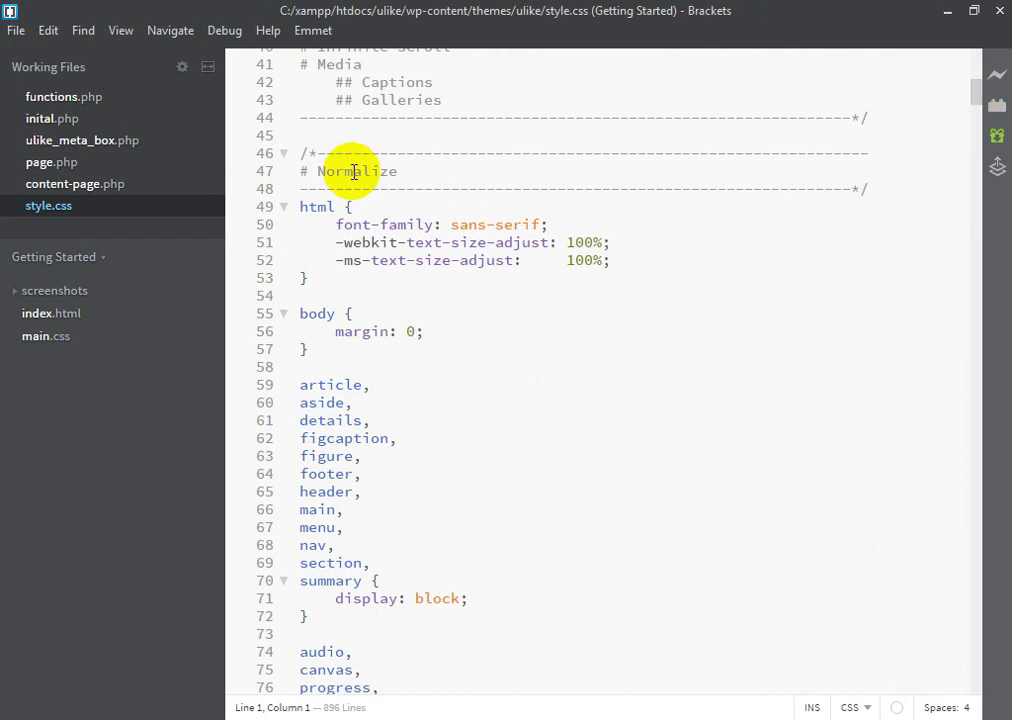
left_click_drag(299, 161, 515, 594)
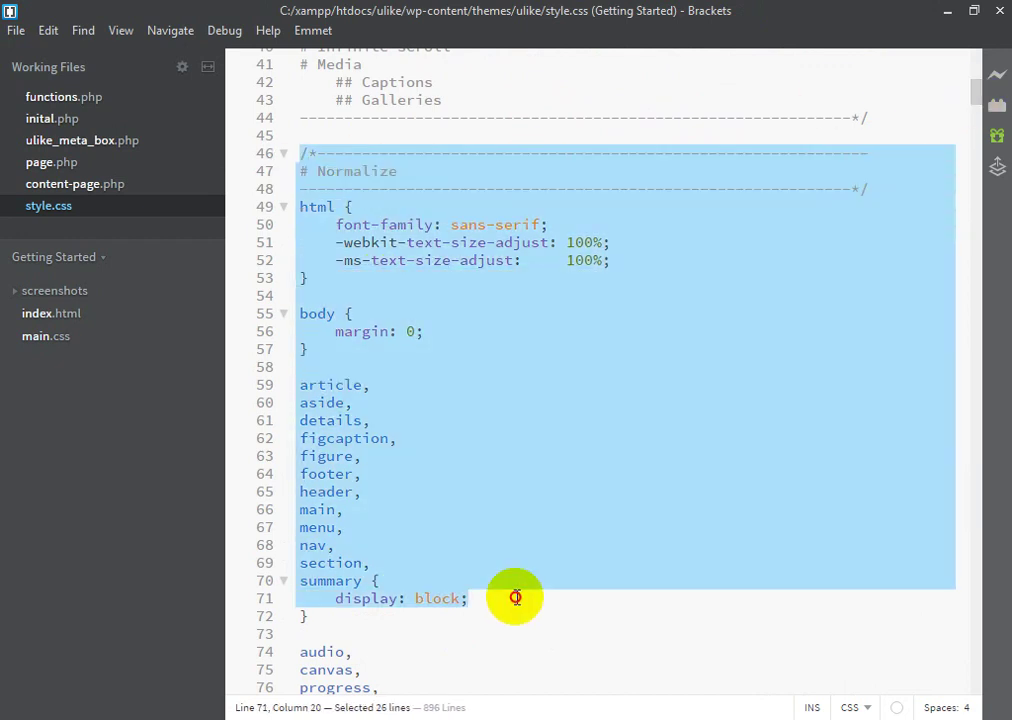
scroll(515, 599, "down", 2)
scroll(517, 597, "down", 10)
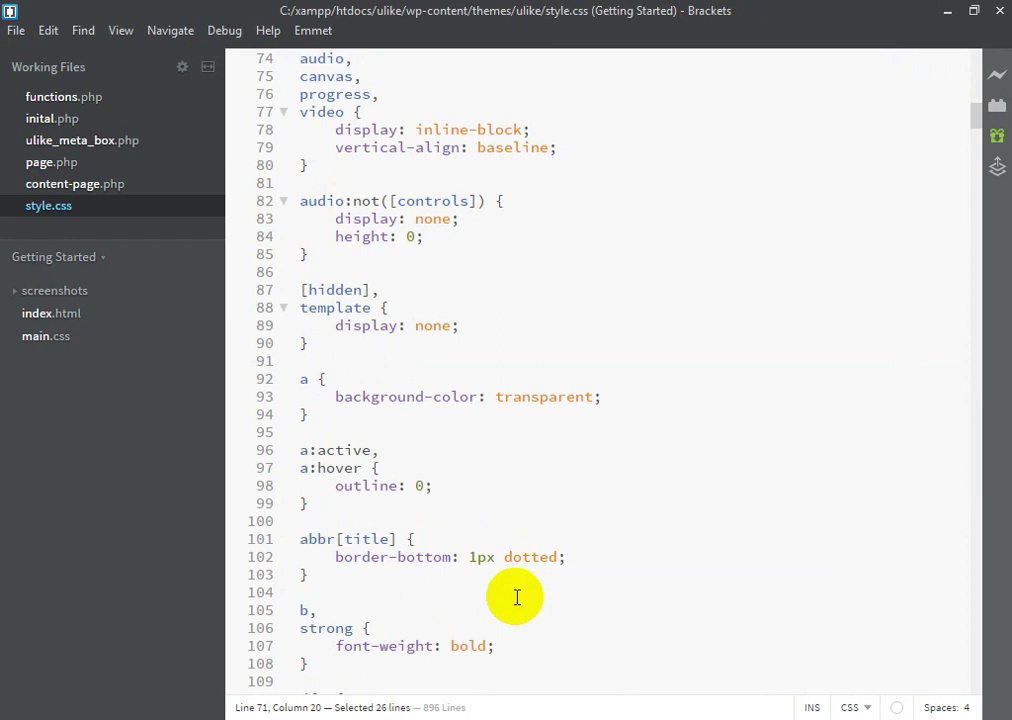
scroll(517, 597, "down", 6)
scroll(517, 597, "down", 20)
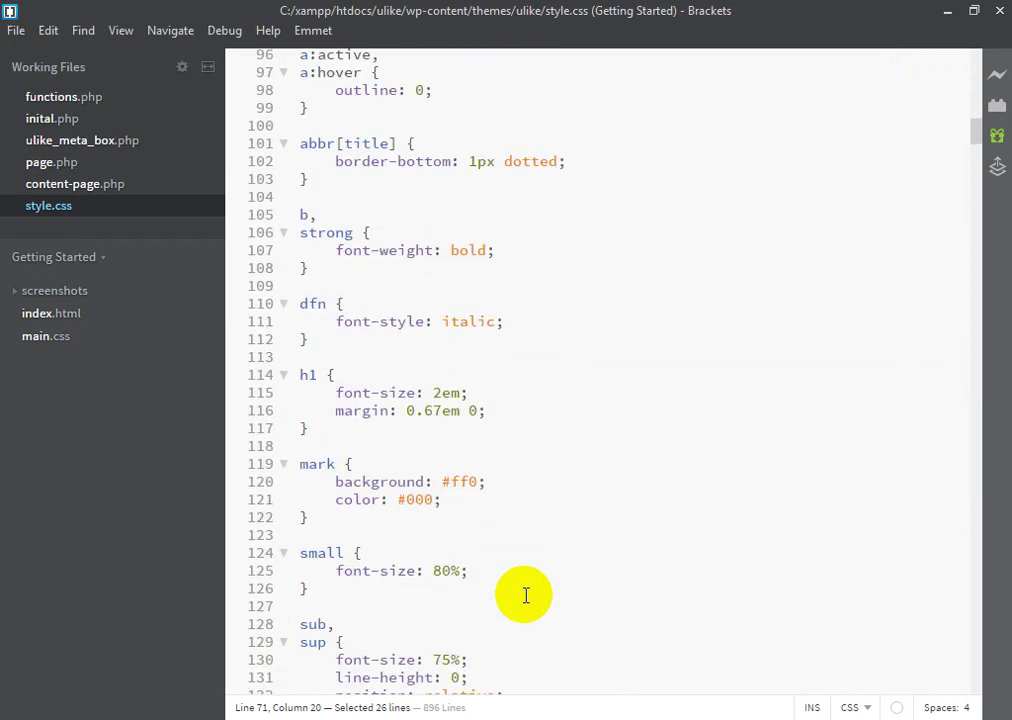
scroll(525, 595, "down", 20)
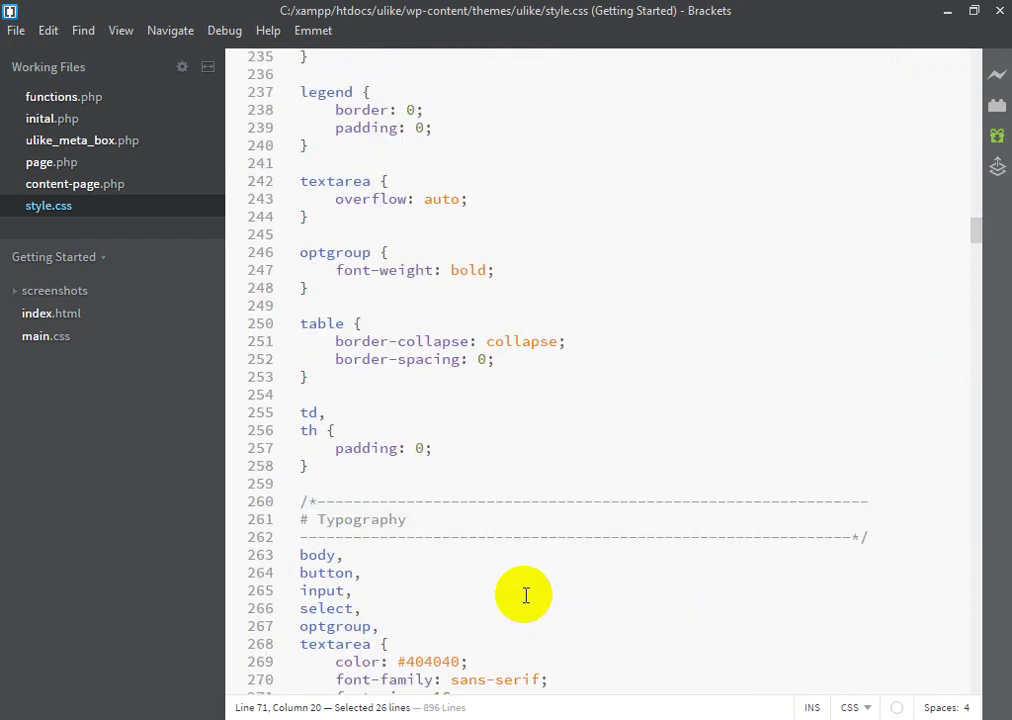
scroll(525, 595, "up", 15)
scroll(524, 596, "up", 2)
left_click_drag(303, 519, 424, 541)
scroll(430, 545, "down", 6)
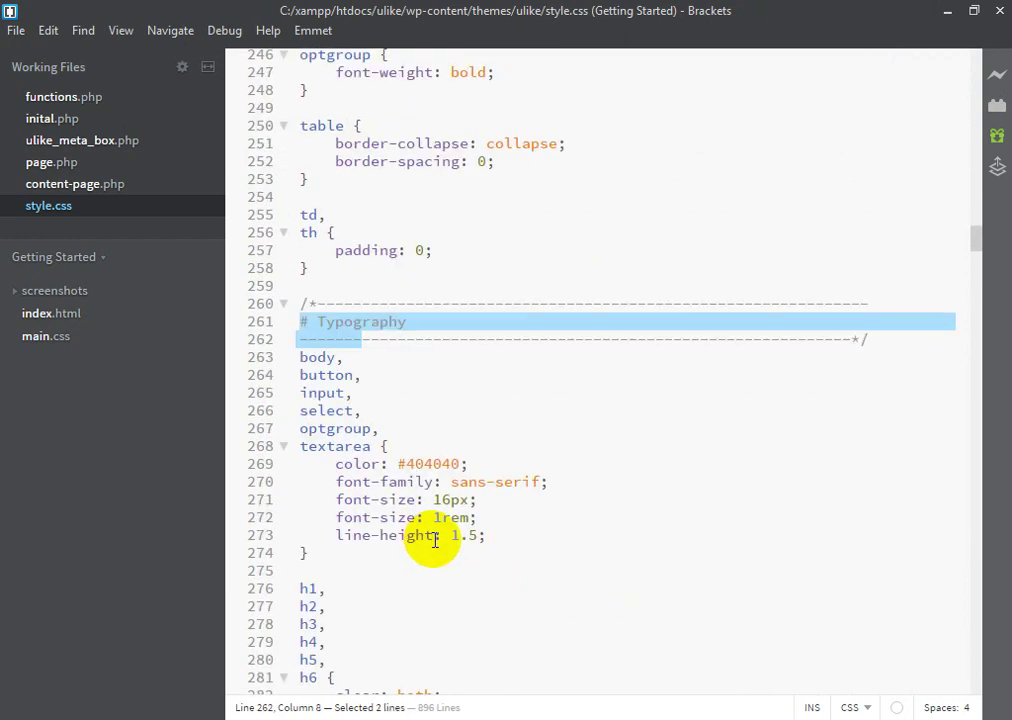
Return to the table of contents in style.css and highlight its entries from Normalize to Galleries.
scroll(425, 545, "up", 17)
scroll(437, 538, "up", 20)
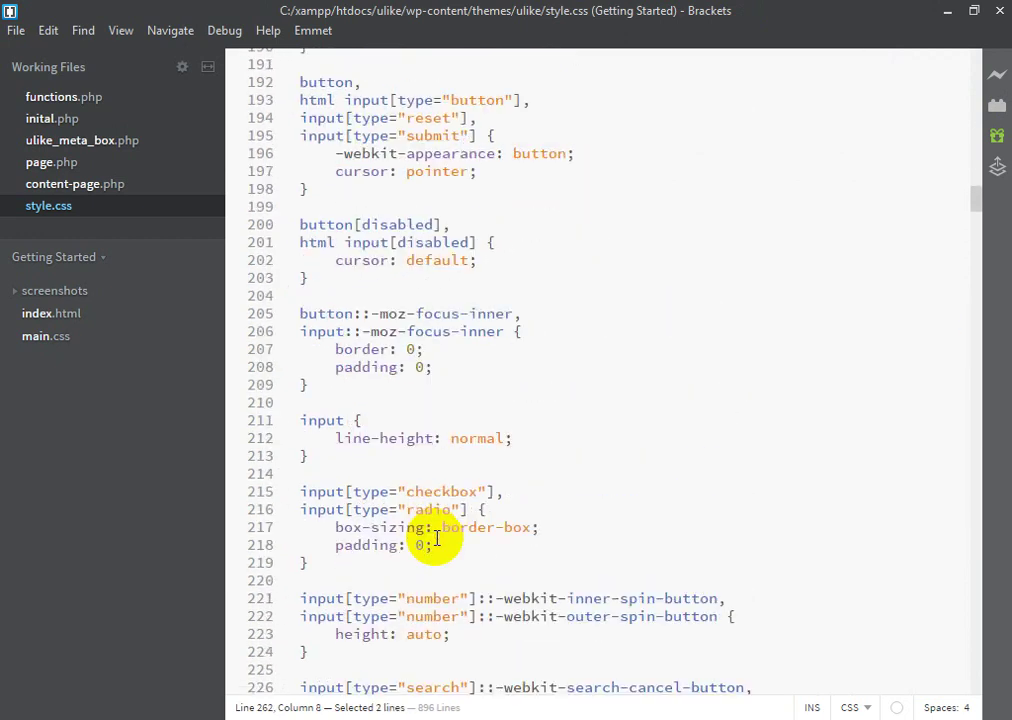
scroll(437, 538, "up", 20)
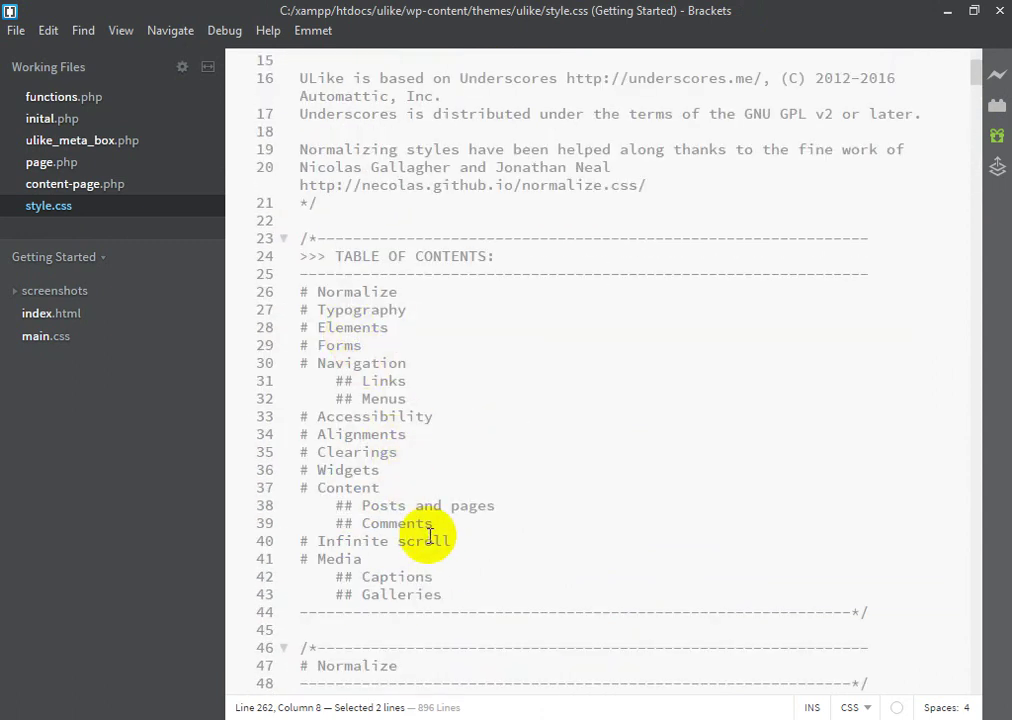
left_click_drag(443, 592, 266, 303)
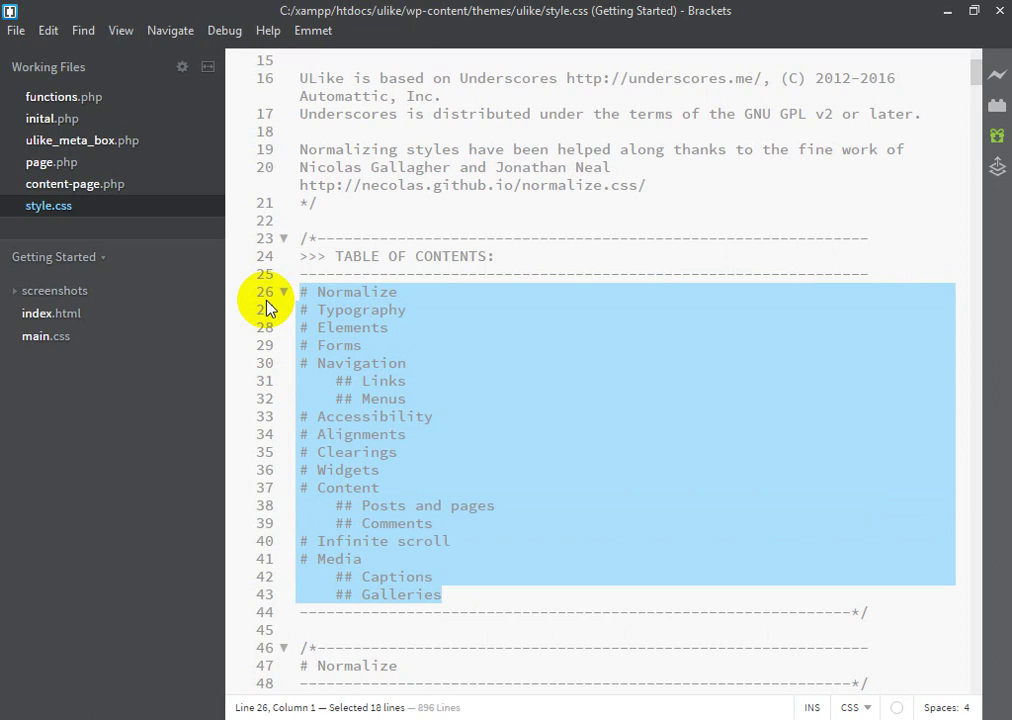
left_click(506, 204)
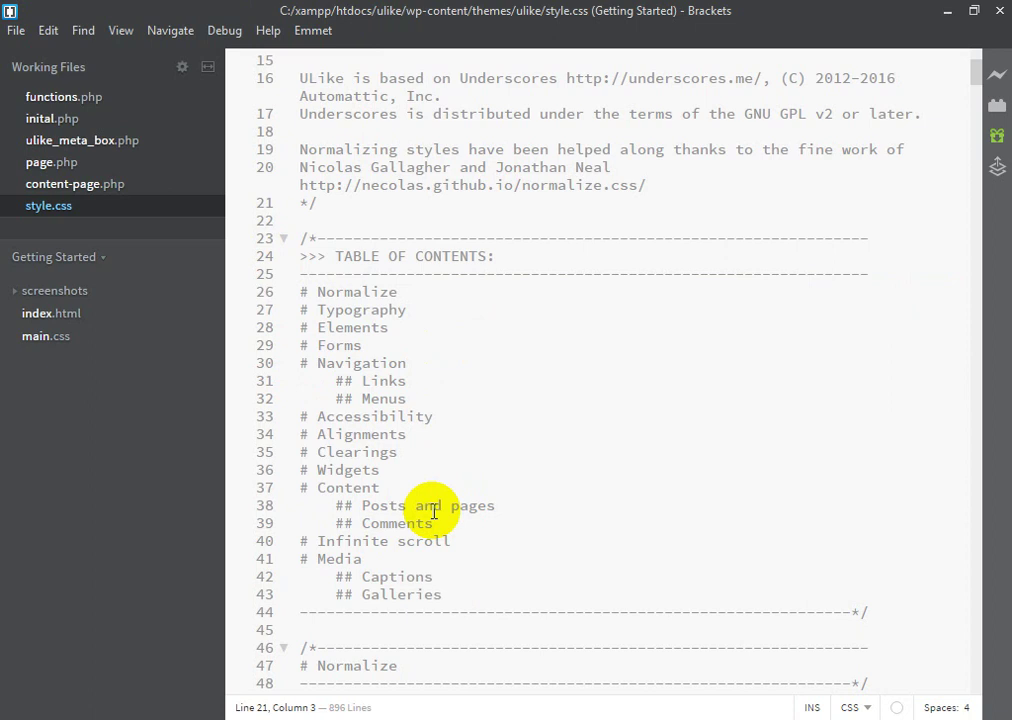
Examine the Typography rules for body text, headings, paragraphs and code, highlighting the body text's pixel font-size value.
scroll(432, 540, "down", 15)
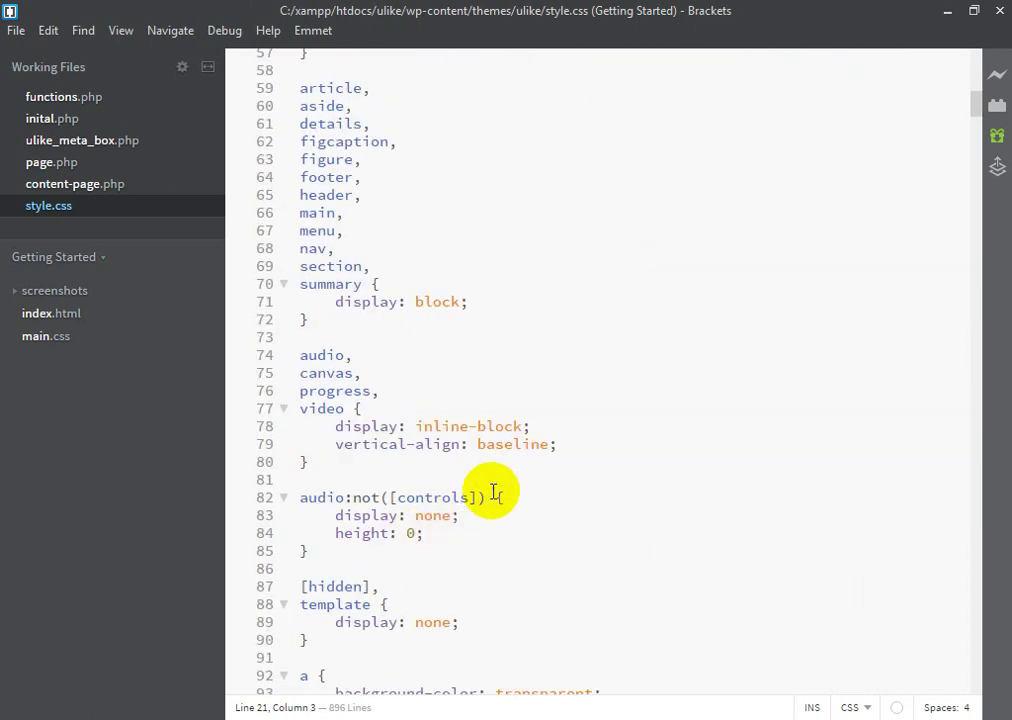
scroll(492, 491, "down", 4)
scroll(495, 491, "down", 2)
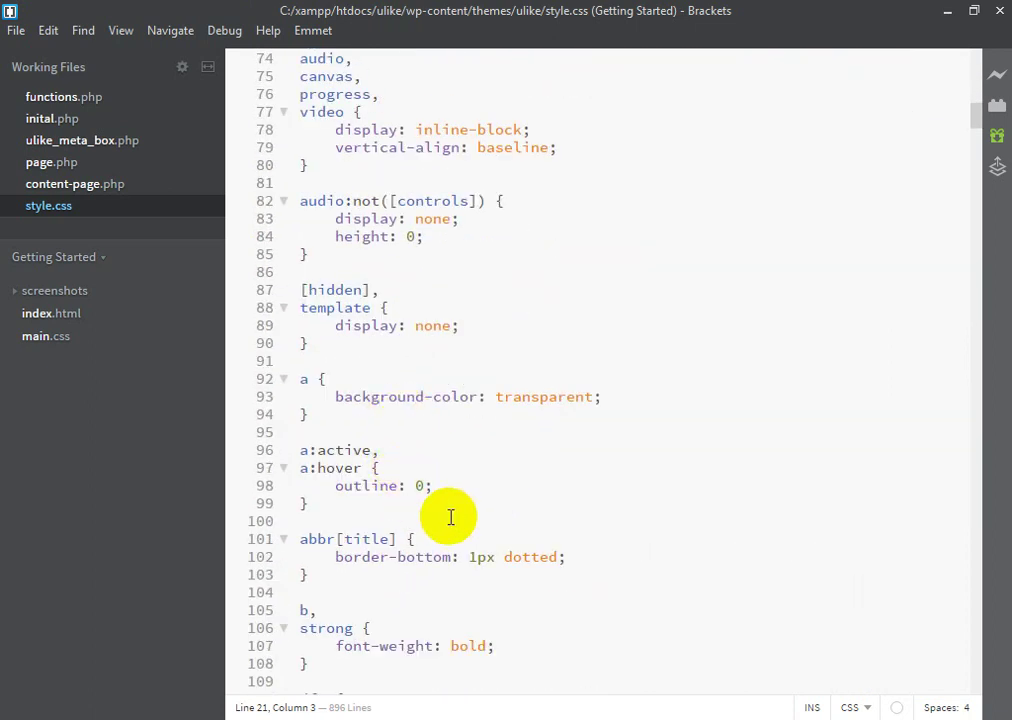
scroll(452, 517, "down", 9)
scroll(451, 517, "down", 18)
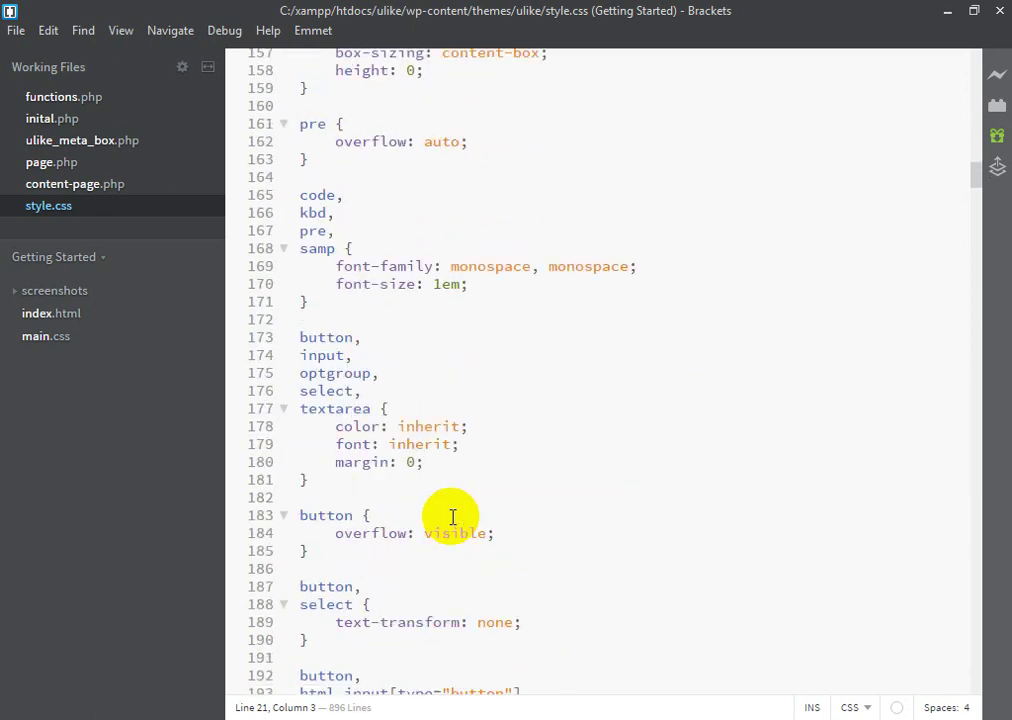
scroll(452, 517, "down", 20)
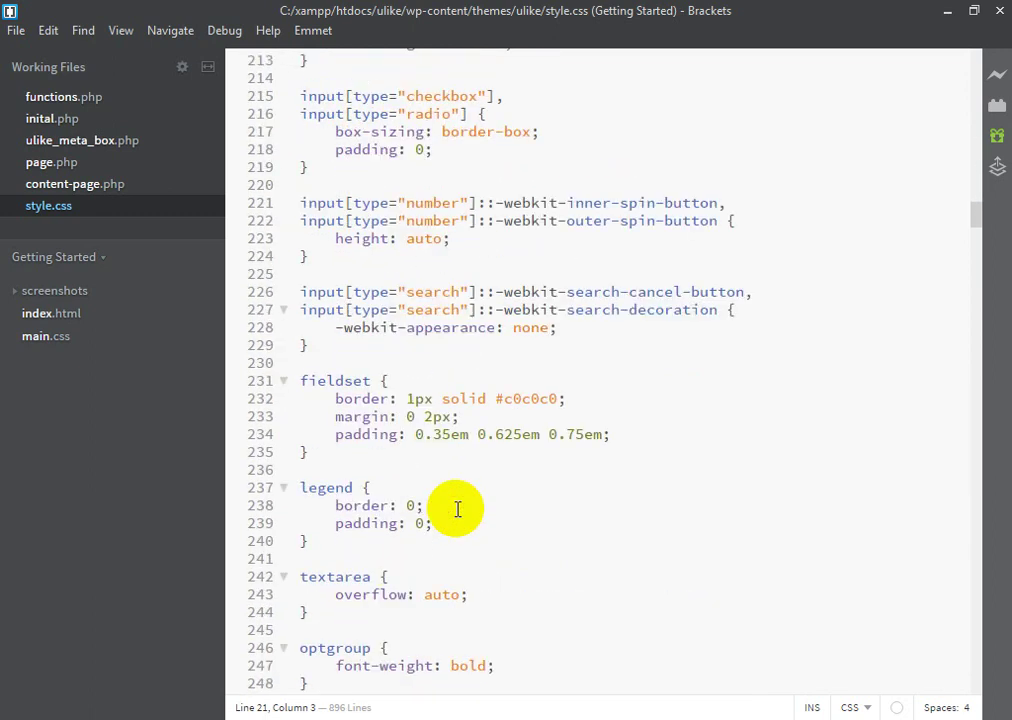
scroll(457, 510, "down", 7)
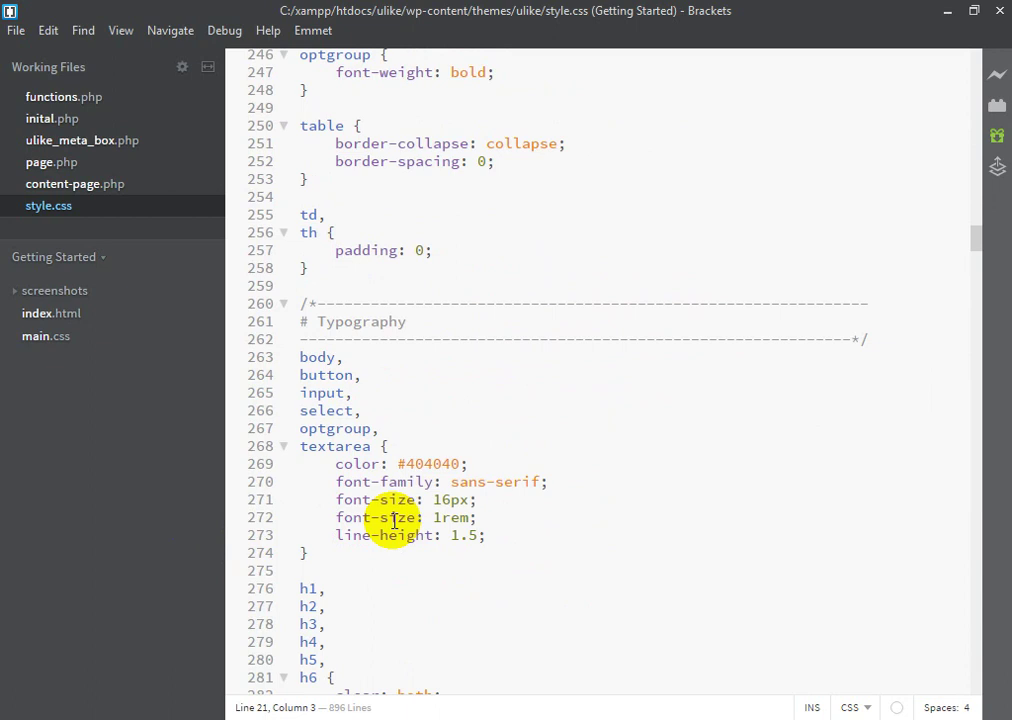
scroll(395, 520, "down", 11)
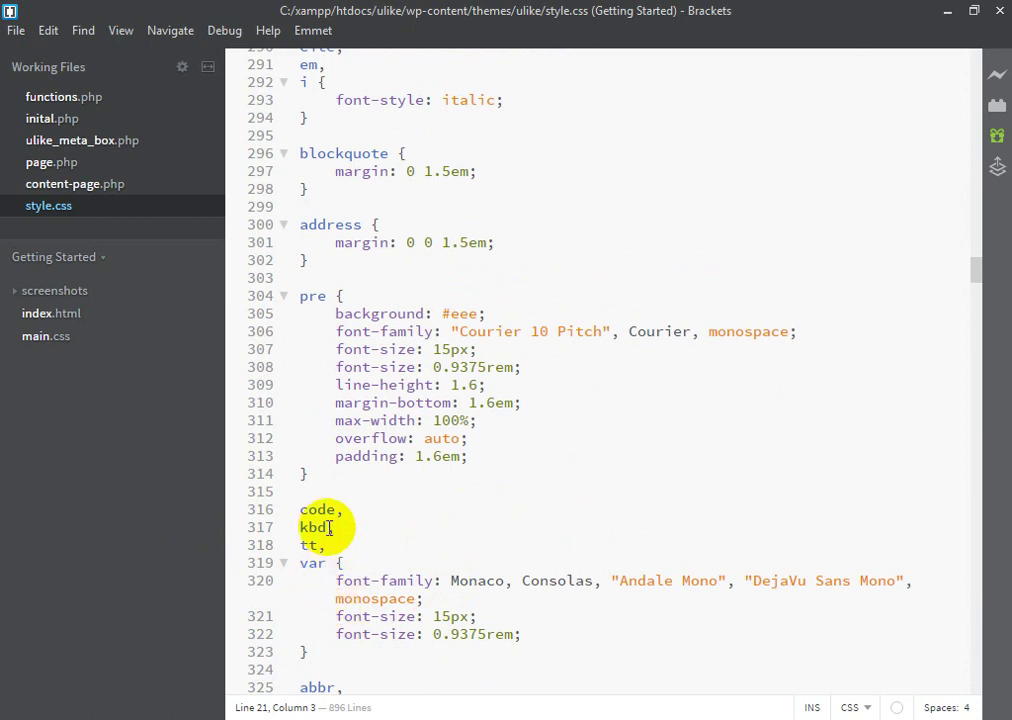
scroll(400, 452, "up", 6)
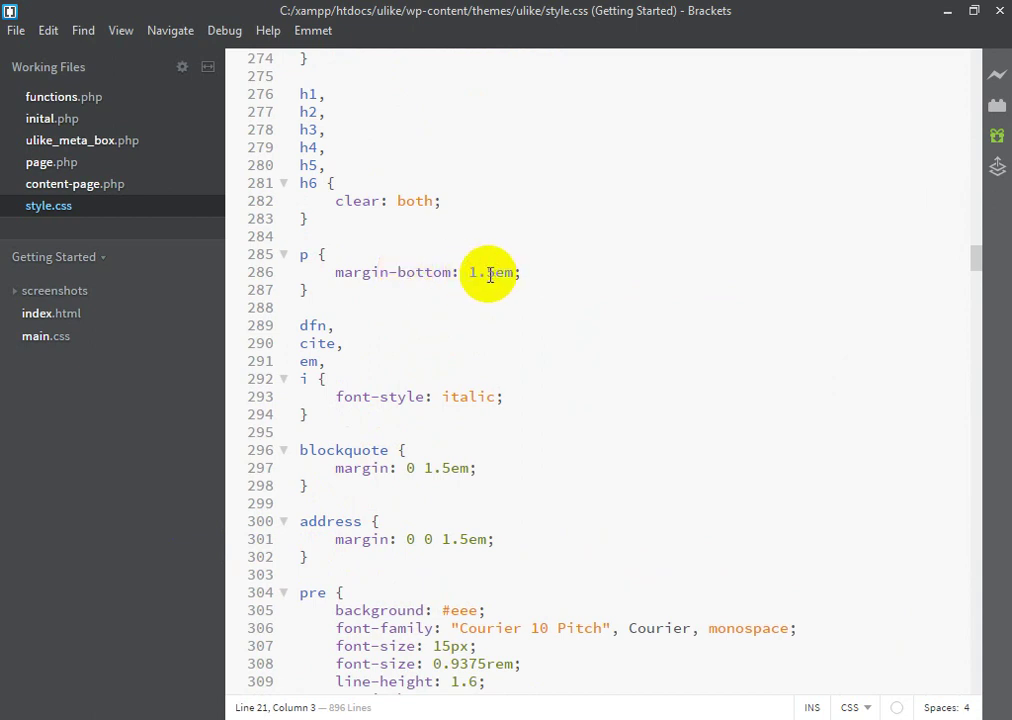
scroll(488, 272, "up", 6)
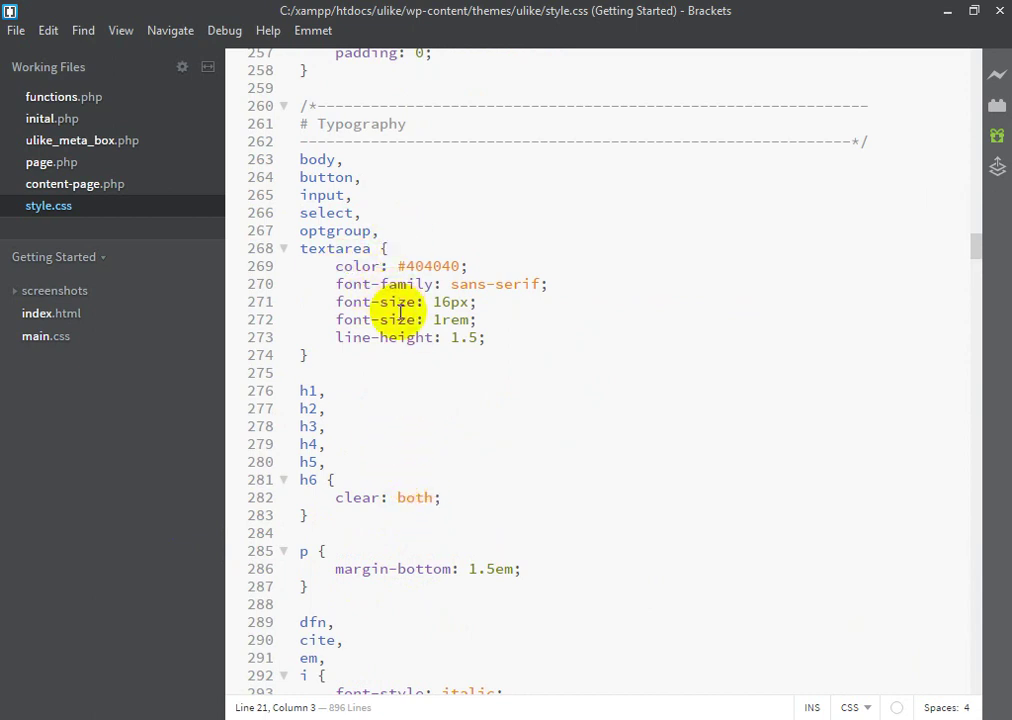
left_click_drag(433, 301, 490, 301)
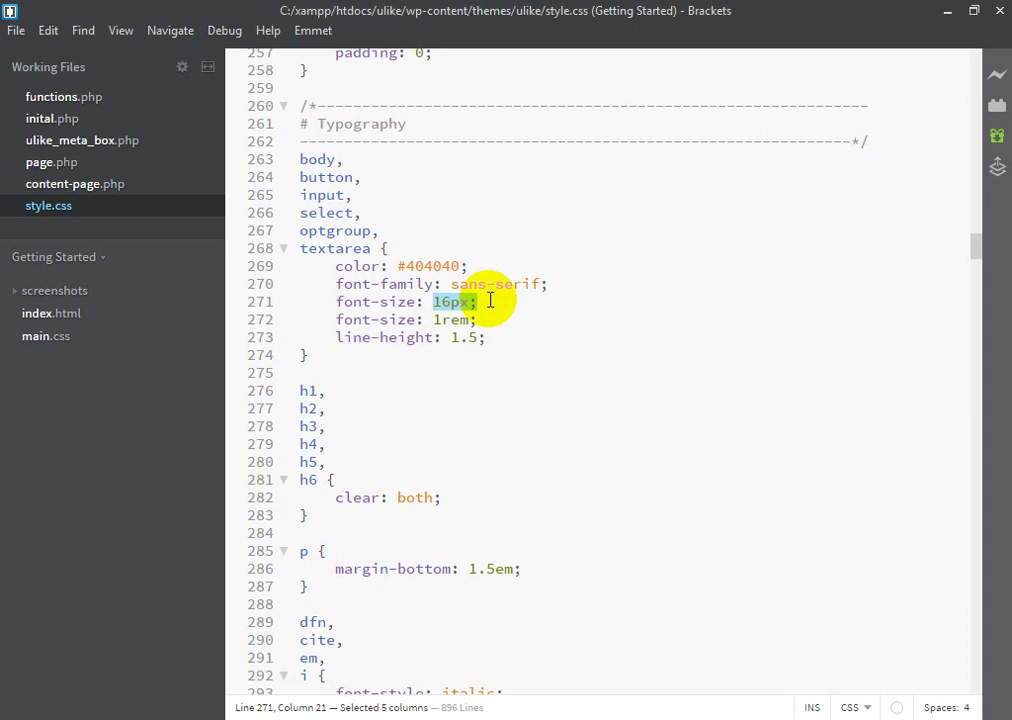
Examine the rest of style.css from the Typography rules through Elements and Forms to the Galleries rules at its end.
scroll(341, 600, "down", 15)
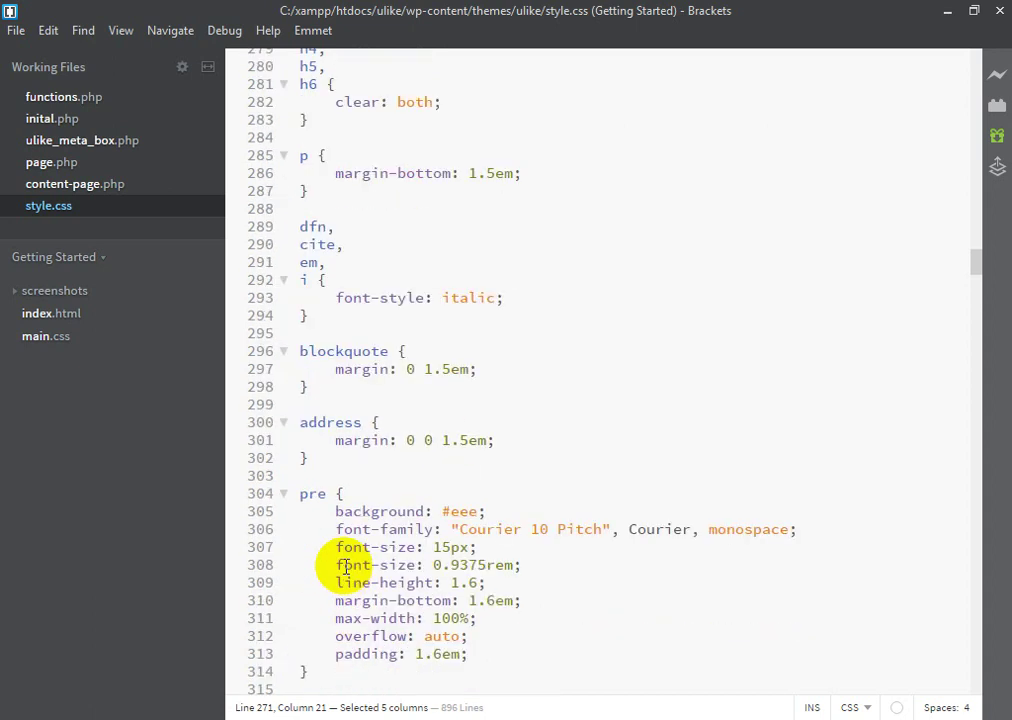
scroll(348, 557, "down", 7)
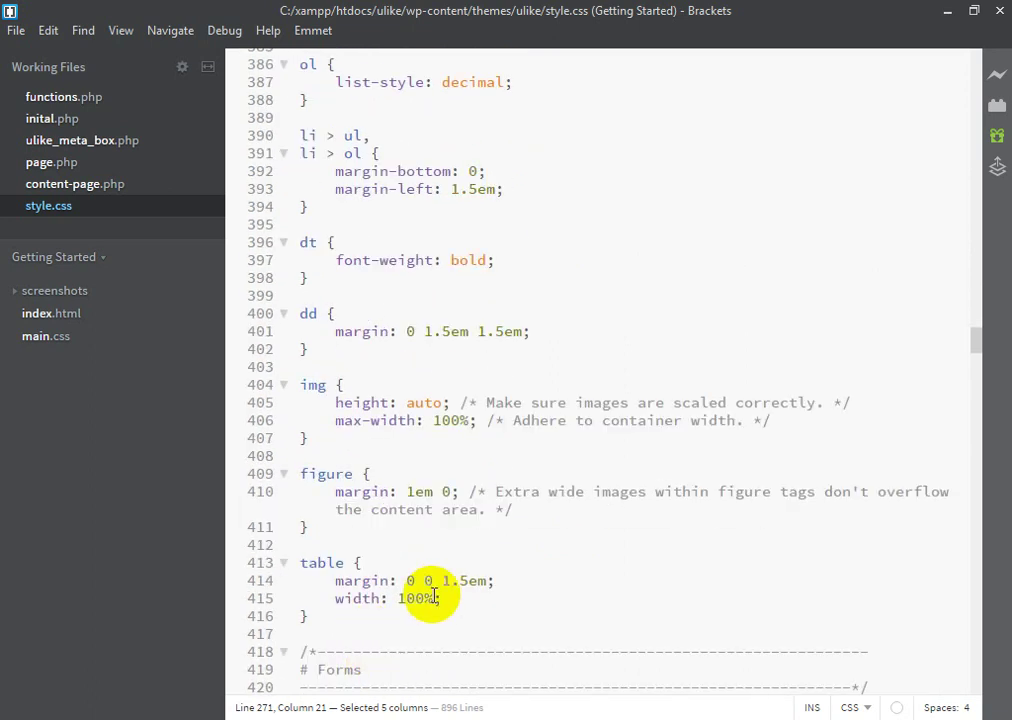
scroll(436, 597, "down", 4)
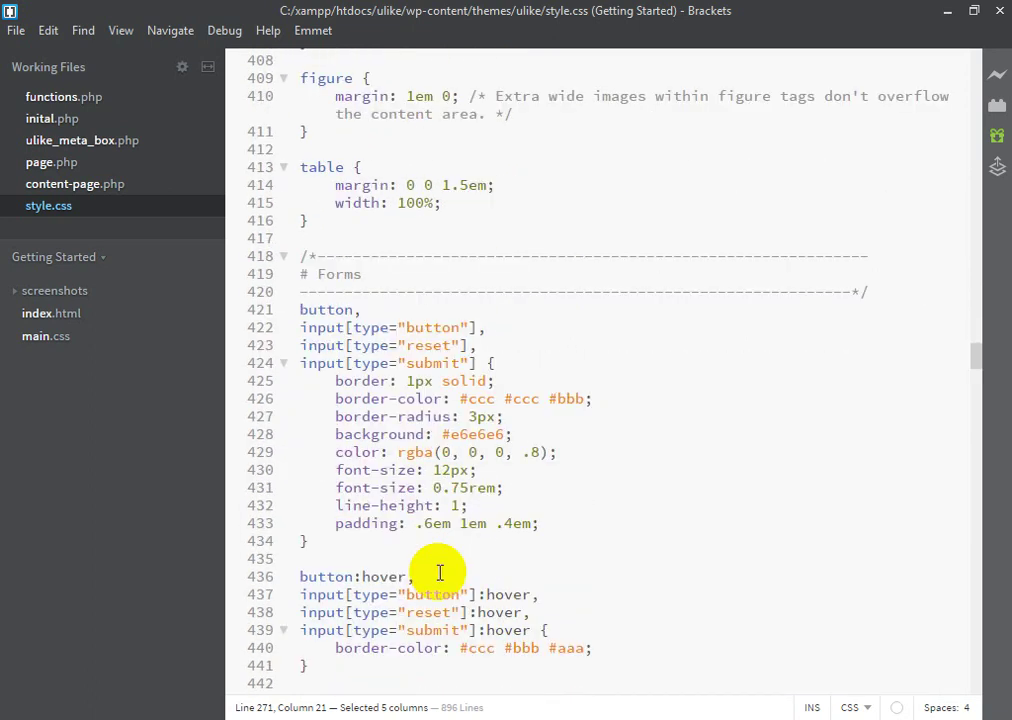
scroll(440, 572, "down", 1)
scroll(538, 481, "down", 13)
scroll(538, 481, "down", 20)
scroll(551, 466, "down", 20)
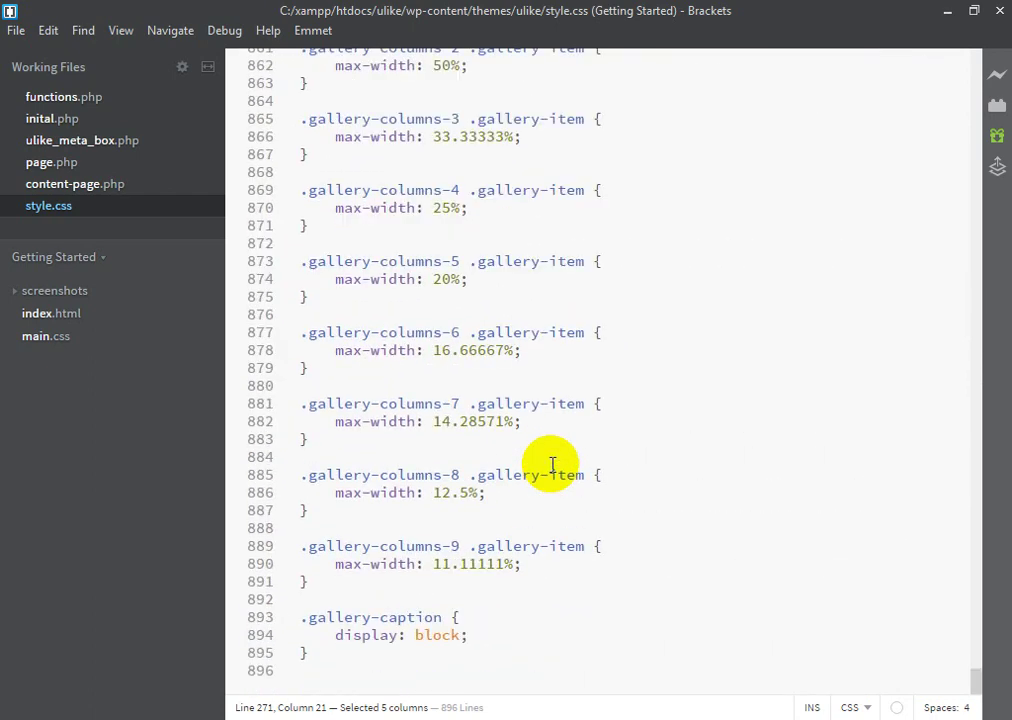
Return to the table of contents in style.css and highlight its Normalize, Typography and Forms entries.
scroll(552, 465, "up", 14)
scroll(552, 465, "up", 20)
scroll(988, 428, "up", 20)
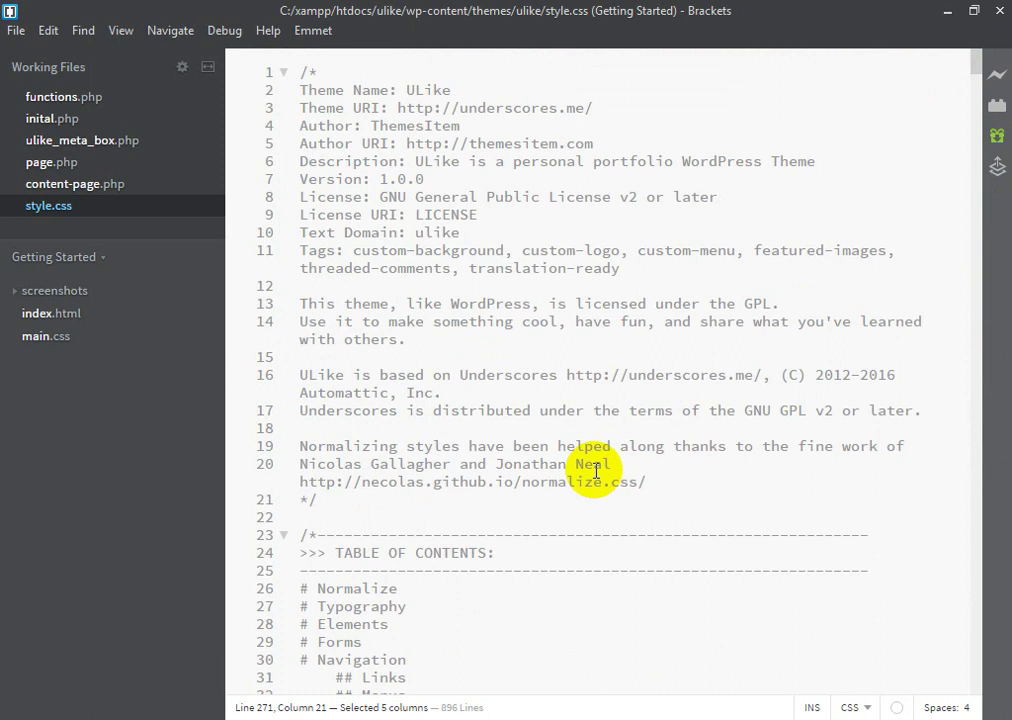
scroll(596, 470, "down", 8)
left_click(318, 113)
left_click_drag(405, 118, 307, 95)
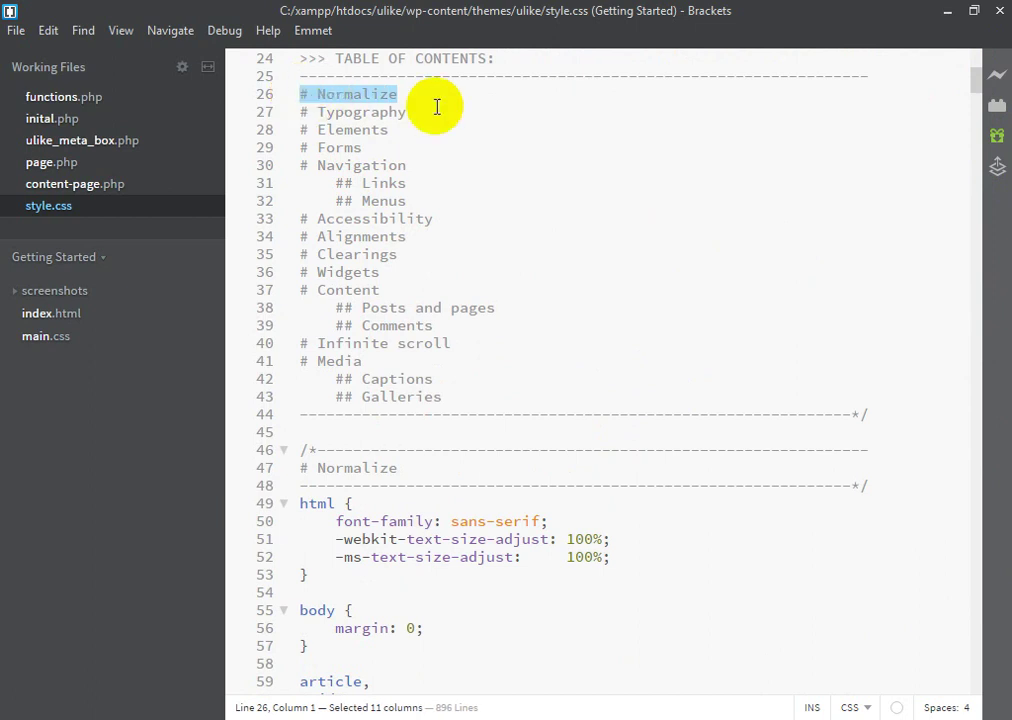
left_click_drag(436, 106, 248, 100)
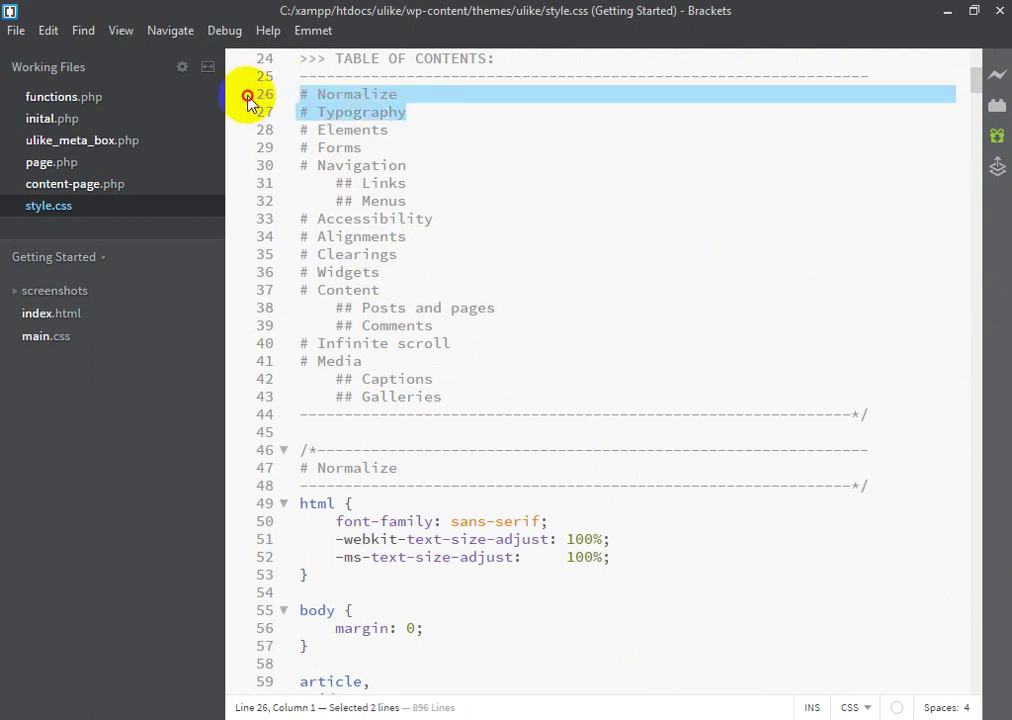
left_click(420, 131)
left_click(425, 140)
left_click_drag(384, 147, 298, 147)
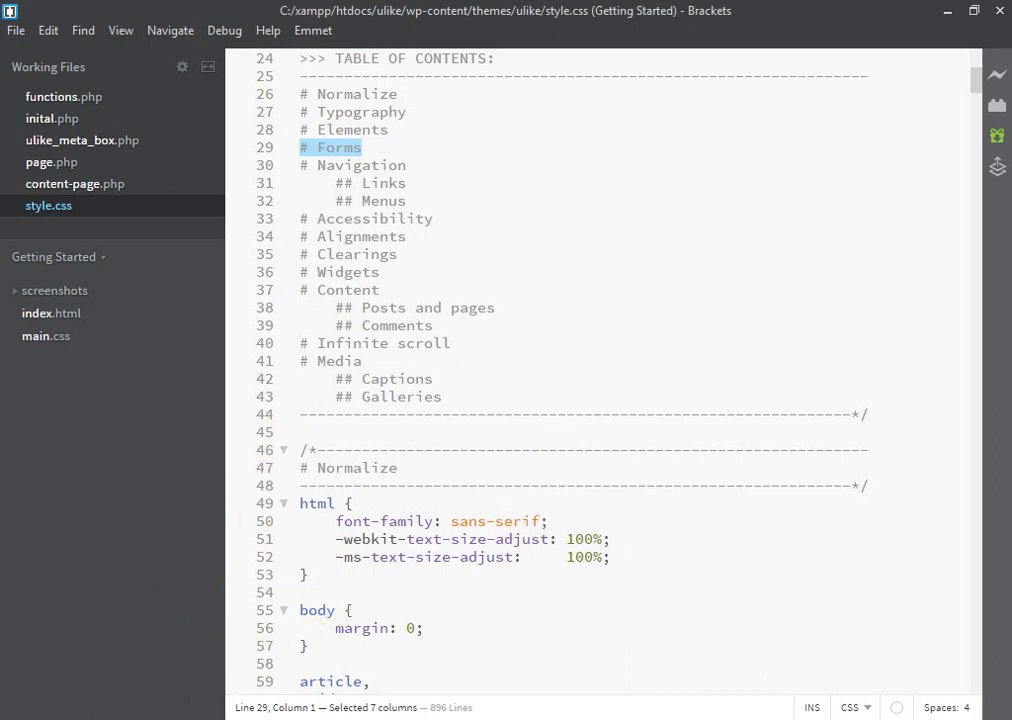
Open index.php from the ulike theme folder in Brackets and examine its post loop and template calls.
left_click(366, 400)
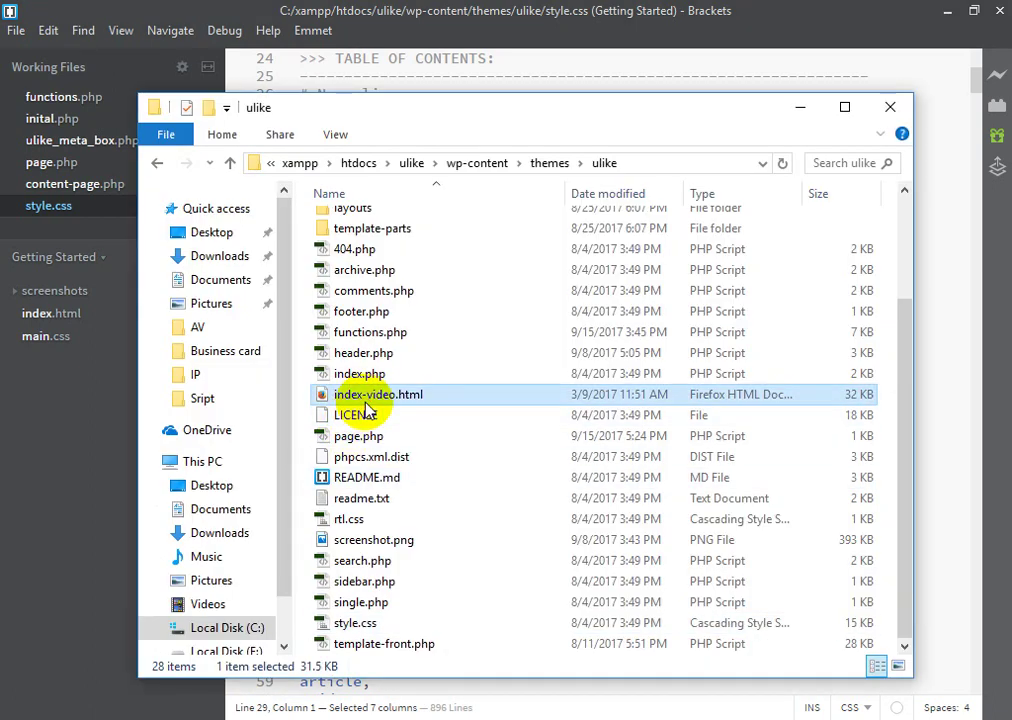
scroll(366, 384, "up", 2)
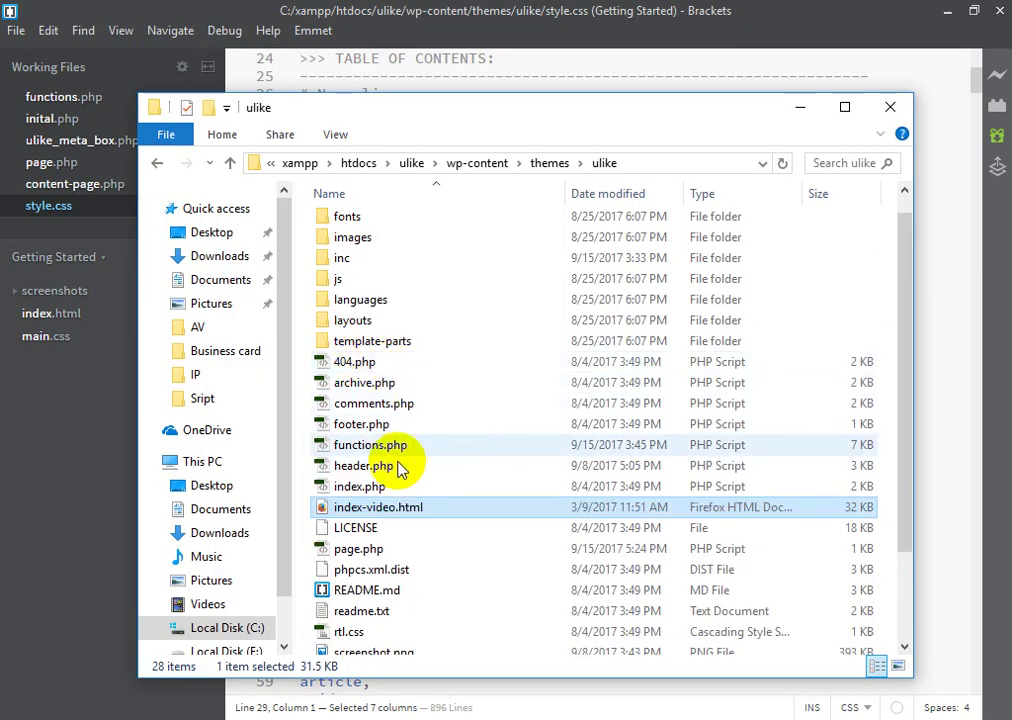
left_click(373, 488)
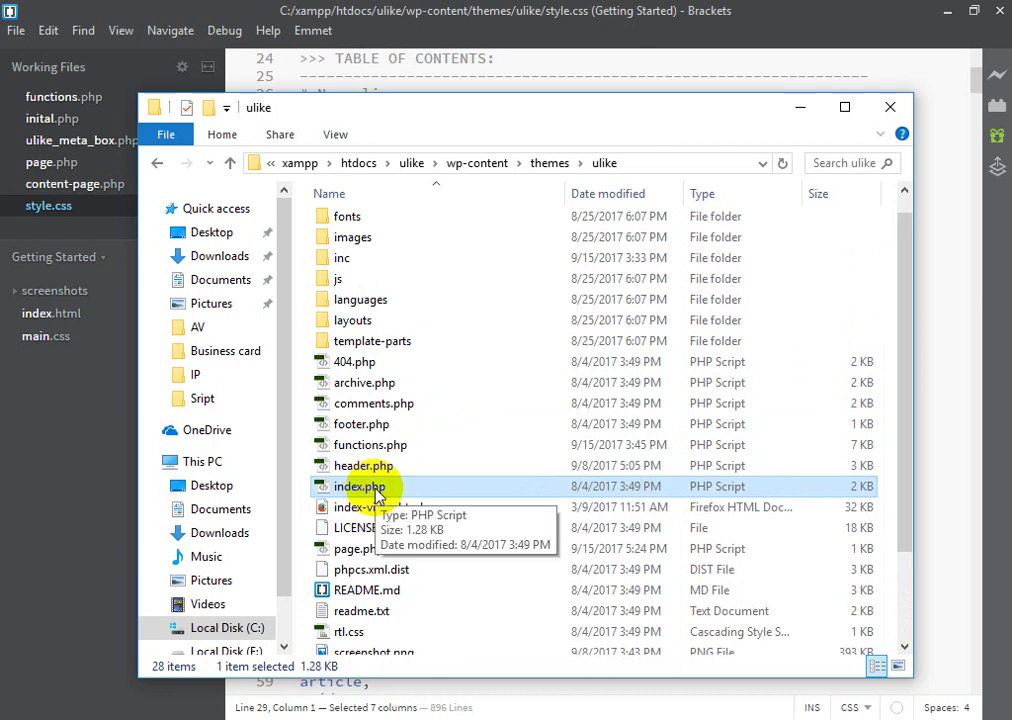
right_click(376, 490)
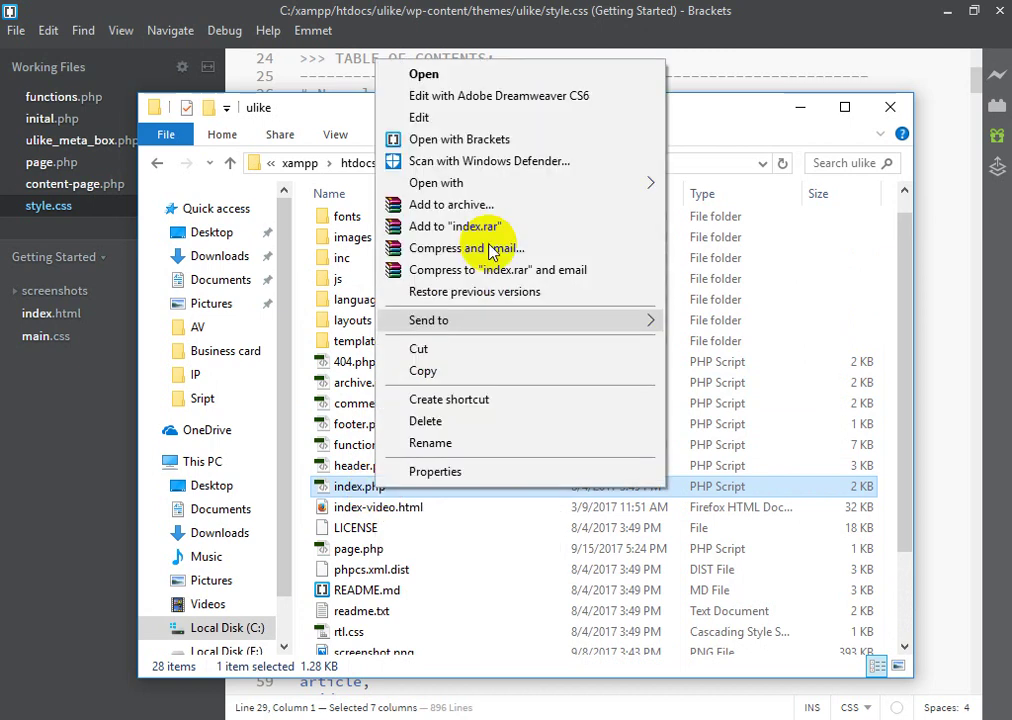
left_click(481, 137)
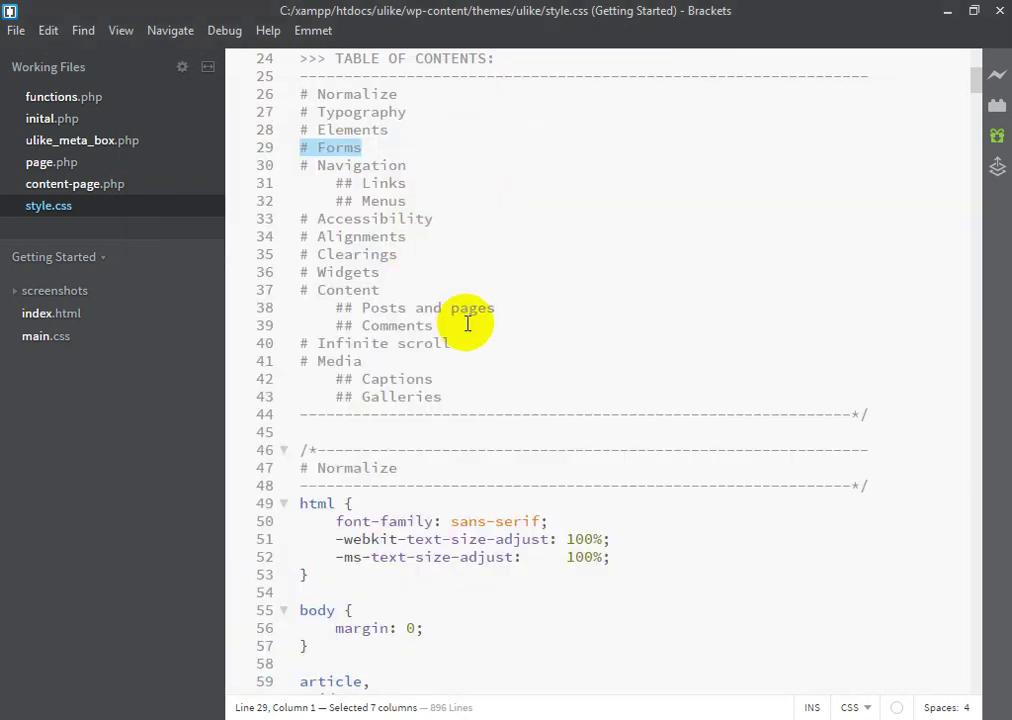
scroll(467, 323, "down", 5)
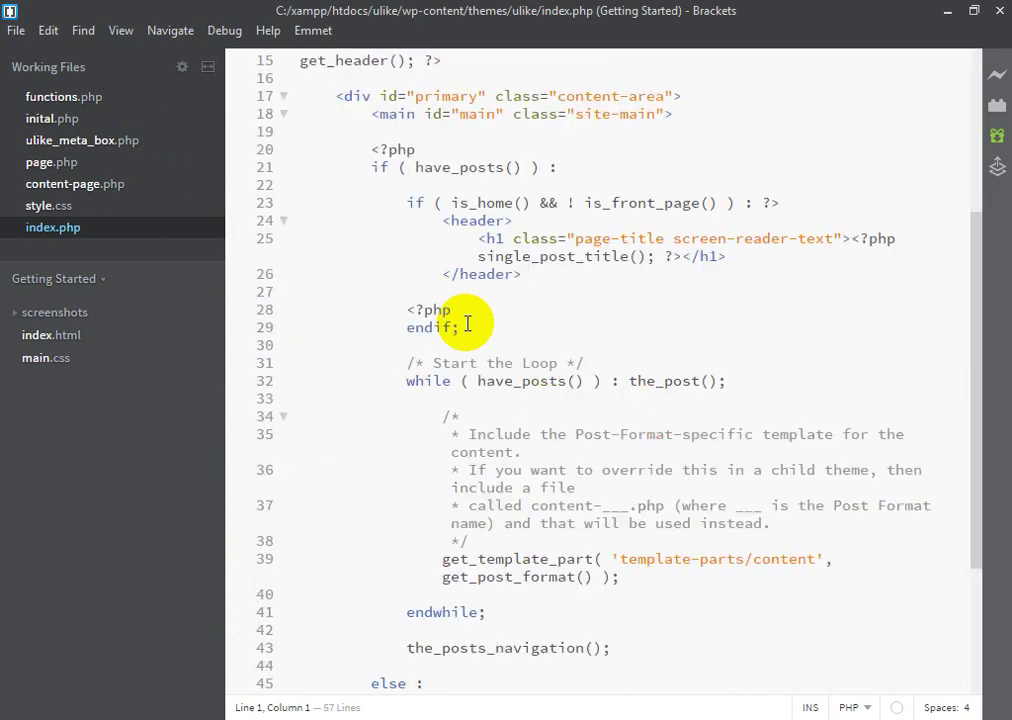
scroll(465, 320, "down", 4)
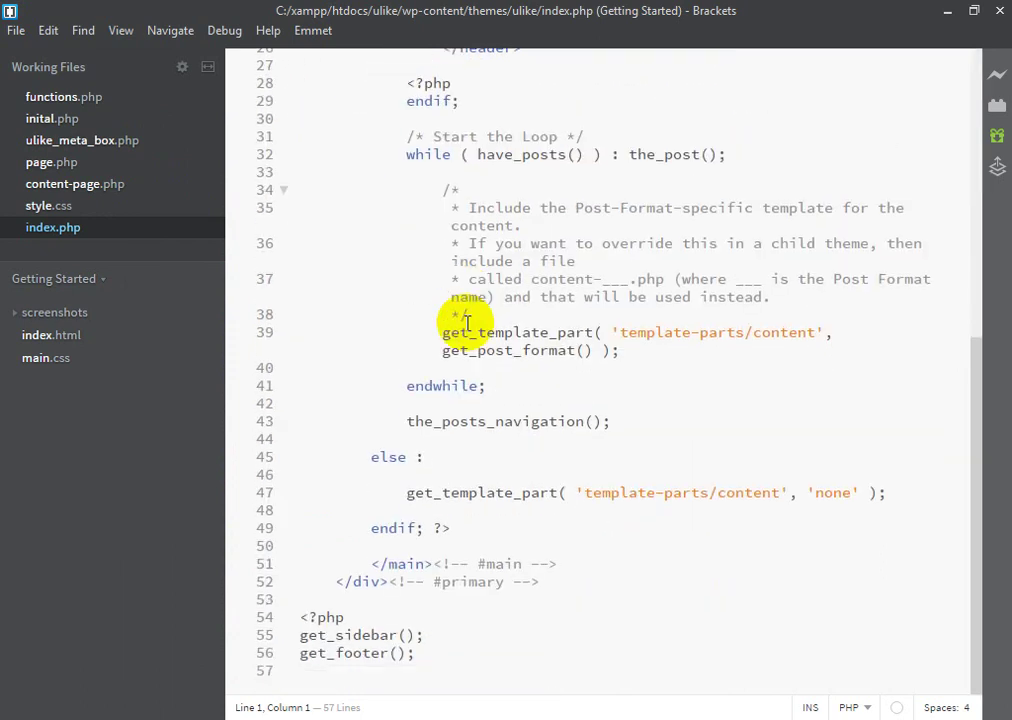
scroll(465, 325, "up", 9)
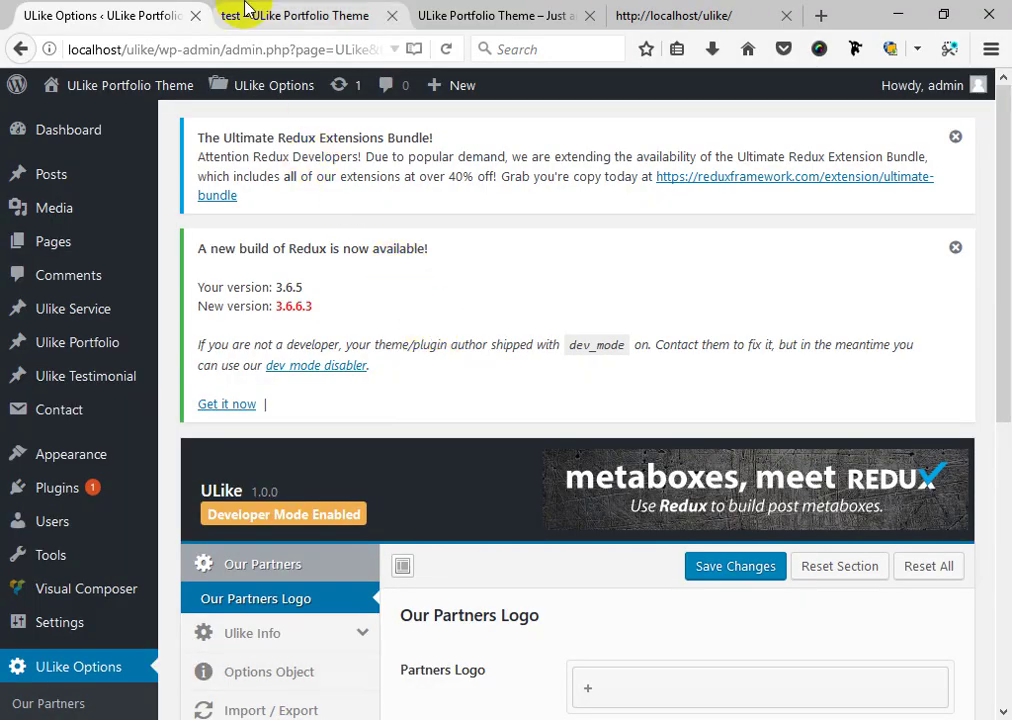
Switch to the test page in Firefox and examine its header, page title, About Us and service sections.
left_click(350, 16)
scroll(562, 349, "up", 5)
scroll(562, 349, "up", 20)
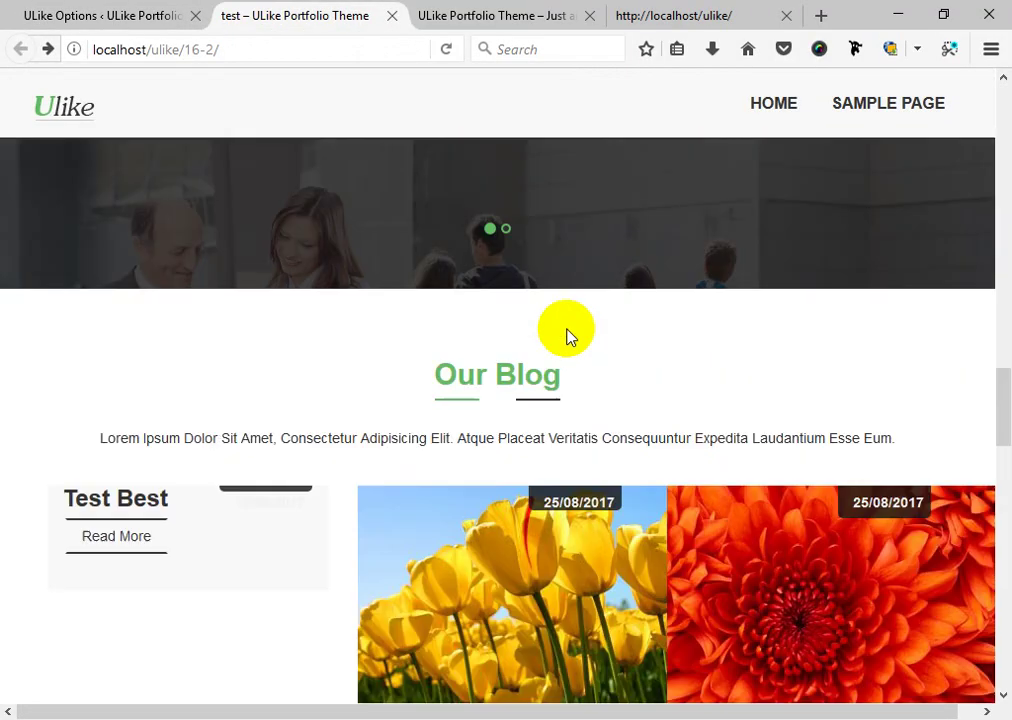
scroll(566, 337, "up", 2)
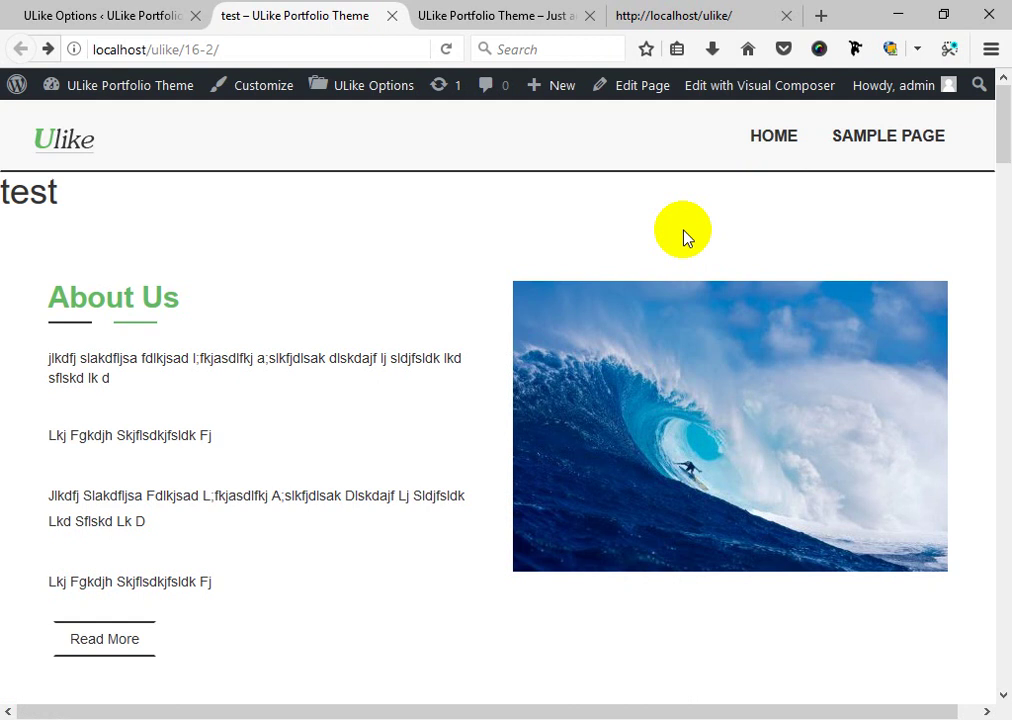
left_click(536, 330)
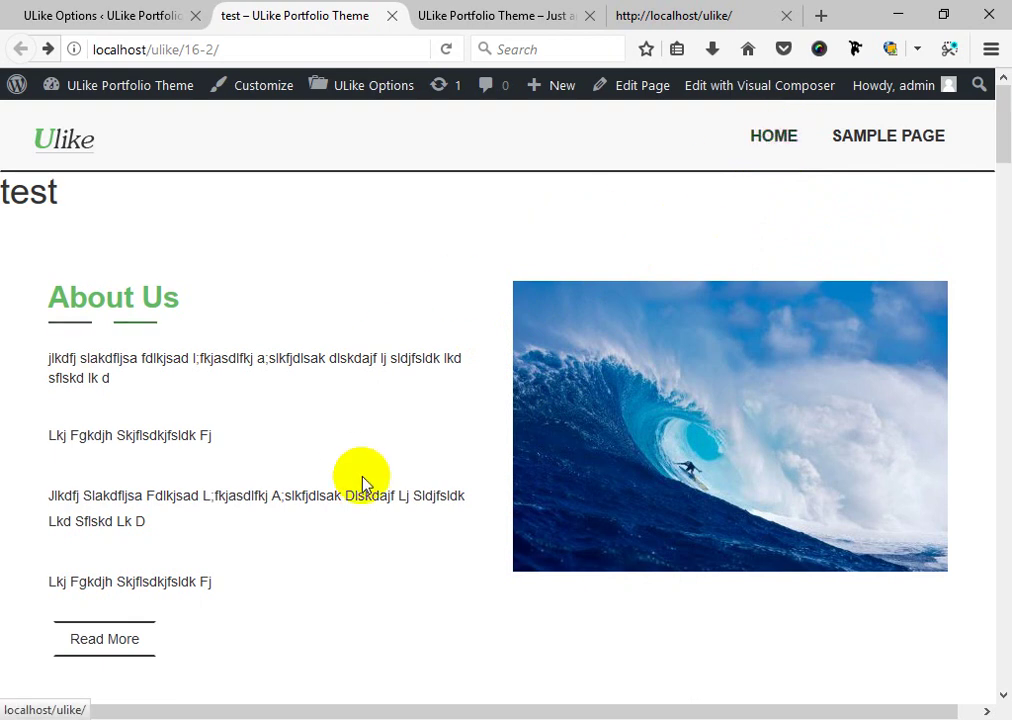
scroll(361, 481, "down", 5)
scroll(362, 483, "down", 2)
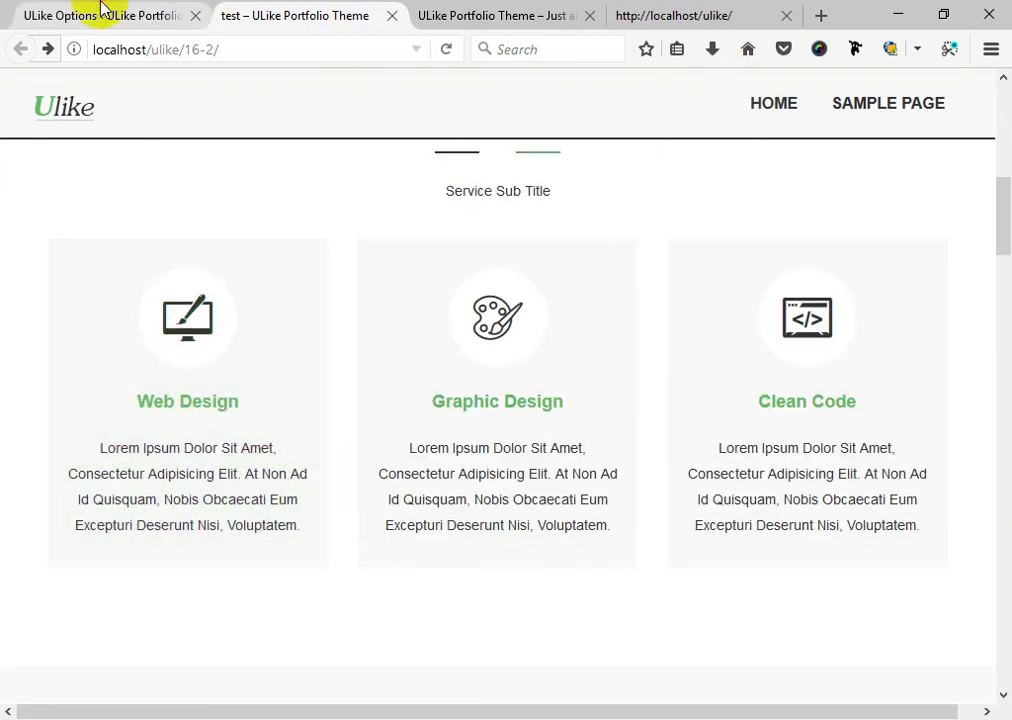
Open the test page for editing from the WordPress admin's list of pages.
left_click(102, 14)
mouse_move(315, 517)
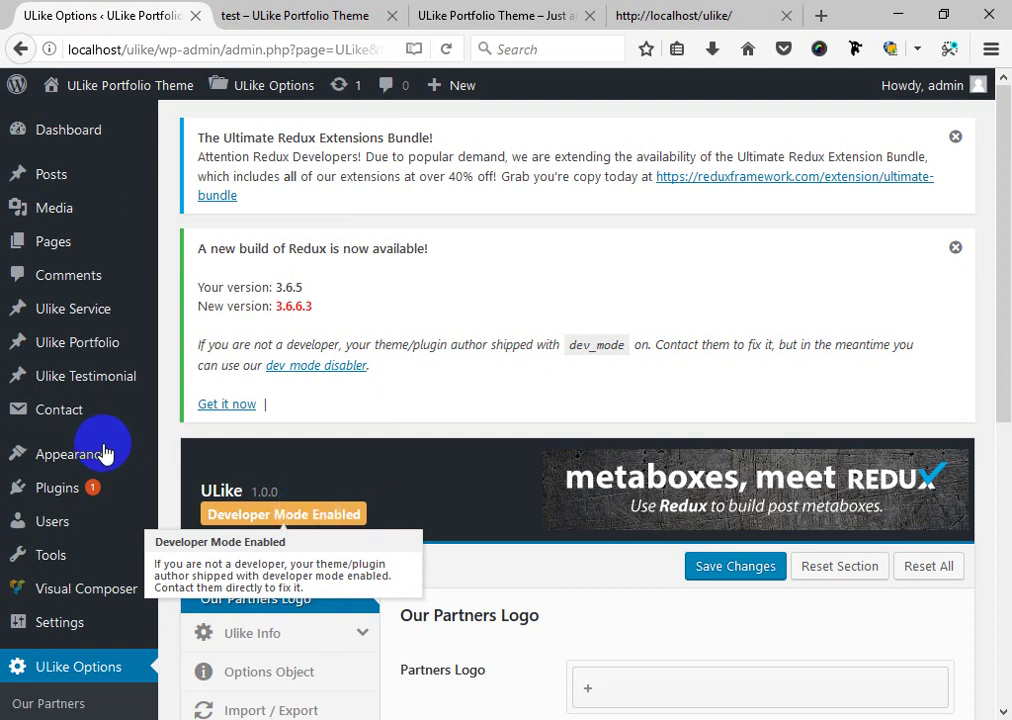
mouse_move(108, 478)
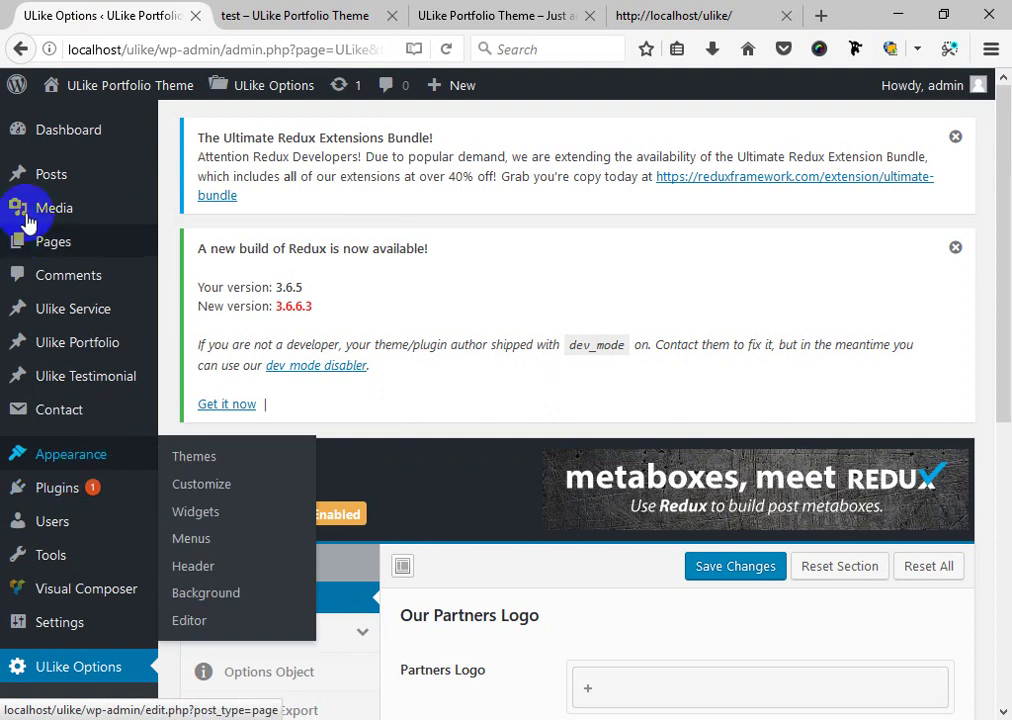
left_click(43, 252)
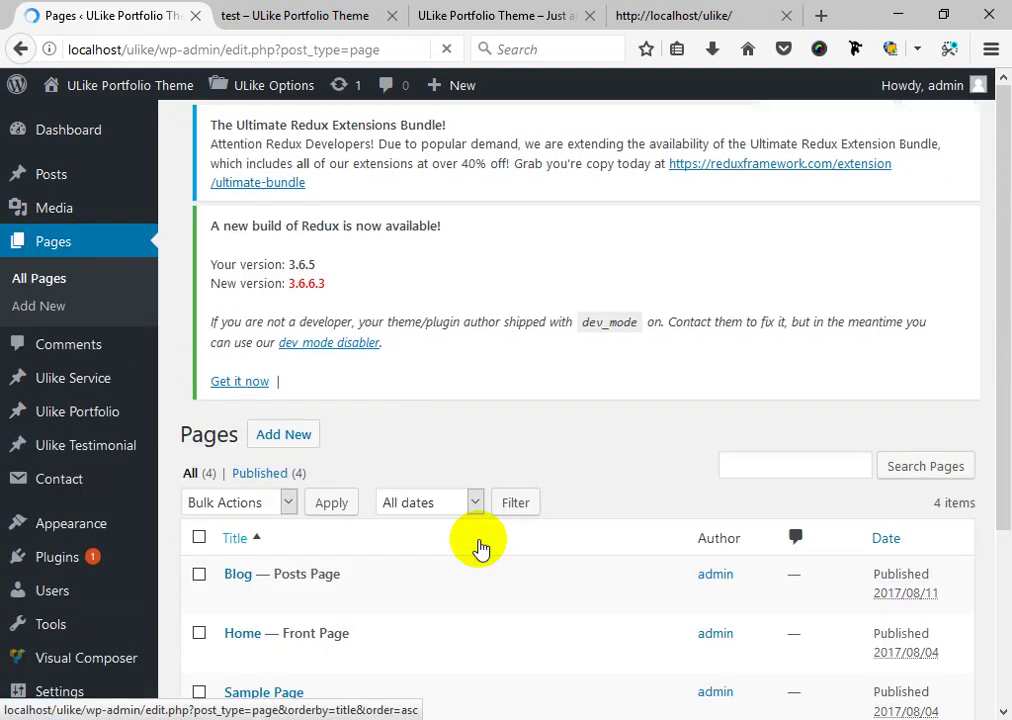
scroll(479, 542, "down", 3)
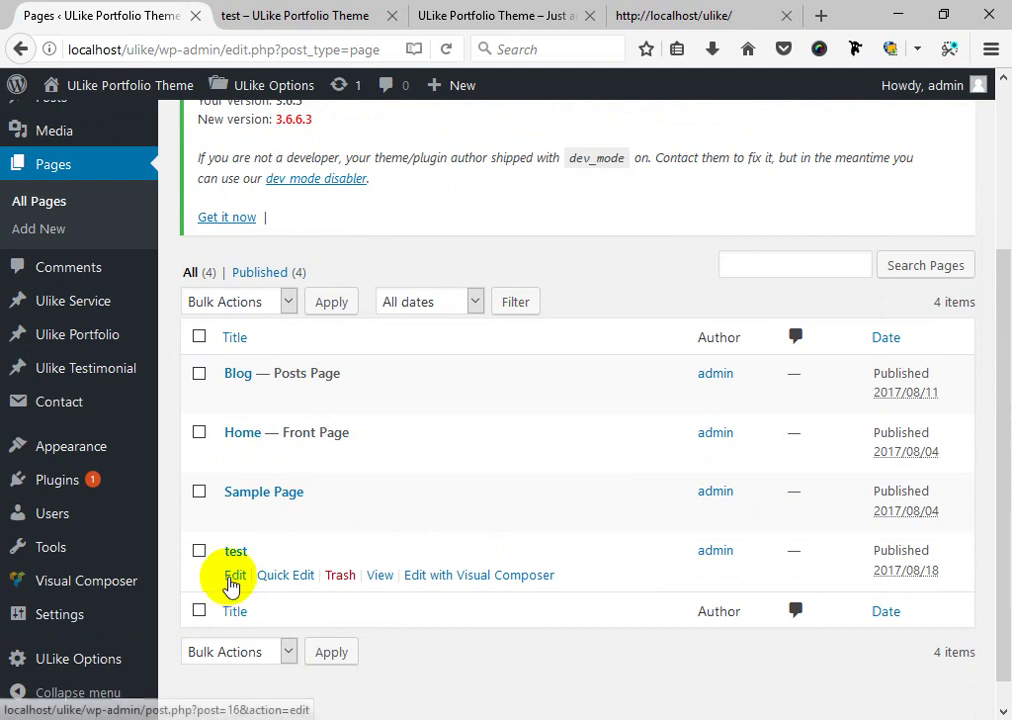
left_click(231, 580)
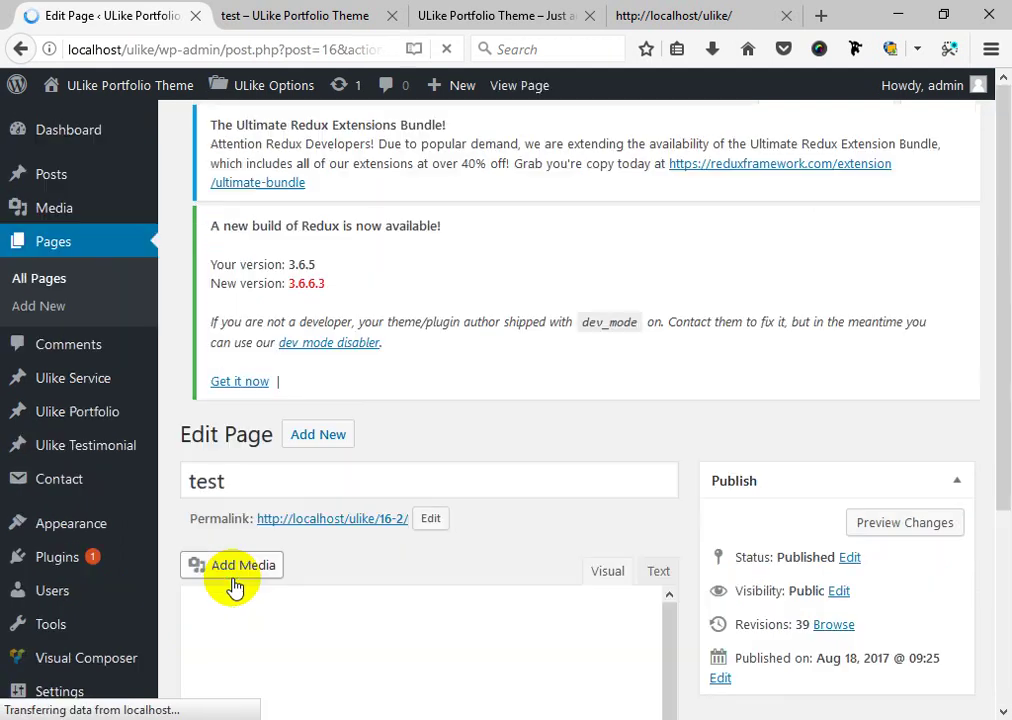
Open the Visual Composer settings of the section that contains the Our Partners element.
scroll(267, 497, "down", 3)
scroll(267, 497, "down", 2)
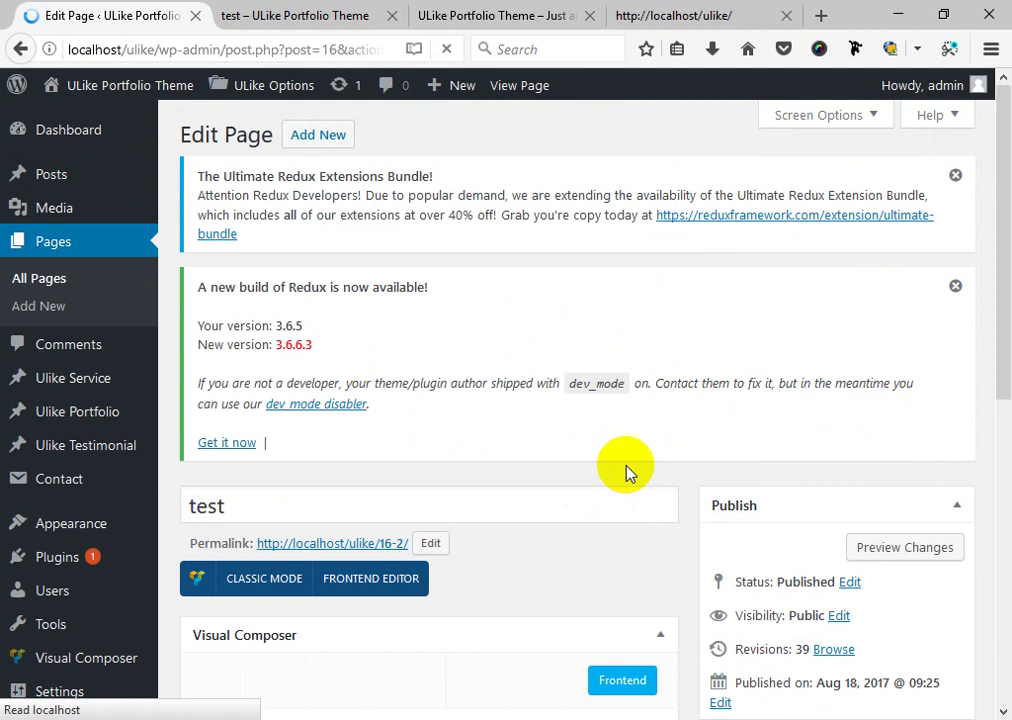
scroll(625, 470, "down", 5)
scroll(625, 470, "down", 3)
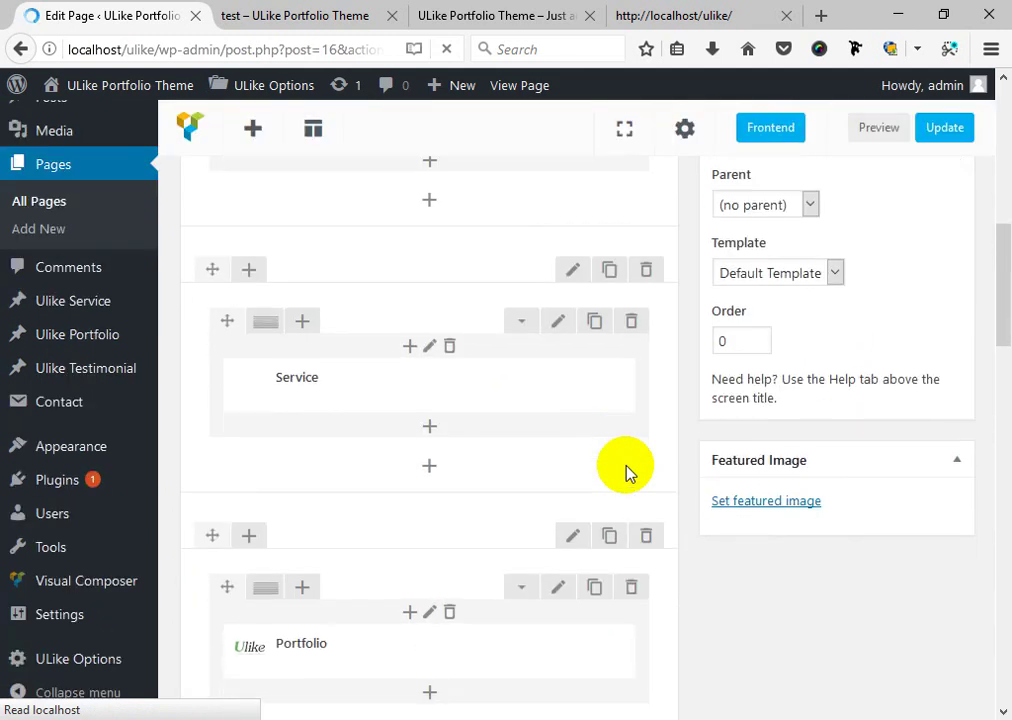
scroll(625, 470, "down", 5)
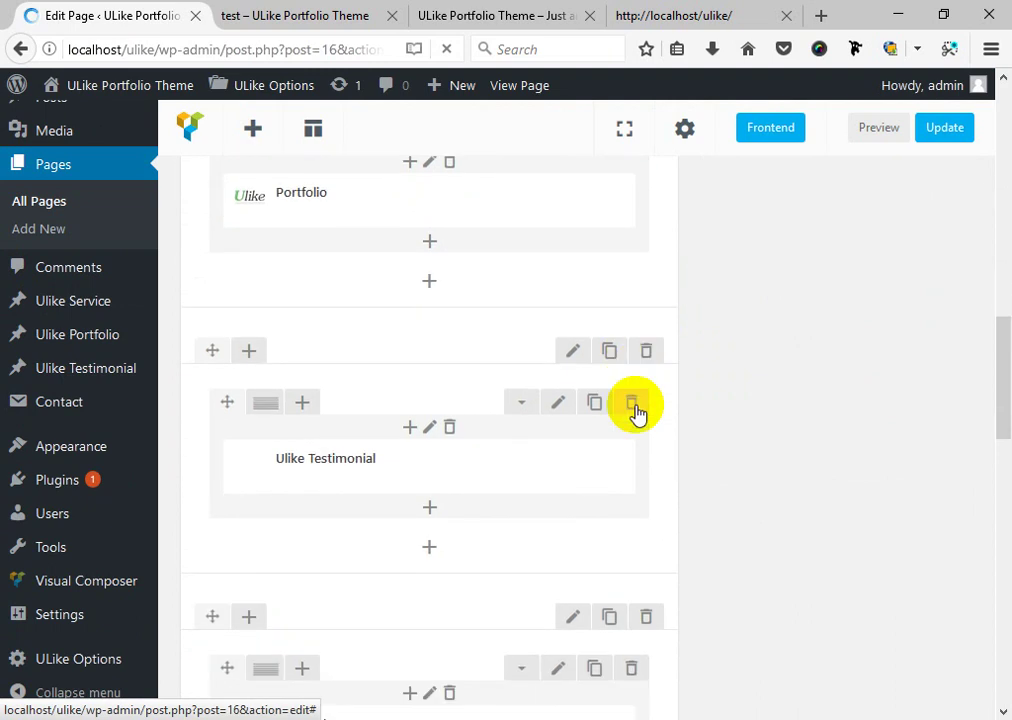
scroll(637, 412, "down", 10)
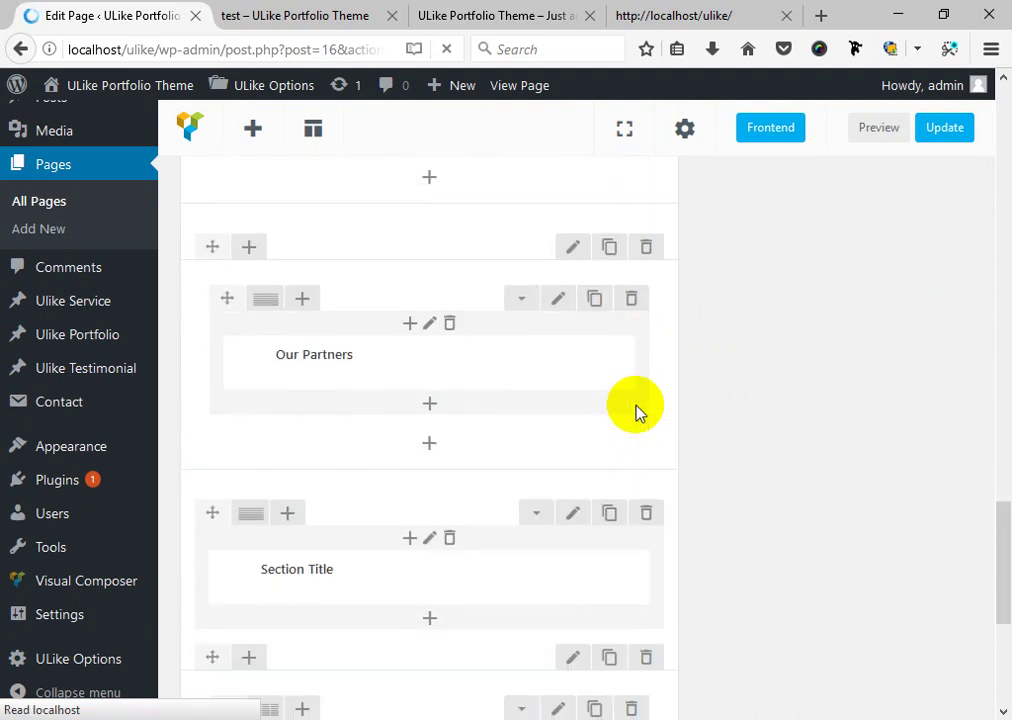
scroll(637, 410, "down", 3)
scroll(630, 410, "up", 3)
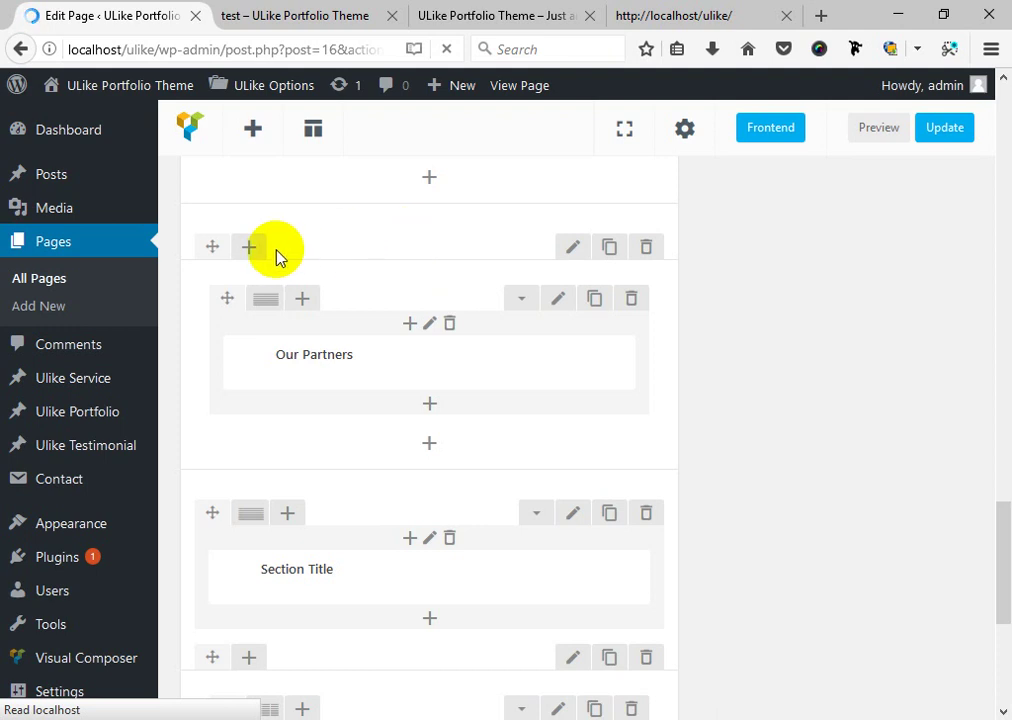
left_click(561, 251)
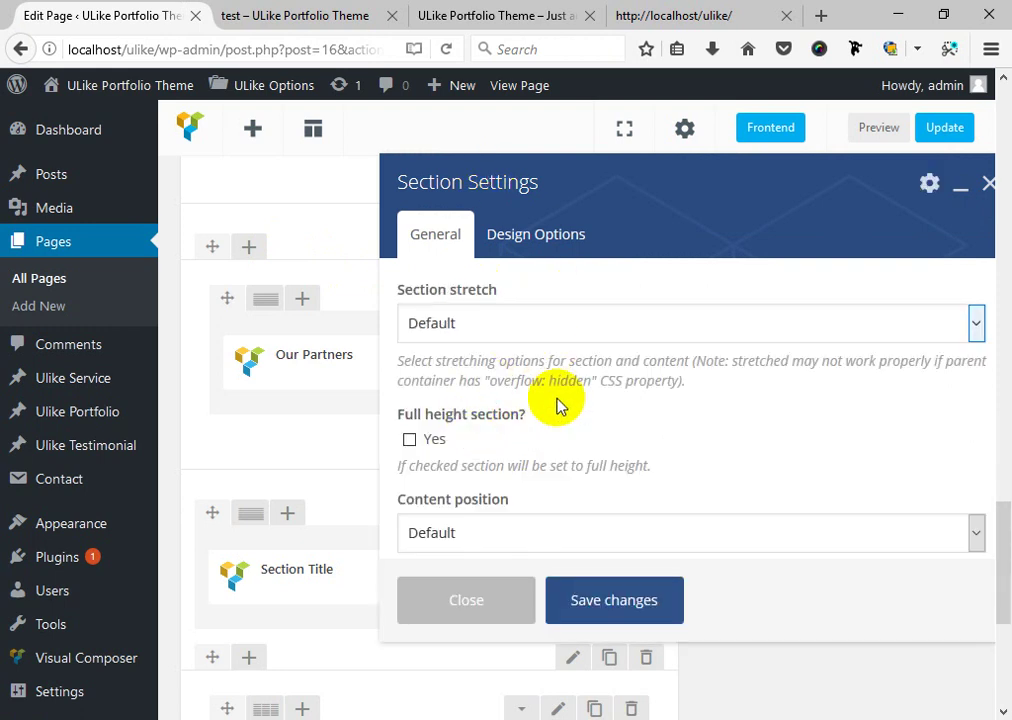
Enter ulike_partner_onepage as the Section ID of the section that contains the Our Partners element.
scroll(563, 398, "down", 6)
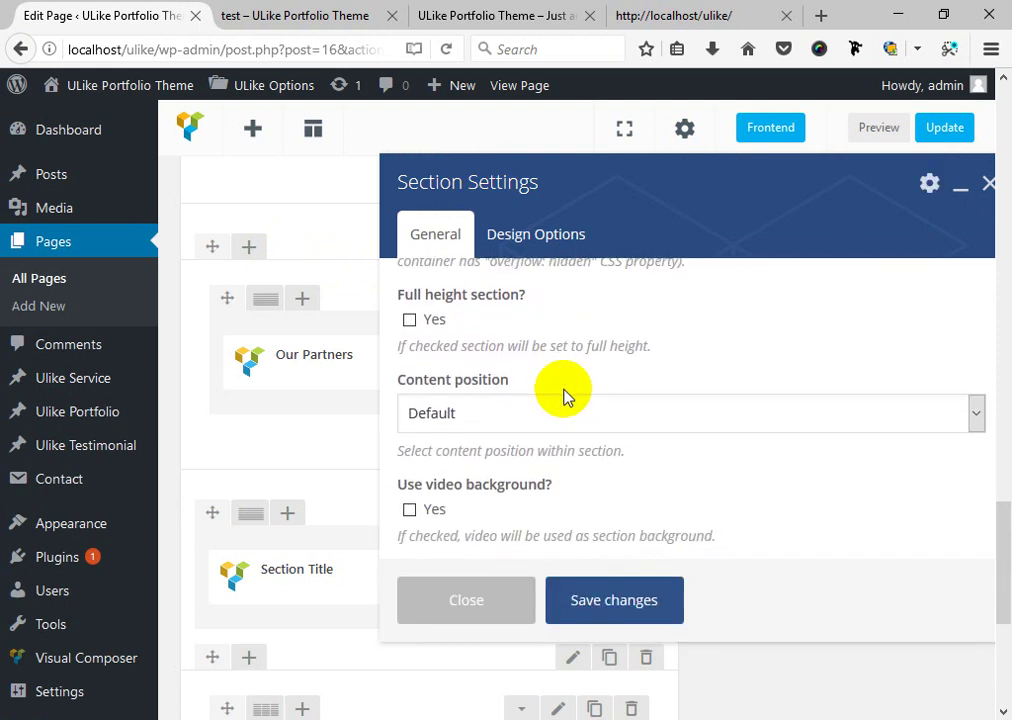
scroll(563, 398, "down", 4)
scroll(450, 452, "up", 2)
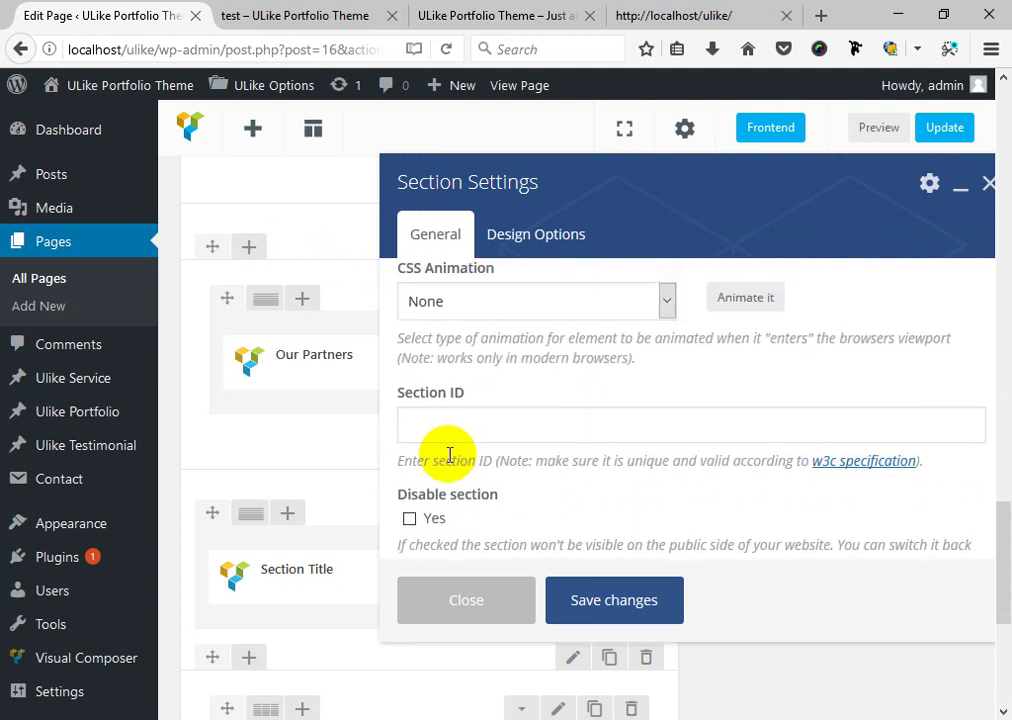
left_click(476, 420)
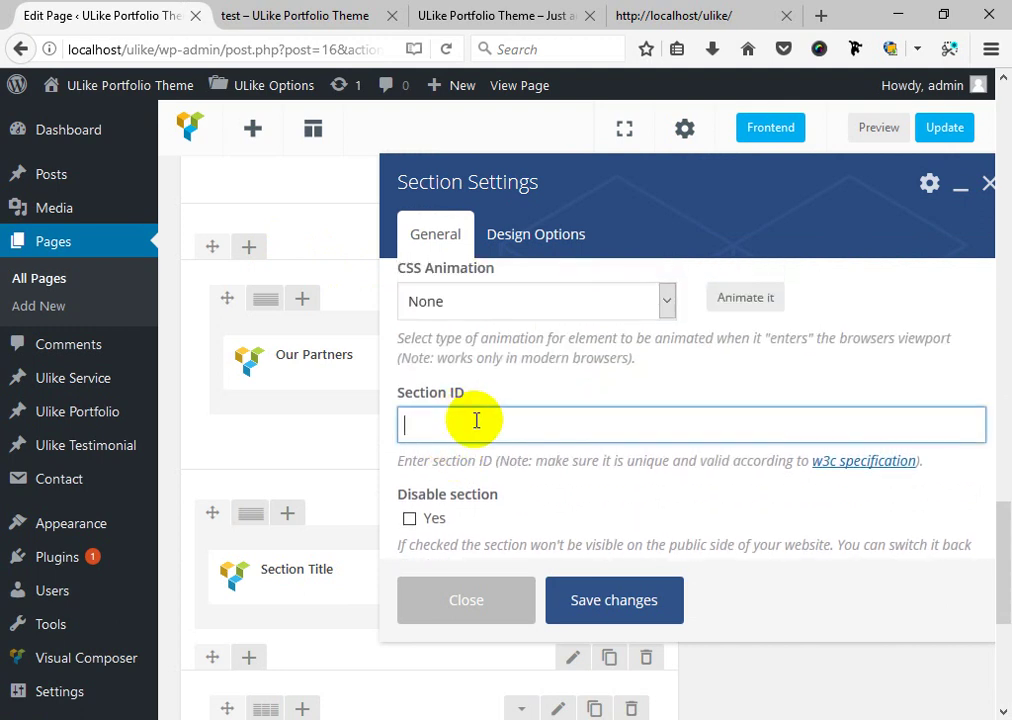
type("ulike_partner_")
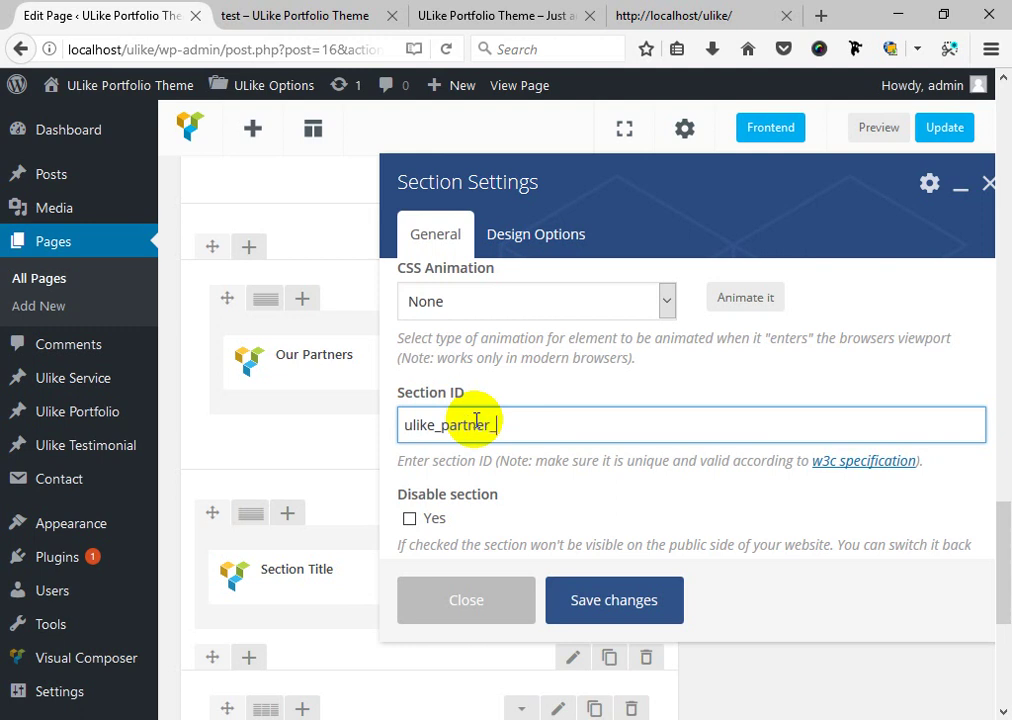
type("oncepage")
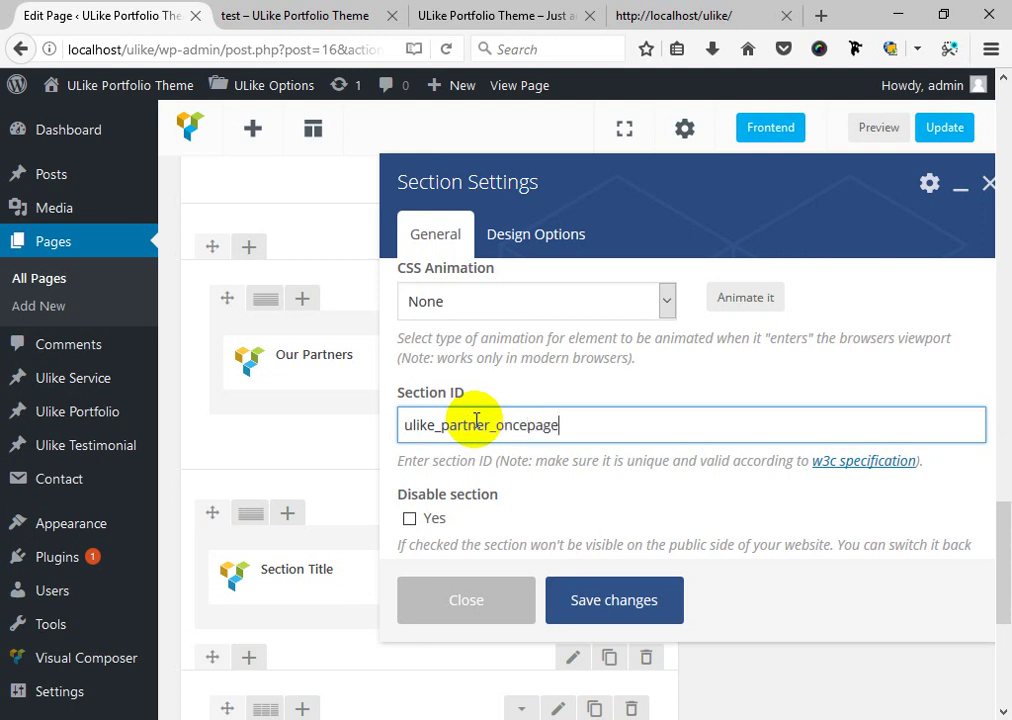
key("Left")
key("Left")
key("Left")
key("Left")
key("Left")
key("BackSpace")
key("End")
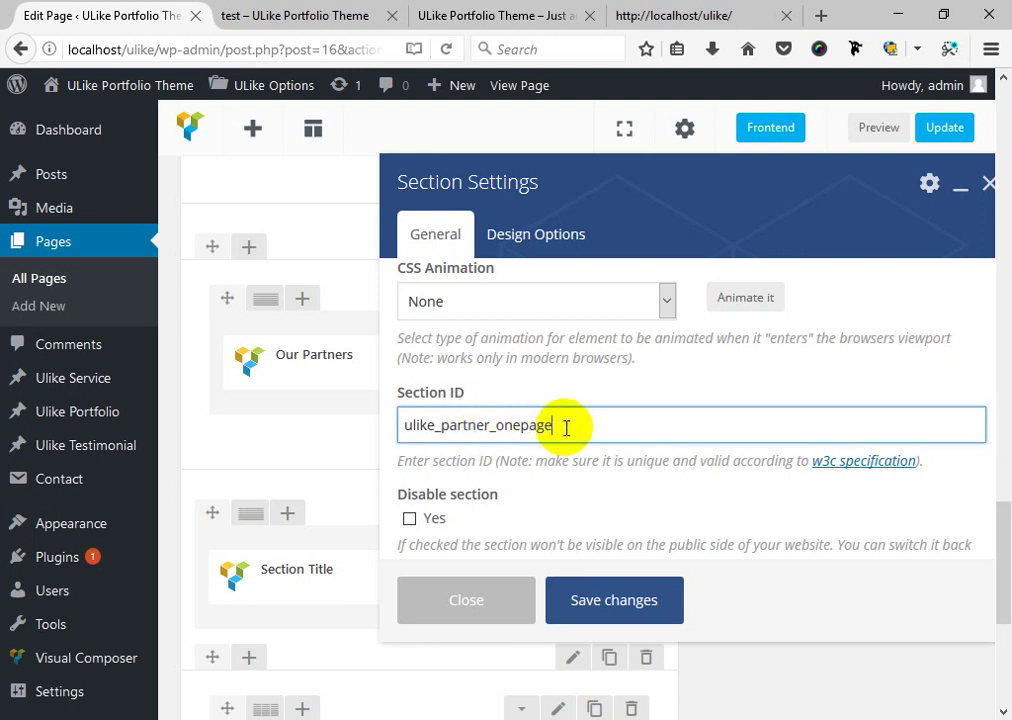
Save the changed settings of the Our Partners section and update the page.
left_click_drag(569, 425, 441, 426)
left_click_drag(309, 447, 295, 455)
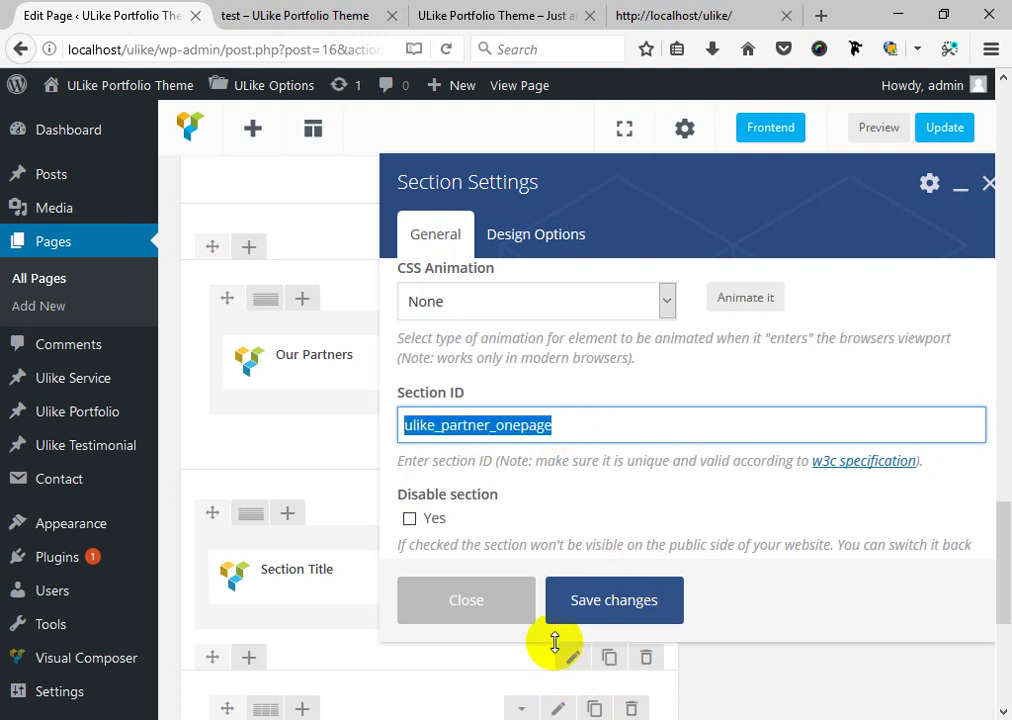
left_click(614, 615)
left_click(987, 181)
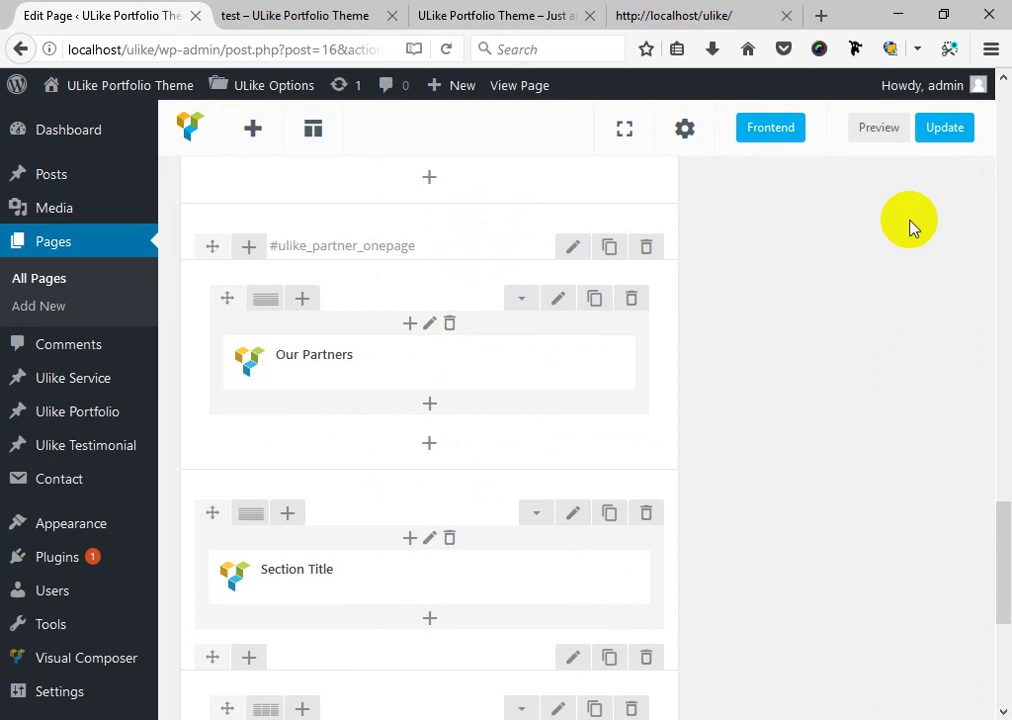
left_click(940, 129)
Switch to the published test page and inspect the Envato logo in its Our Partners Test section.
left_click(360, 15)
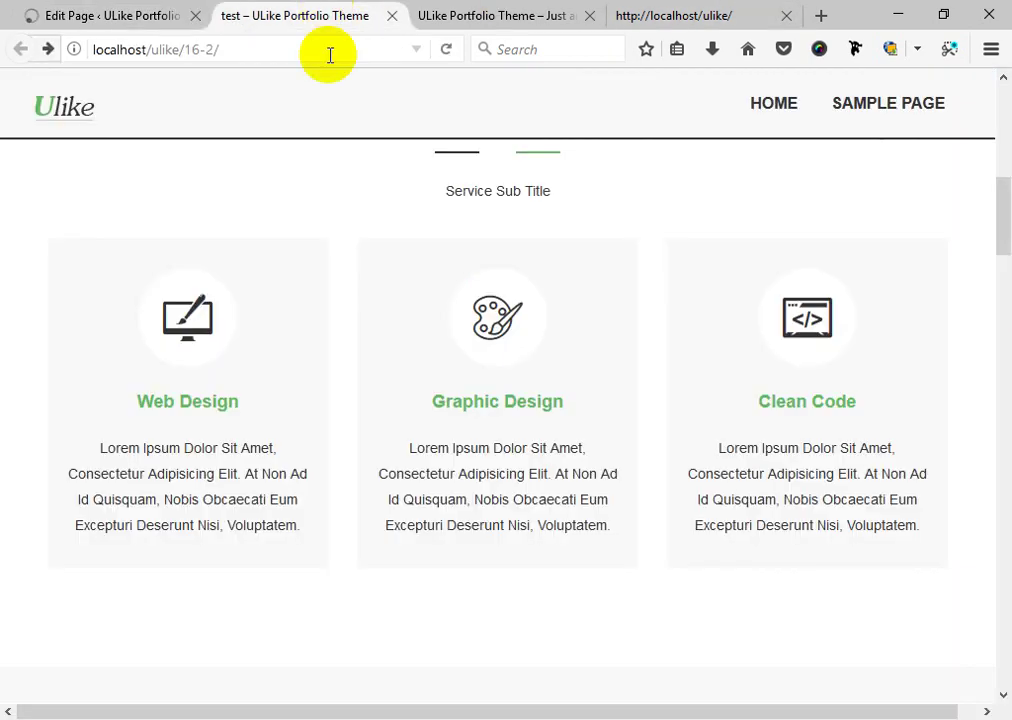
scroll(427, 362, "down", 5)
scroll(445, 517, "down", 12)
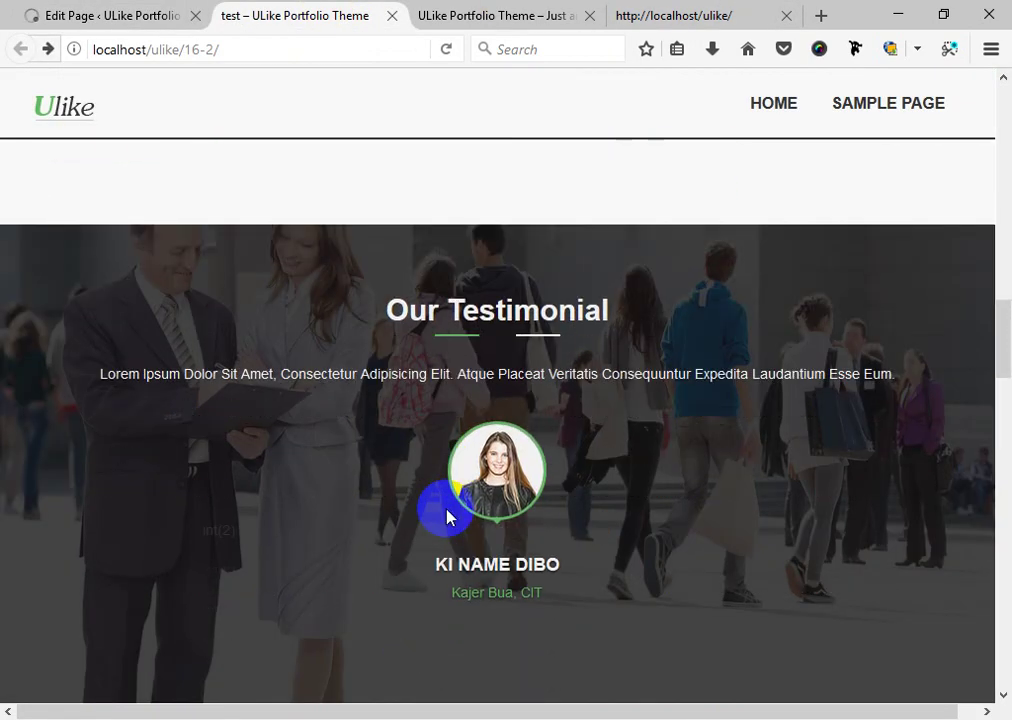
scroll(447, 515, "down", 14)
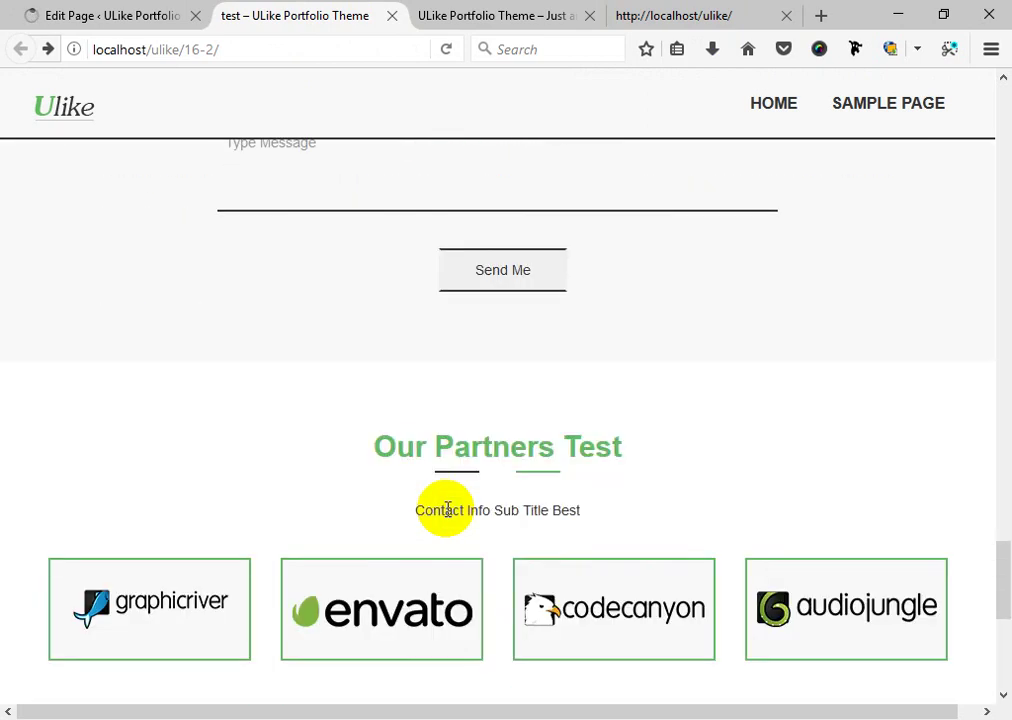
right_click(430, 248)
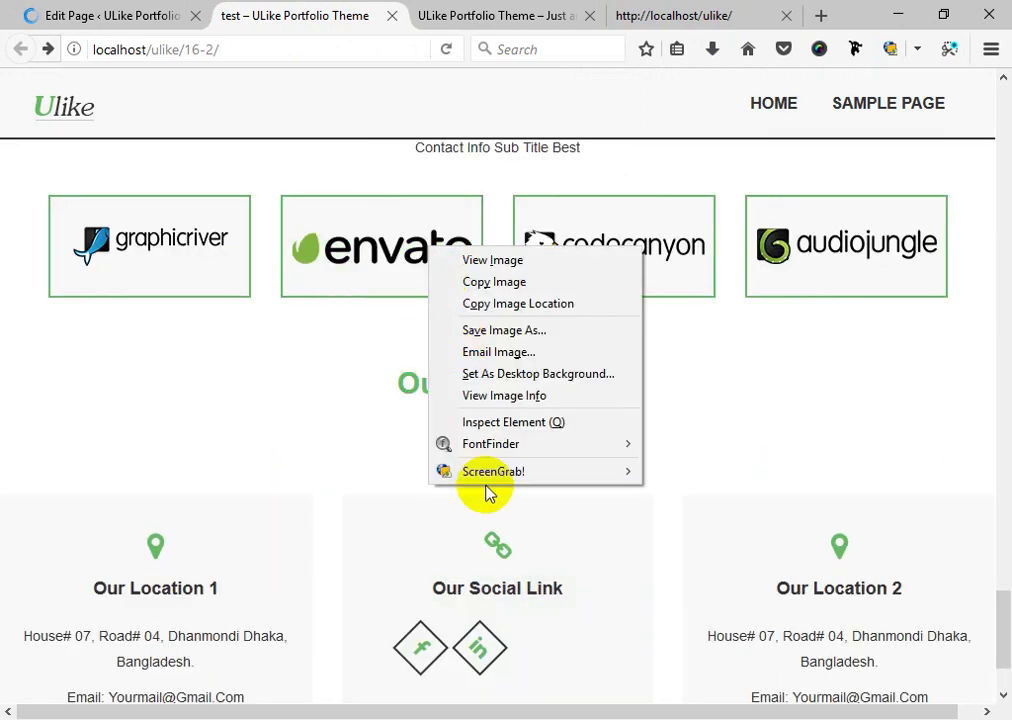
left_click(481, 424)
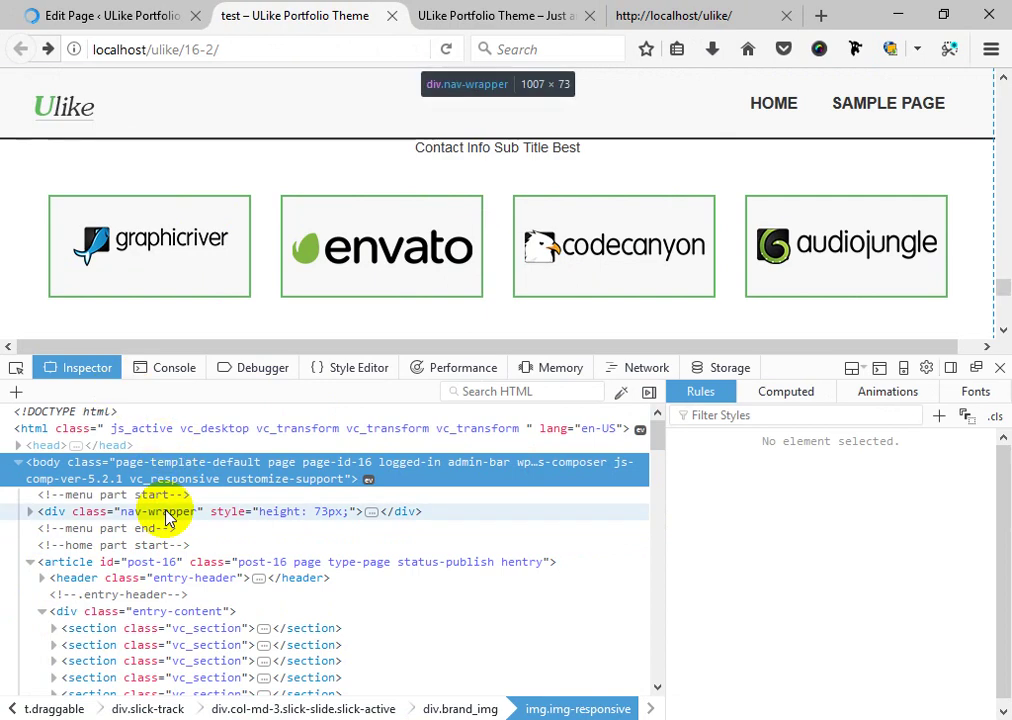
Select the vc_section element that wraps the partner logos in the HTML tree and examine its attributes.
scroll(258, 500, "up", 4)
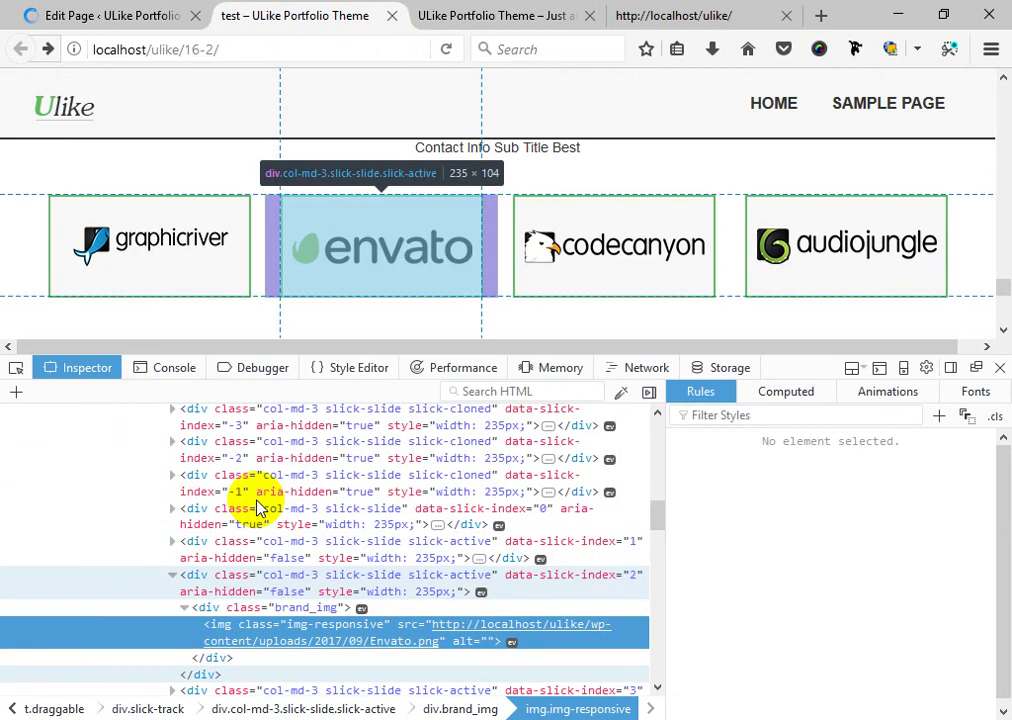
scroll(258, 508, "up", 3)
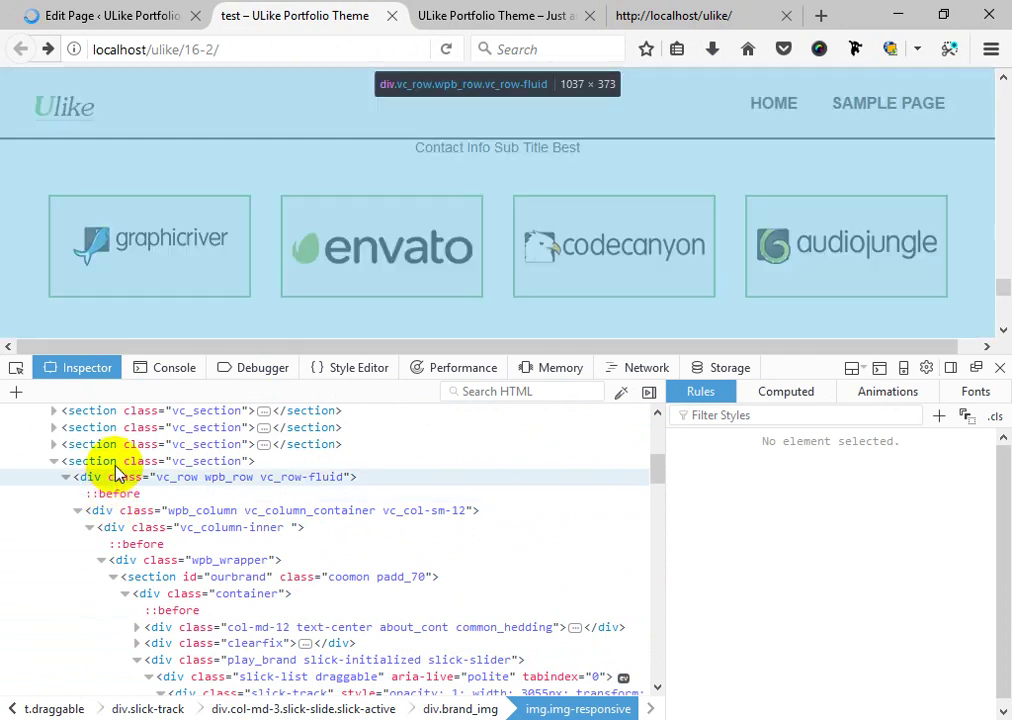
left_click(125, 461)
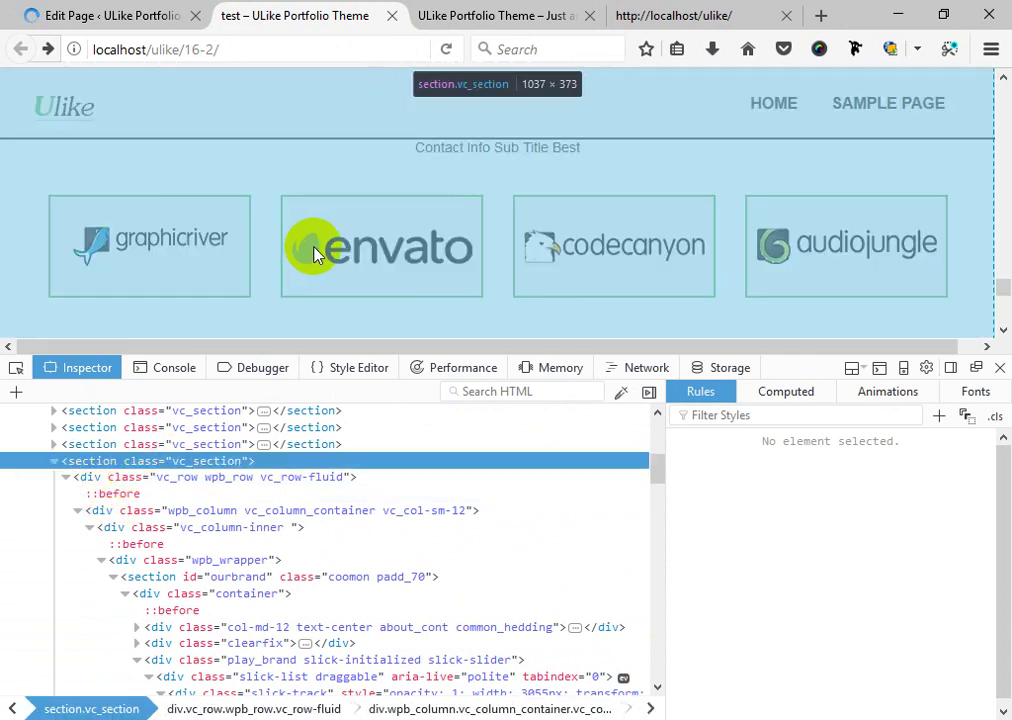
scroll(333, 258, "up", 2)
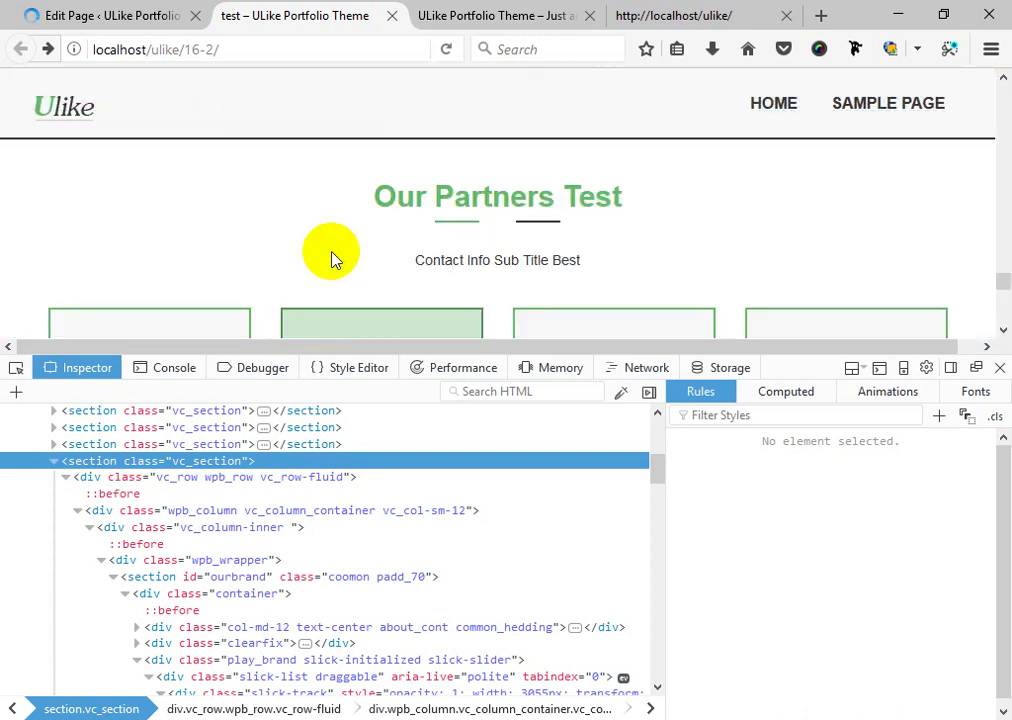
left_click(118, 461)
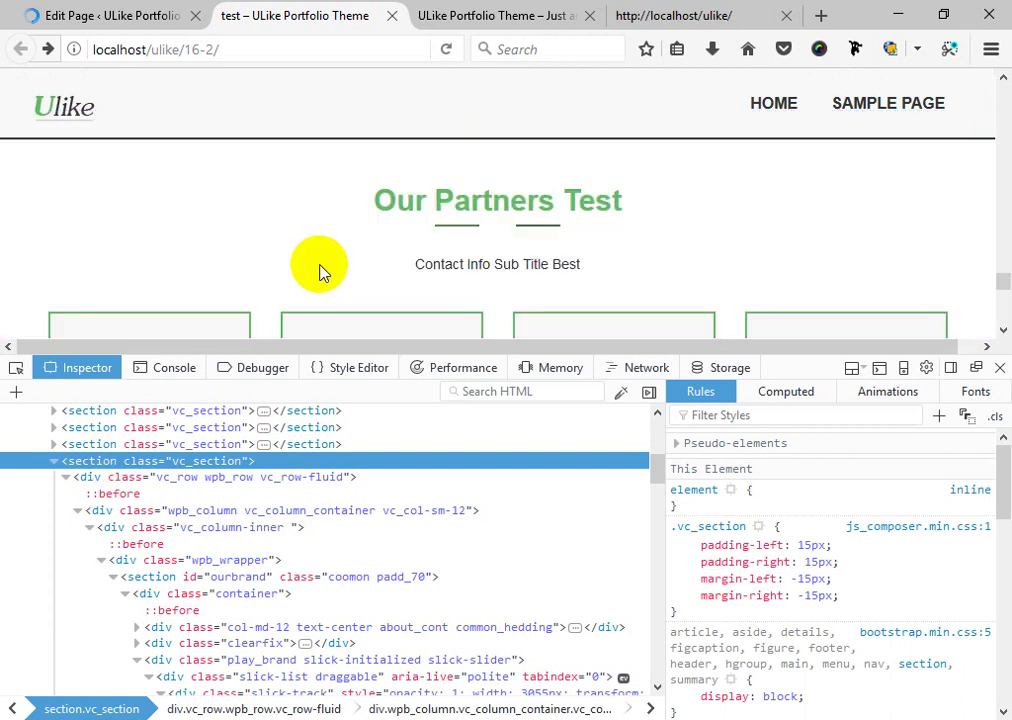
left_click(60, 467)
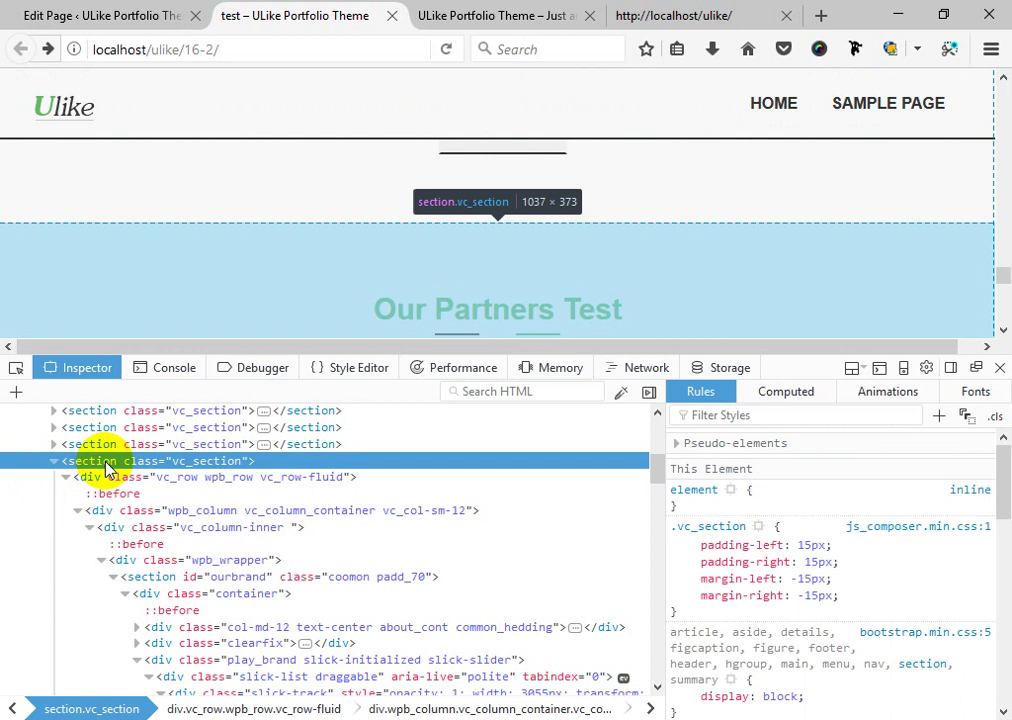
Reload the test page and reduce the height of the inspector to show more of the page.
left_click(233, 50)
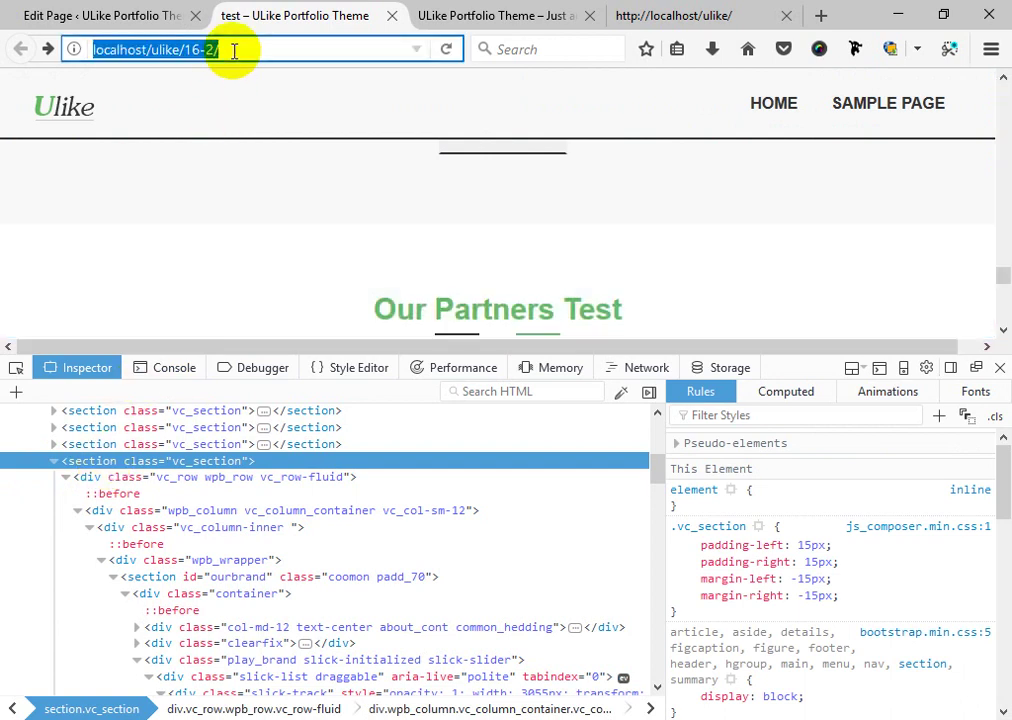
key("Return")
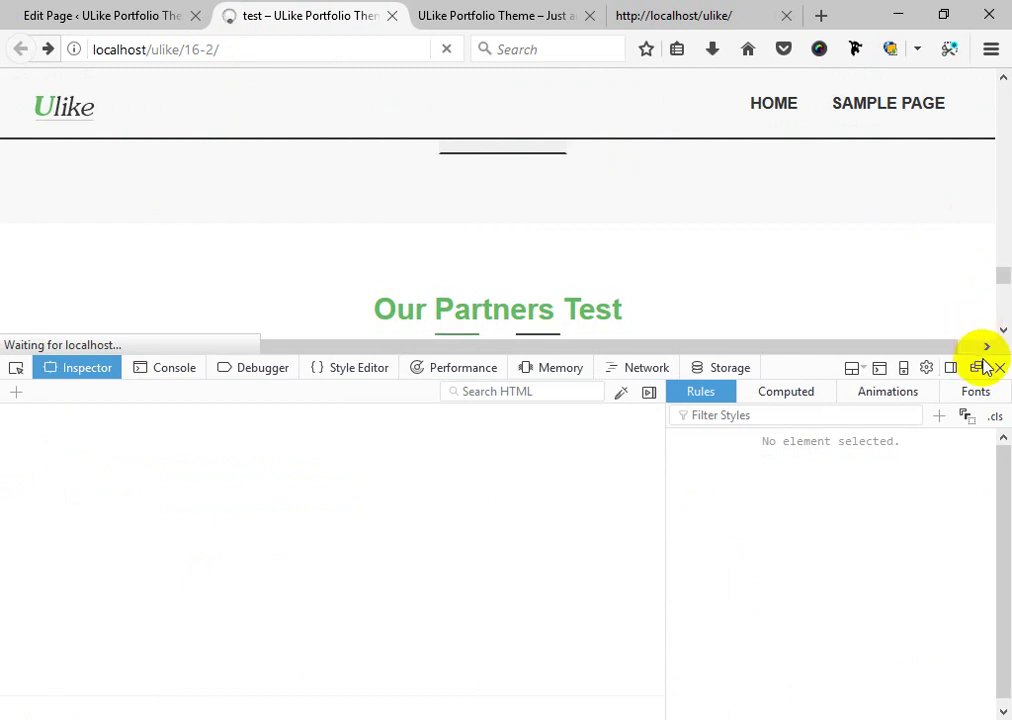
left_click_drag(696, 348, 681, 448)
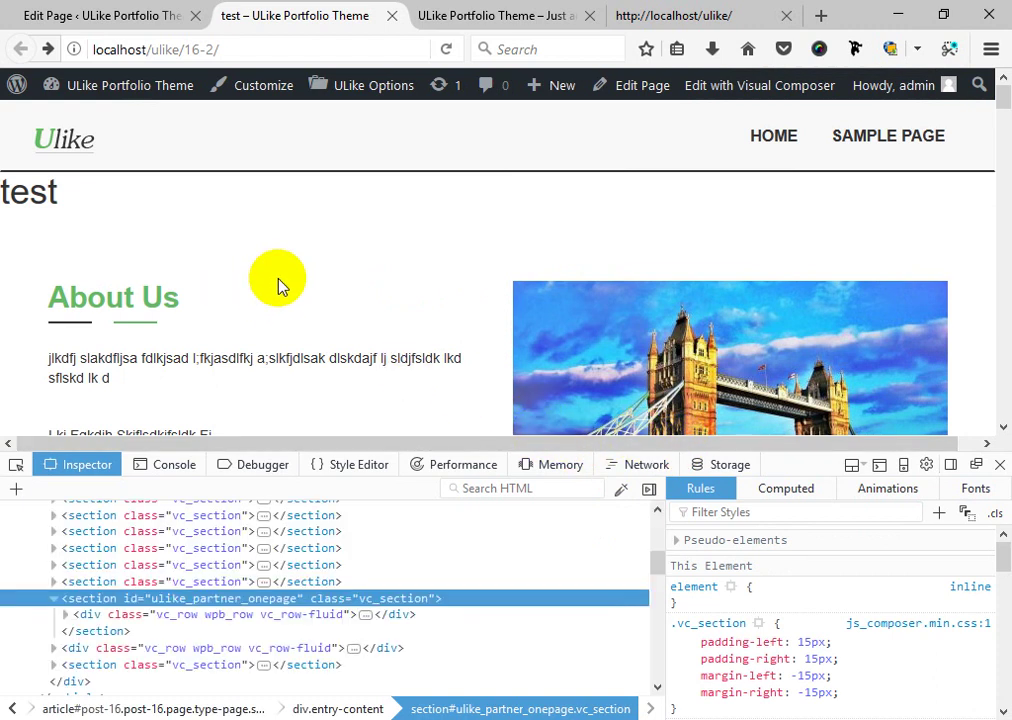
Find the Our Partners Test section on the reloaded page and copy its id value from the HTML tree.
scroll(278, 285, "down", 5)
scroll(278, 285, "down", 10)
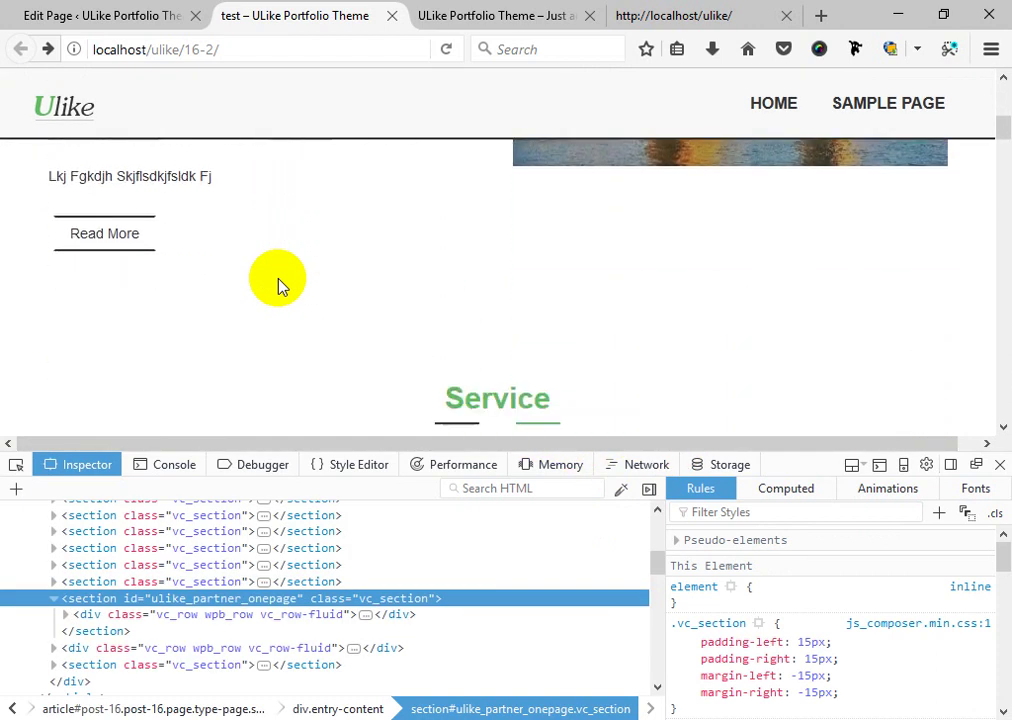
scroll(278, 285, "down", 10)
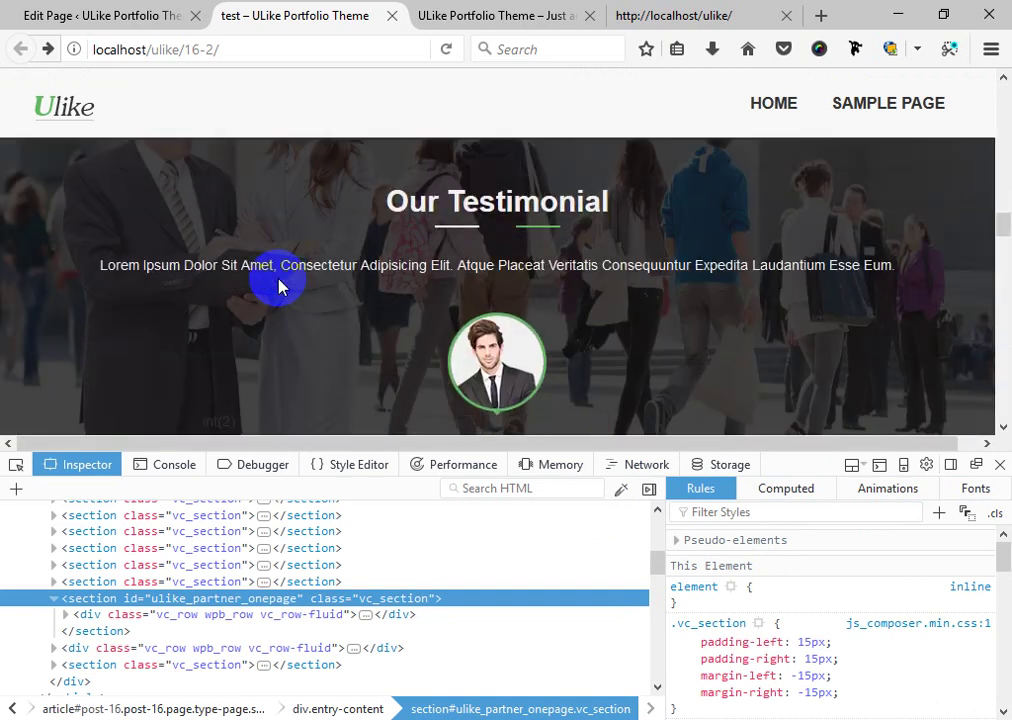
scroll(279, 284, "down", 10)
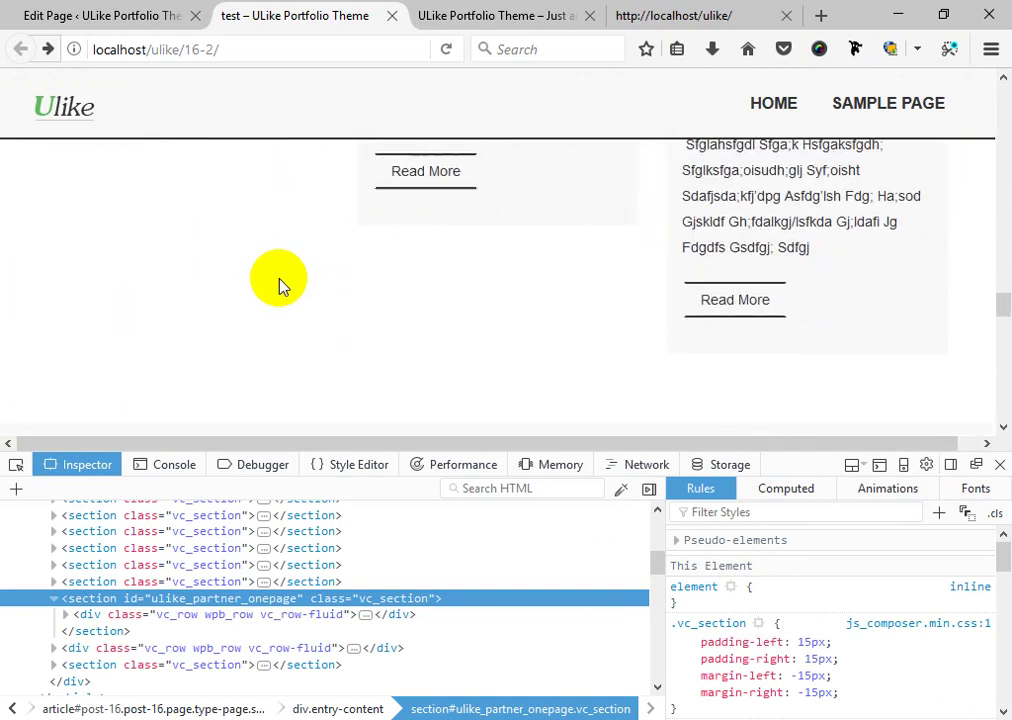
scroll(278, 285, "down", 3)
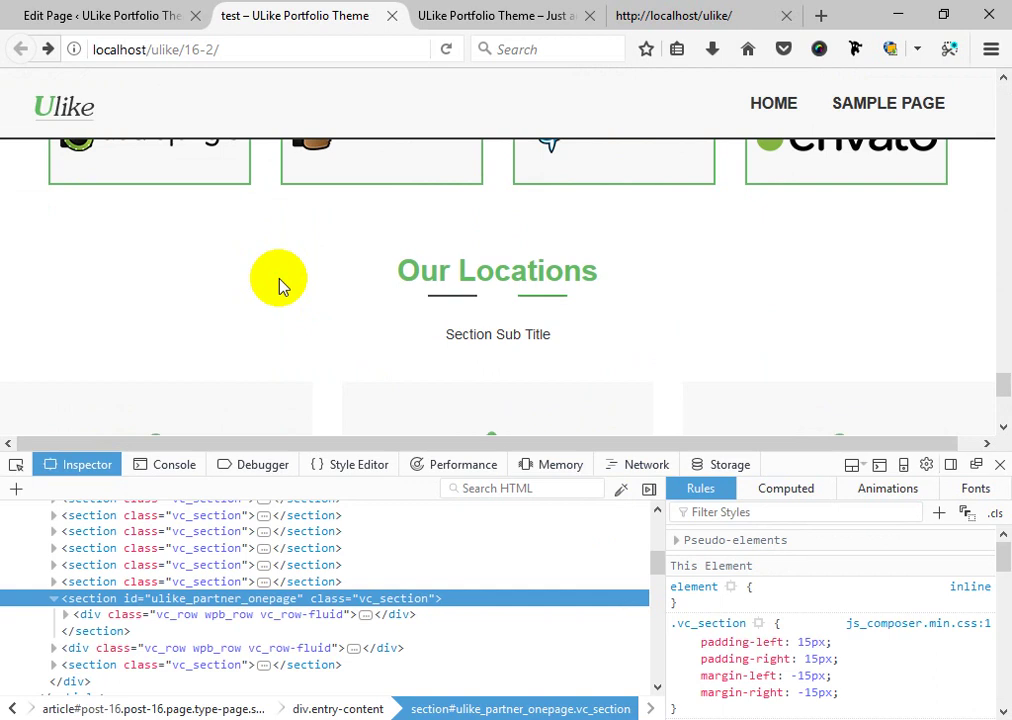
scroll(278, 285, "up", 3)
right_click(364, 343)
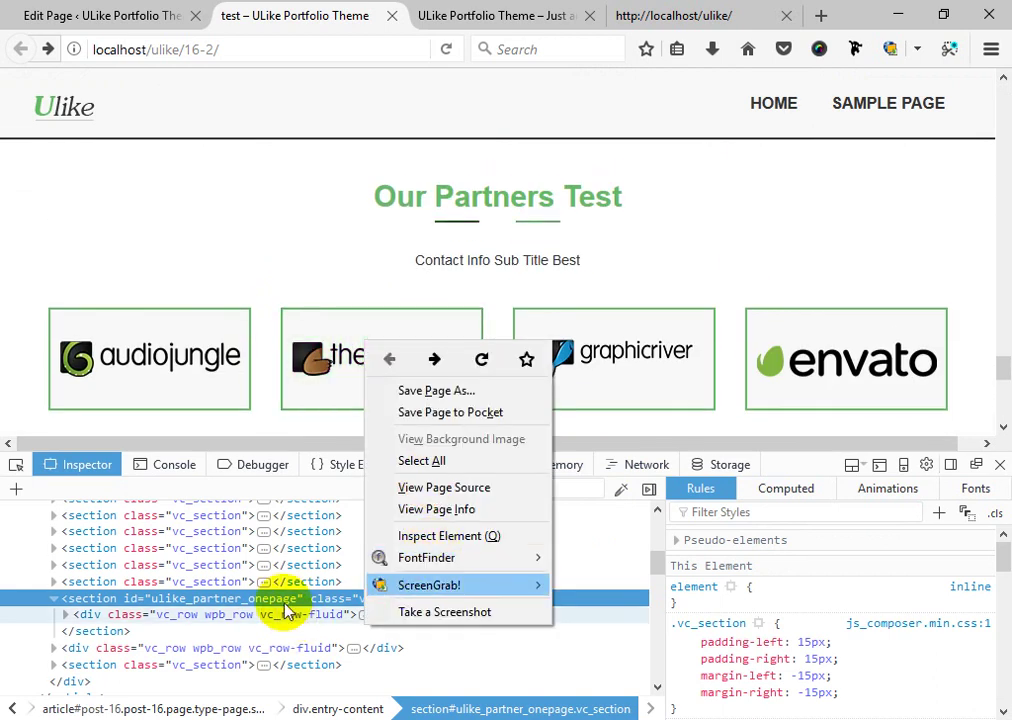
left_click(85, 596)
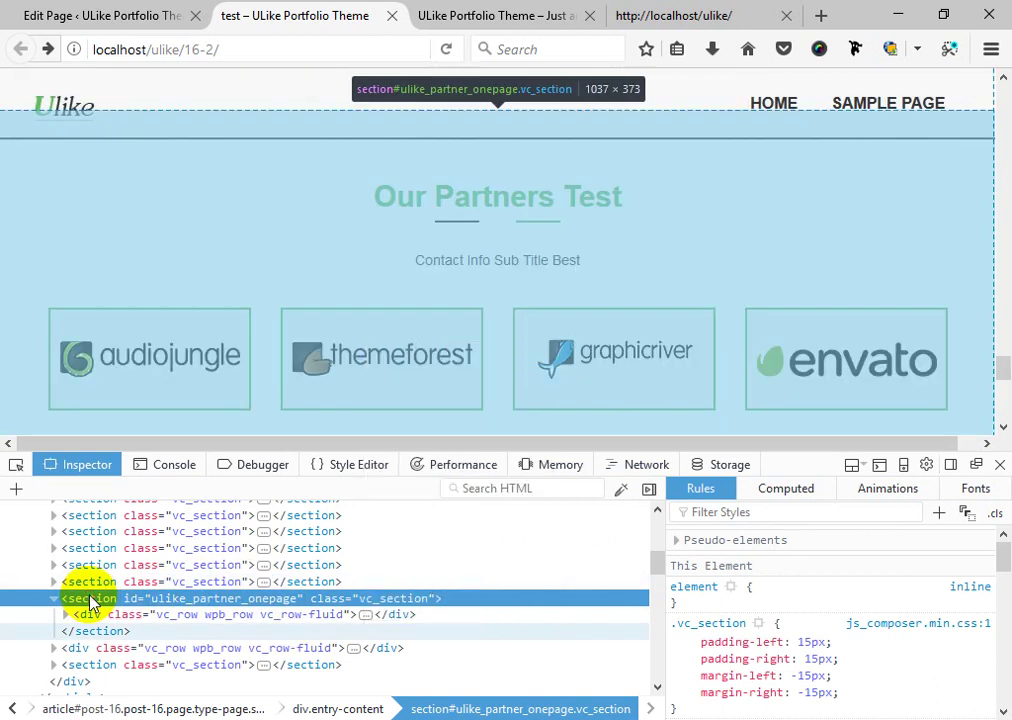
double_click(228, 601)
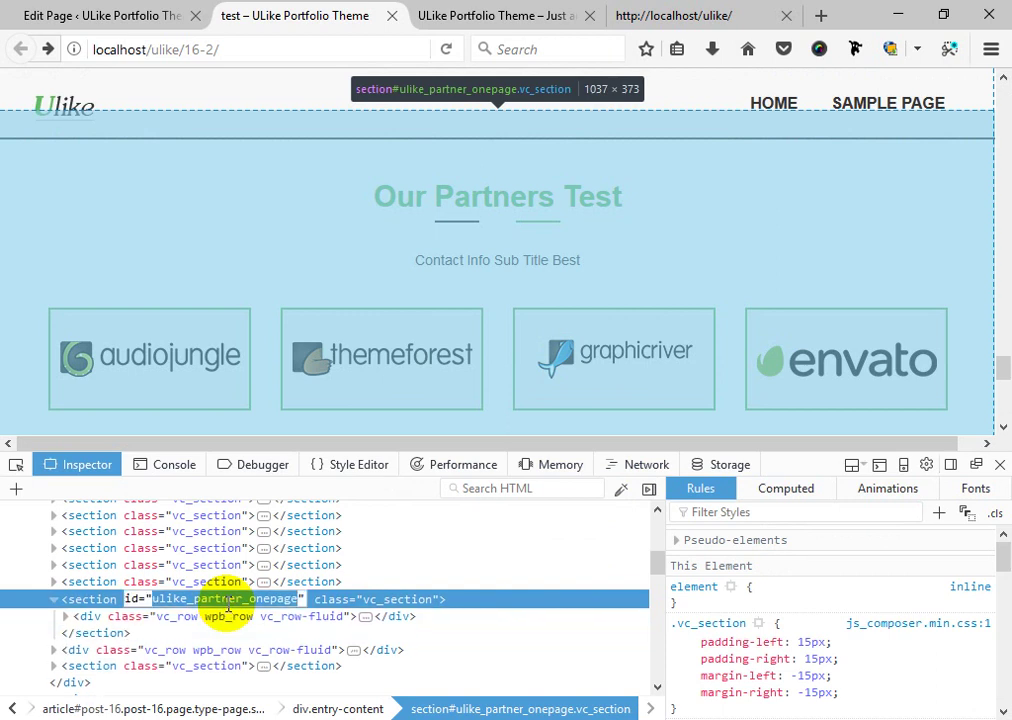
Switch back to the WordPress admin and open the Menus screen under Appearance.
left_click(113, 10)
mouse_move(40, 443)
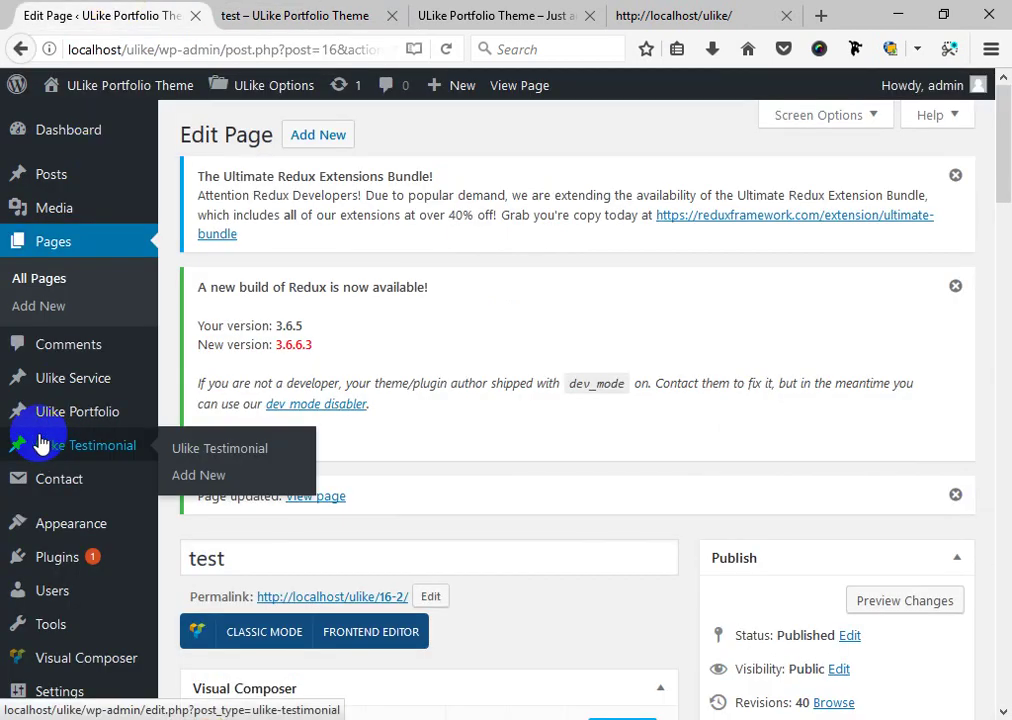
mouse_move(63, 519)
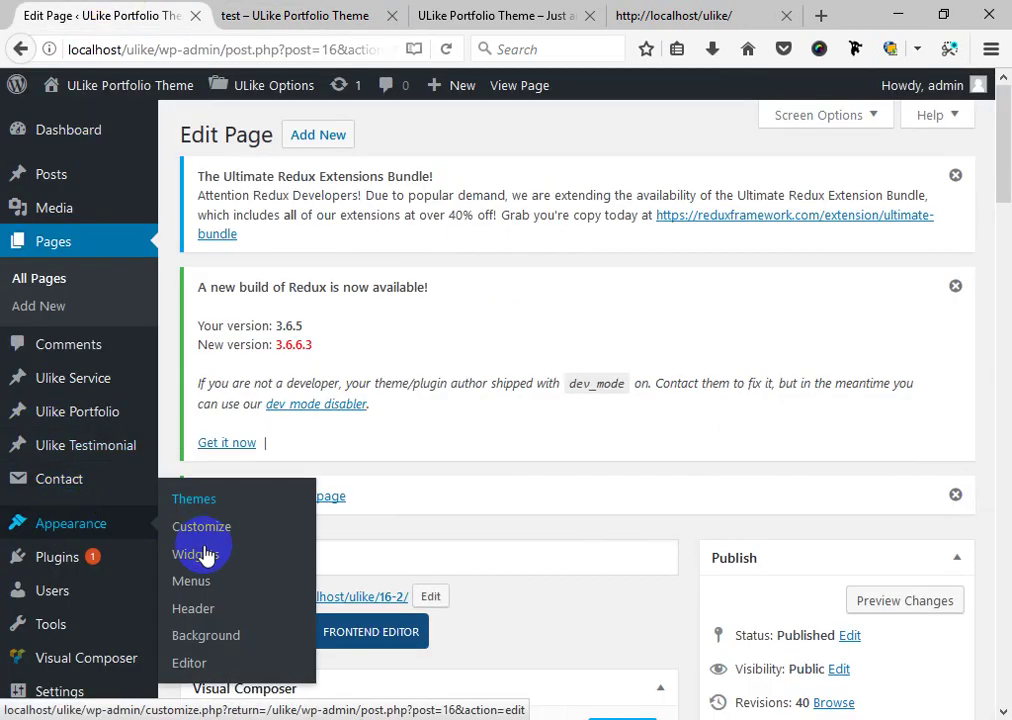
left_click(197, 582)
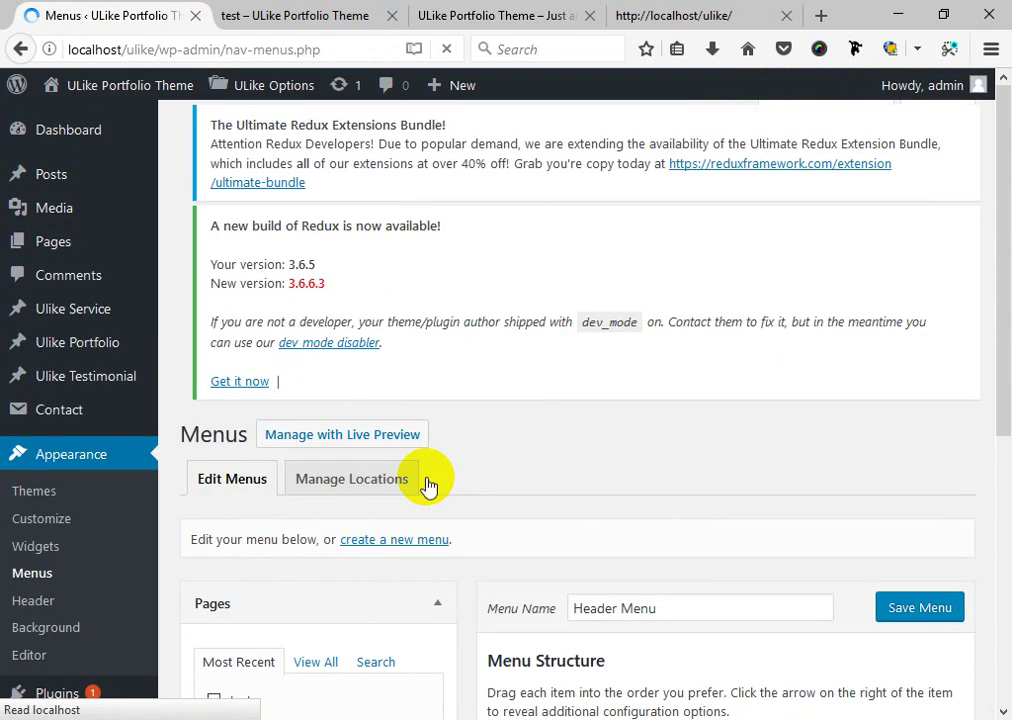
Add a custom link labelled Partners with the URL #ulike_partner_onepage to the Header Menu and place it above Sample Page.
scroll(428, 485, "down", 5)
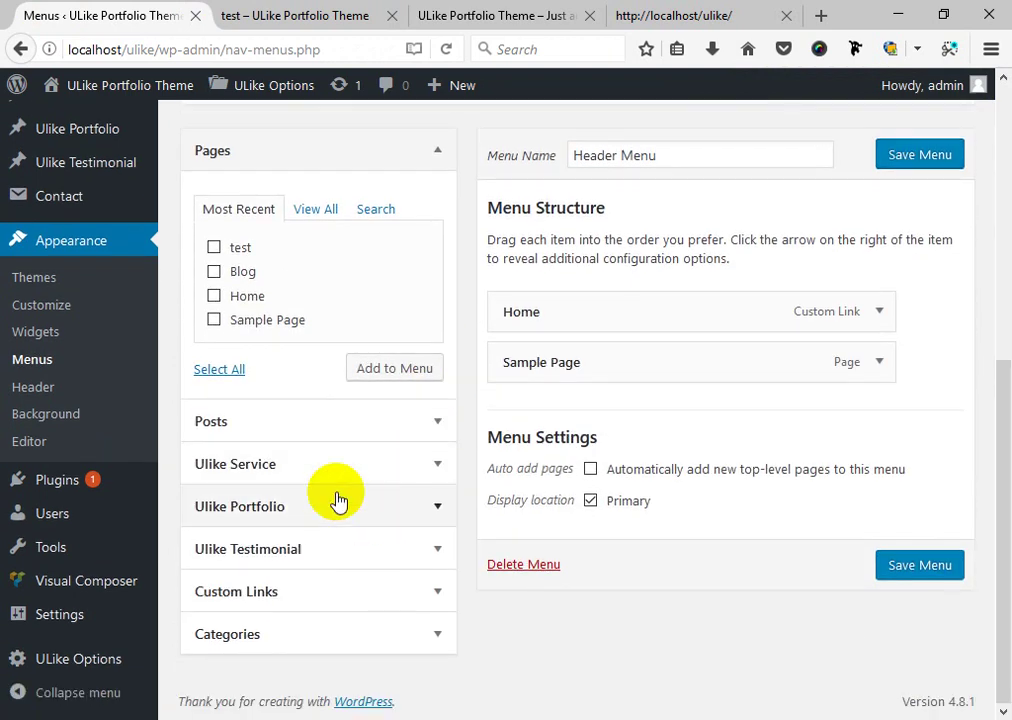
left_click(266, 601)
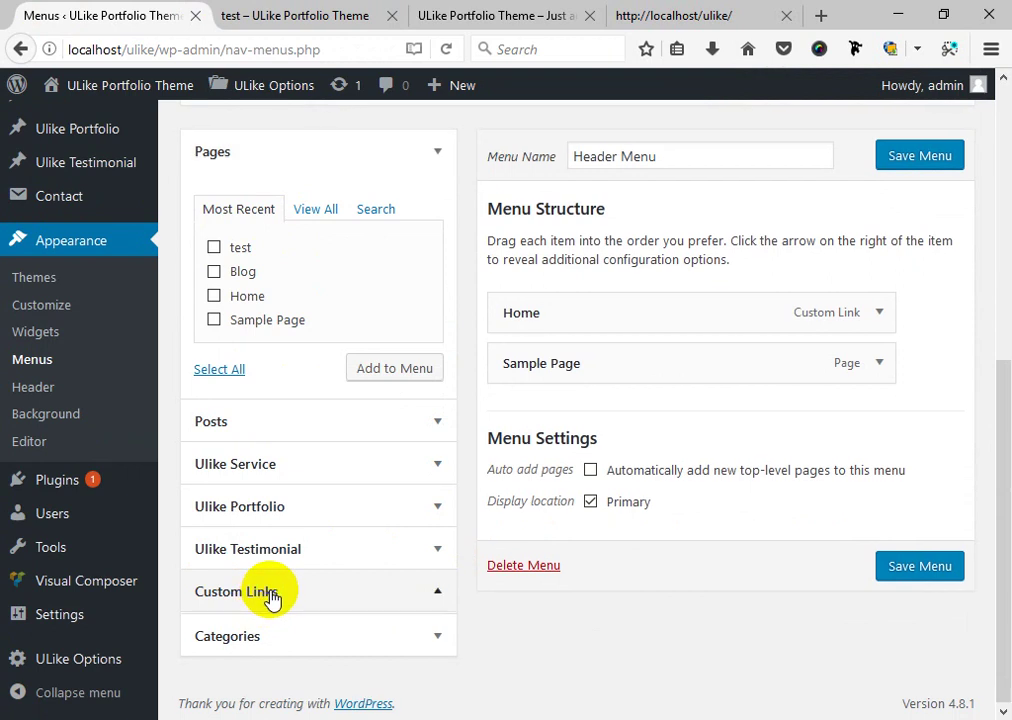
left_click_drag(357, 469, 270, 467)
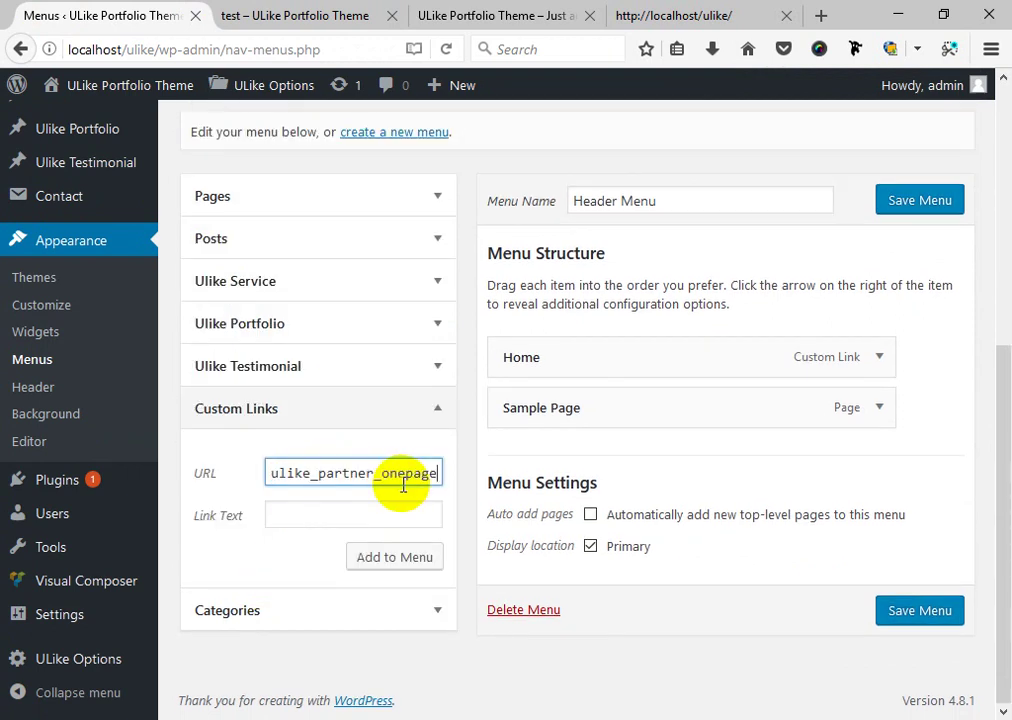
left_click_drag(341, 476, 262, 474)
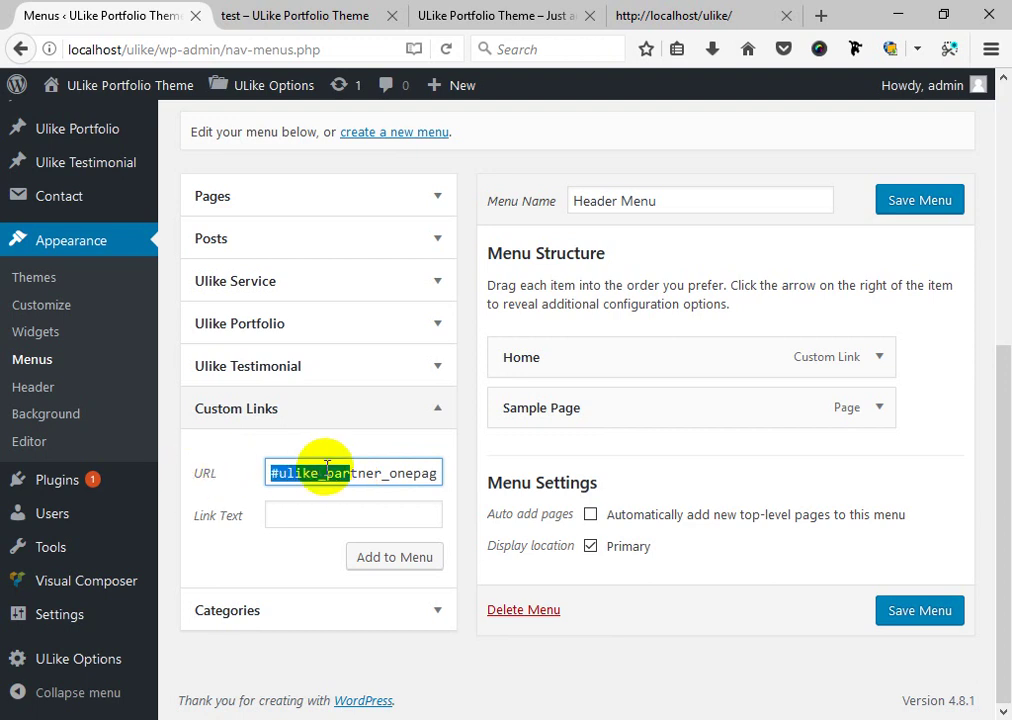
left_click(294, 524)
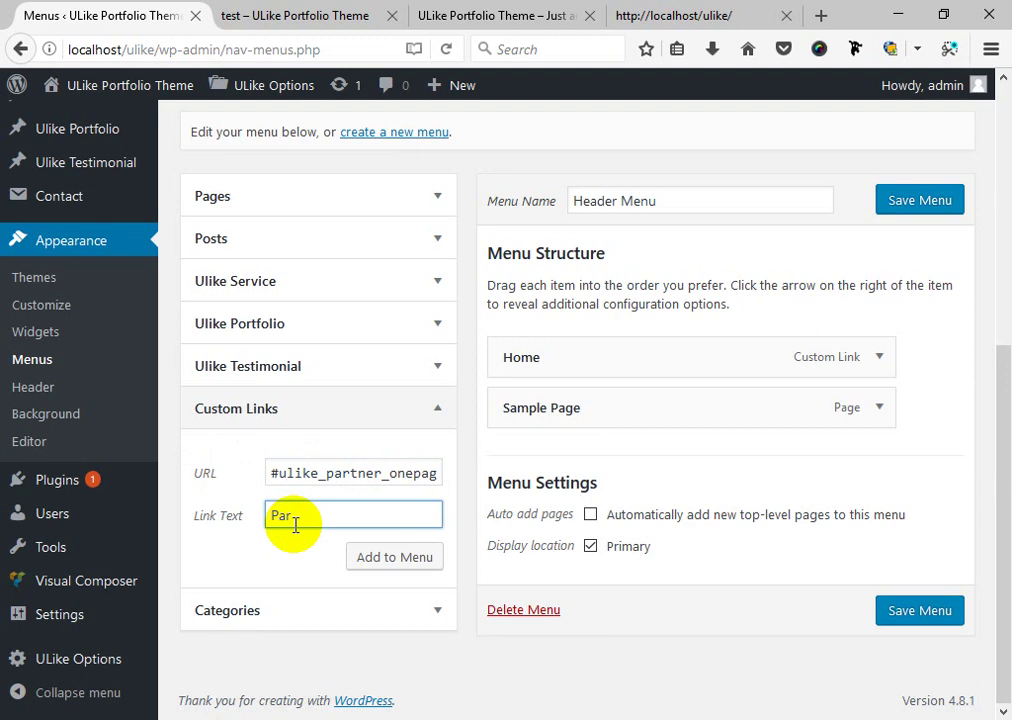
type("Partners")
left_click(389, 560)
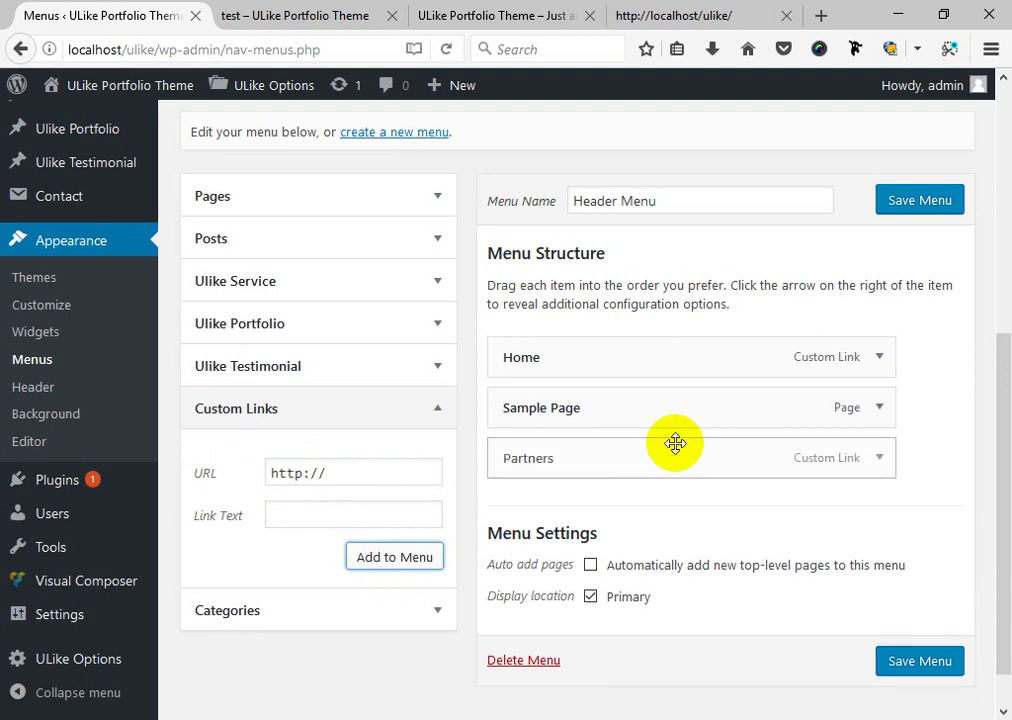
mouse_move(748, 436)
left_mouse_down()
mouse_move(748, 389)
mouse_move(755, 418)
left_mouse_up()
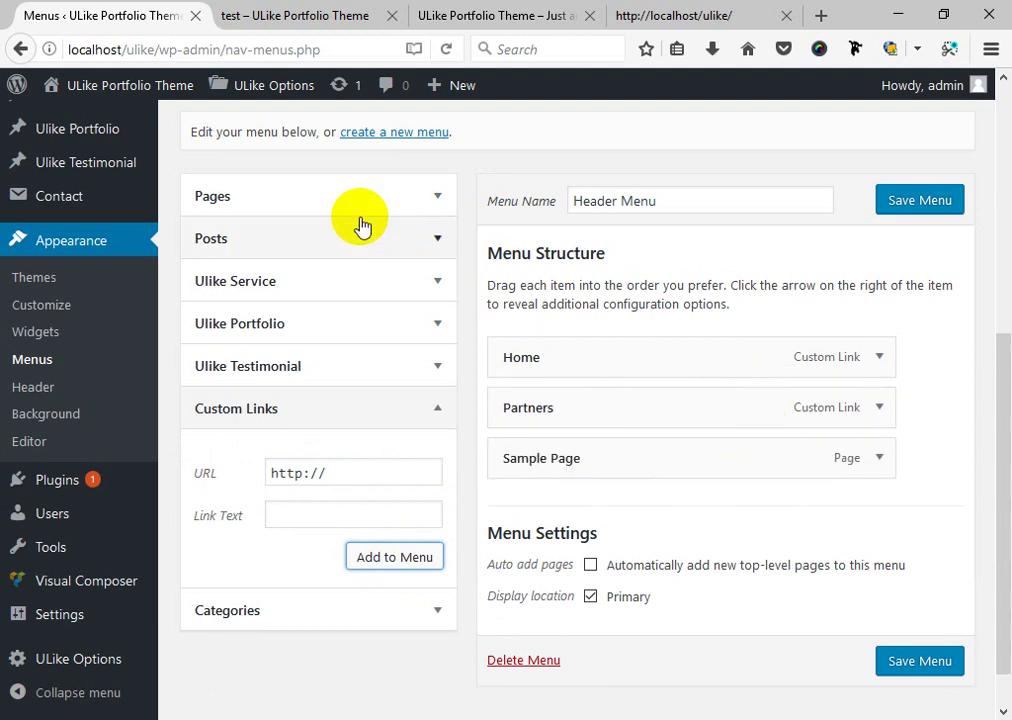
Add the test page to the Header Menu between Partners and Sample Page, and save the menu.
left_click(334, 197)
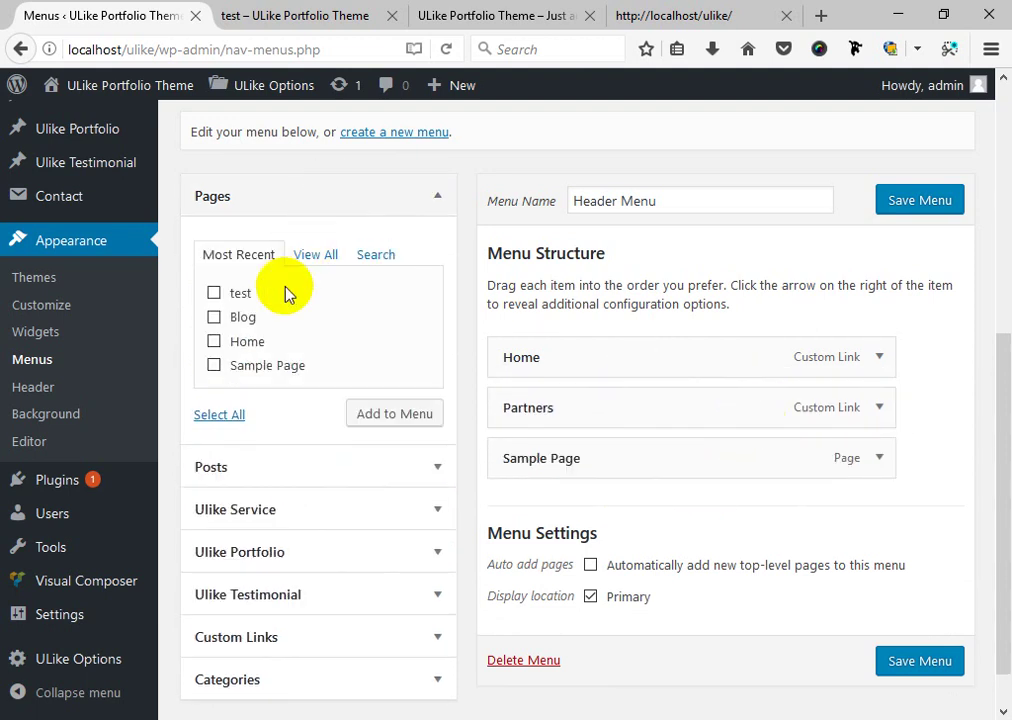
left_click(220, 293)
left_click(415, 415)
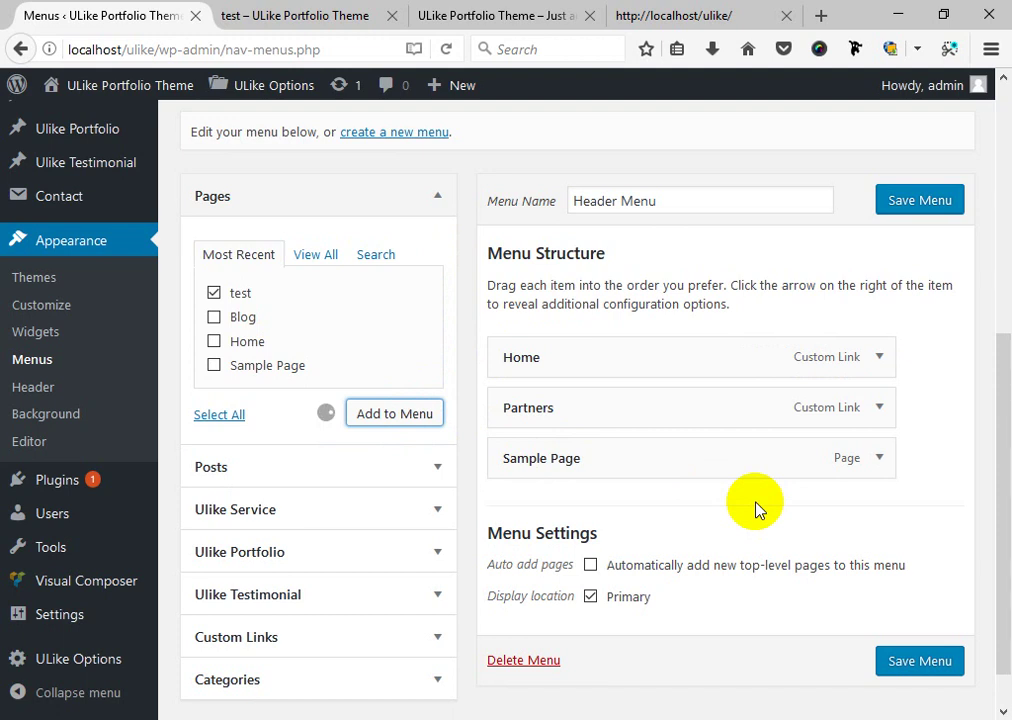
left_click_drag(752, 508, 768, 472)
left_click(900, 201)
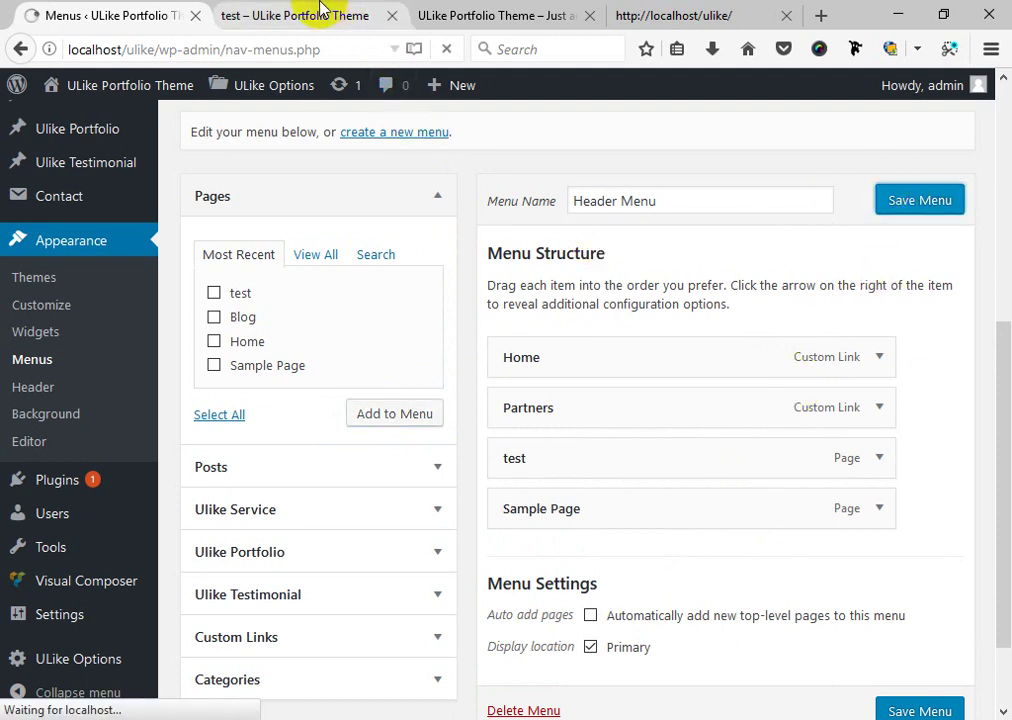
Reload the test page, close the inspector and follow the Partners link in the header menu.
left_click(322, 12)
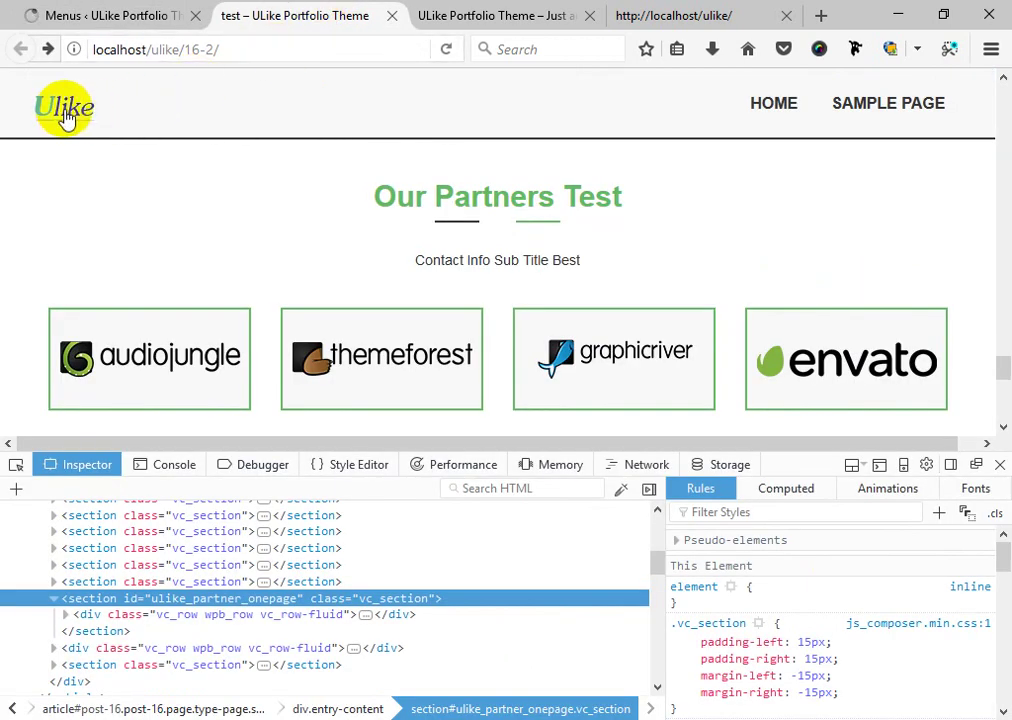
left_click(232, 48)
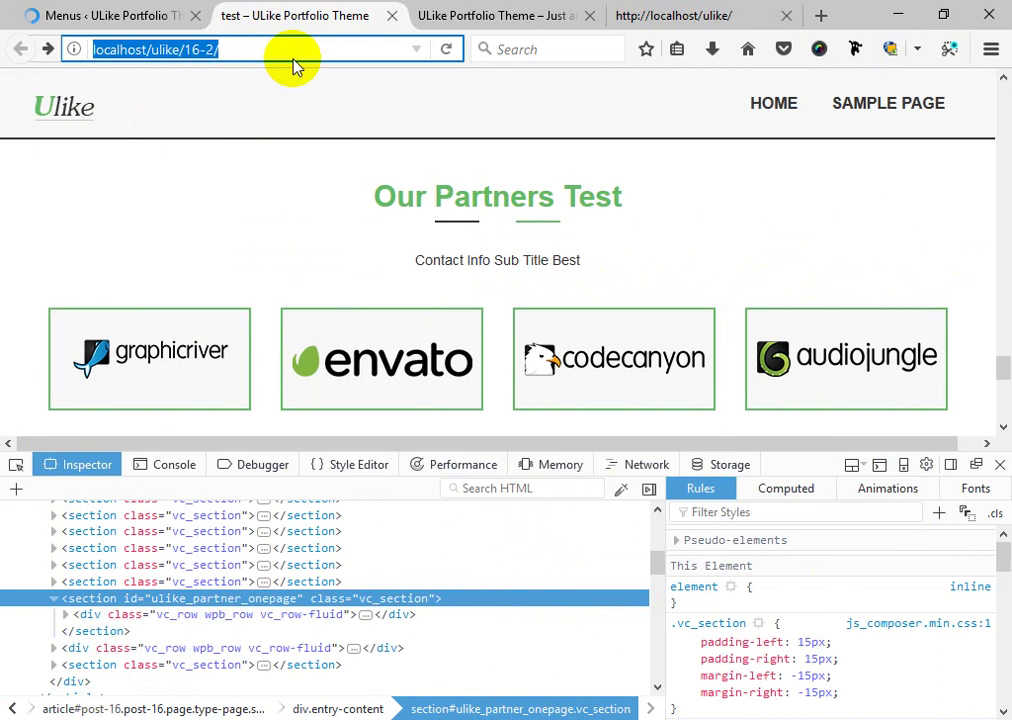
key("Return")
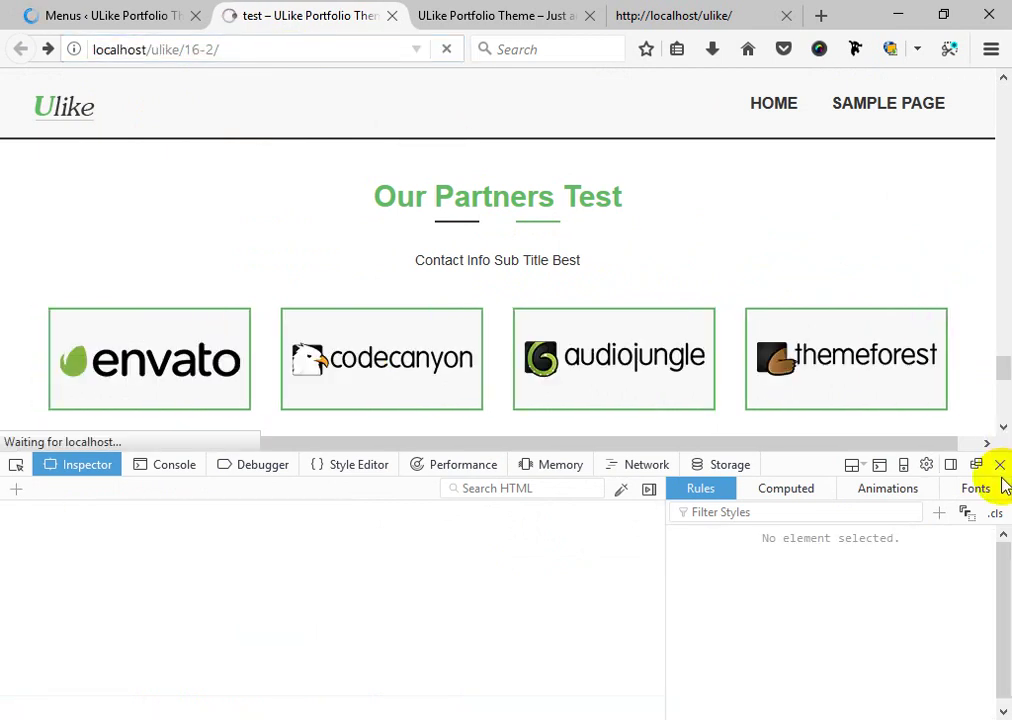
left_click(999, 466)
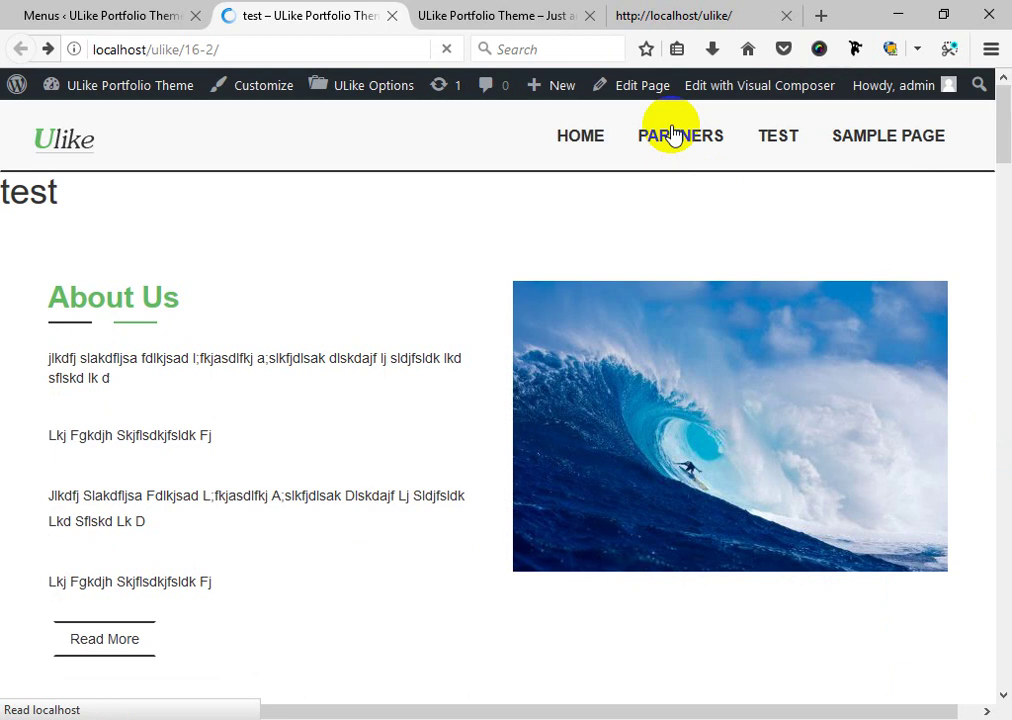
left_click(677, 135)
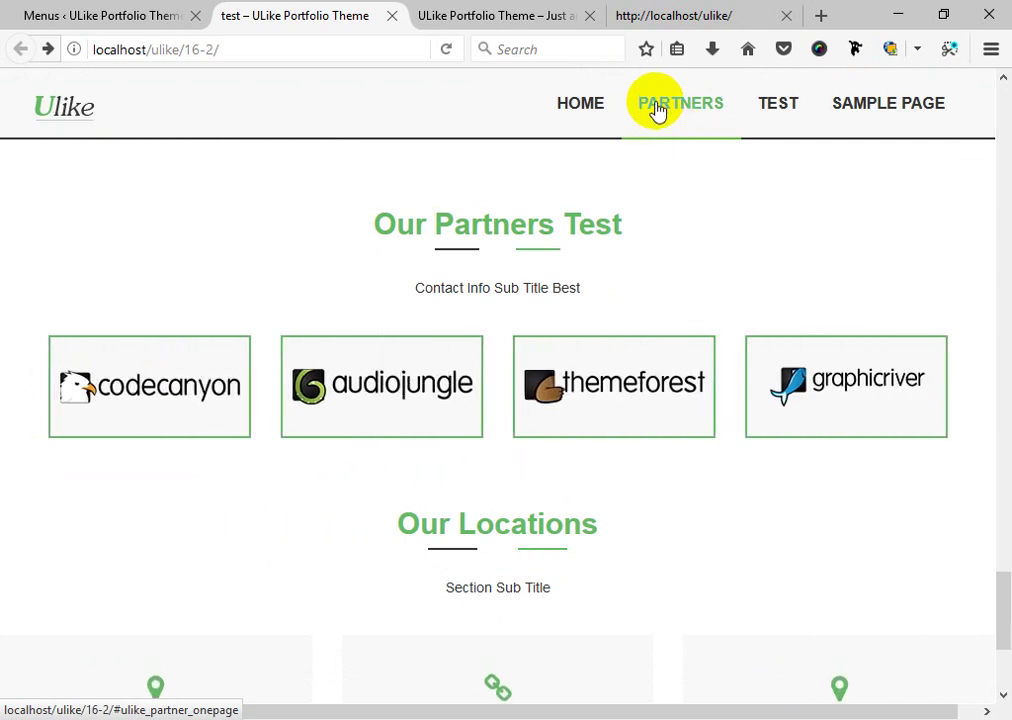
Inspect the Partners menu item and examine the id and classes of the ul that holds the header menu, then close the inspector.
right_click(656, 108)
left_click(790, 303)
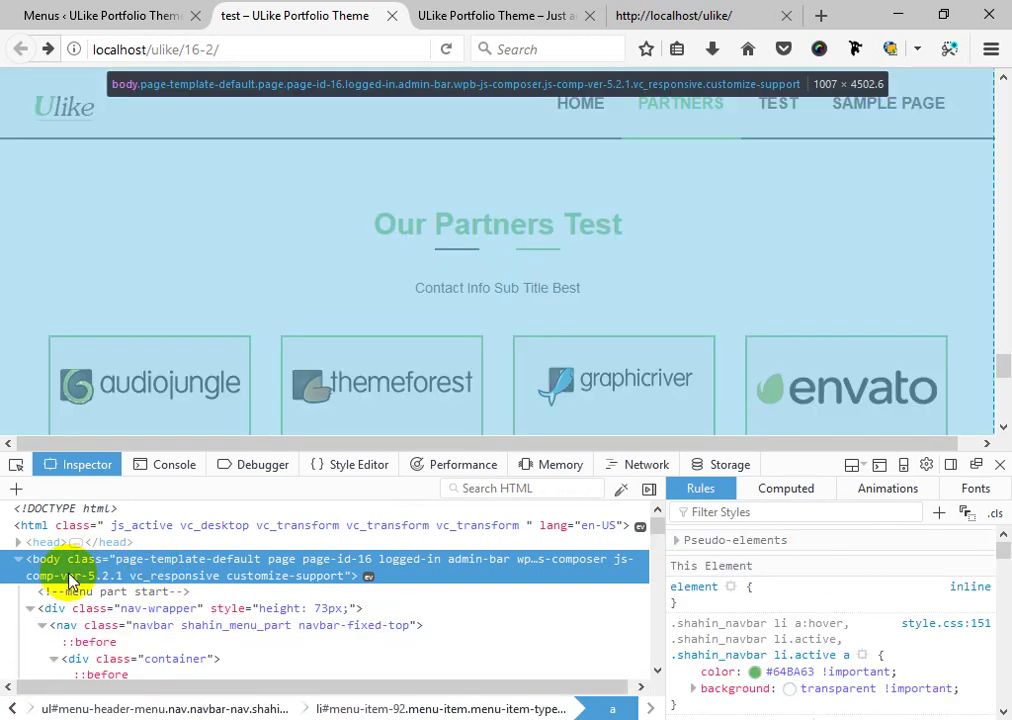
scroll(135, 612, "up", 3)
scroll(135, 612, "up", 2)
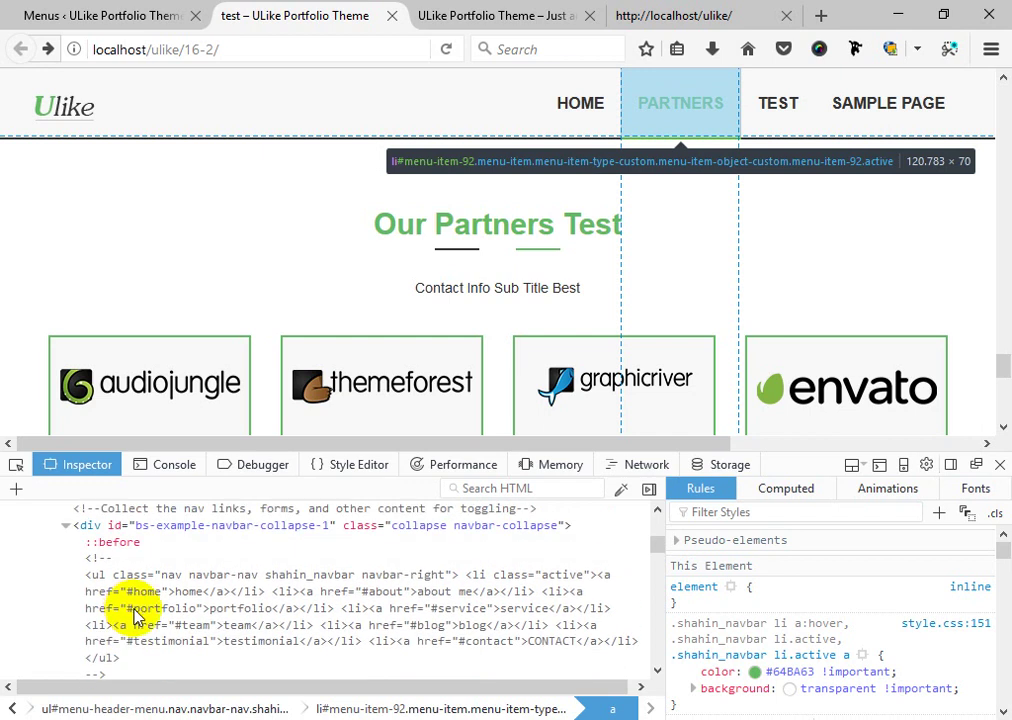
scroll(113, 620, "down", 2)
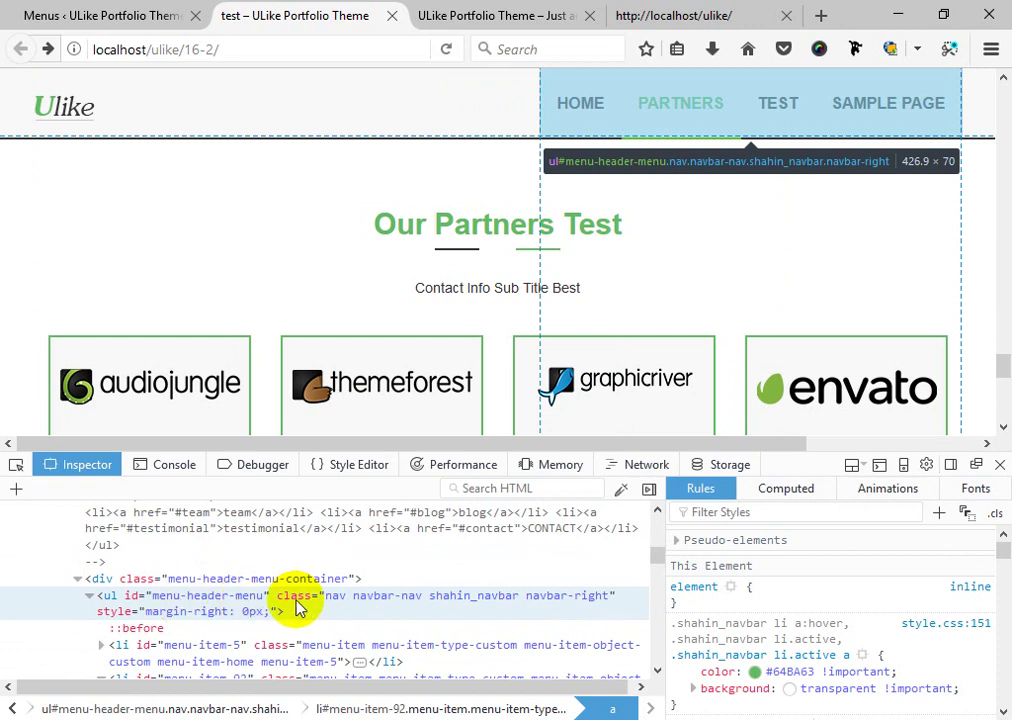
left_click(481, 605)
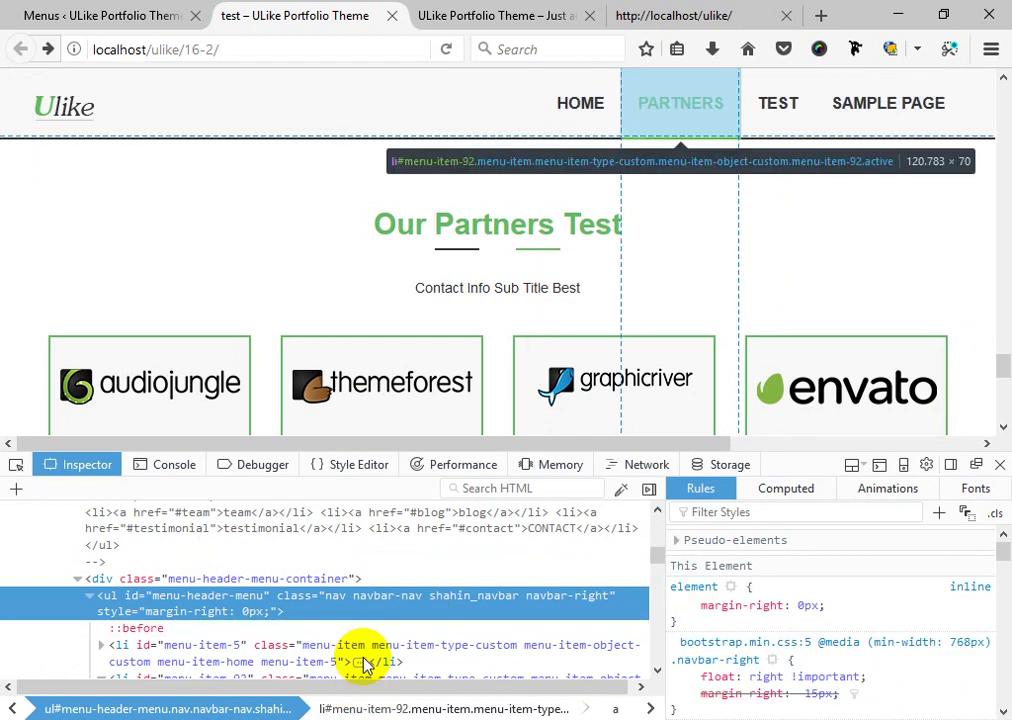
left_click(997, 464)
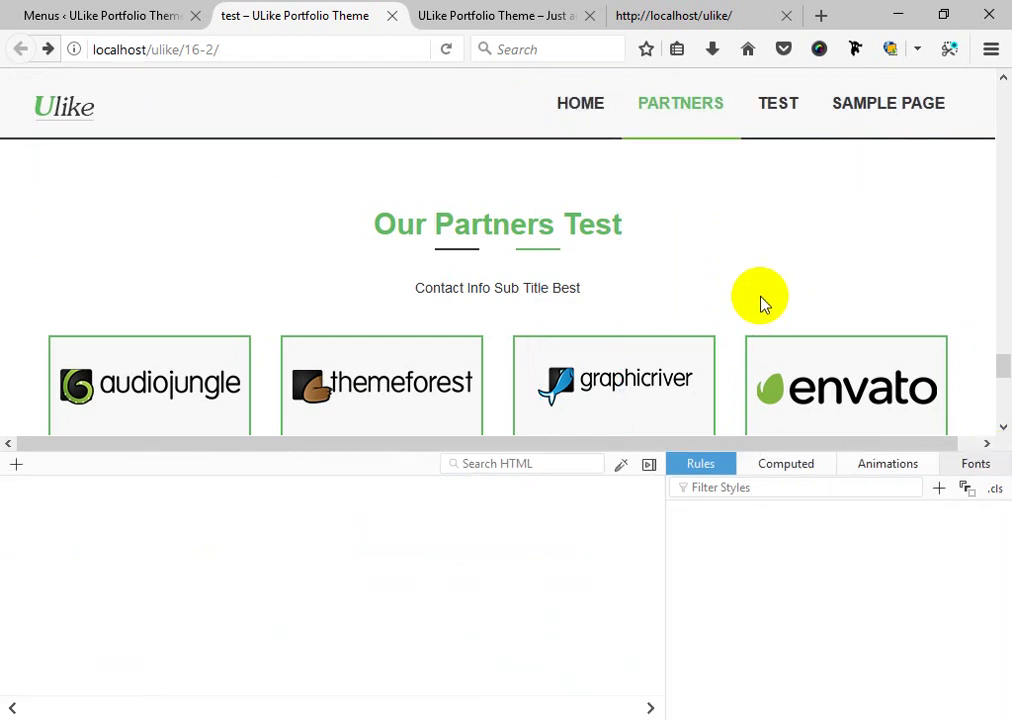
Look through the test page's sections up and down to check when the Partners menu item is highlighted.
scroll(655, 635, "down", 5)
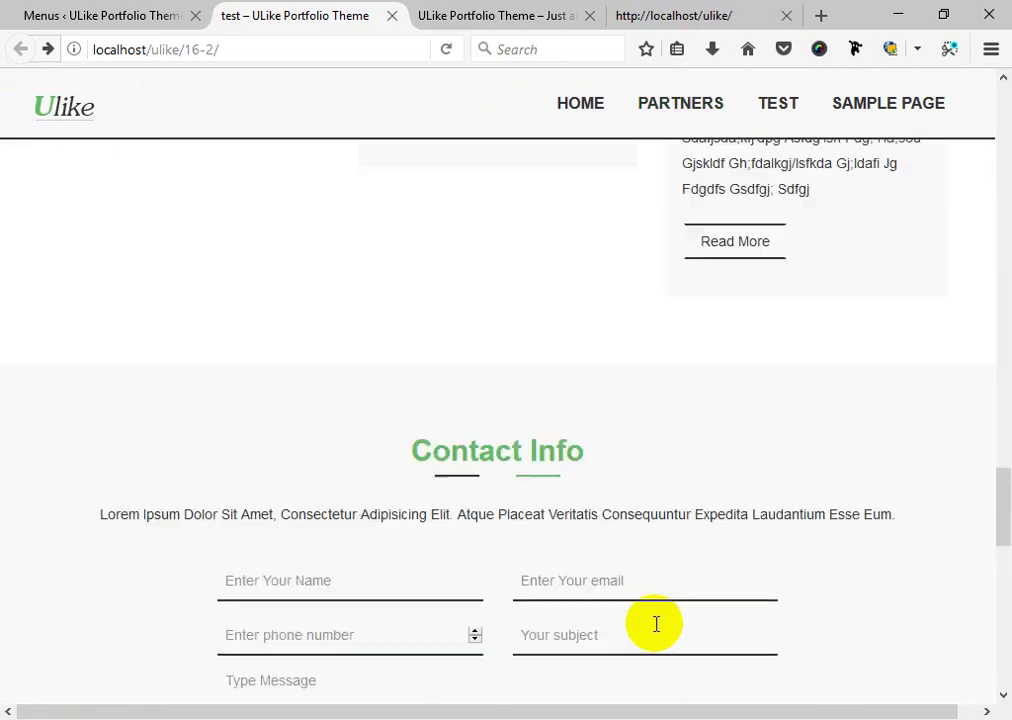
scroll(656, 624, "up", 7)
scroll(682, 420, "down", 12)
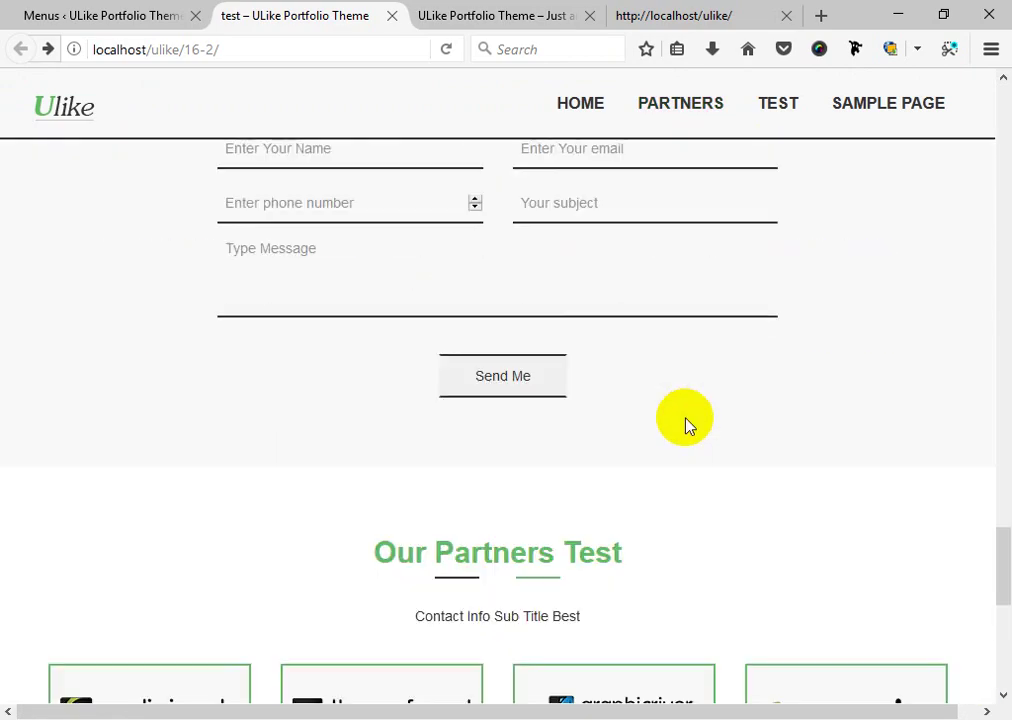
scroll(684, 423, "down", 6)
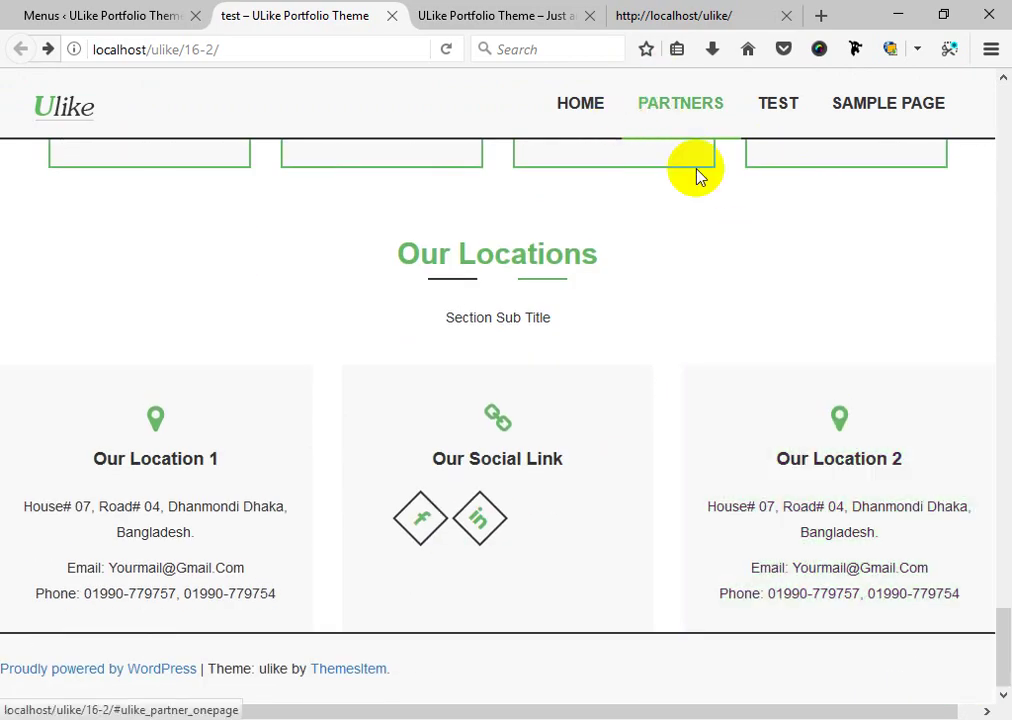
scroll(695, 312, "up", 10)
scroll(697, 313, "down", 7)
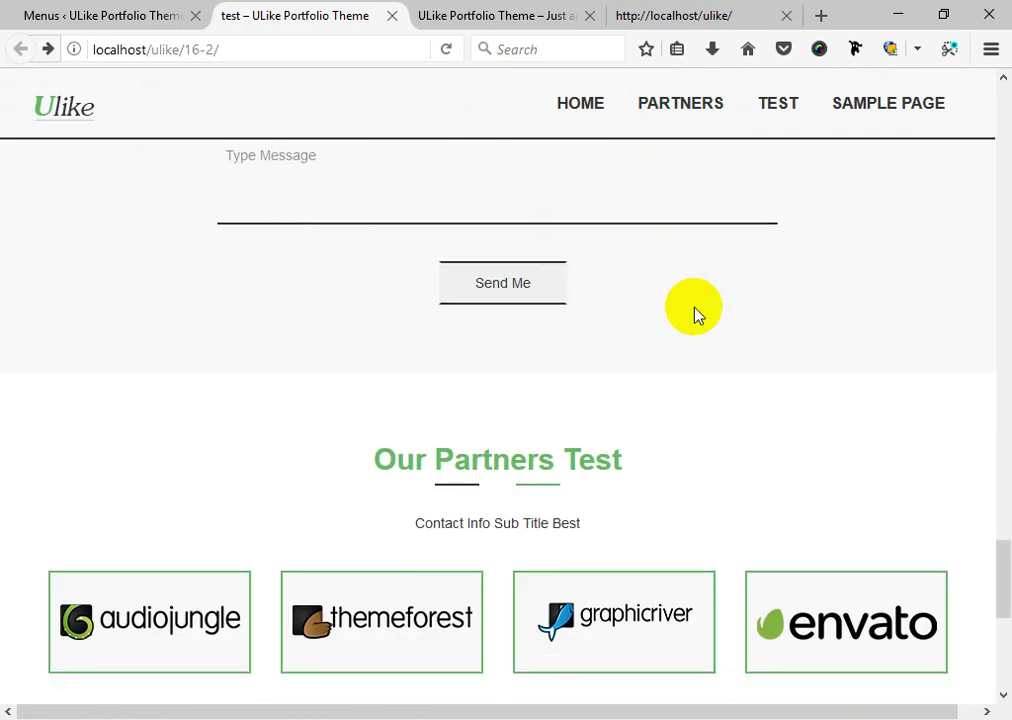
scroll(697, 313, "down", 5)
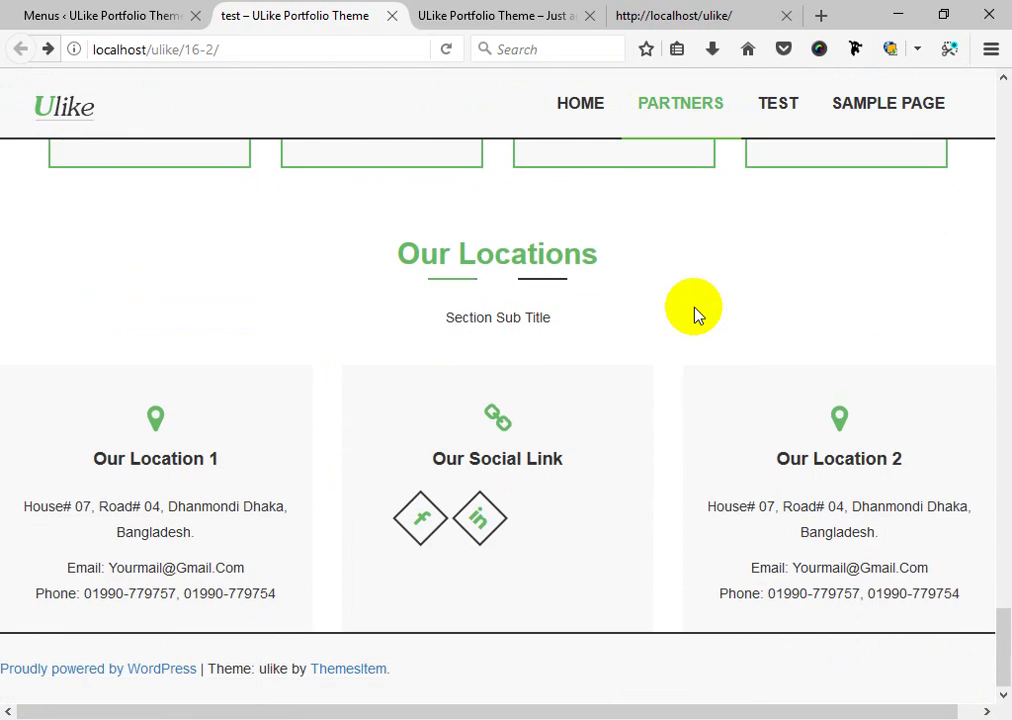
scroll(697, 313, "up", 8)
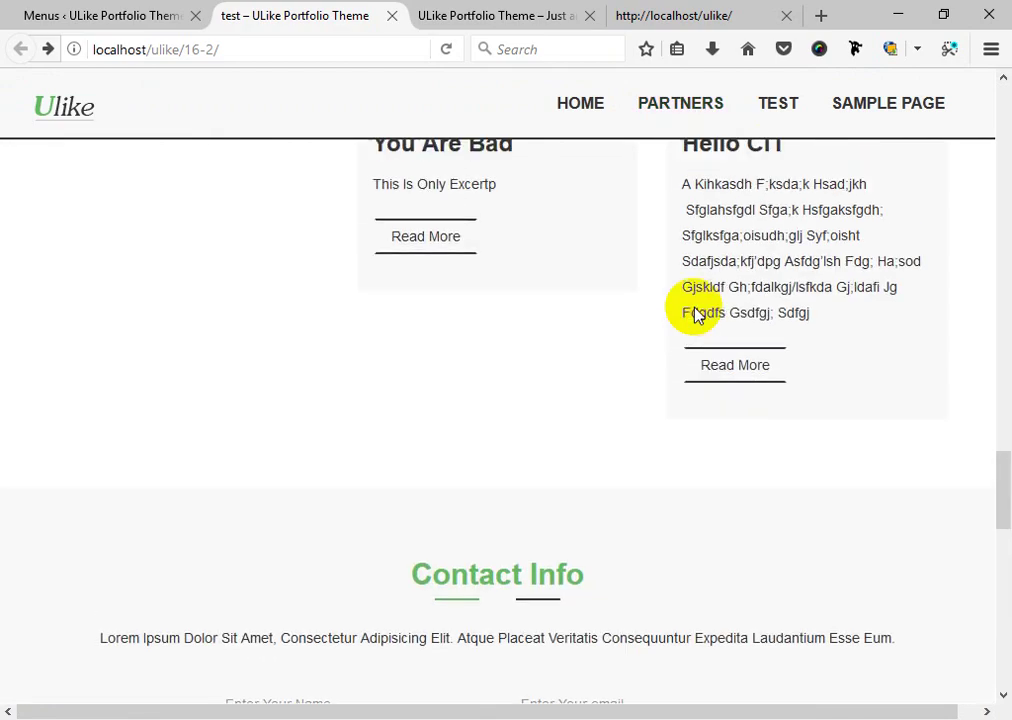
scroll(697, 313, "up", 12)
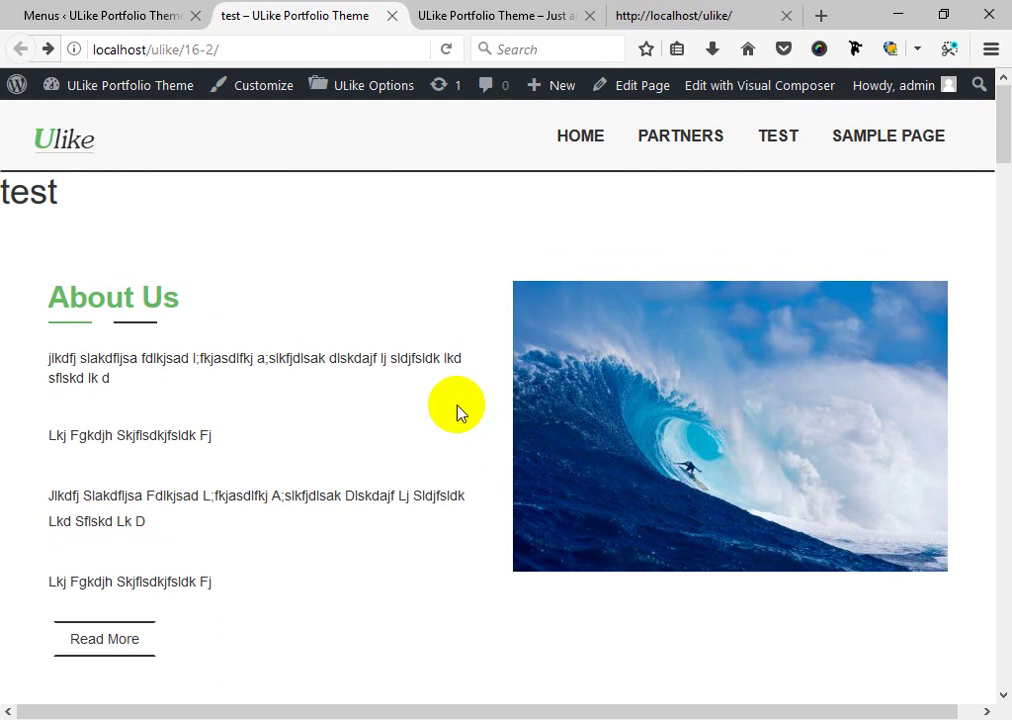
Return to the Menus admin screen and review the Header Menu structure and the custom link fields.
left_click(85, 8)
scroll(533, 402, "down", 3)
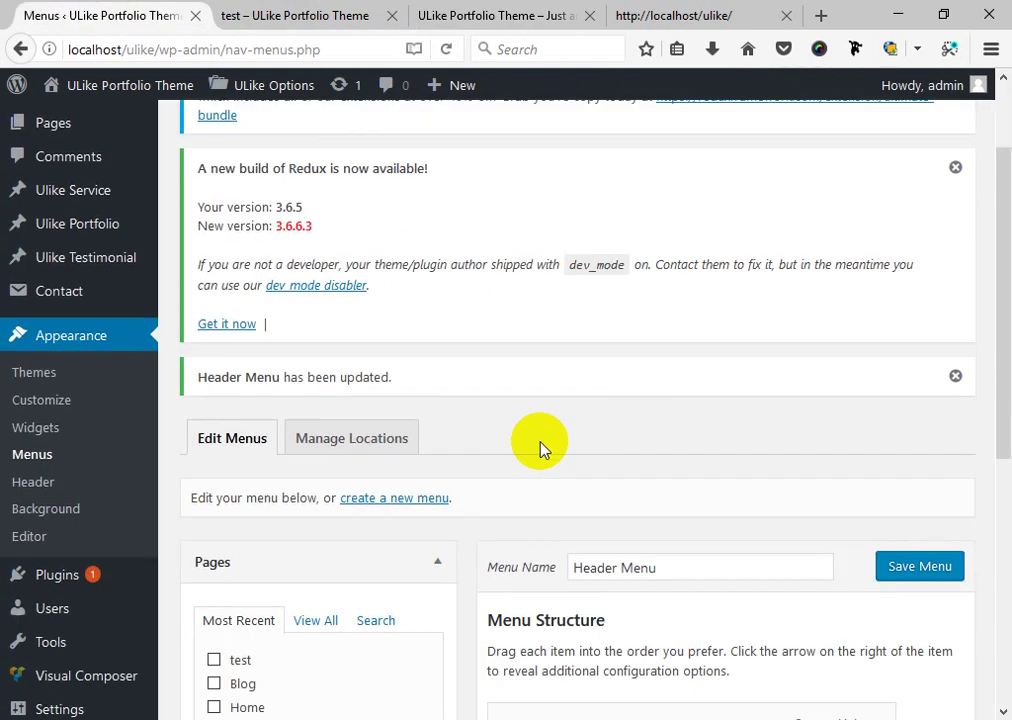
scroll(520, 520, "down", 3)
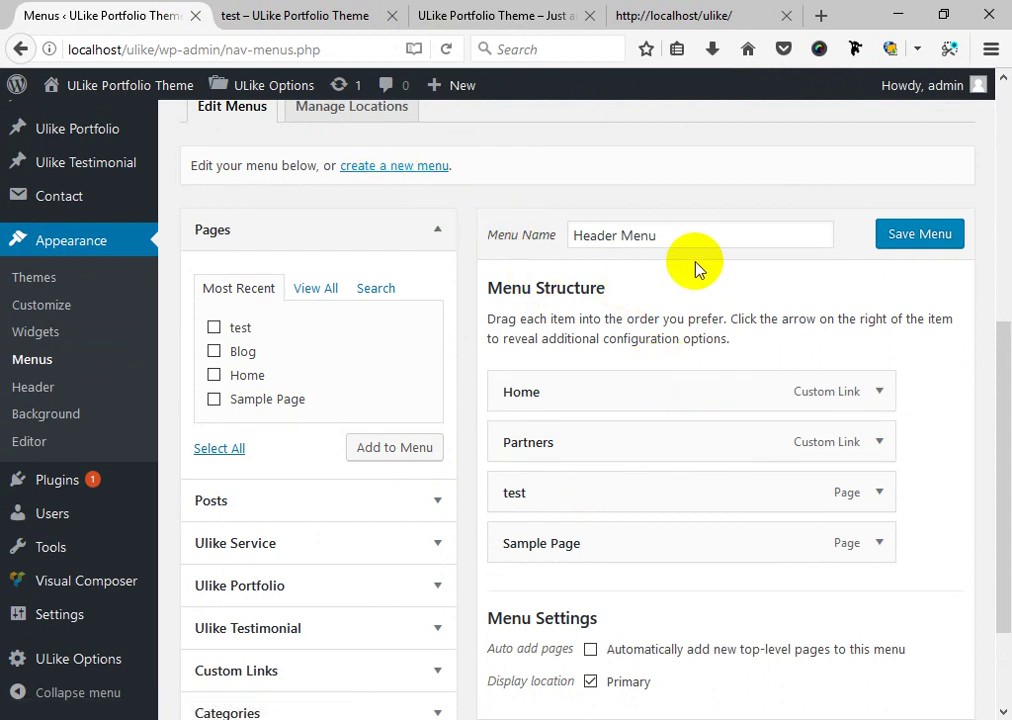
scroll(328, 479, "down", 2)
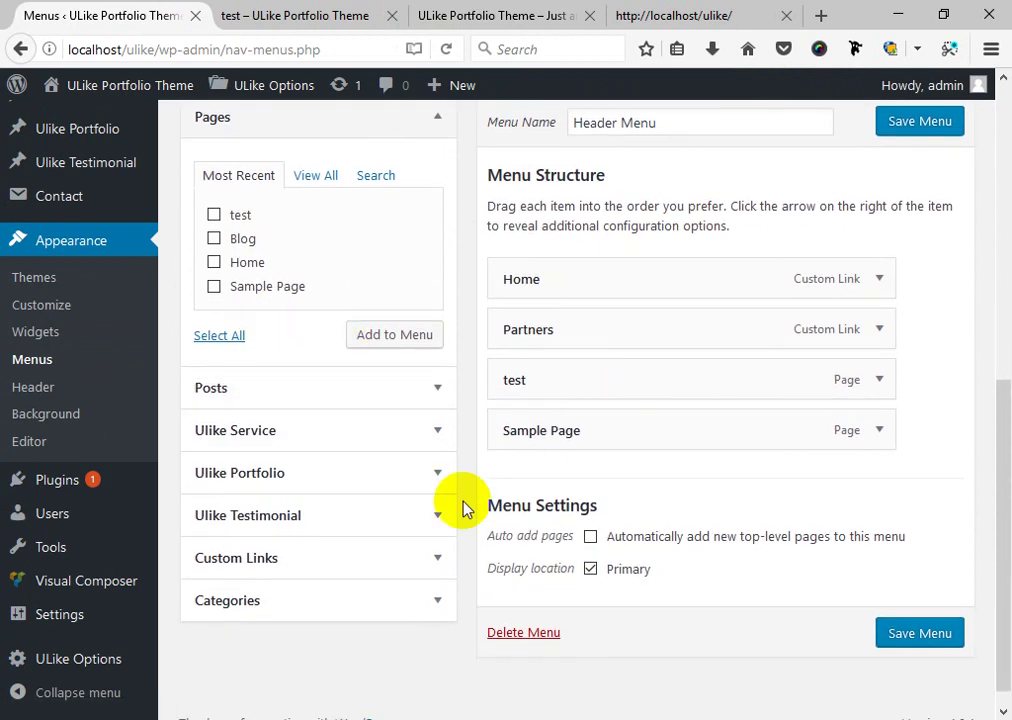
left_click(290, 565)
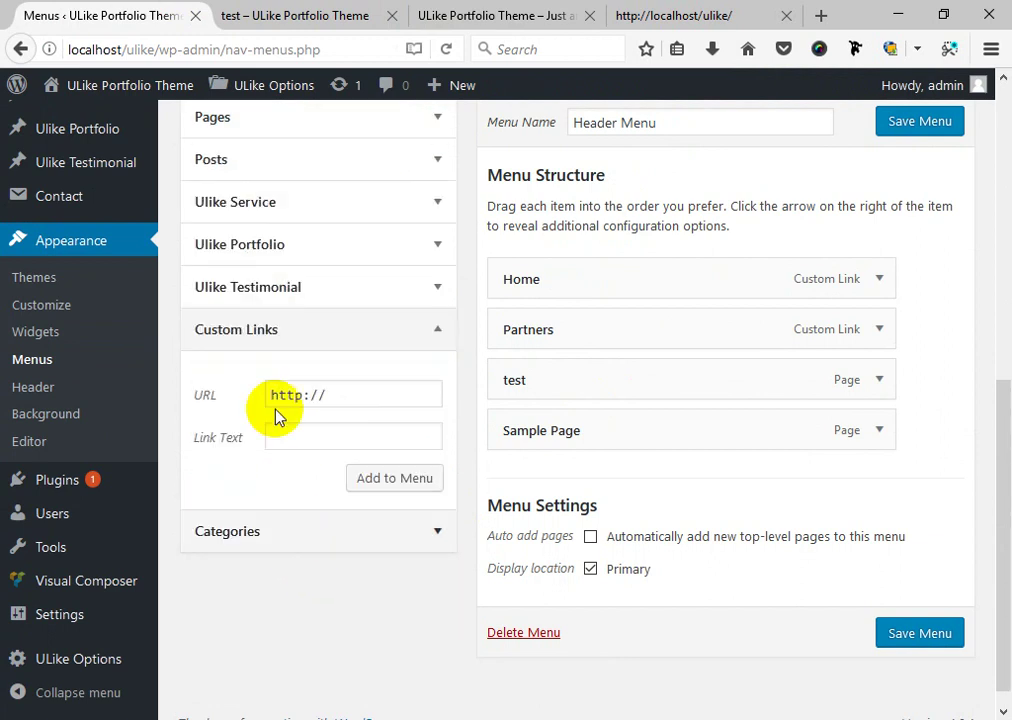
left_click(293, 343)
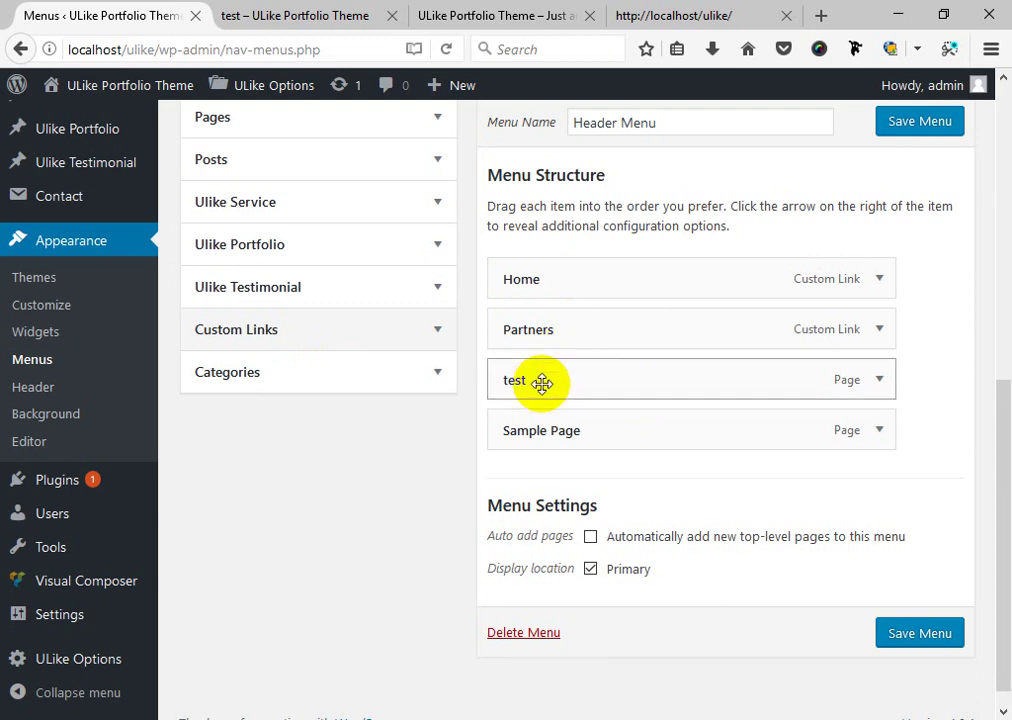
Switch to the test page, go to the site's home page and try the Partners menu link there.
left_click(287, 14)
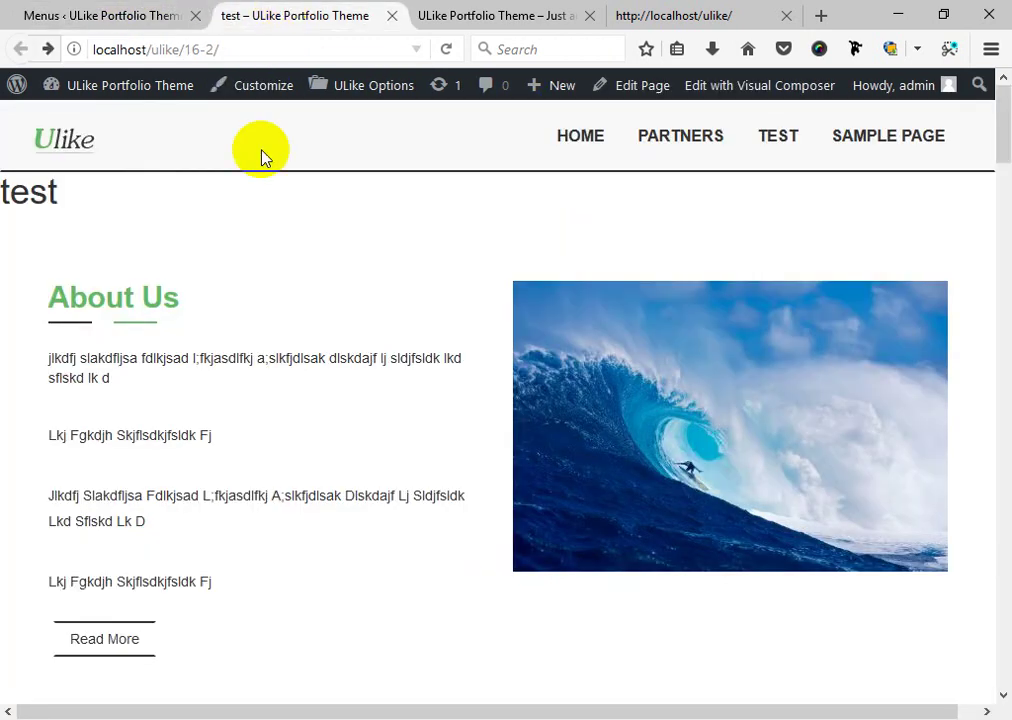
left_click(64, 130)
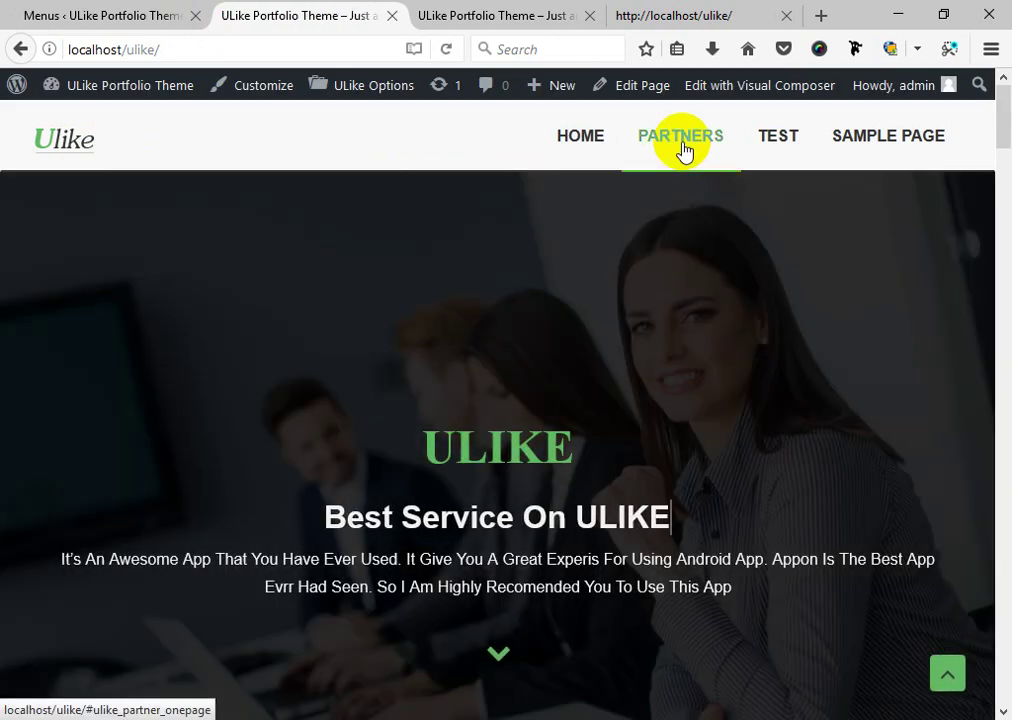
left_click(683, 145)
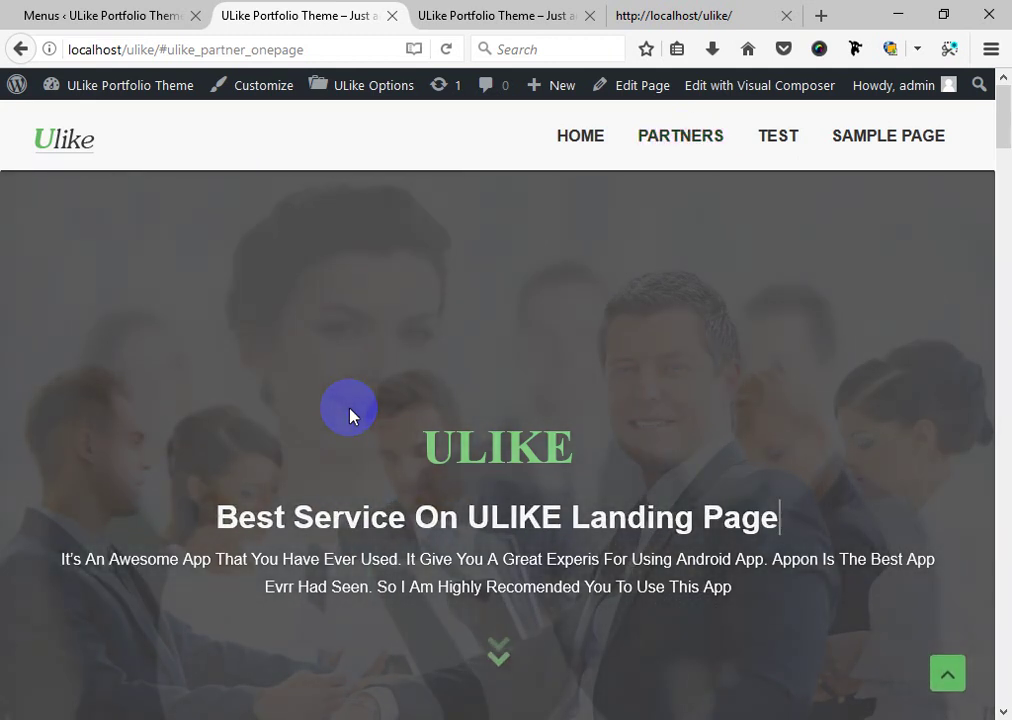
Look through the home page's sections to check the header menu highlighting, and return to the header.
scroll(361, 571, "down", 1)
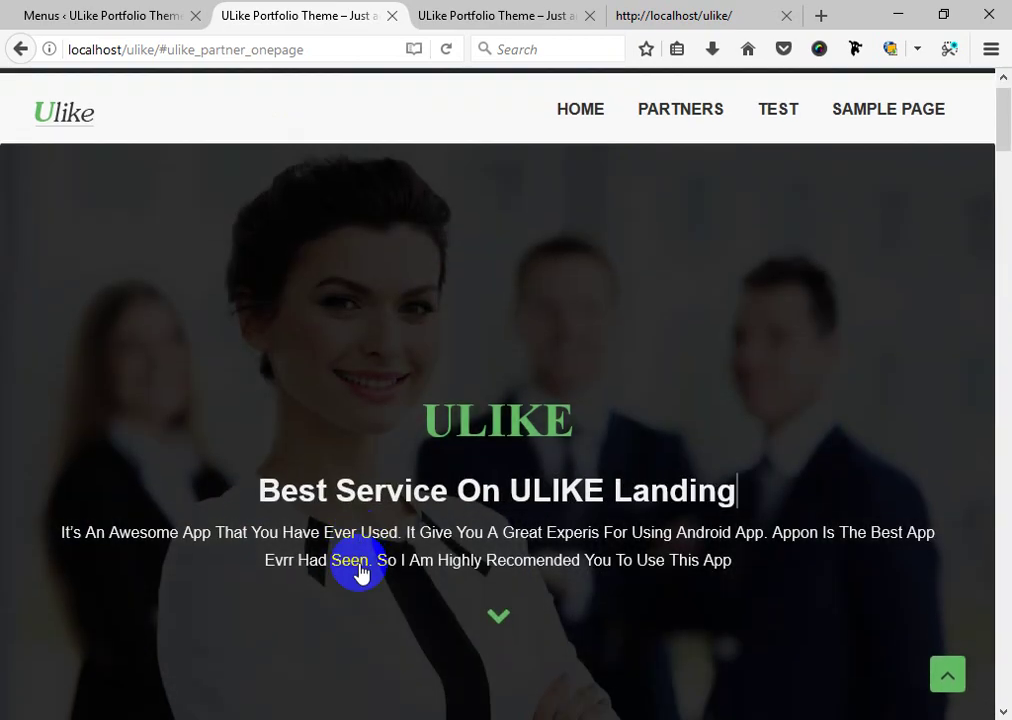
scroll(361, 571, "down", 10)
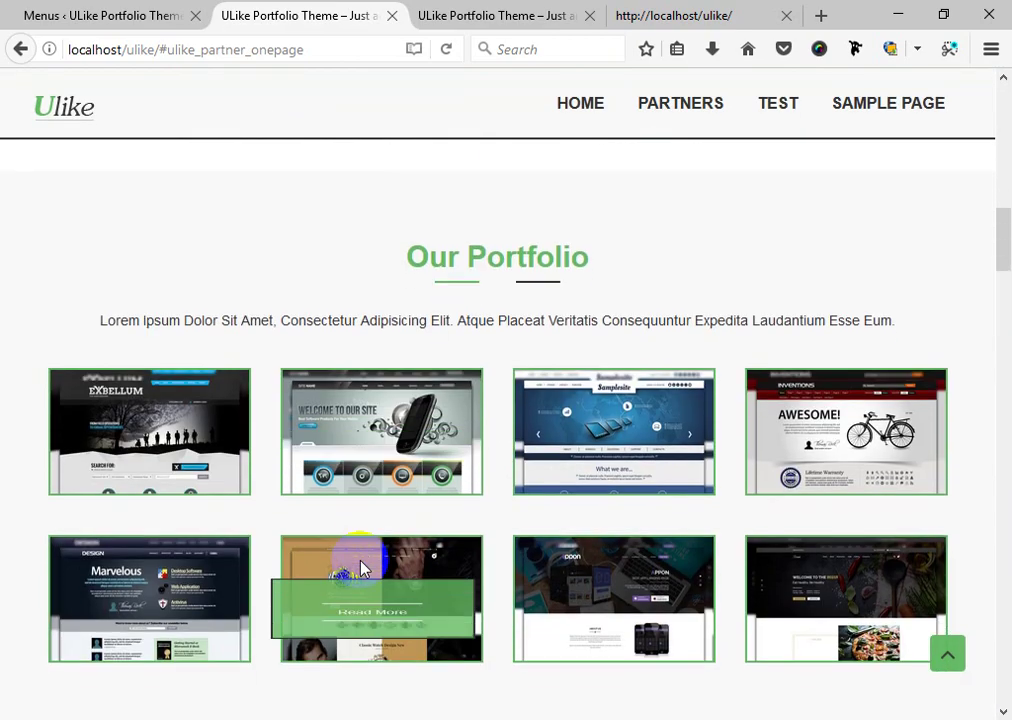
scroll(361, 568, "down", 15)
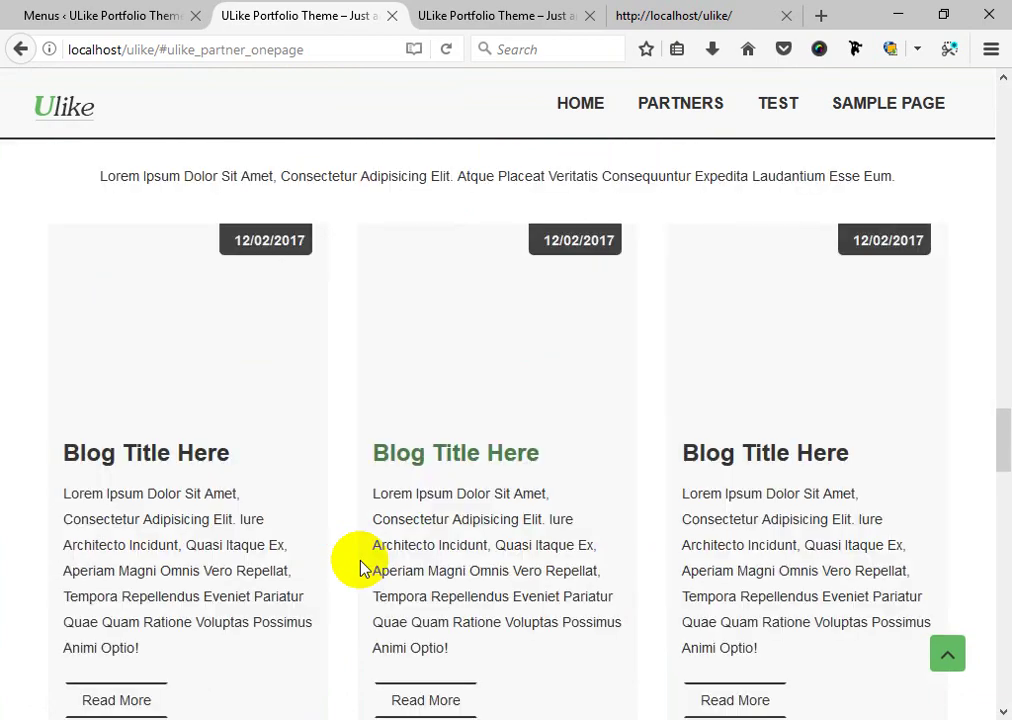
scroll(361, 568, "up", 20)
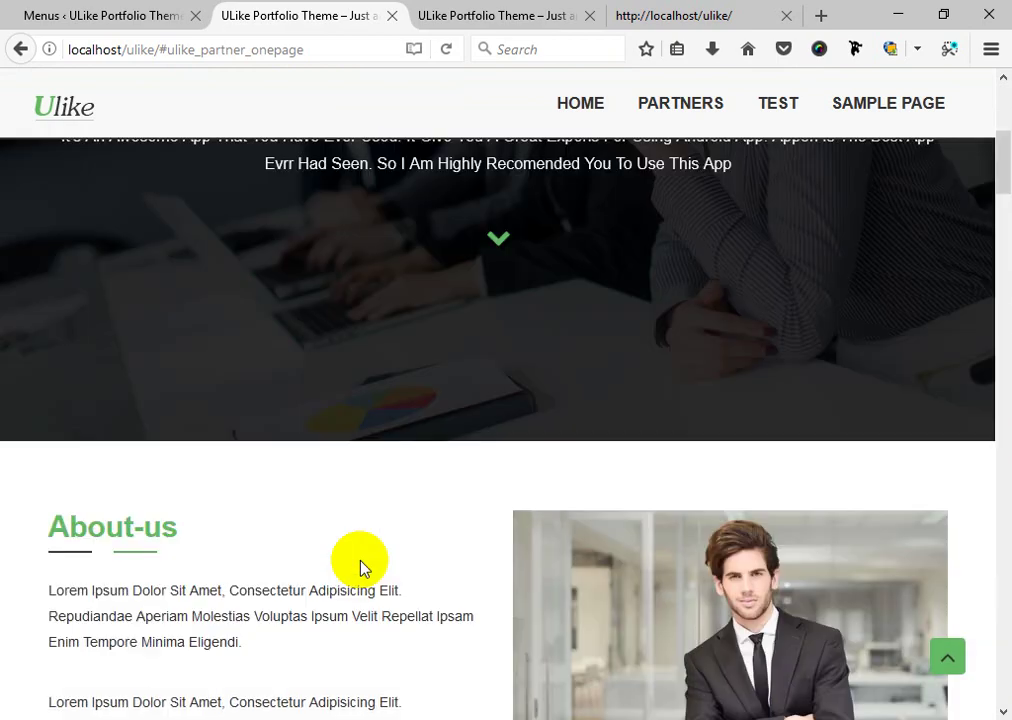
scroll(361, 567, "up", 5)
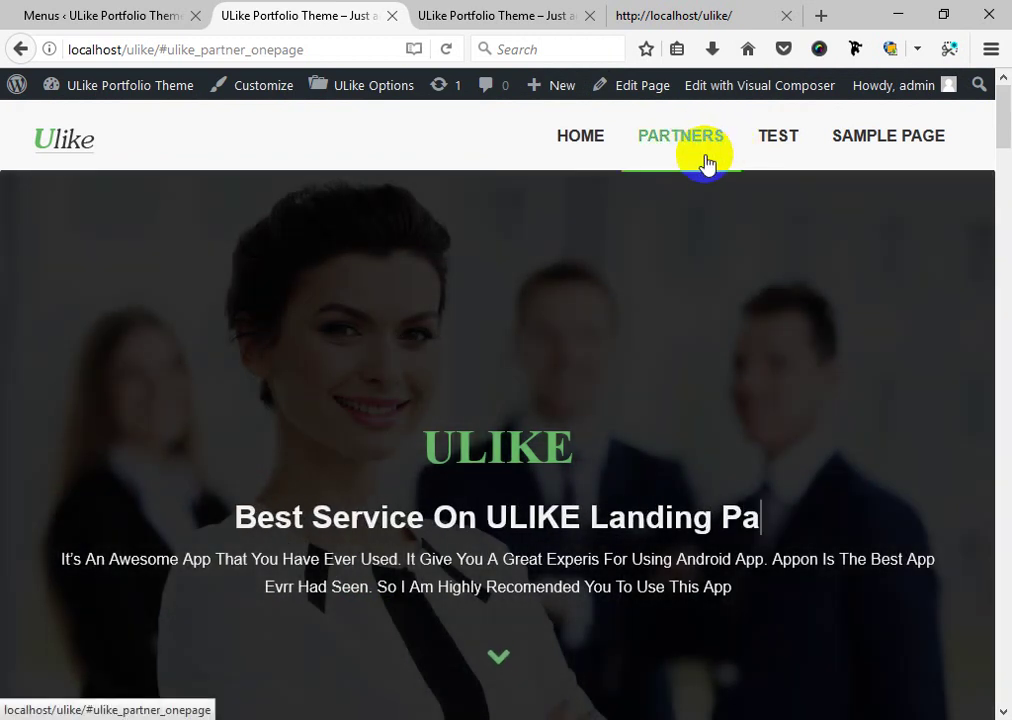
Open the test page from the header menu and inspect its Test menu item, examining the current_page_item class on the li.
left_click(779, 142)
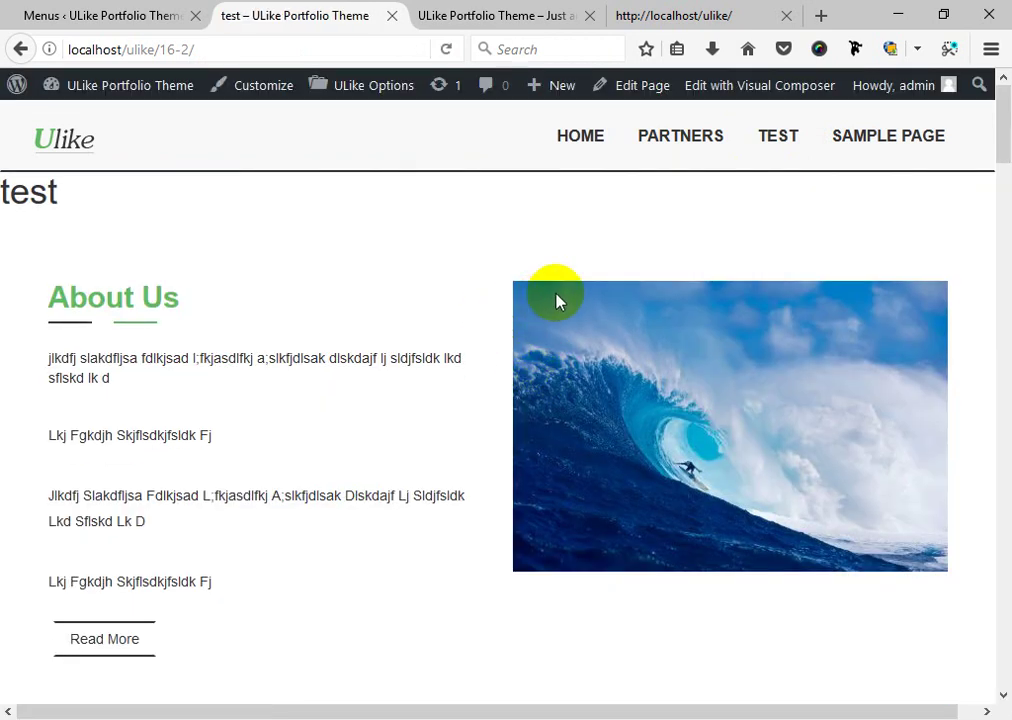
right_click(784, 140)
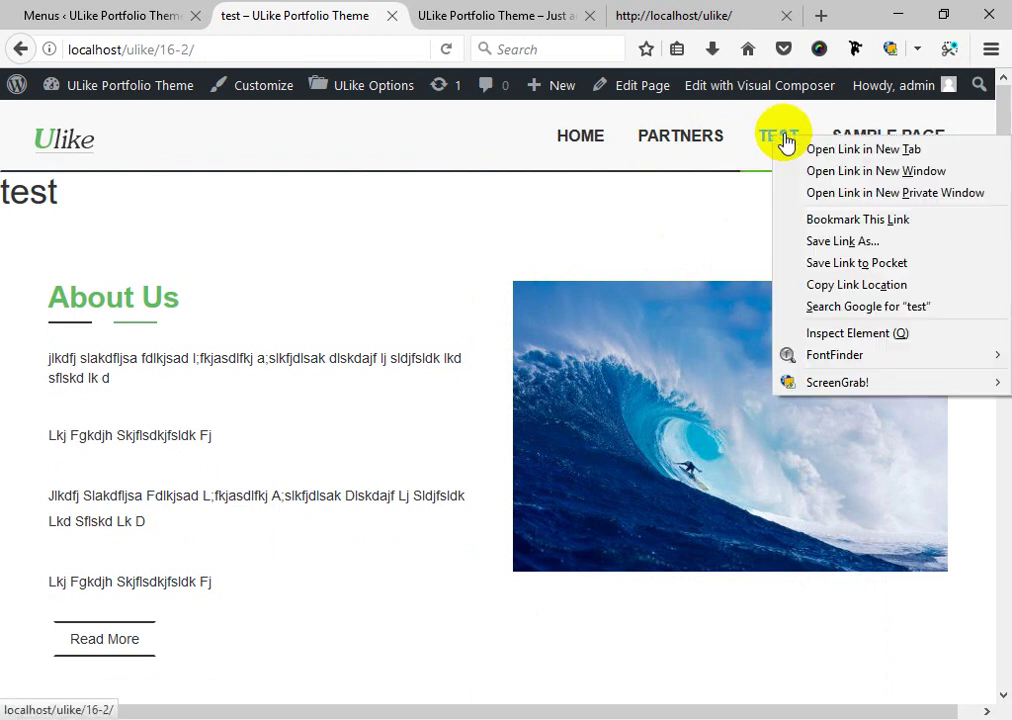
left_click(855, 338)
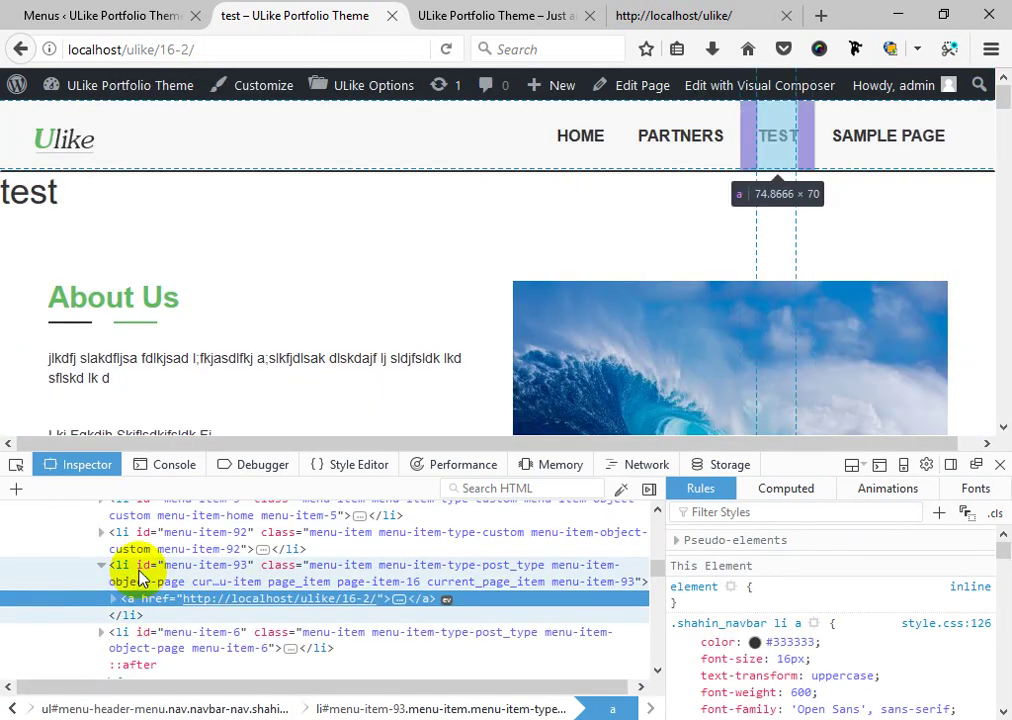
left_click(138, 572)
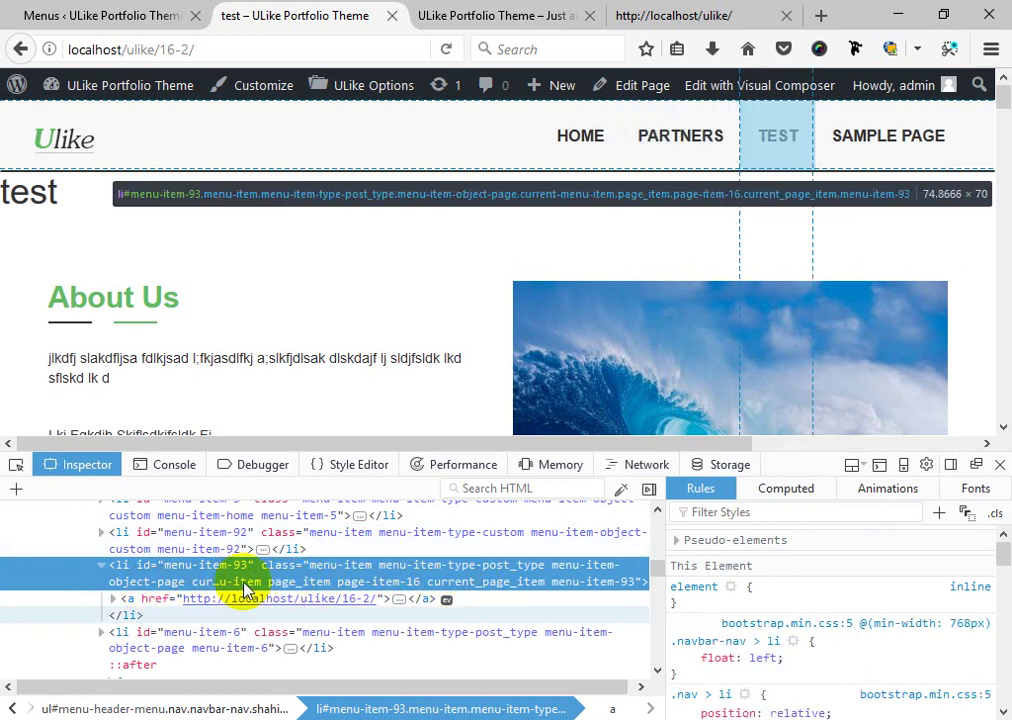
double_click(500, 588)
left_click_drag(302, 598, 421, 598)
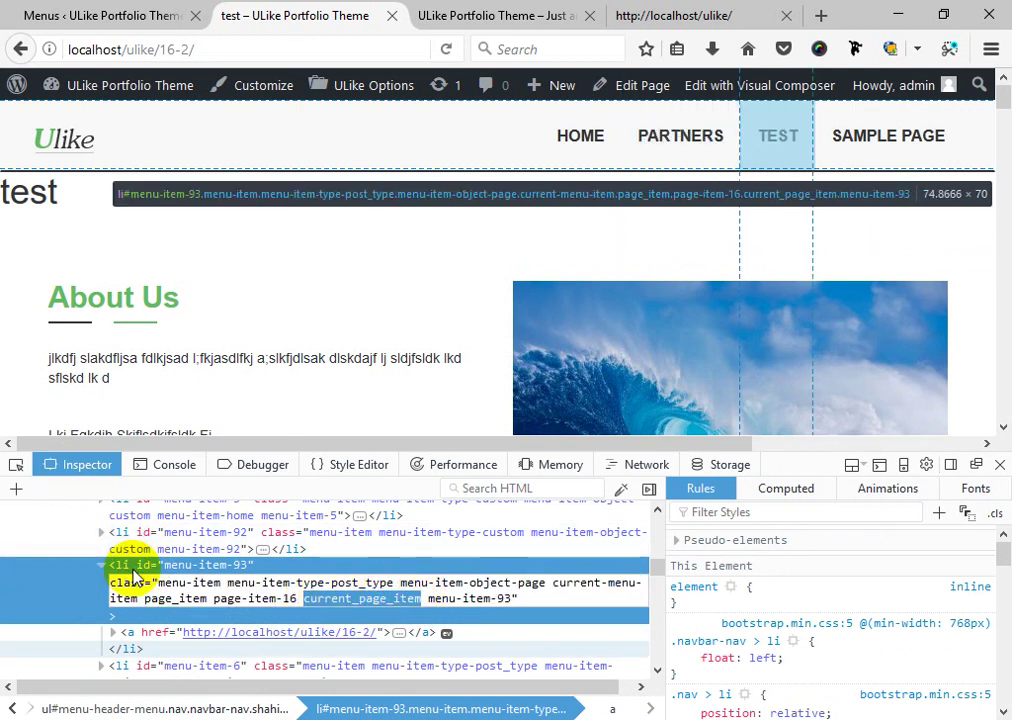
key("Return")
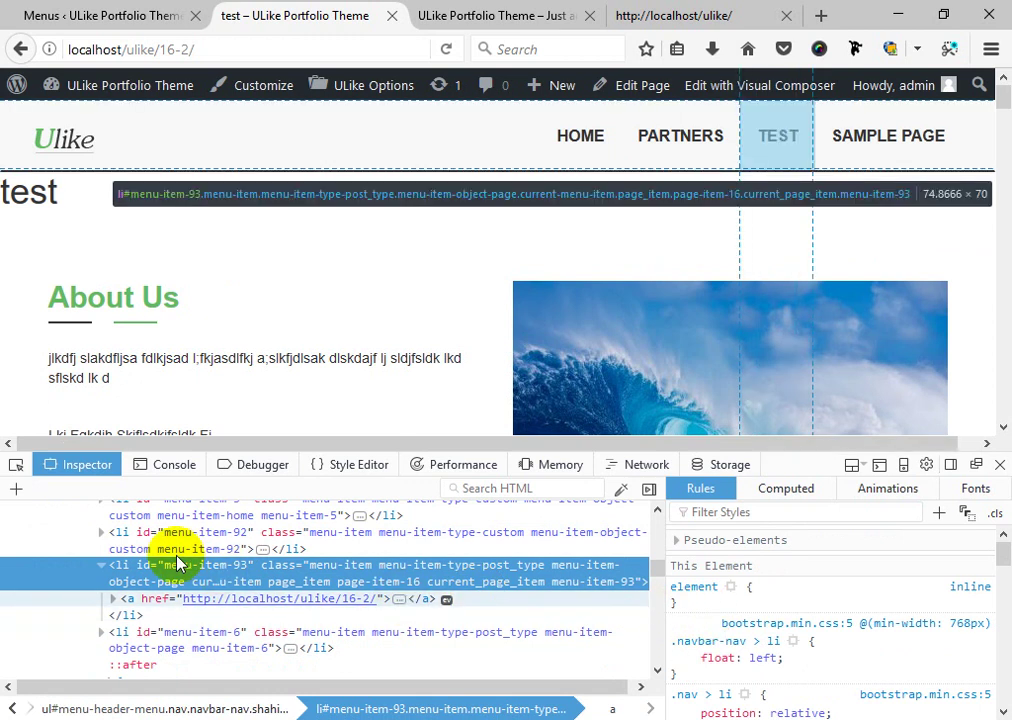
Add a CSS rule with the selector .current_page_item a for the Test menu link in the inspector.
left_click(131, 601)
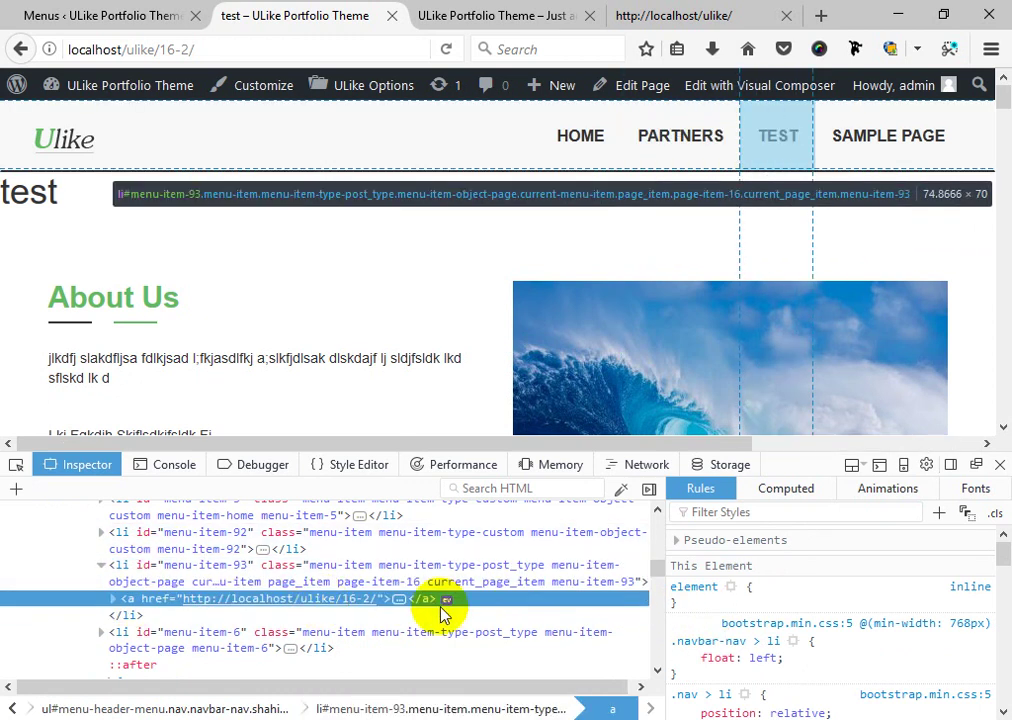
left_click(941, 514)
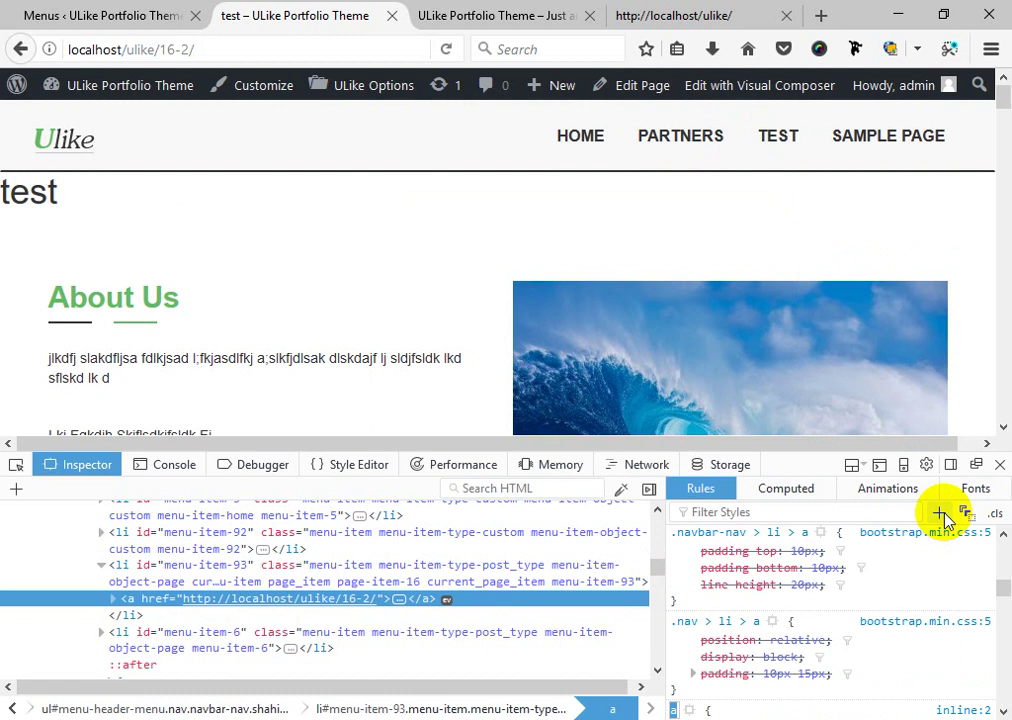
type("urrent_pa")
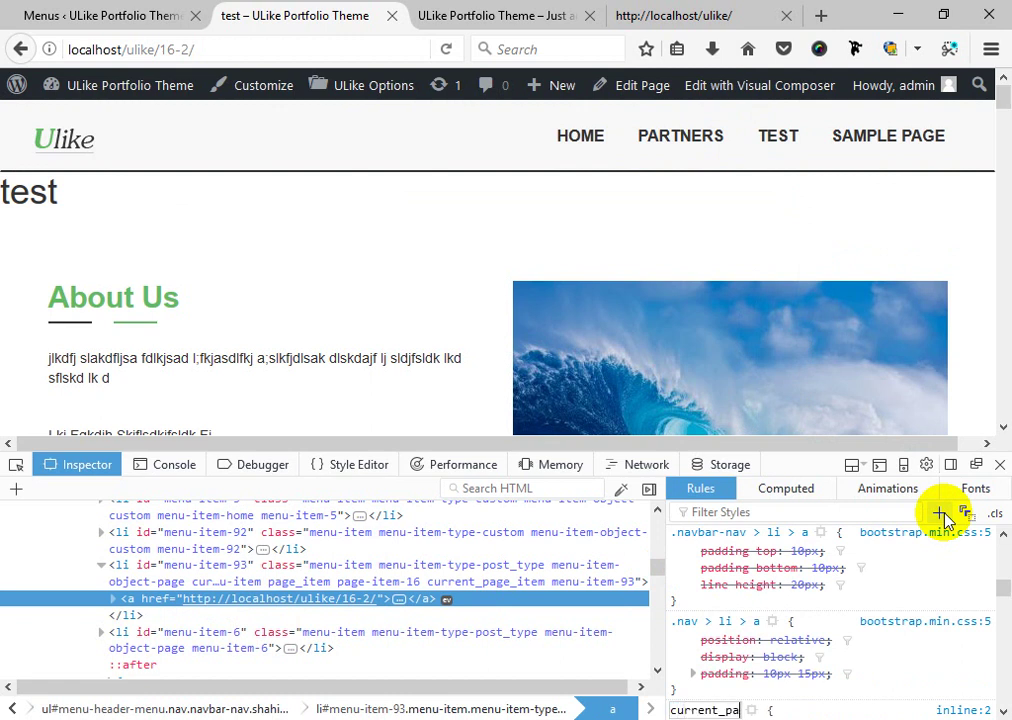
type("ge_ite")
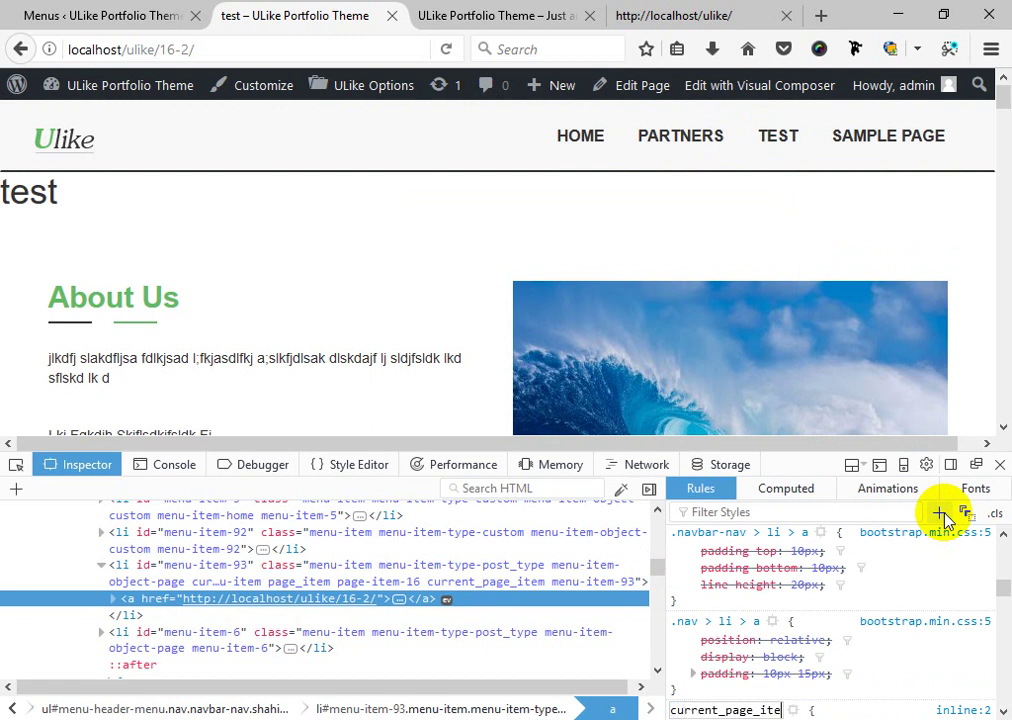
type("m a")
key("Home")
type(".")
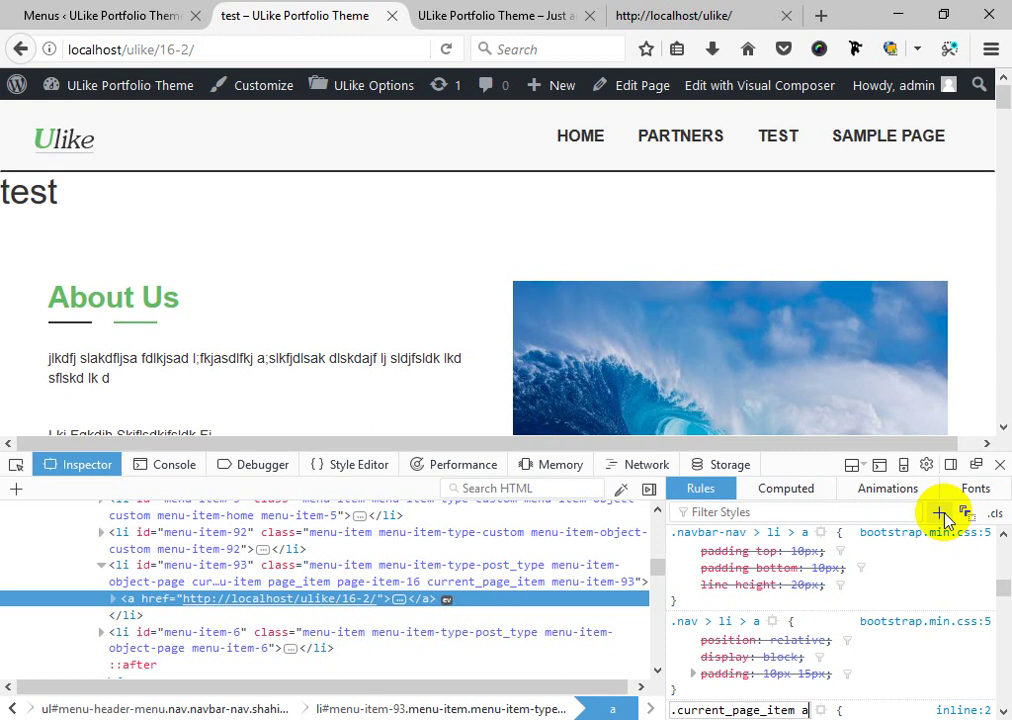
key("Return")
type("color")
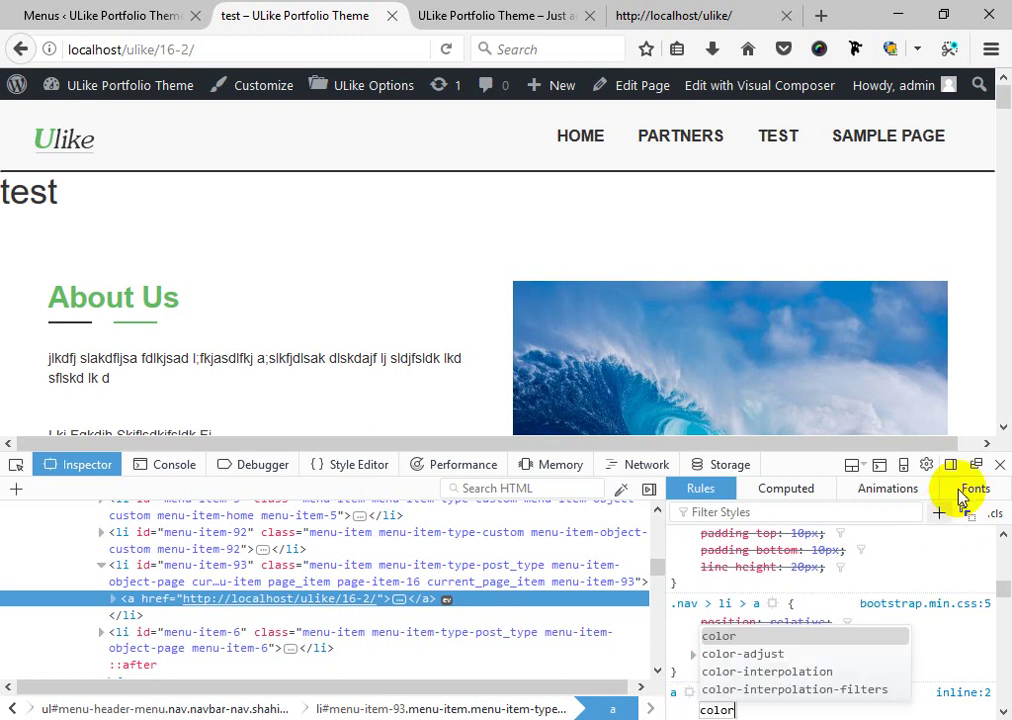
left_click(893, 582)
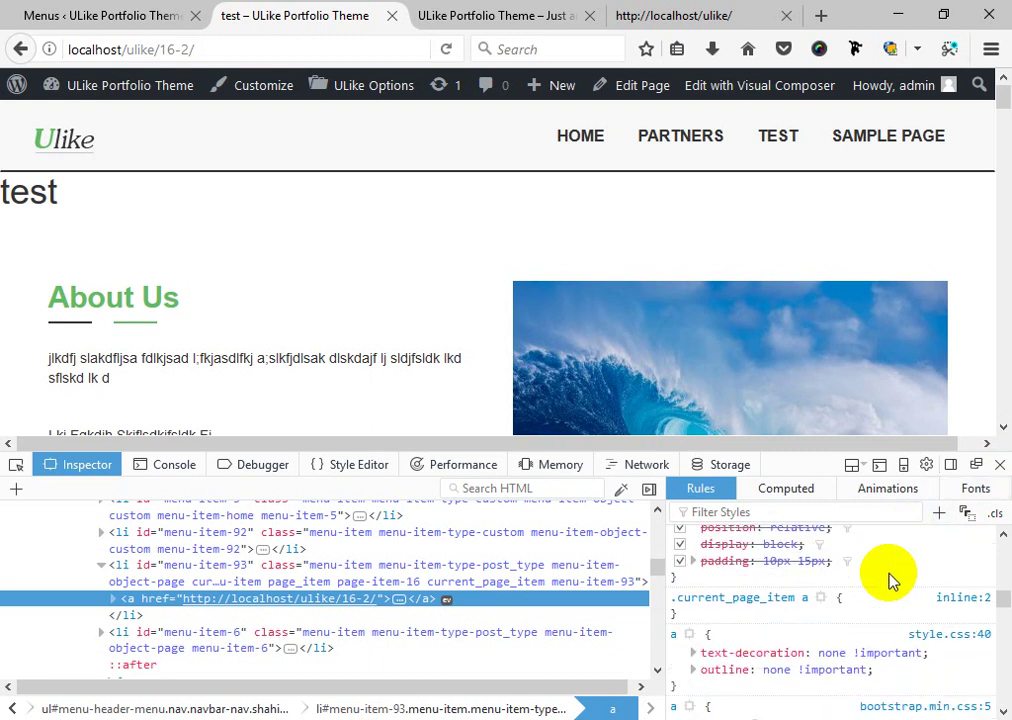
Declare color: red in the new .current_page_item a rule.
left_click(753, 610)
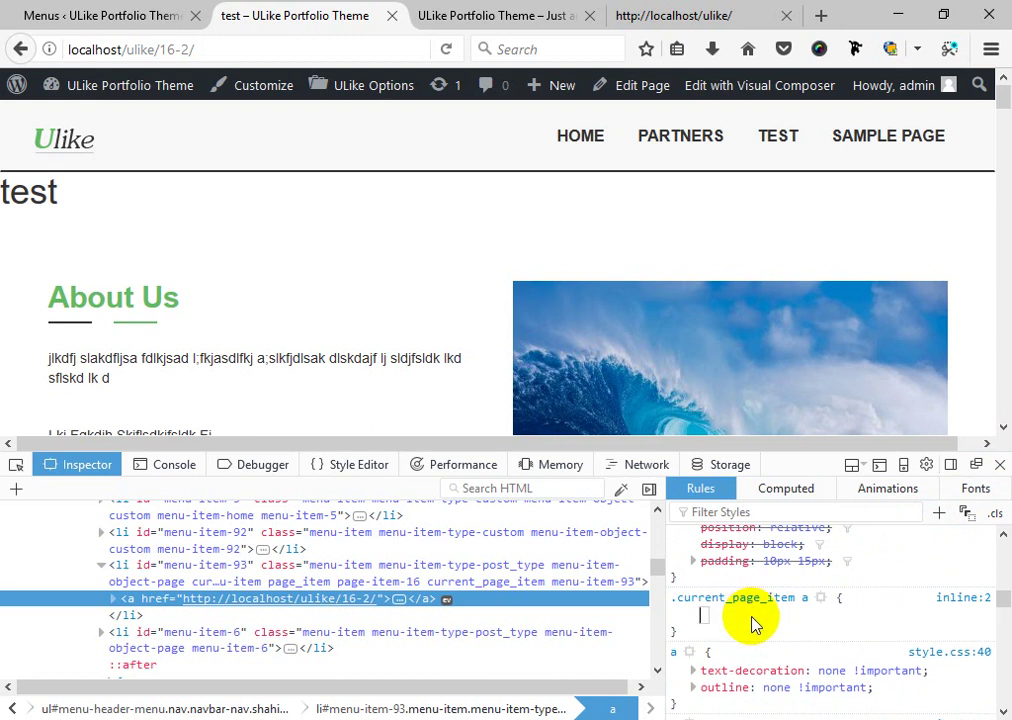
type("color")
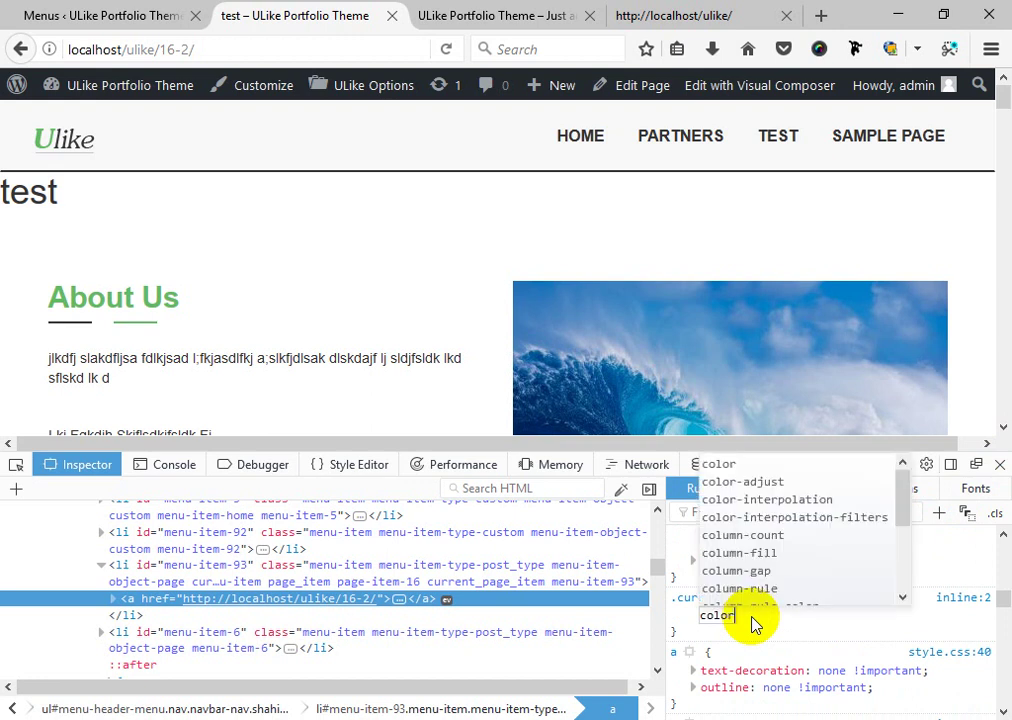
key("Tab")
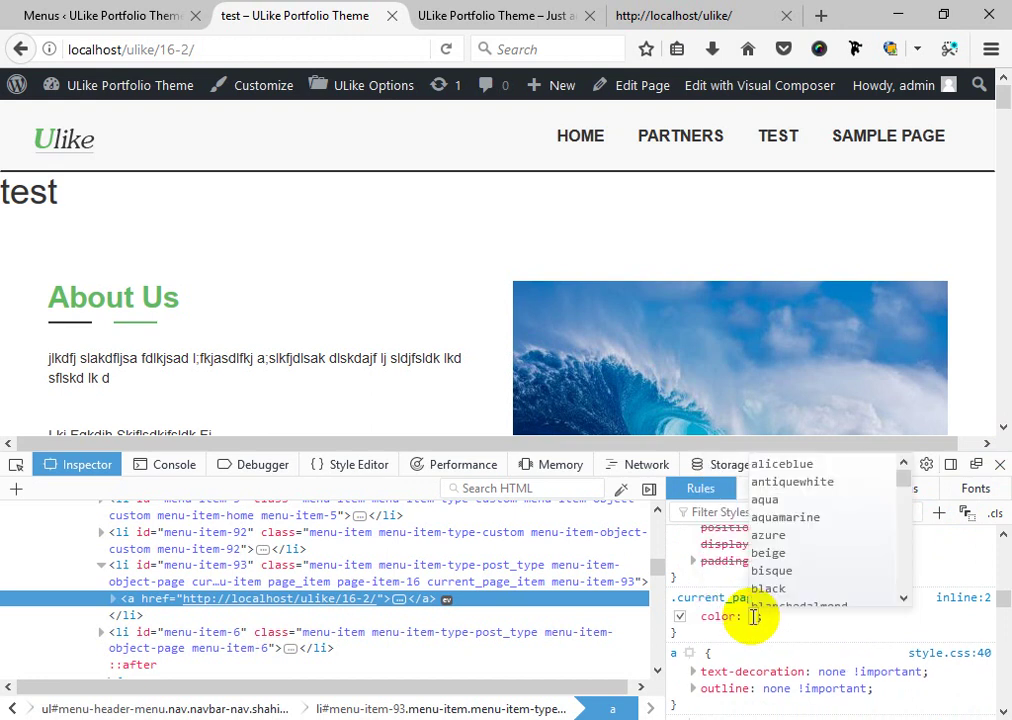
type("red")
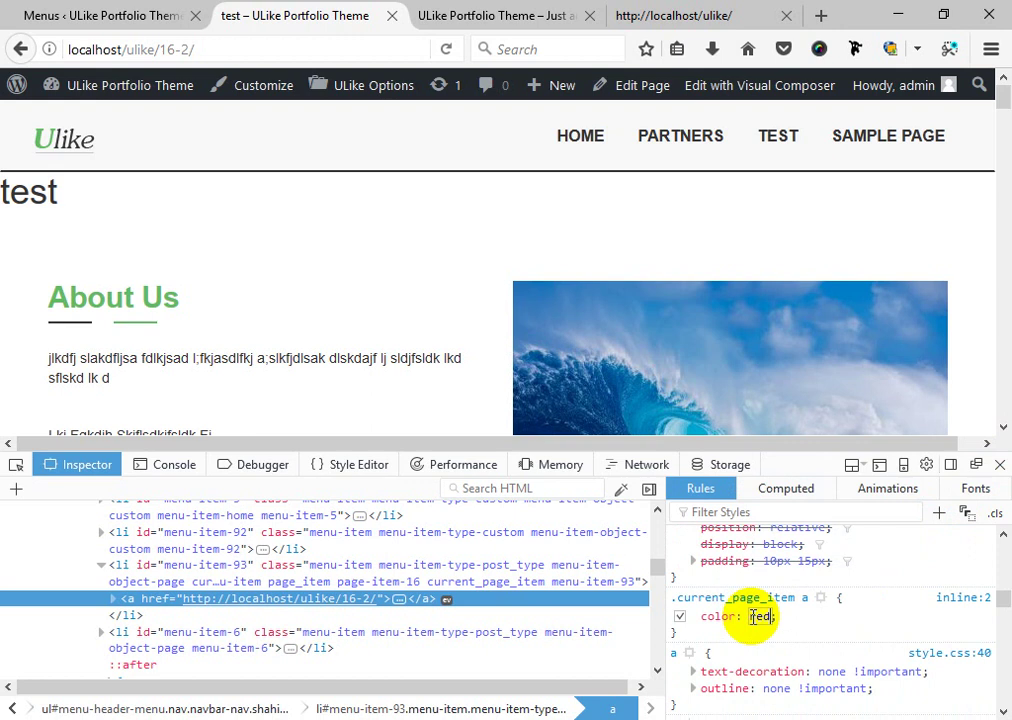
key("Return")
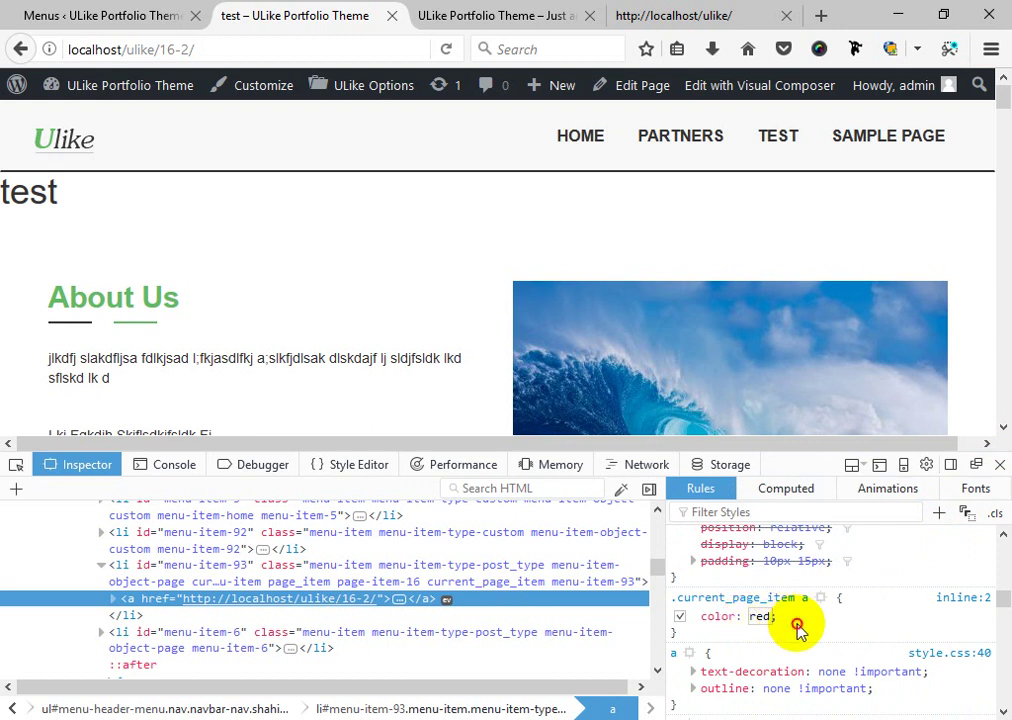
Open the color value of the .current_page_item a rule for editing at its end.
left_click(680, 617)
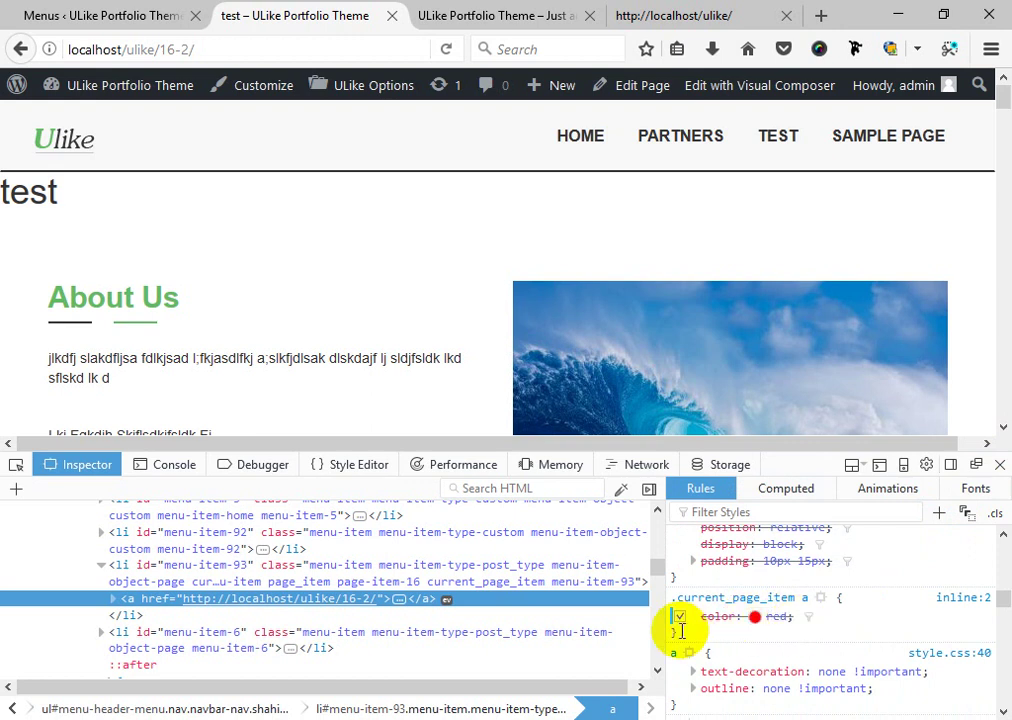
left_click(774, 616)
key("End")
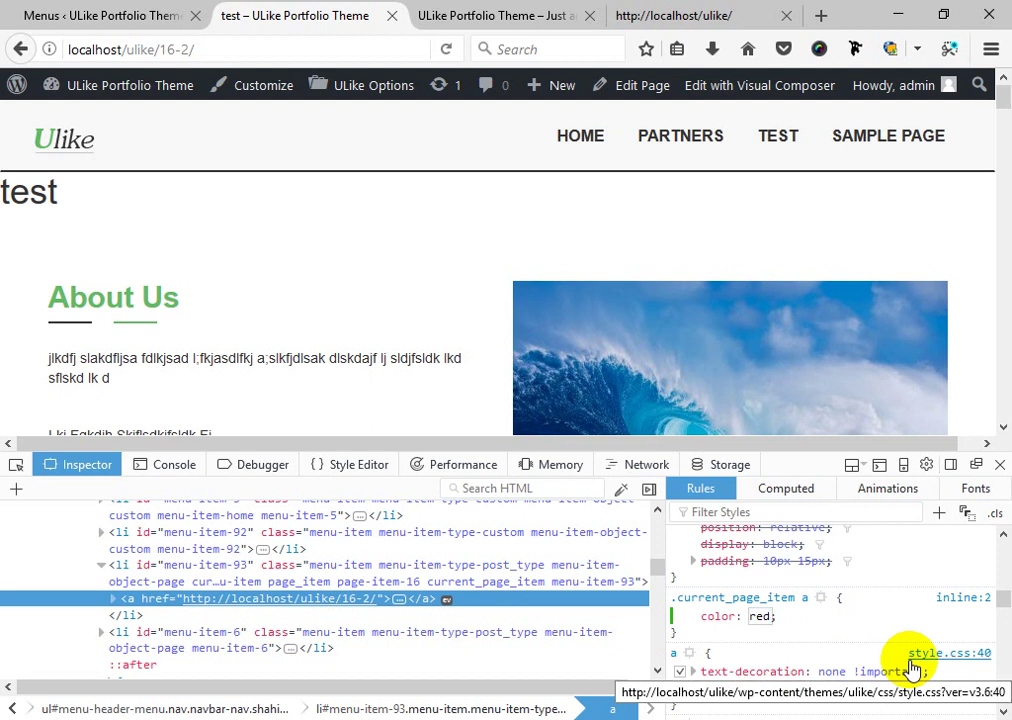
Make the .current_page_item a rule's red colour !important in the page inspector, and close the developer tools.
type("!important")
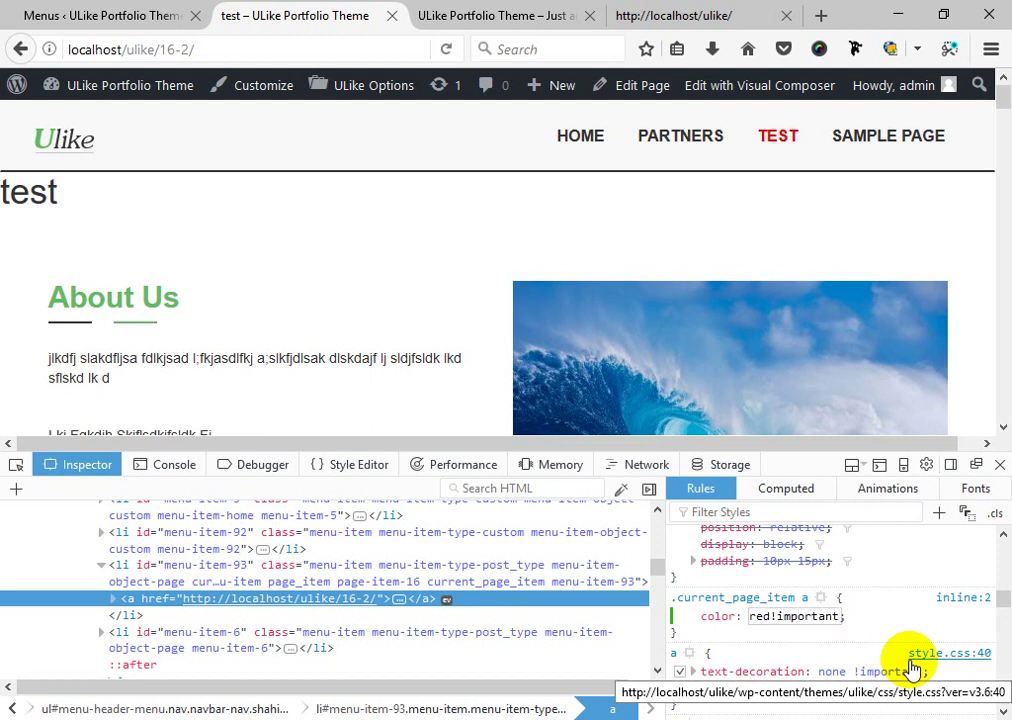
key("Return")
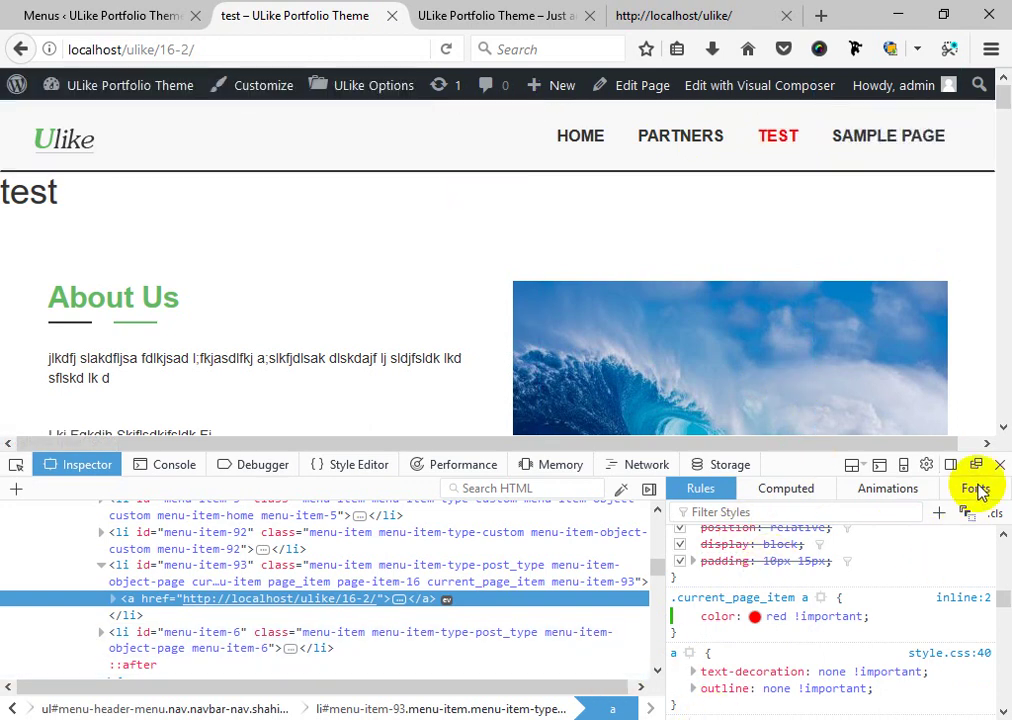
left_click(1000, 465)
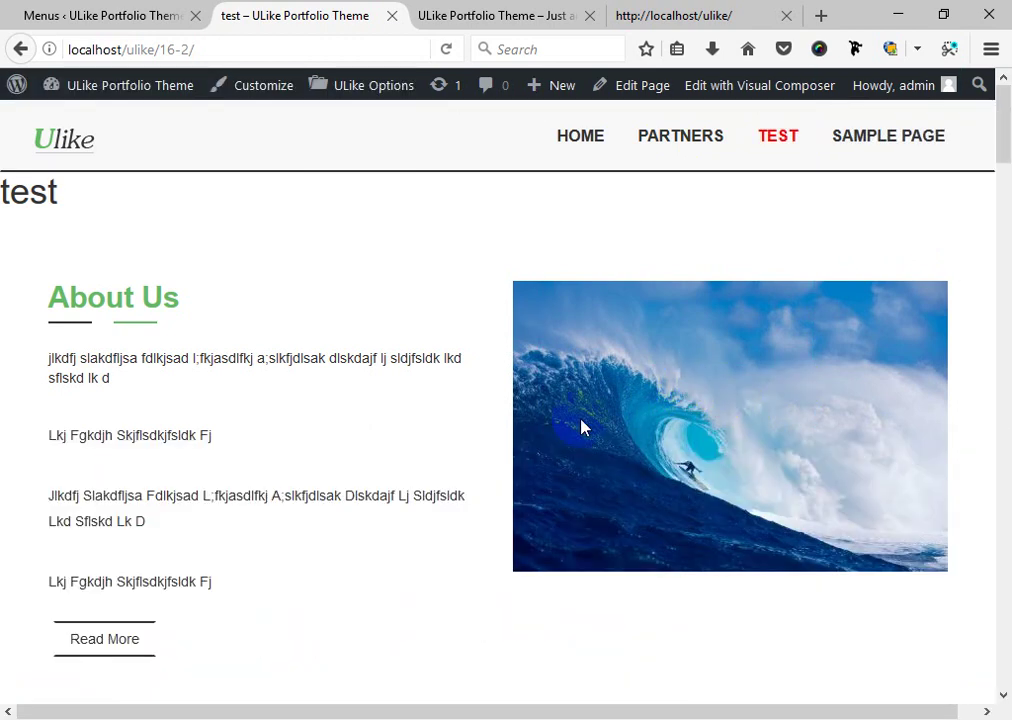
Look through the test page's sections from About Us down to Our Locations, and return to the site's home page.
scroll(583, 428, "down", 10)
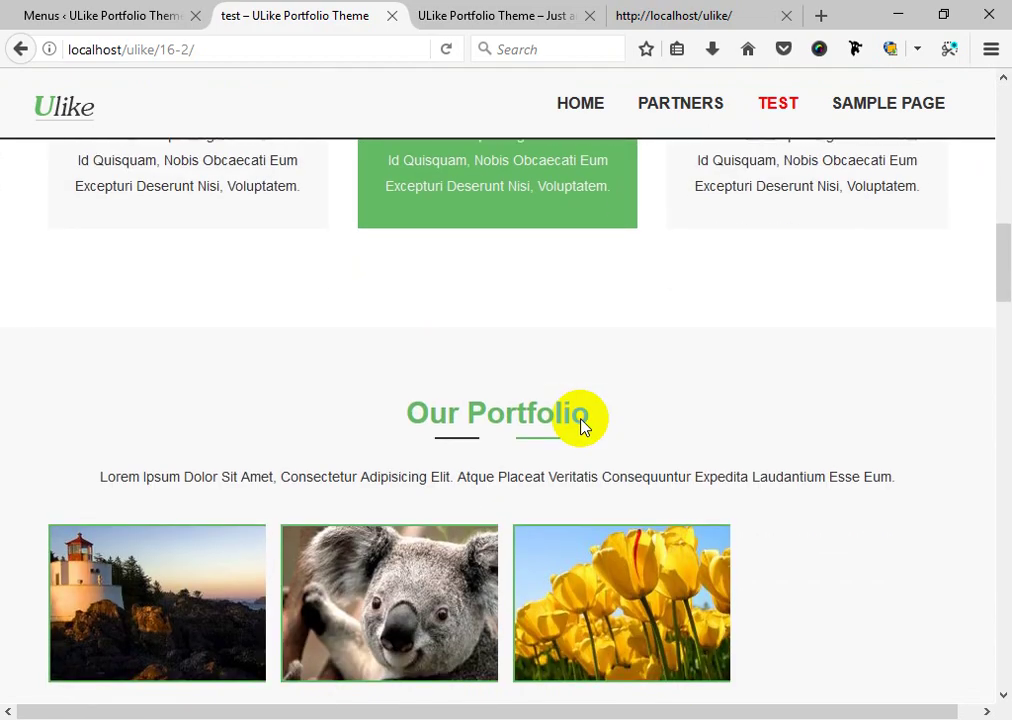
scroll(583, 428, "down", 9)
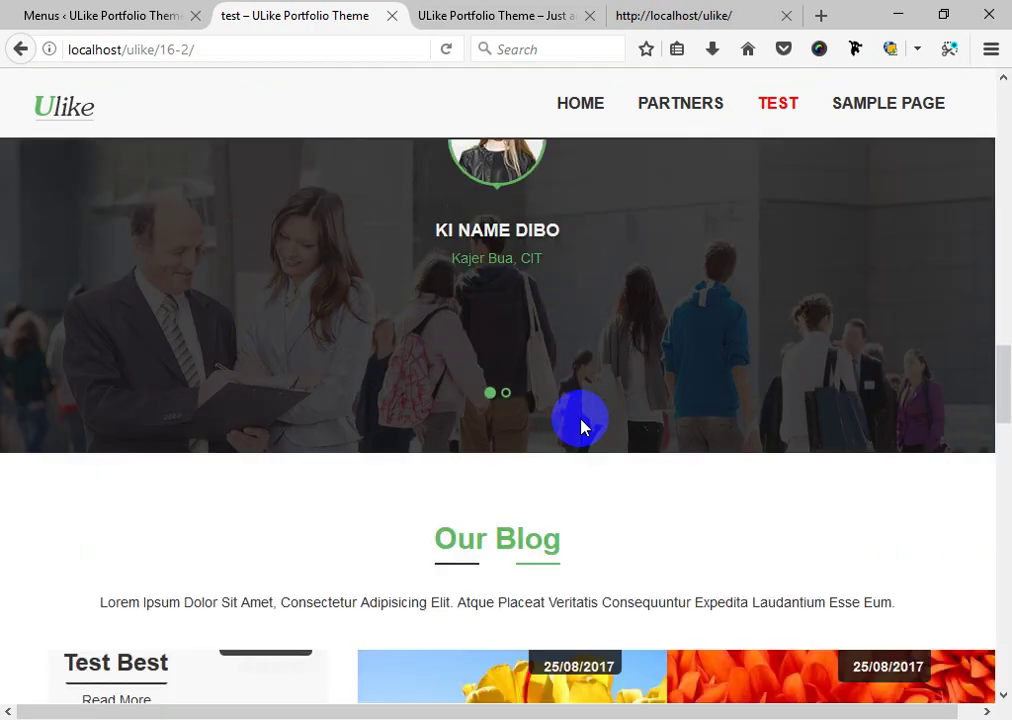
scroll(583, 428, "down", 10)
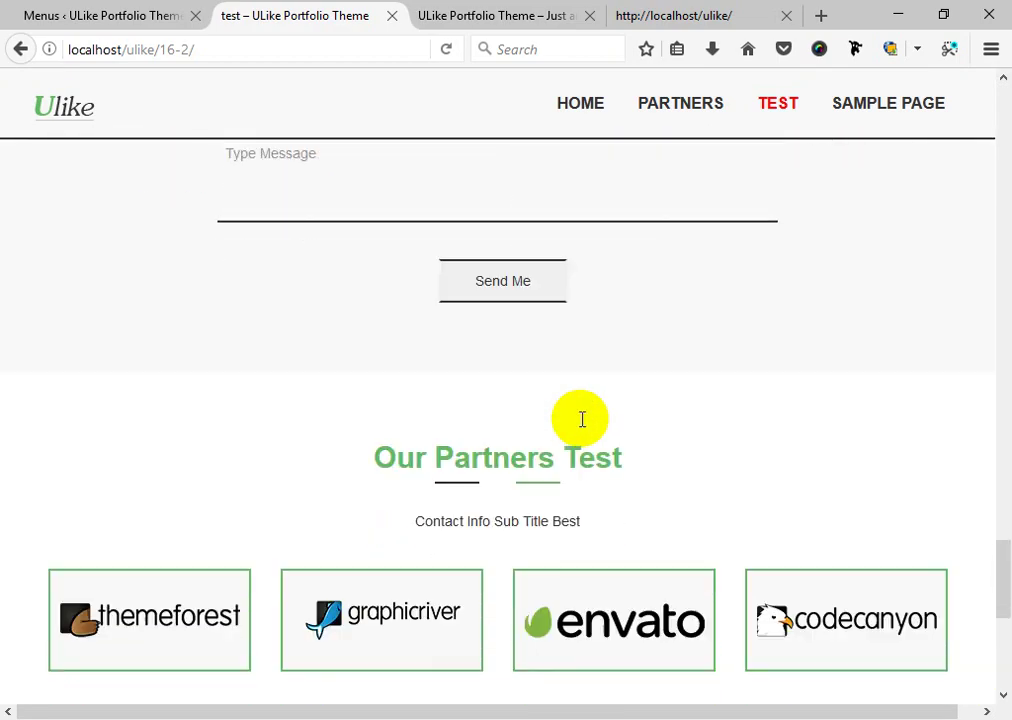
scroll(582, 419, "down", 3)
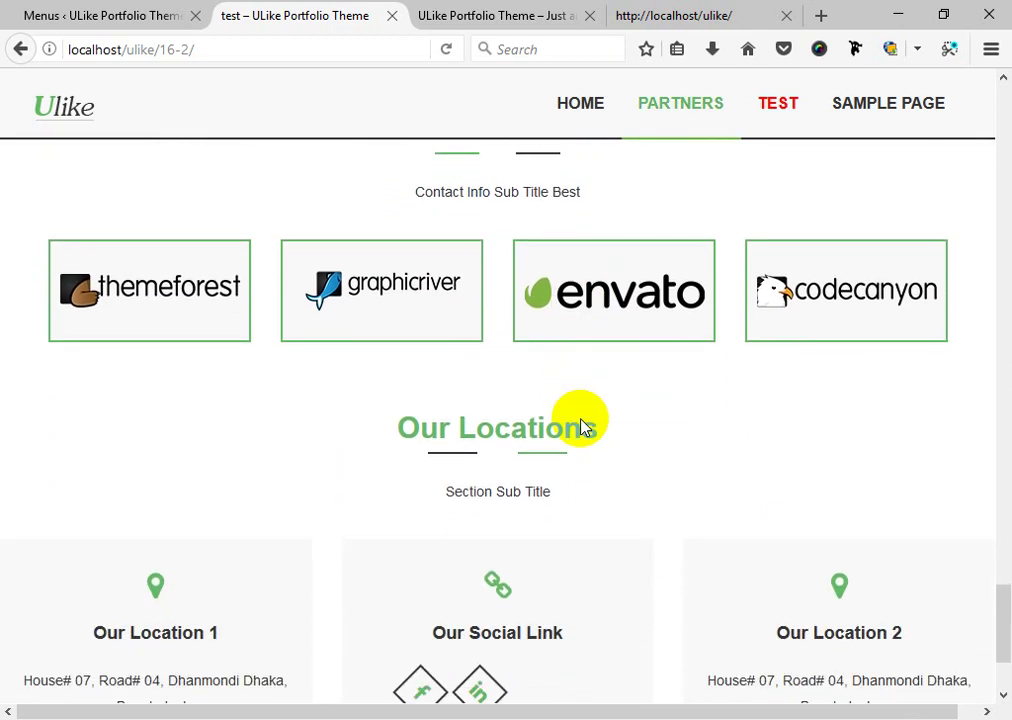
scroll(582, 420, "up", 3)
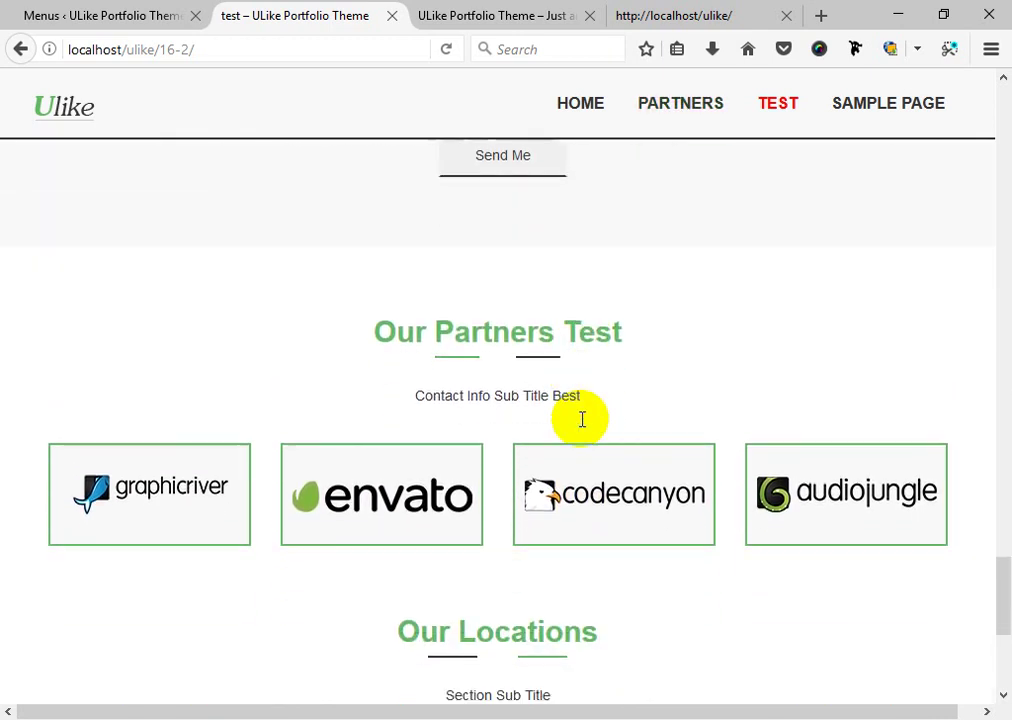
scroll(582, 420, "down", 3)
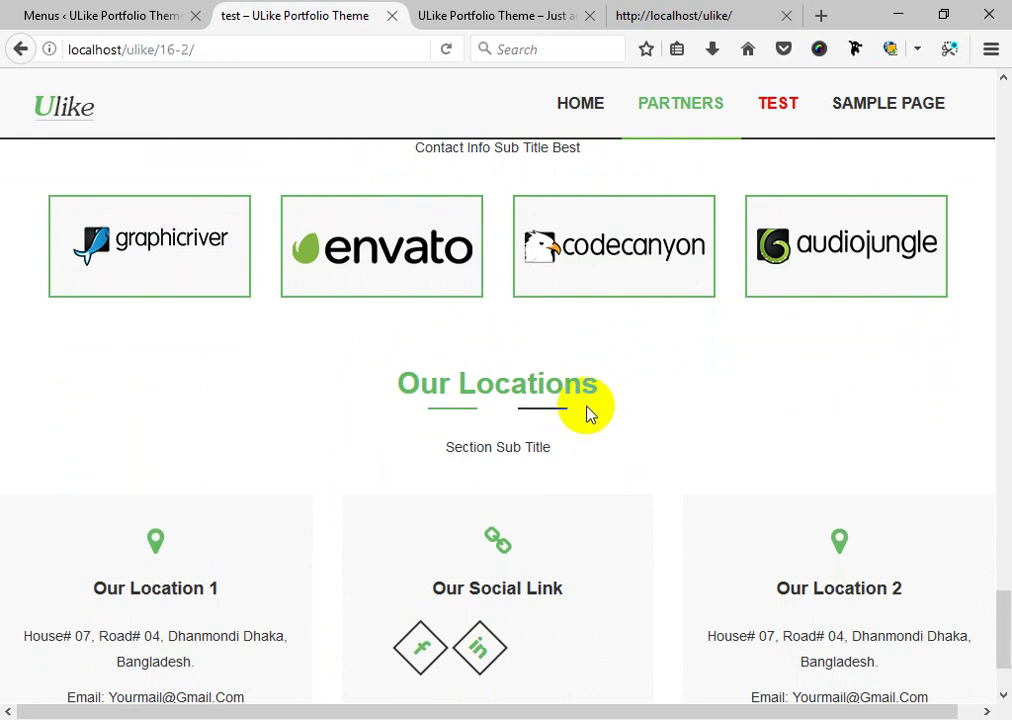
scroll(588, 414, "up", 6)
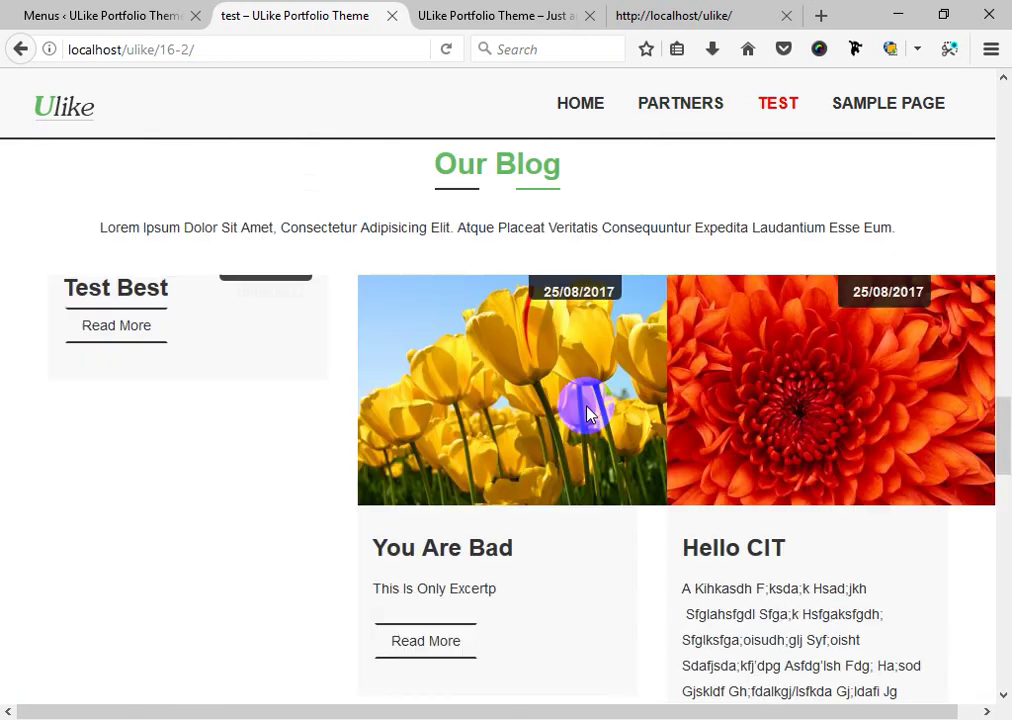
scroll(588, 414, "up", 10)
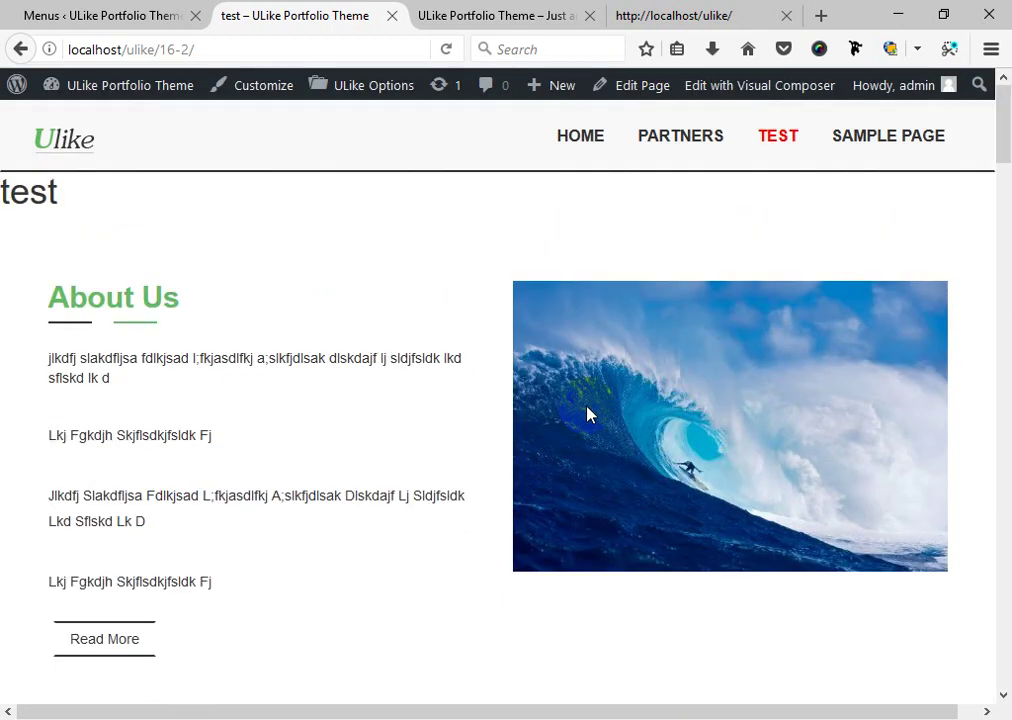
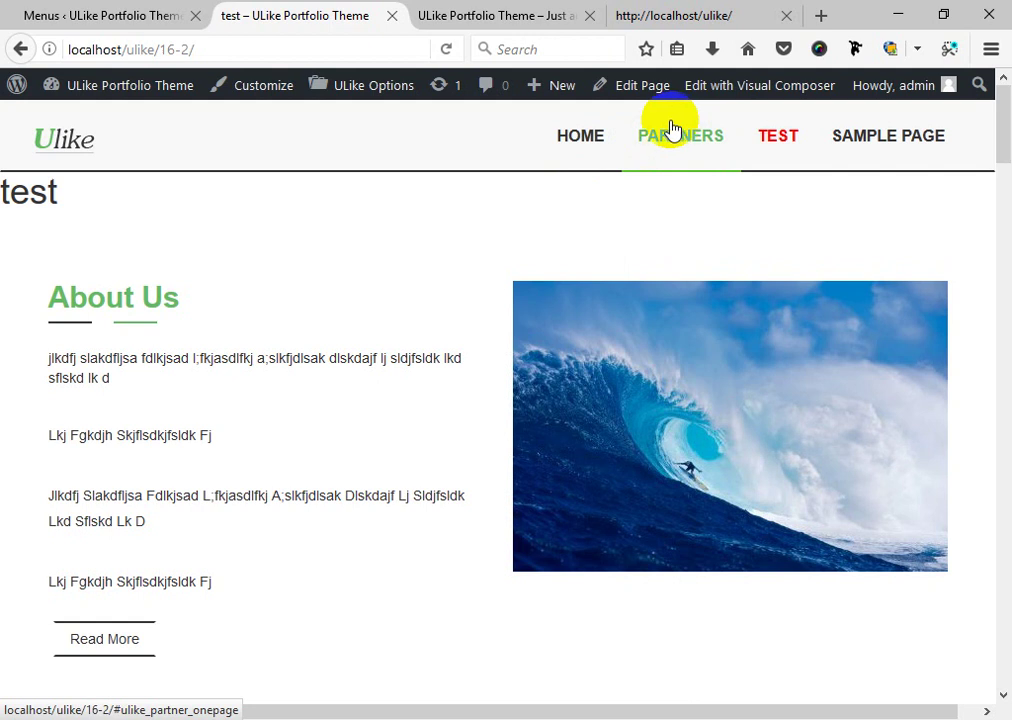
left_click(80, 138)
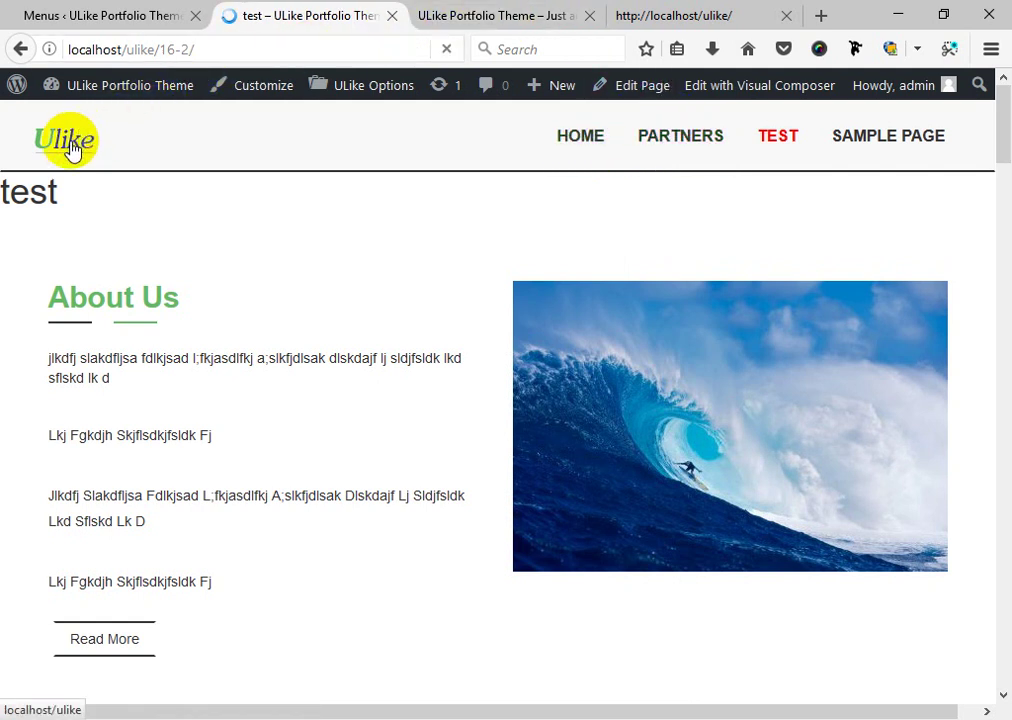
Go back to the WordPress admin and open the page for adding new plugins.
left_click(115, 17)
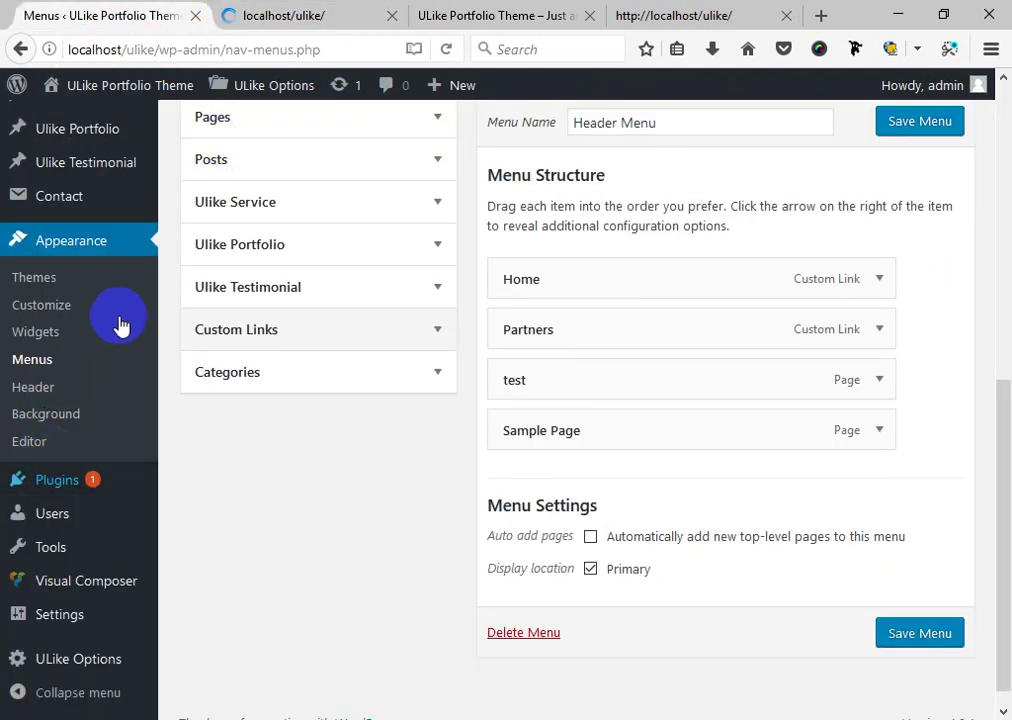
mouse_move(90, 479)
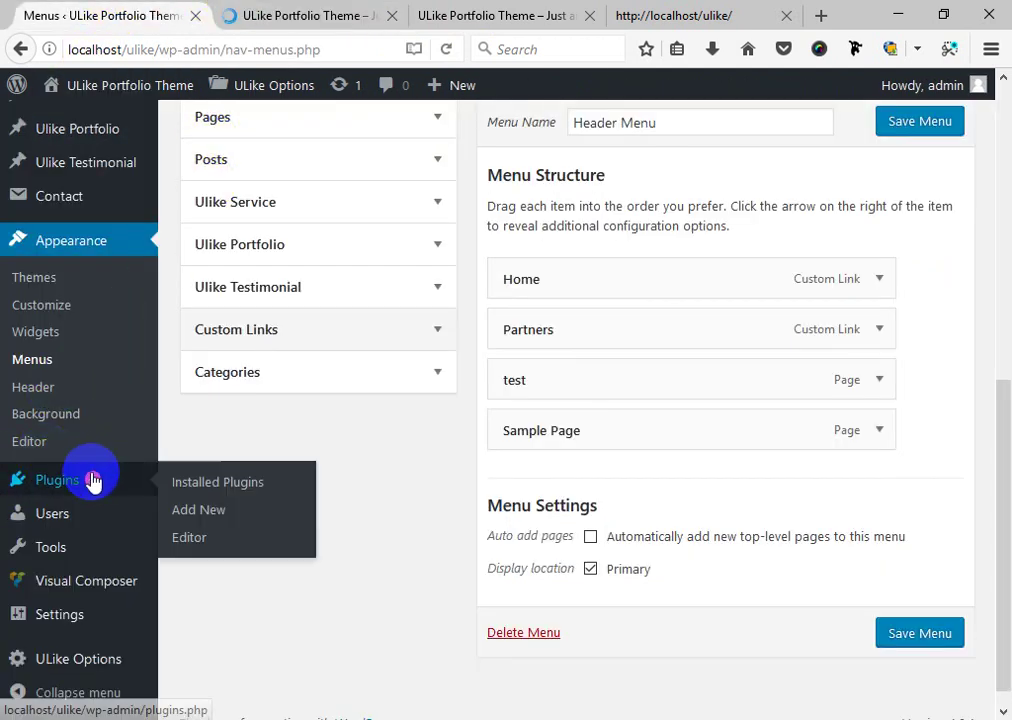
left_click(214, 514)
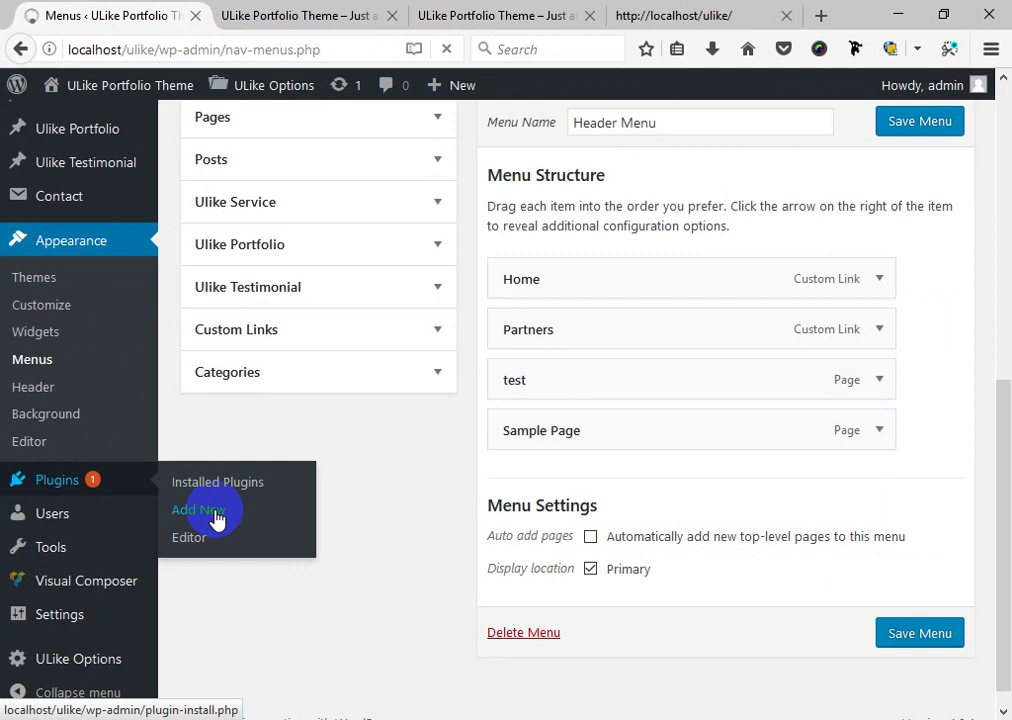
left_click(216, 518)
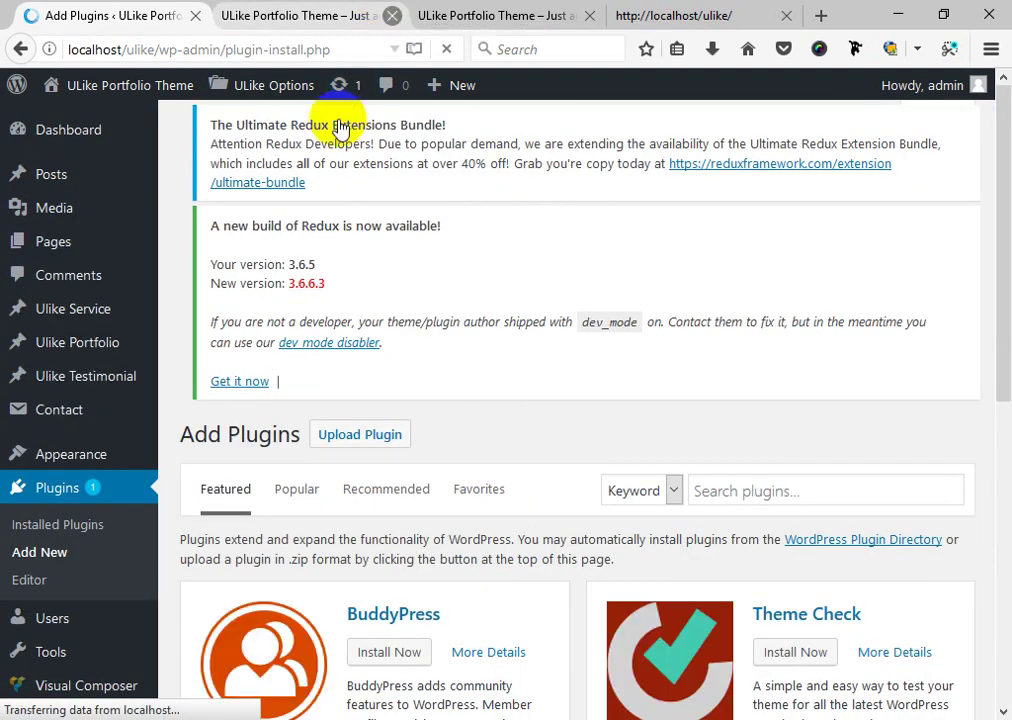
Install and activate the featured Theme Check plugin.
left_click(815, 491)
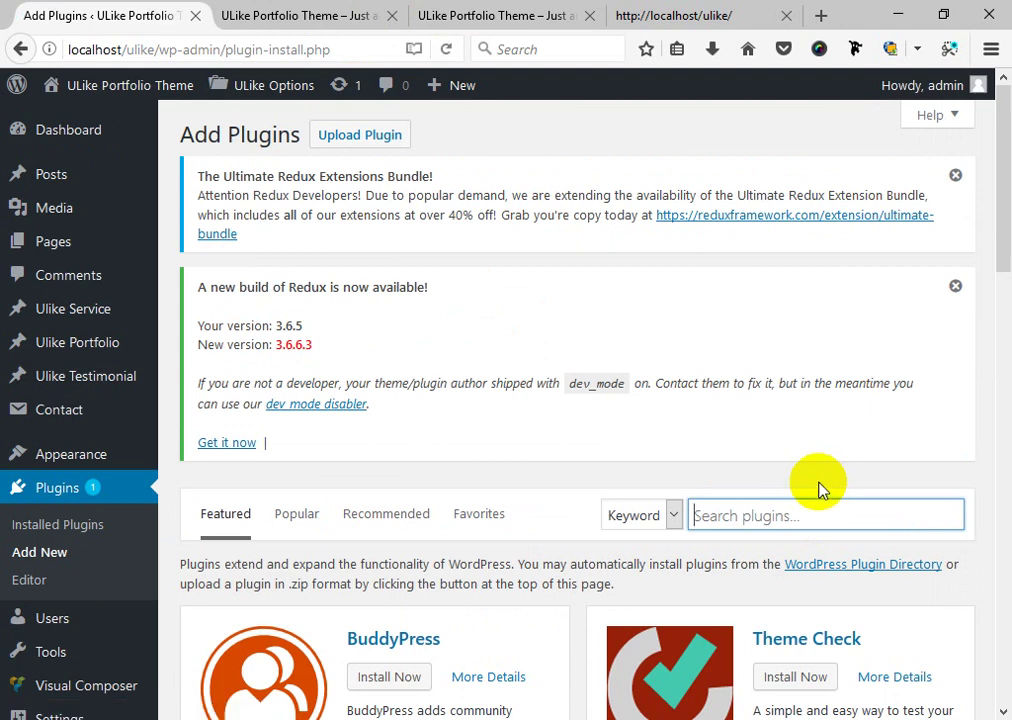
scroll(818, 489, "down", 5)
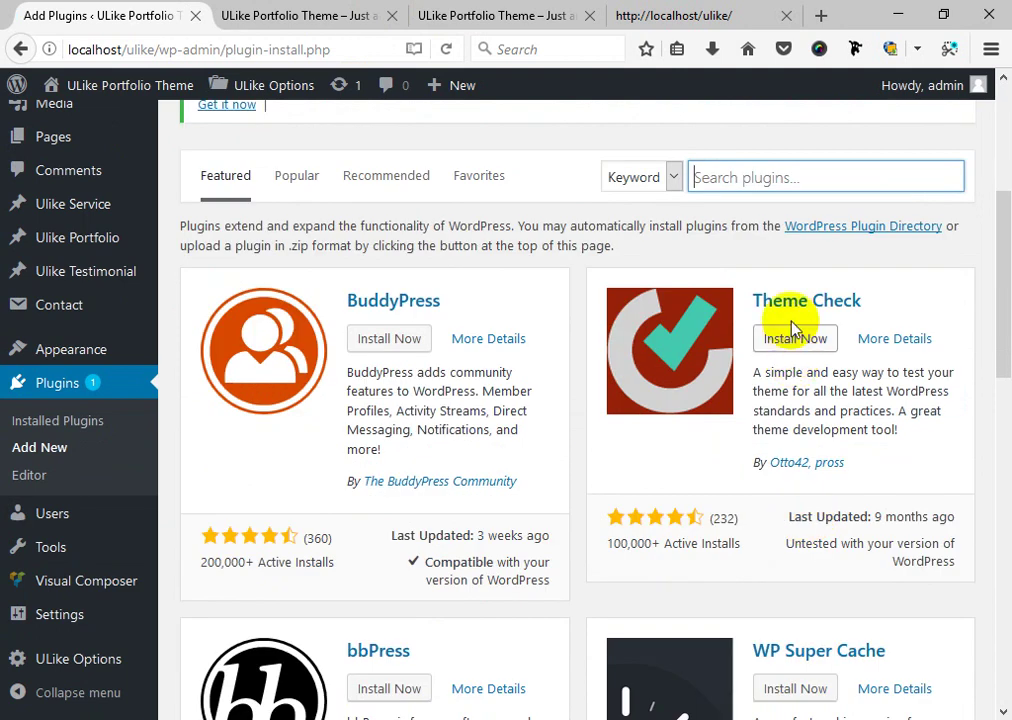
left_click(793, 340)
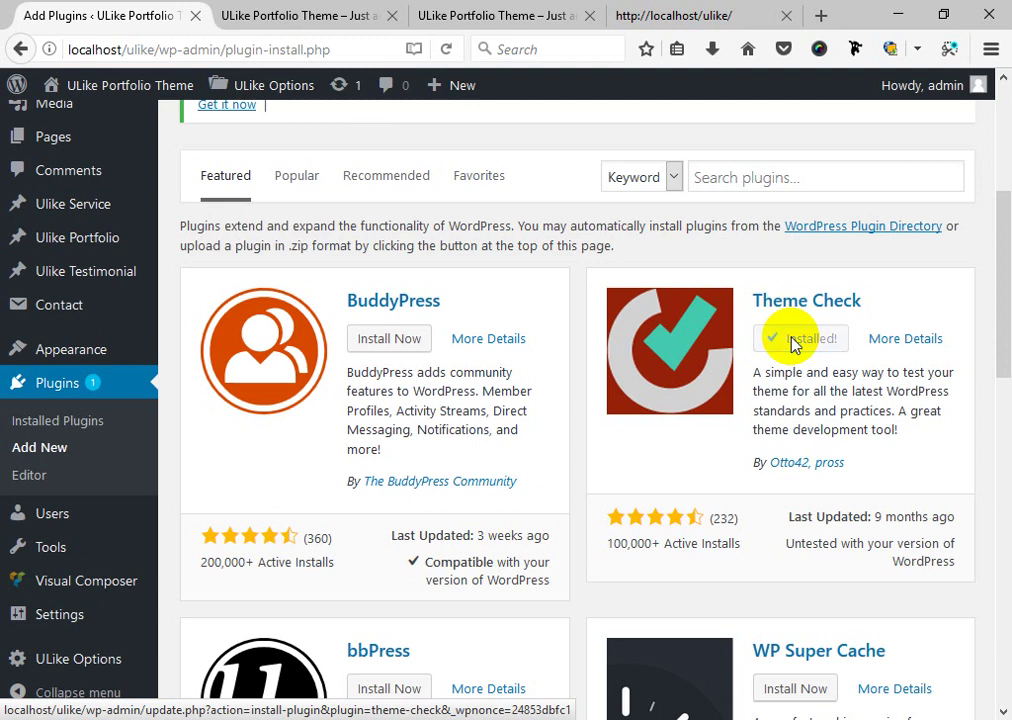
left_click(787, 340)
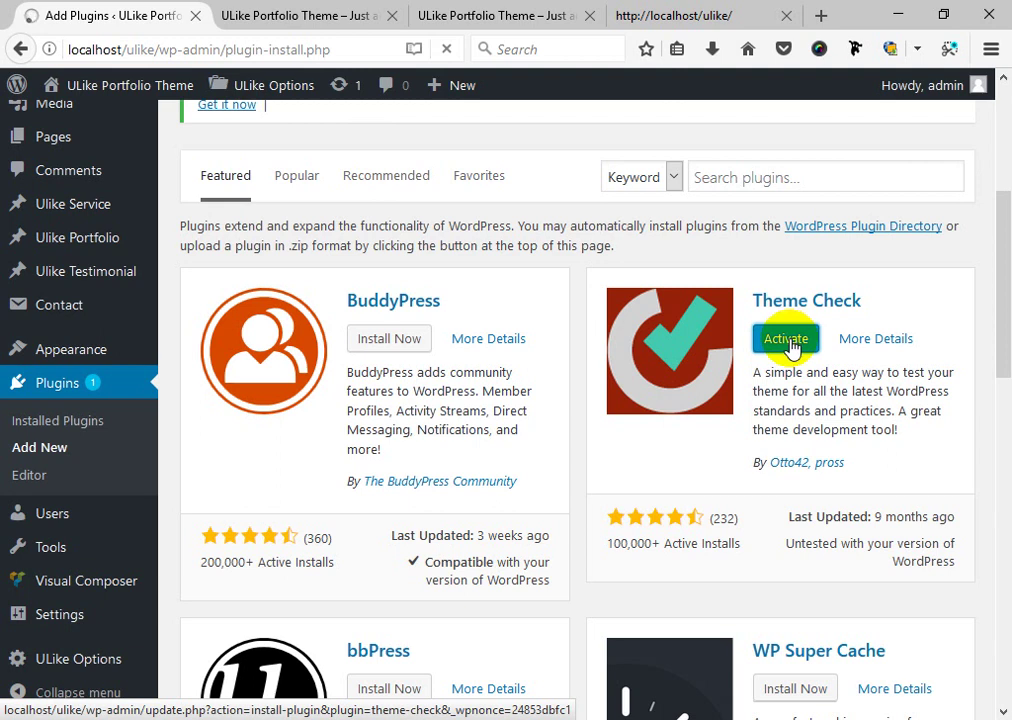
left_click(788, 340)
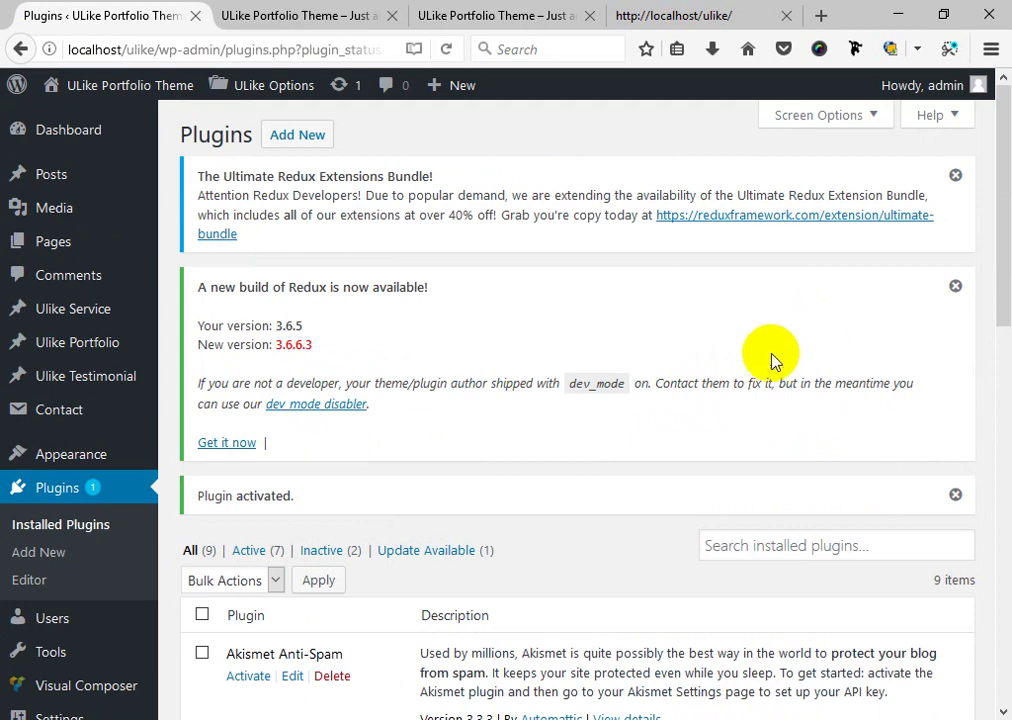
Review the installed plugins, return to adding plugins and search for "themeforest check".
scroll(709, 355, "down", 1)
scroll(709, 355, "down", 10)
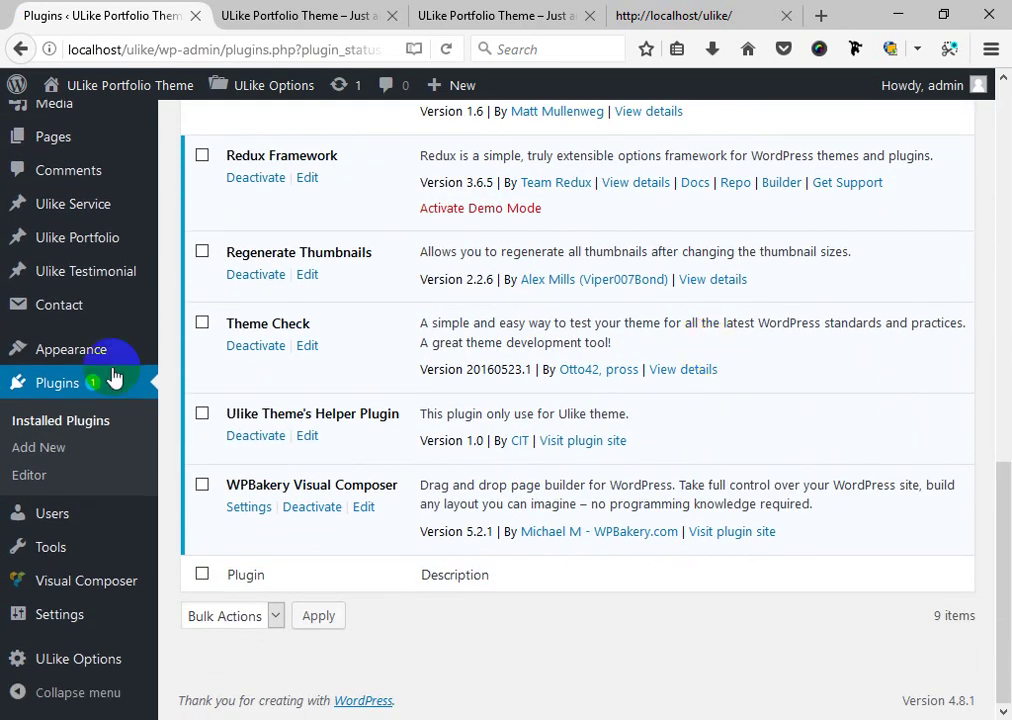
scroll(277, 331, "up", 11)
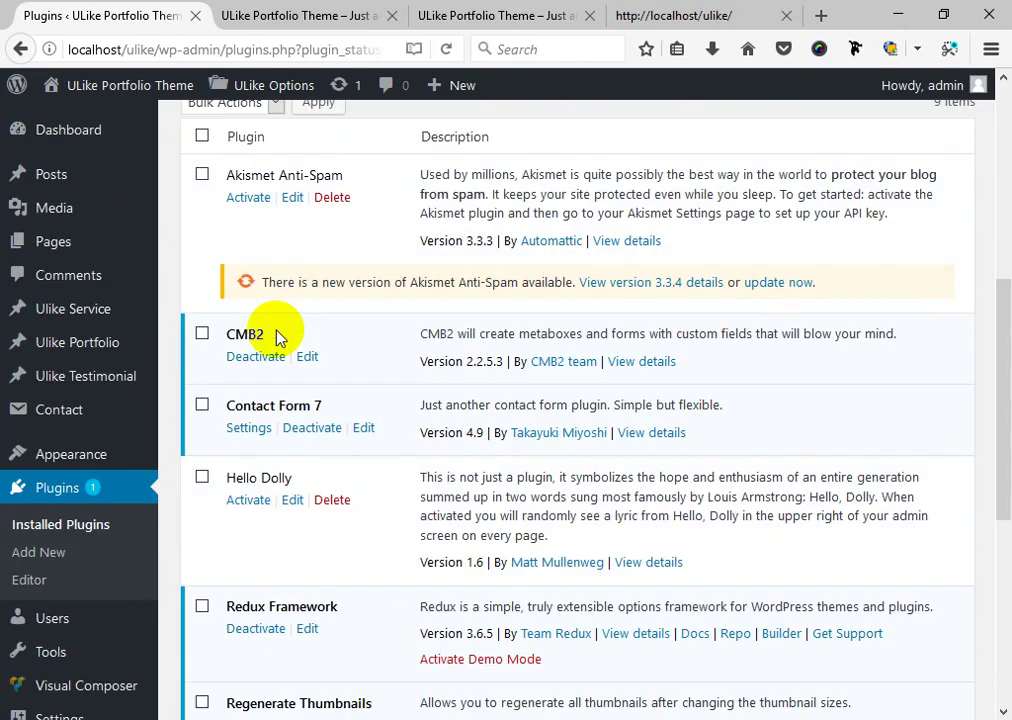
left_click(18, 558)
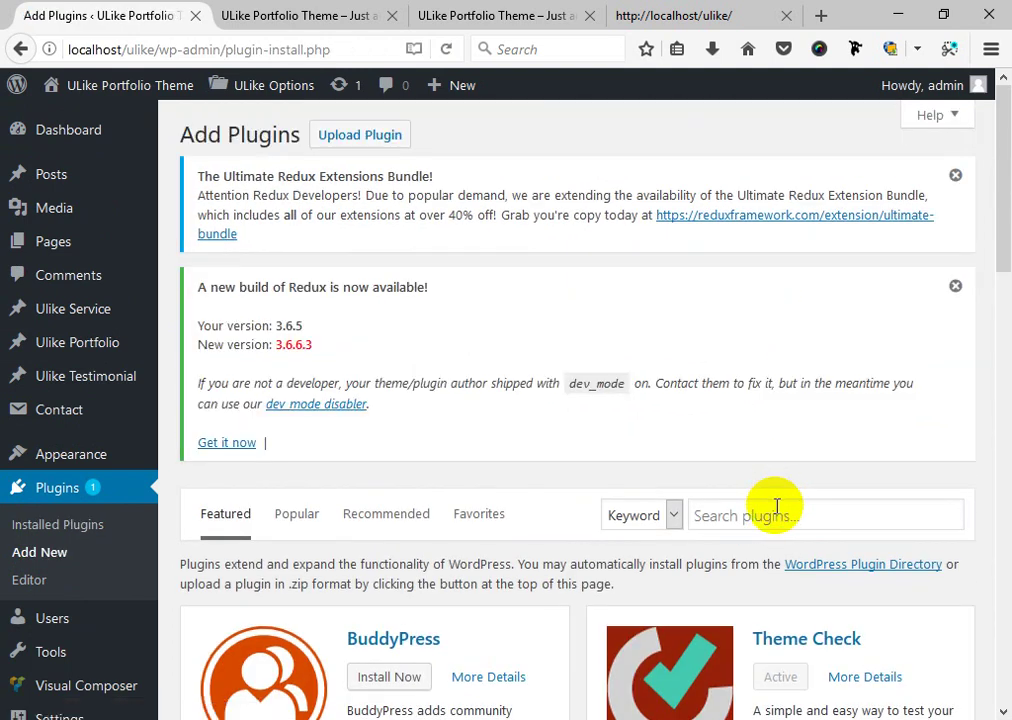
left_click(773, 515)
type("them")
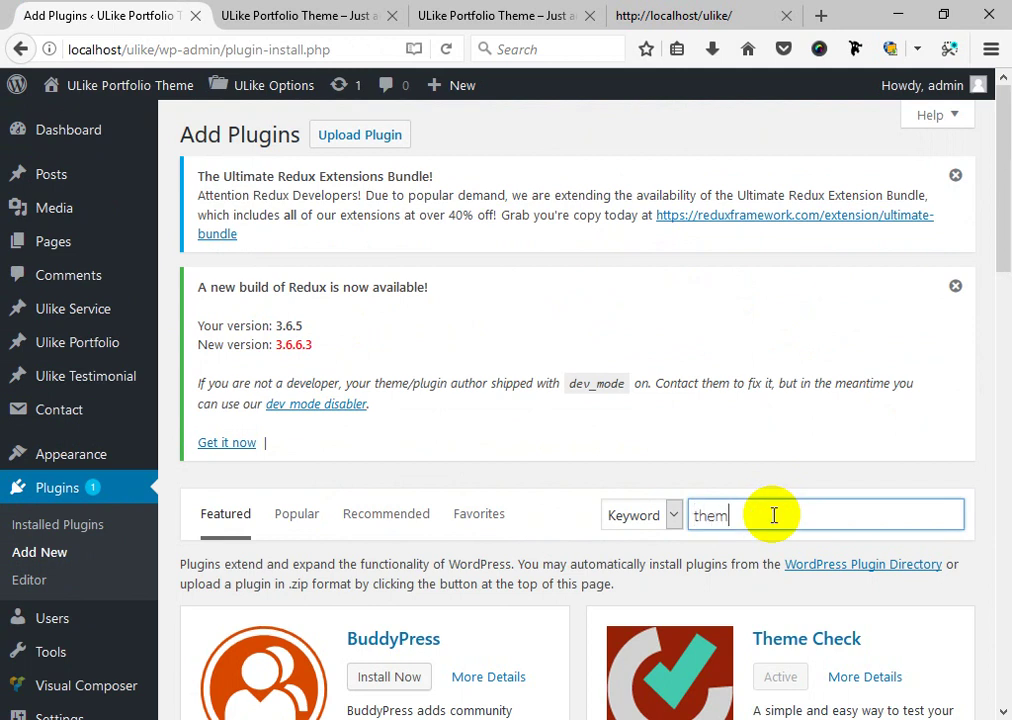
type("eforest")
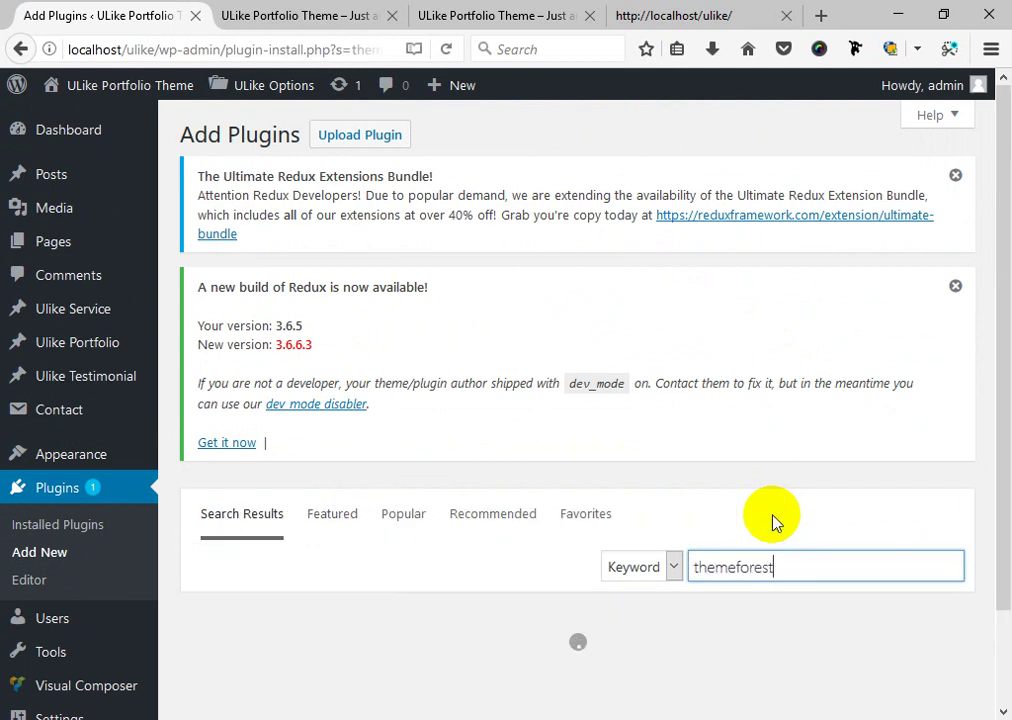
type(" check")
Open the ThemeForest-Check plugin's details in a new browser tab, read its description and close that tab.
scroll(773, 520, "down", 1)
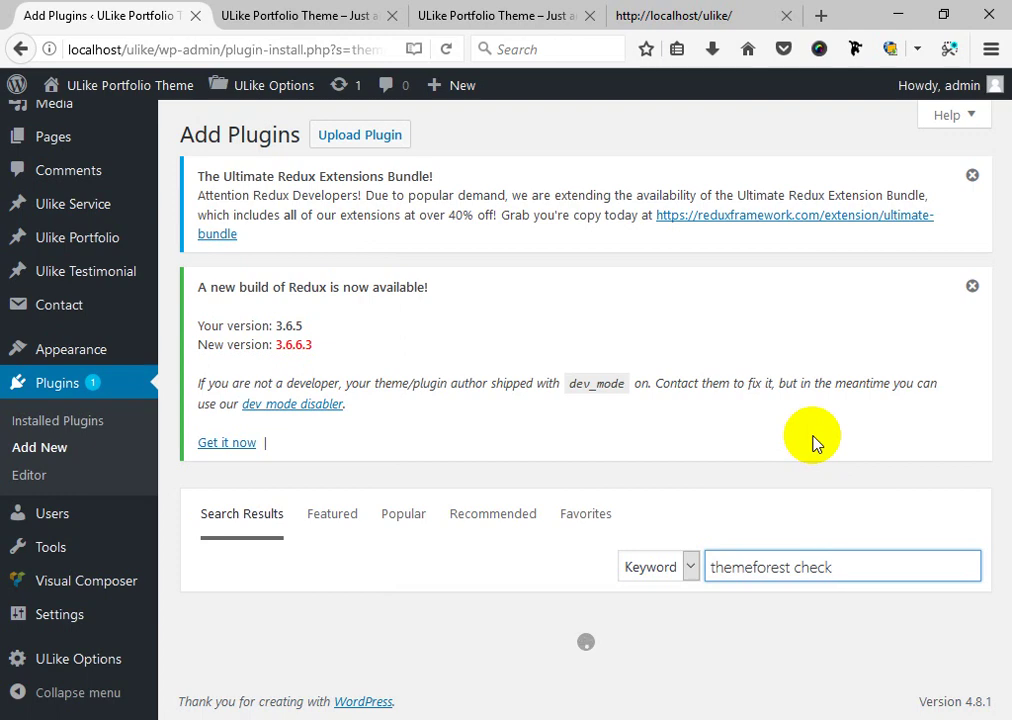
scroll(812, 443, "down", 5)
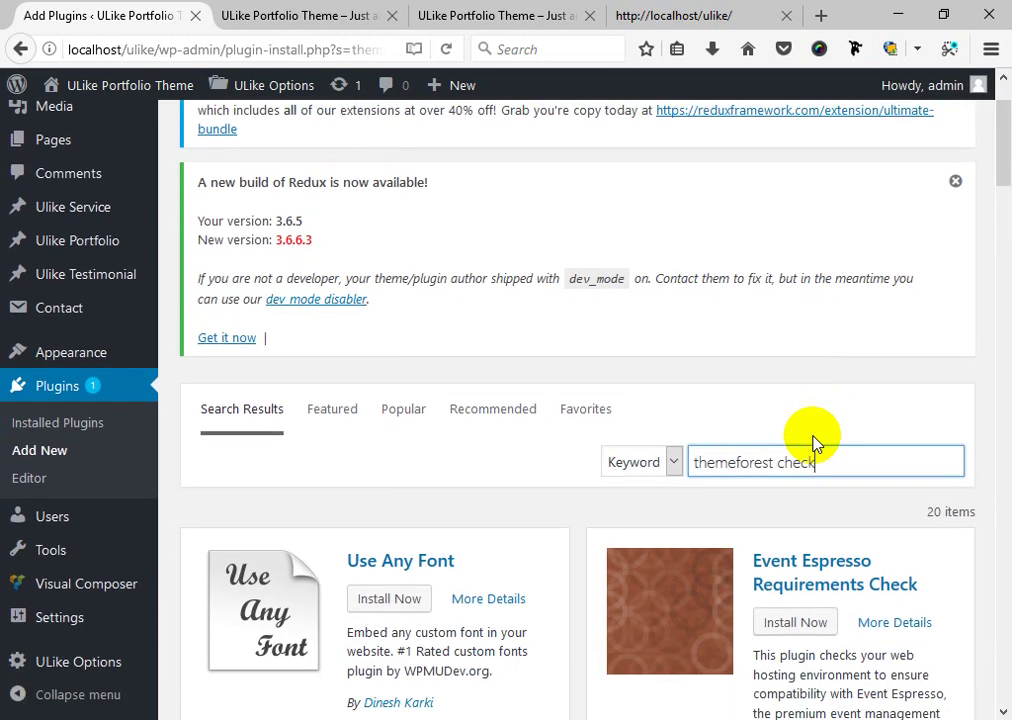
scroll(812, 443, "down", 3)
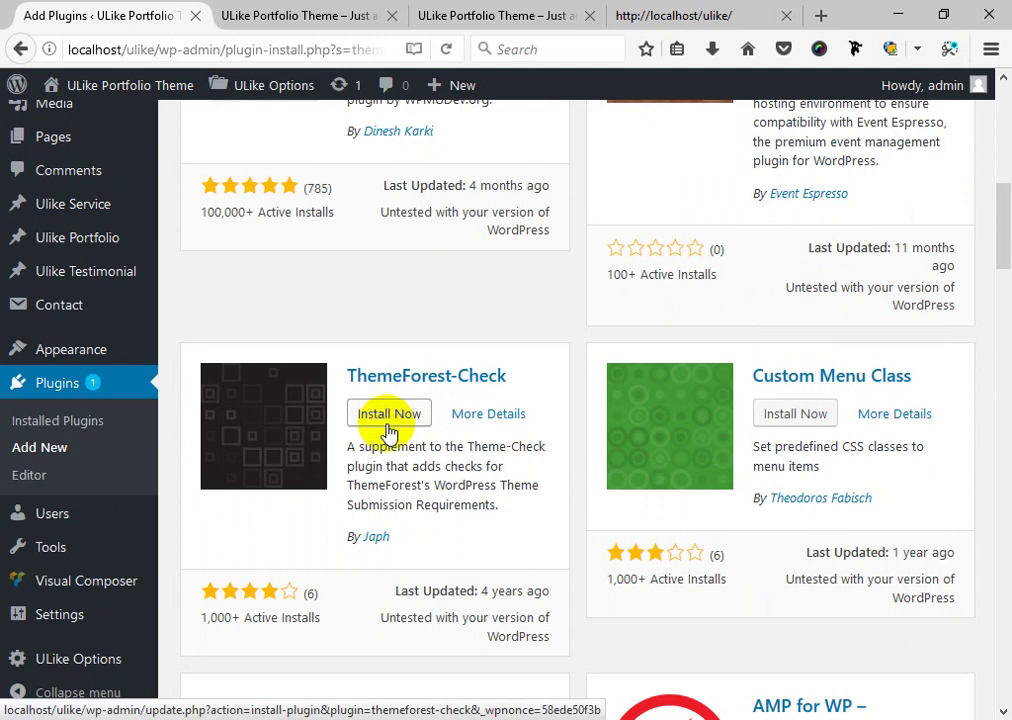
right_click(395, 375)
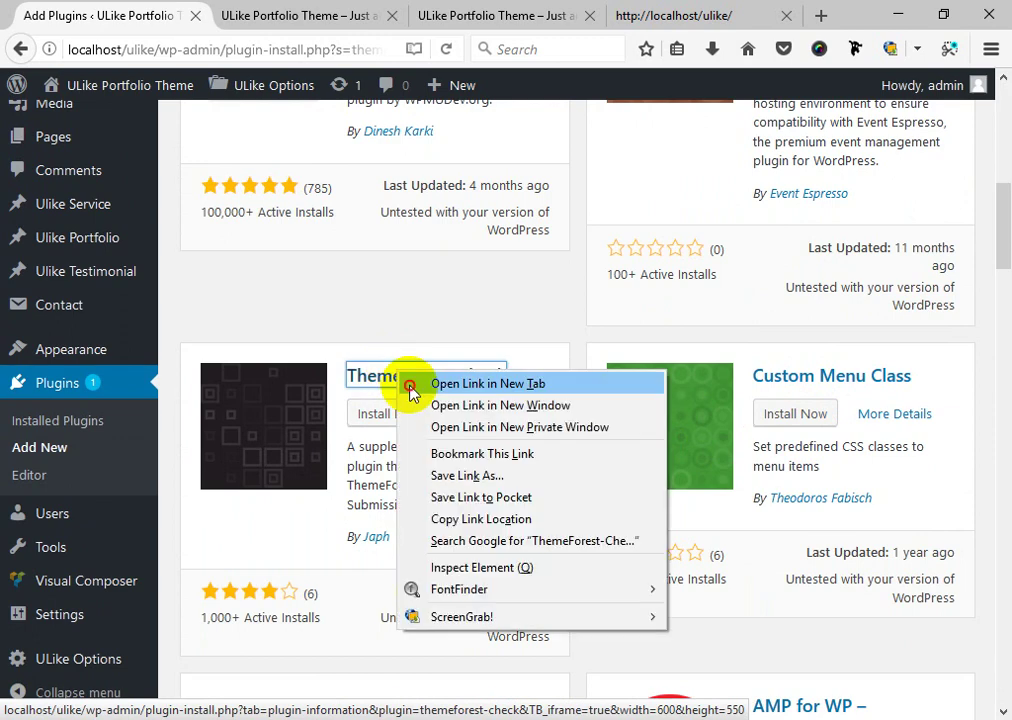
left_click(460, 384)
scroll(470, 463, "down", 3)
scroll(470, 463, "down", 5)
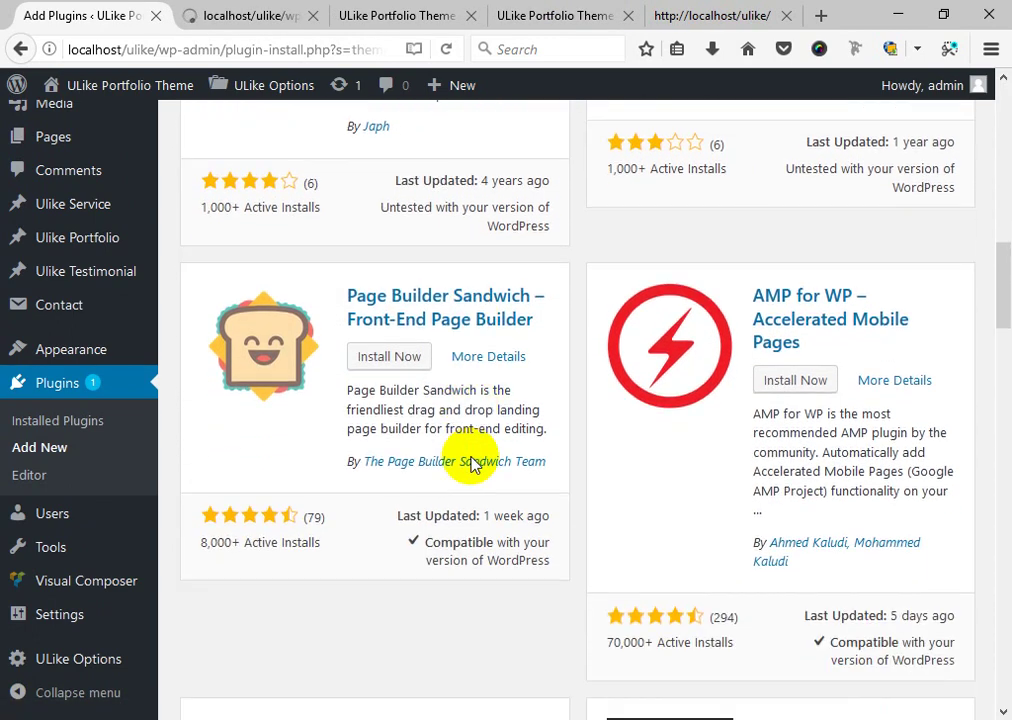
scroll(470, 463, "up", 5)
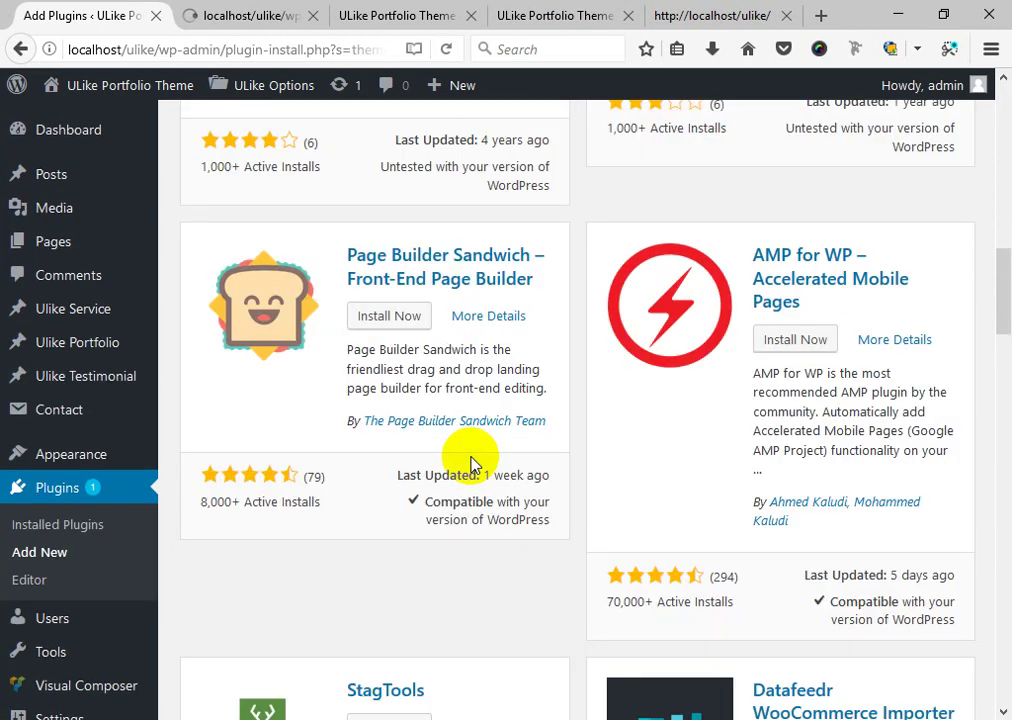
left_click(258, 12)
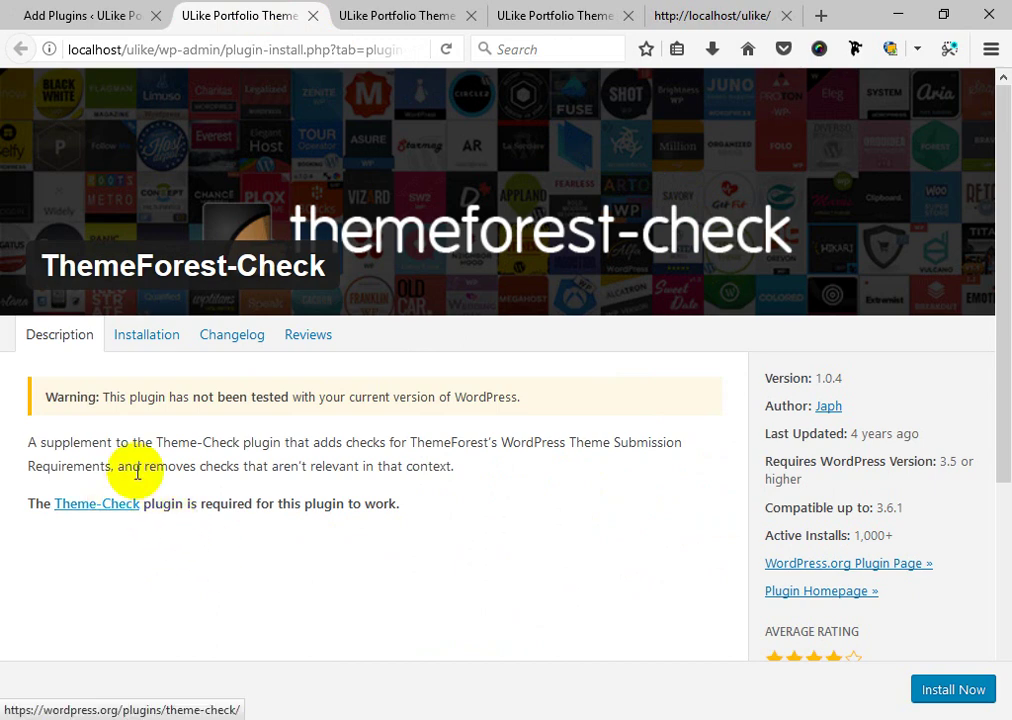
left_click(312, 17)
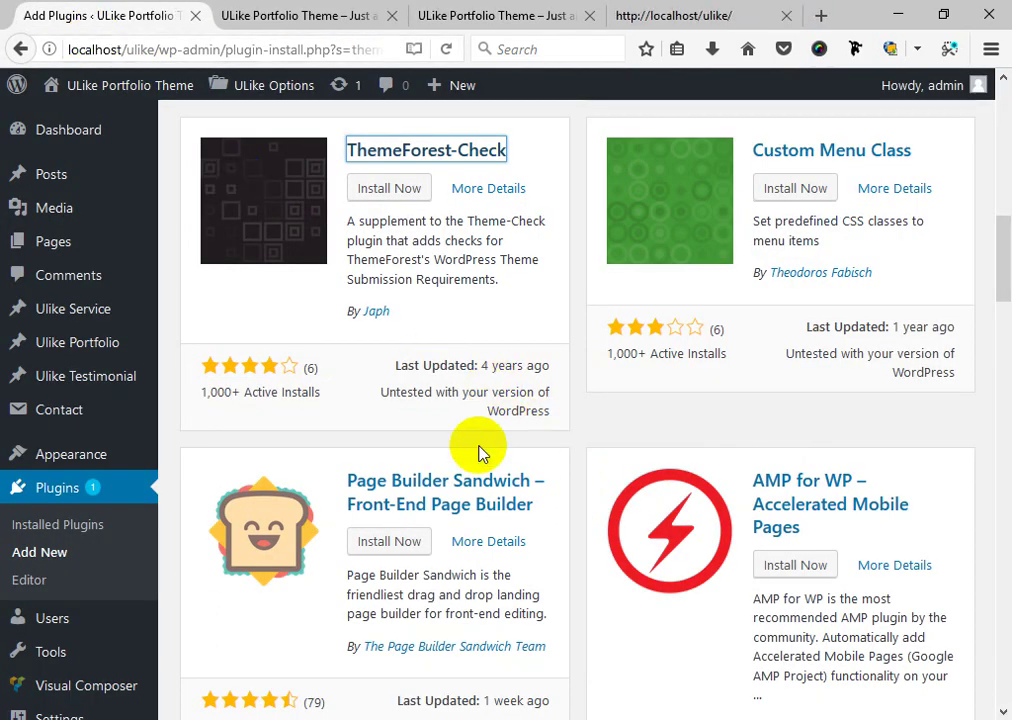
Install and activate the ThemeForest-Check plugin, and look through the installed plugins list.
left_click(401, 192)
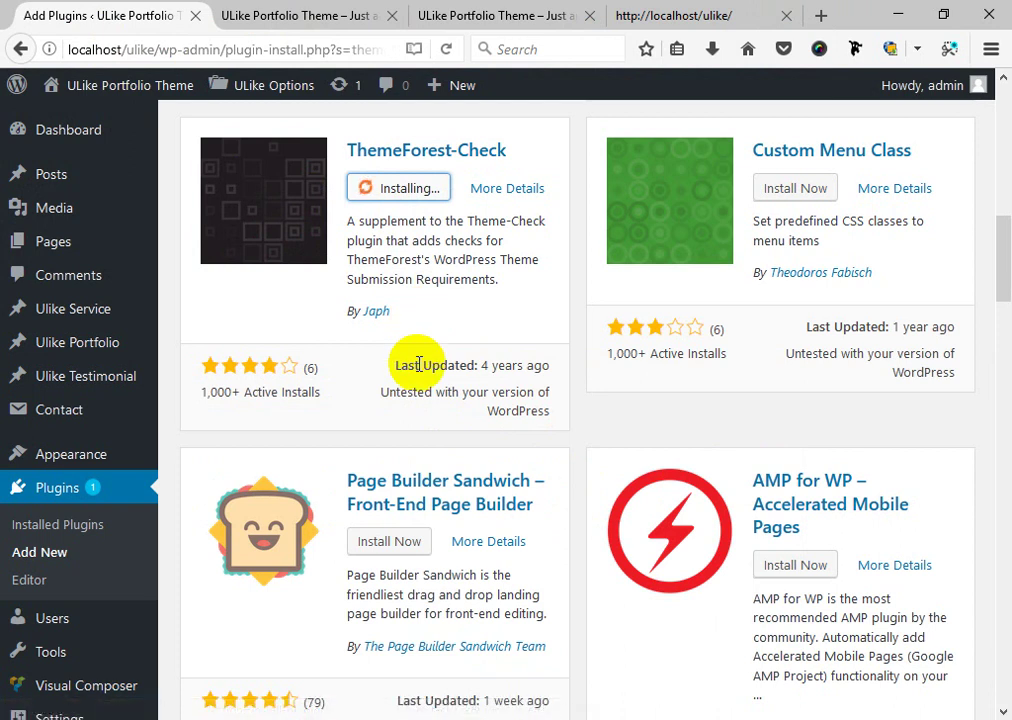
scroll(418, 358, "up", 1)
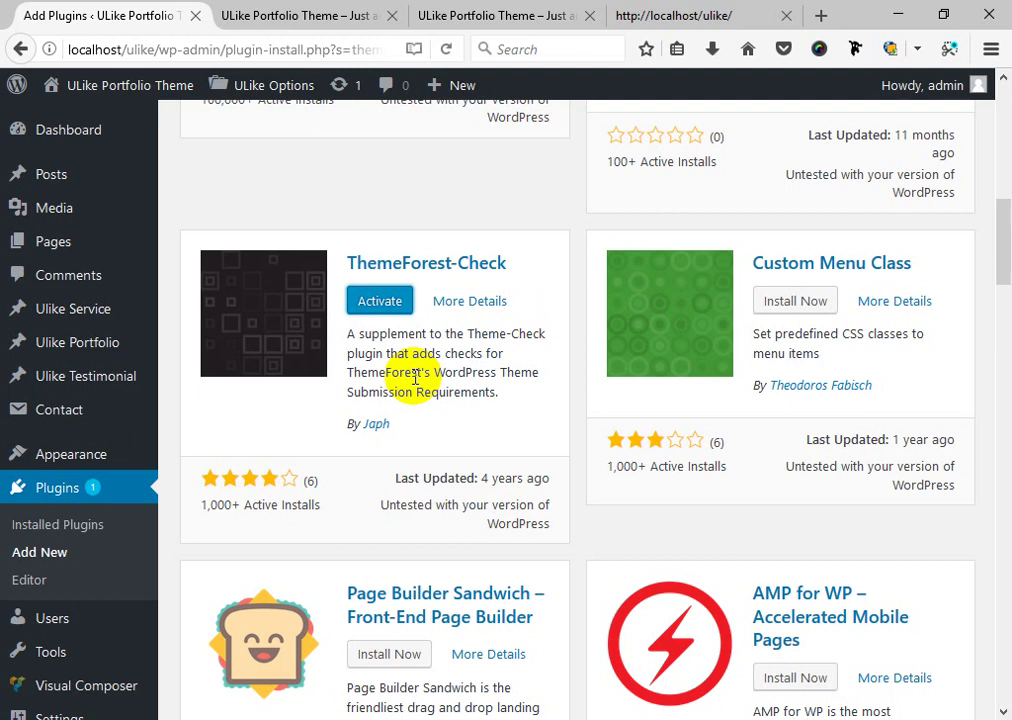
left_click(375, 314)
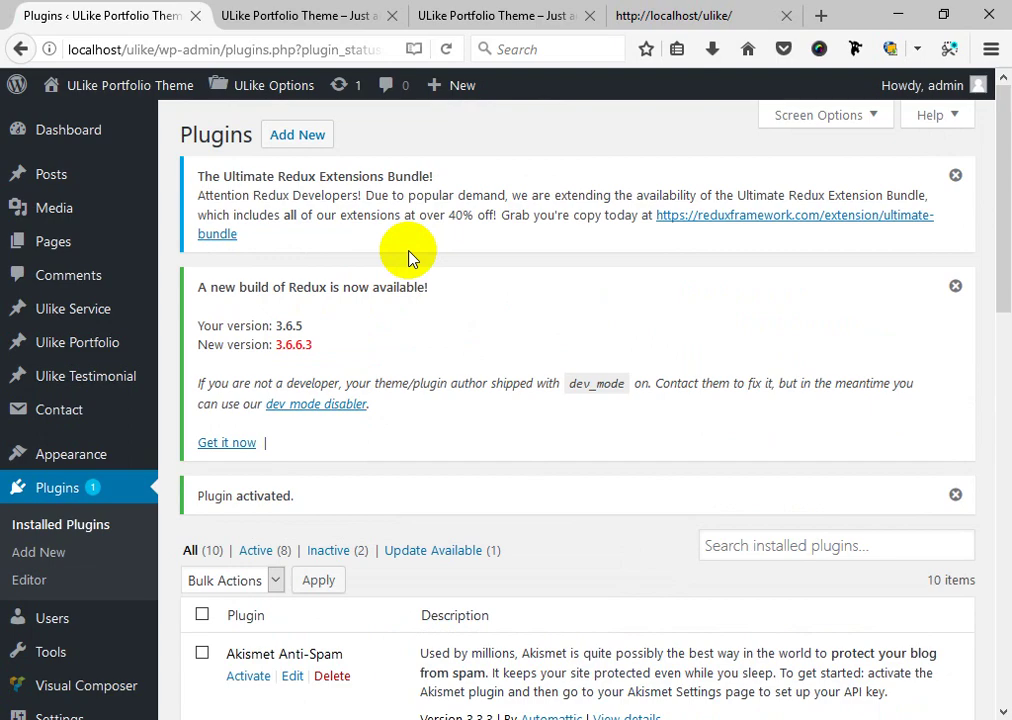
scroll(422, 244, "down", 7)
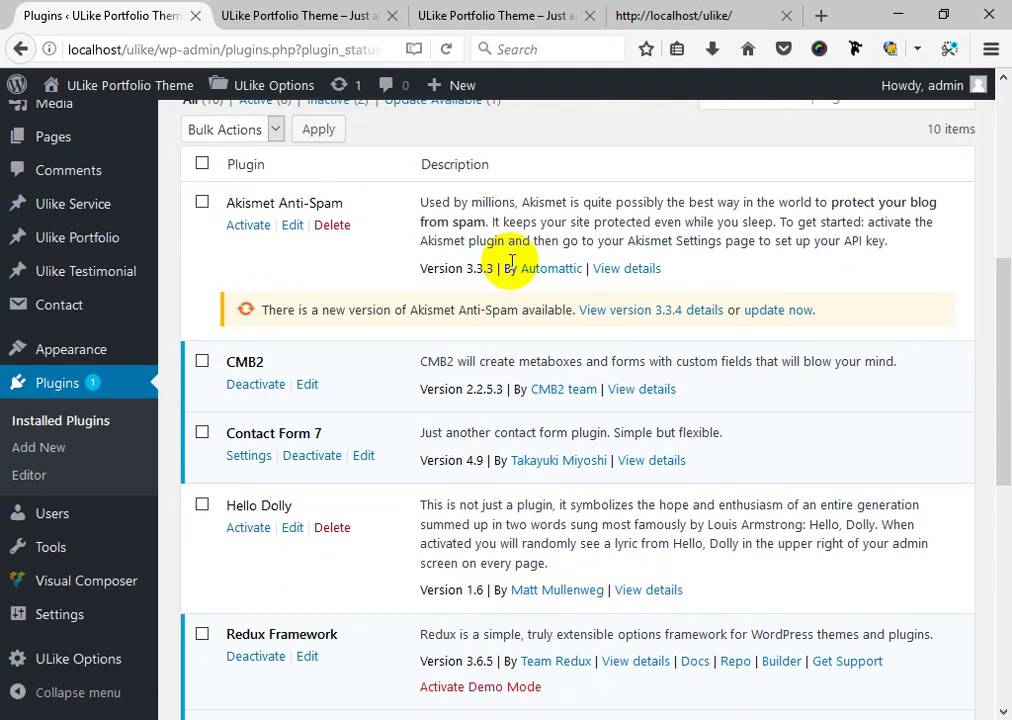
scroll(515, 263, "down", 5)
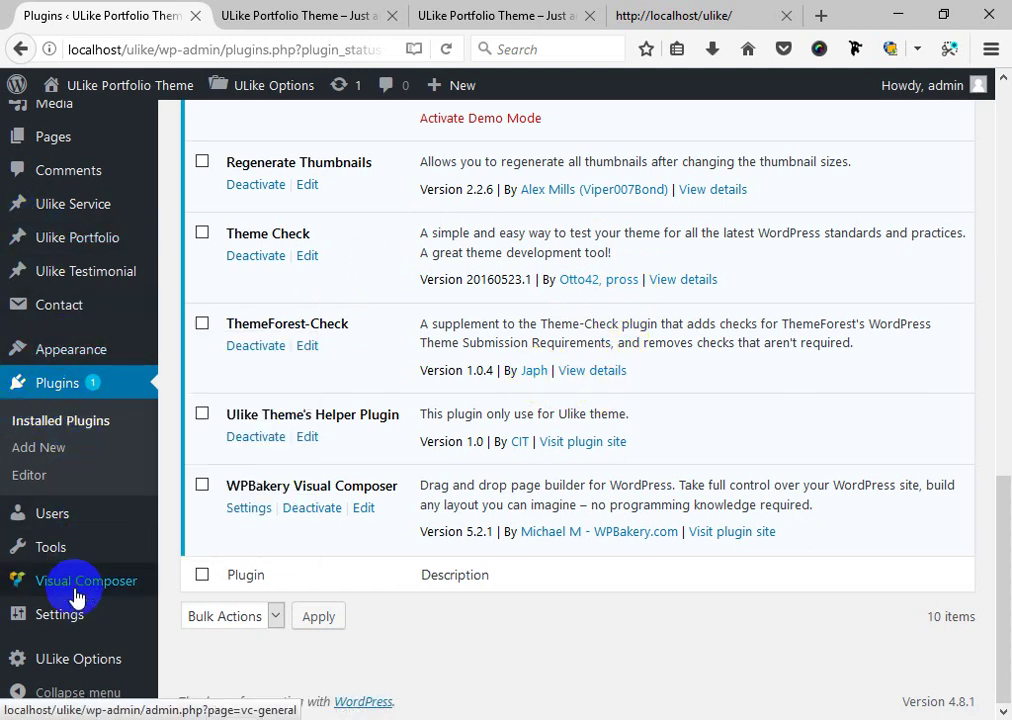
Open the Theme Check page and select ULike as the theme to check.
mouse_move(101, 552)
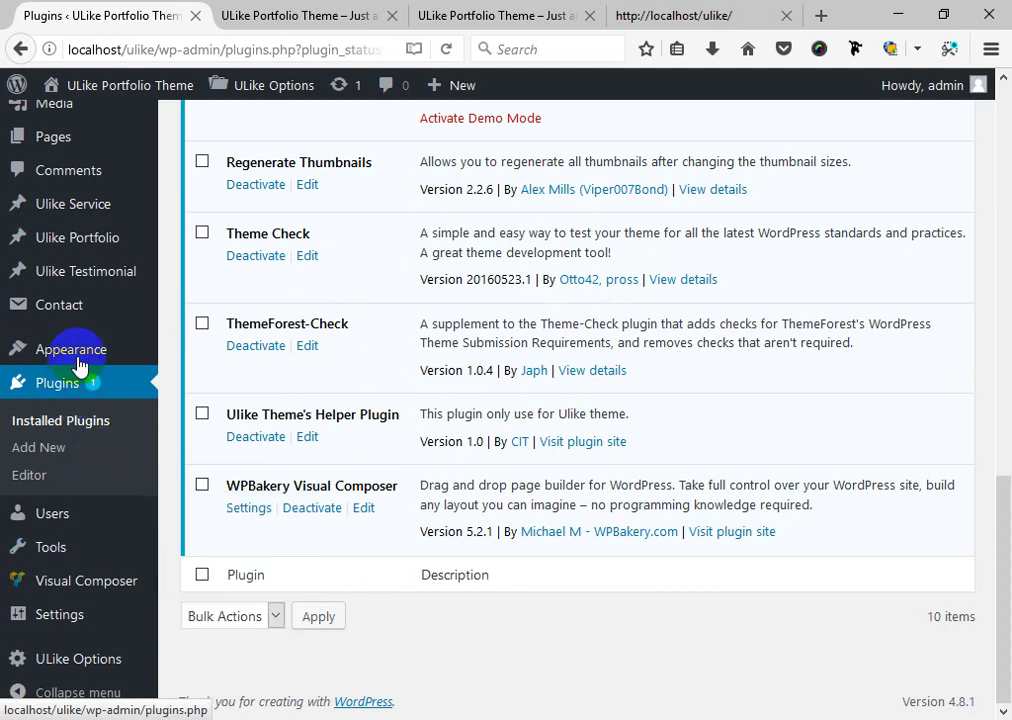
mouse_move(81, 354)
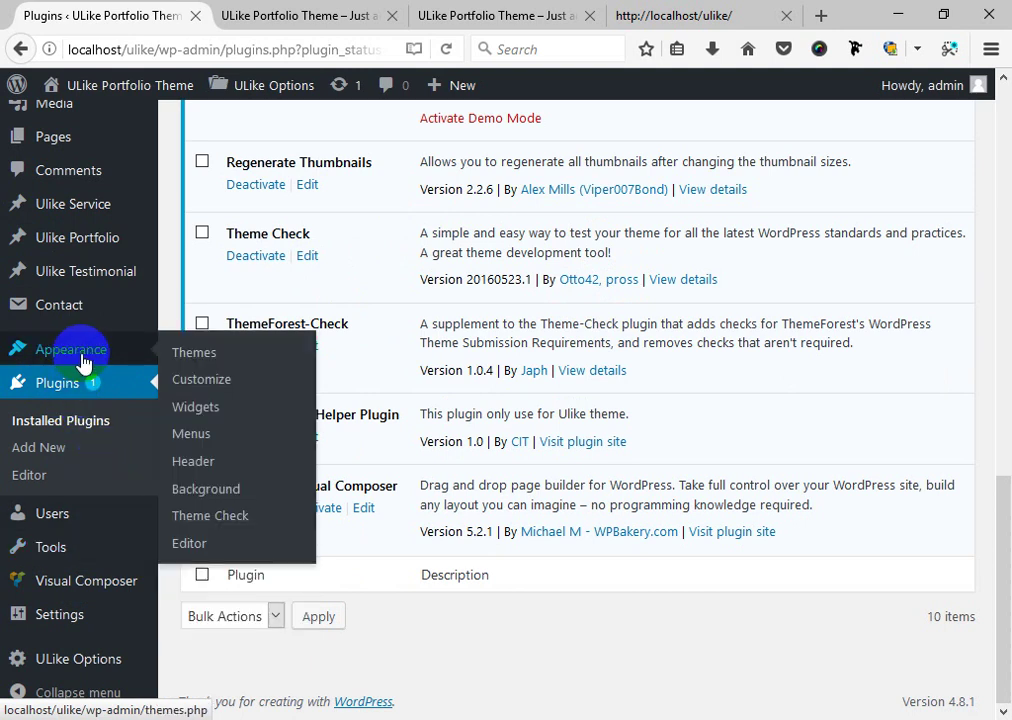
left_click(220, 516)
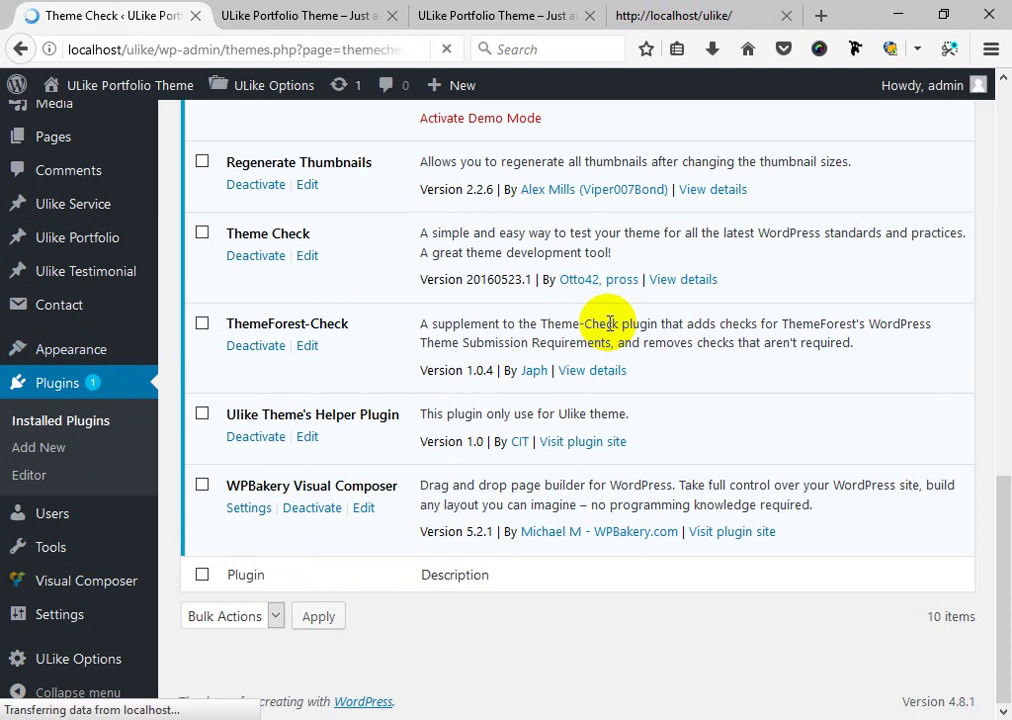
scroll(605, 325, "down", 3)
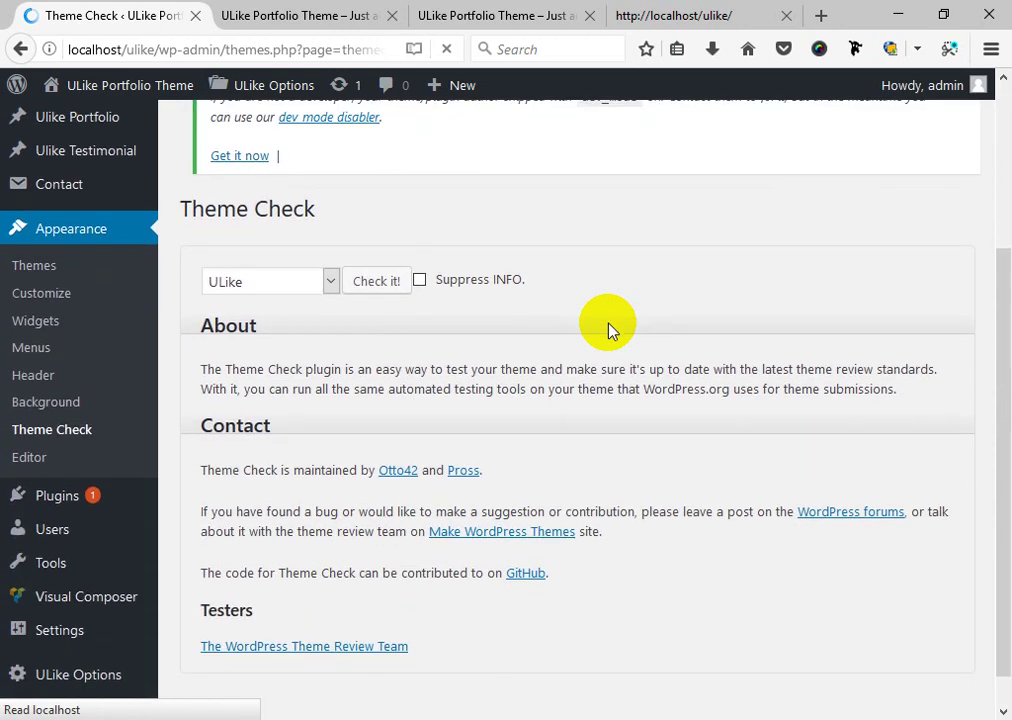
left_click(277, 296)
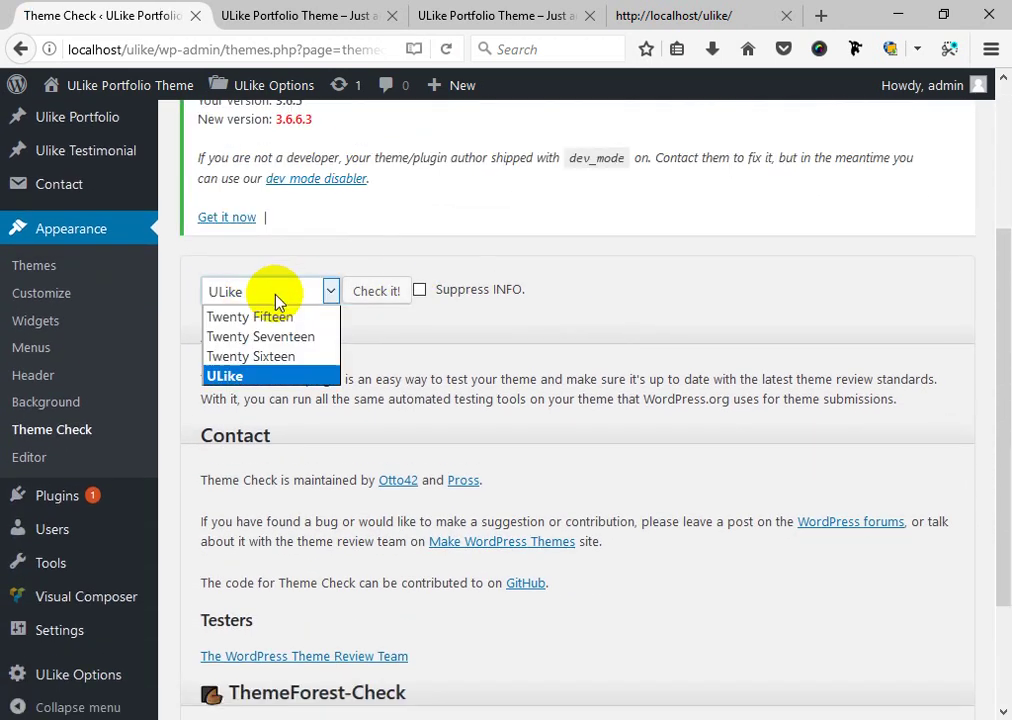
left_click(288, 377)
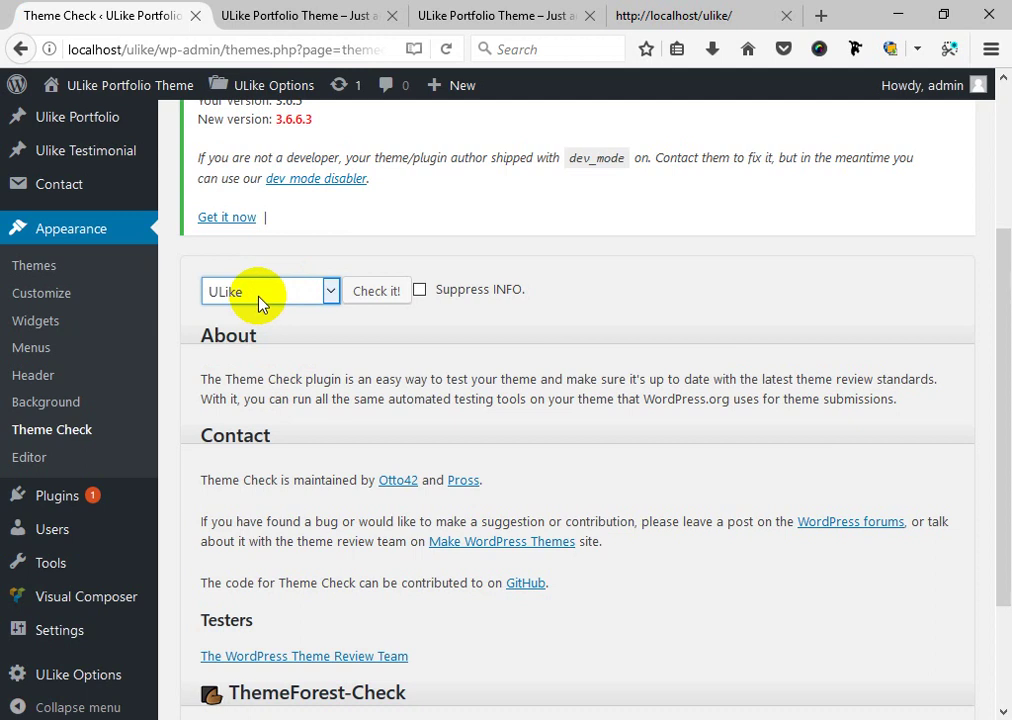
Run the theme check on ULike and look through the resulting report.
scroll(294, 501, "down", 3)
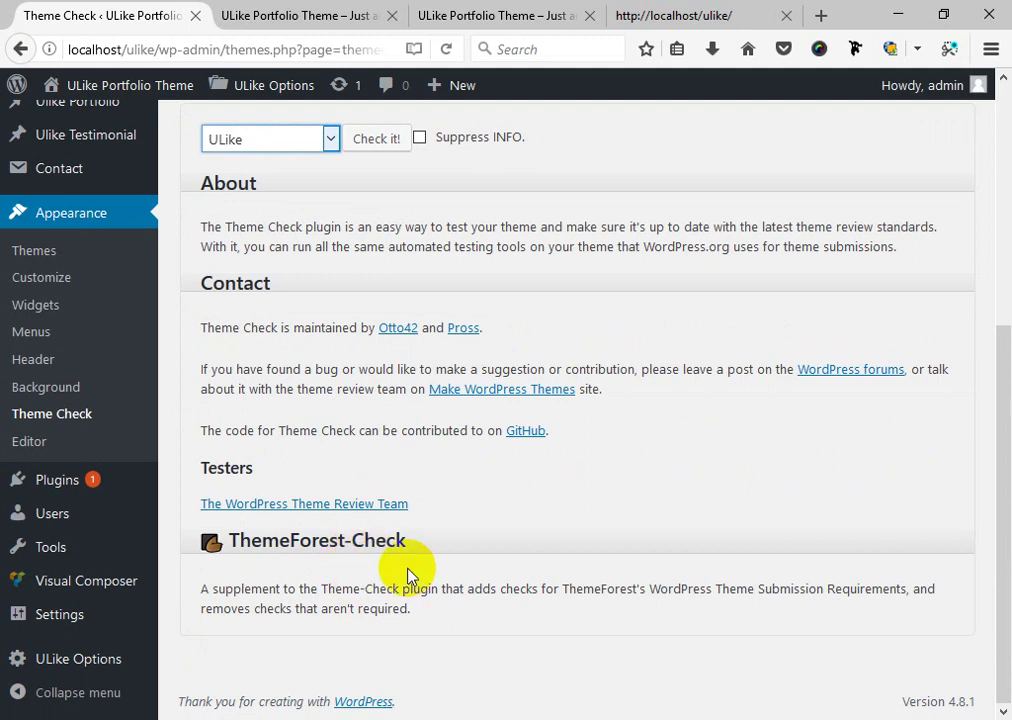
scroll(407, 575, "up", 6)
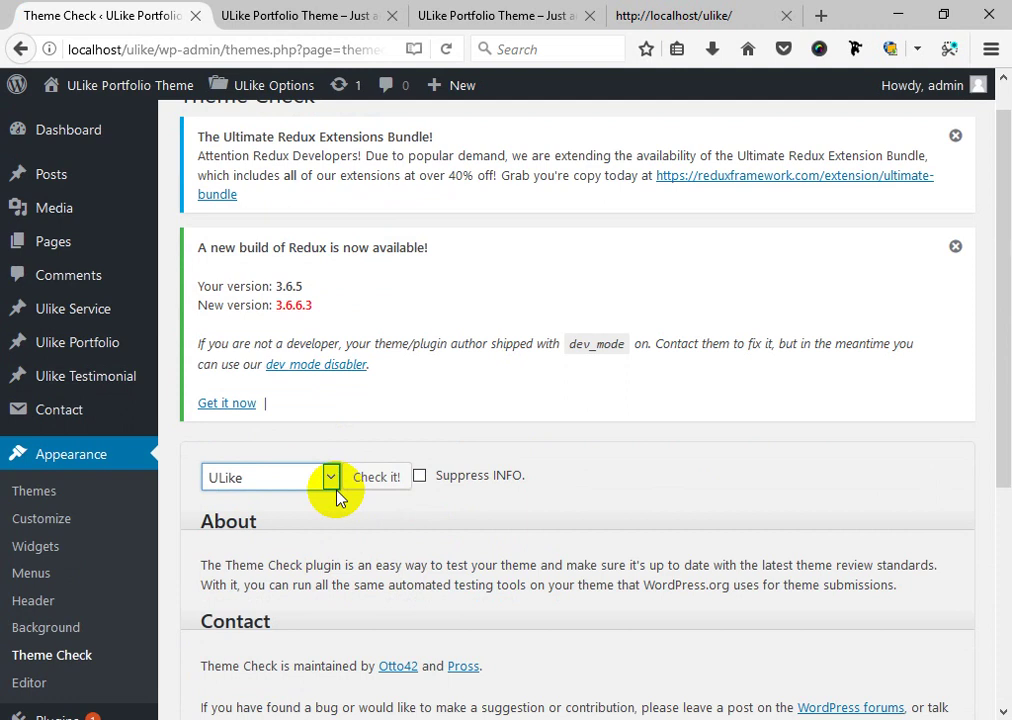
scroll(343, 519, "down", 4)
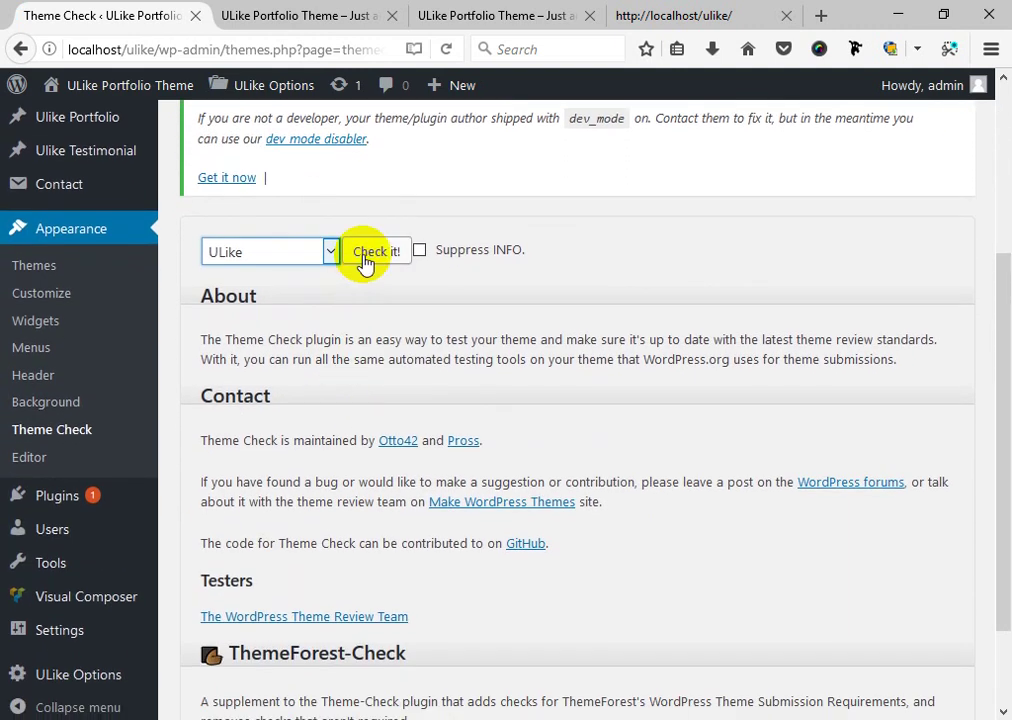
left_click(366, 258)
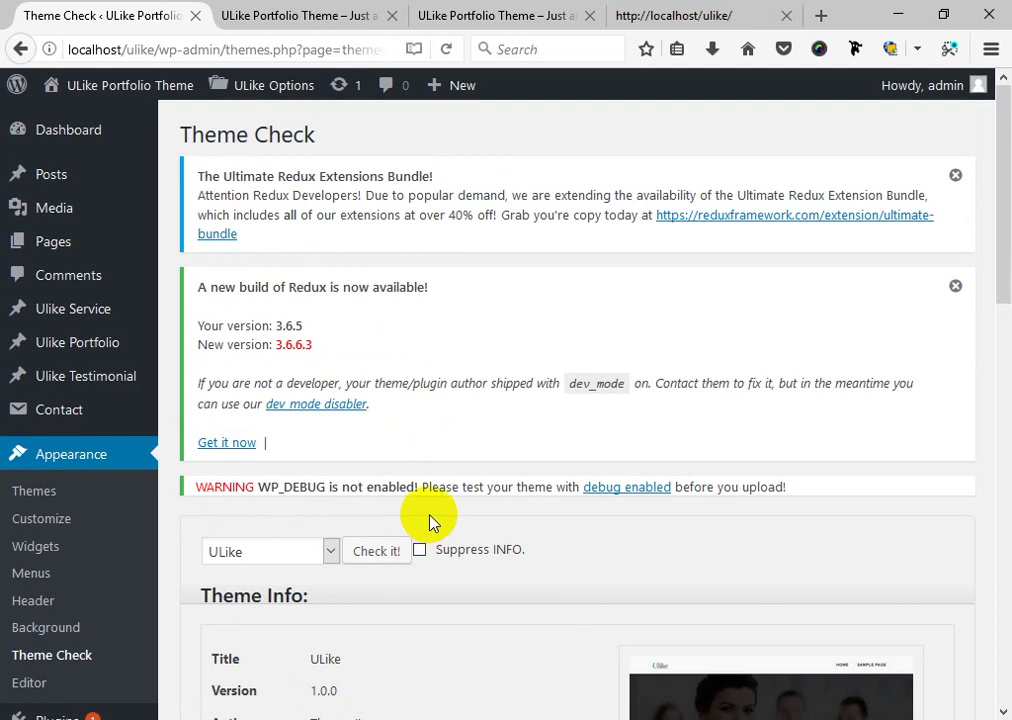
scroll(391, 520, "down", 2)
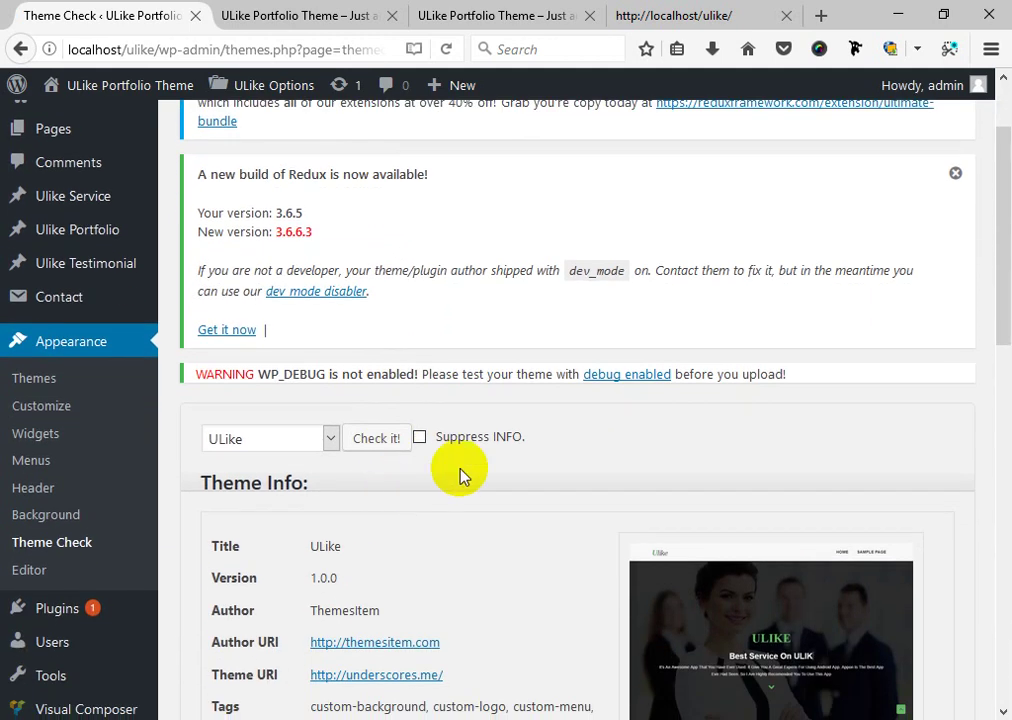
scroll(479, 501, "down", 9)
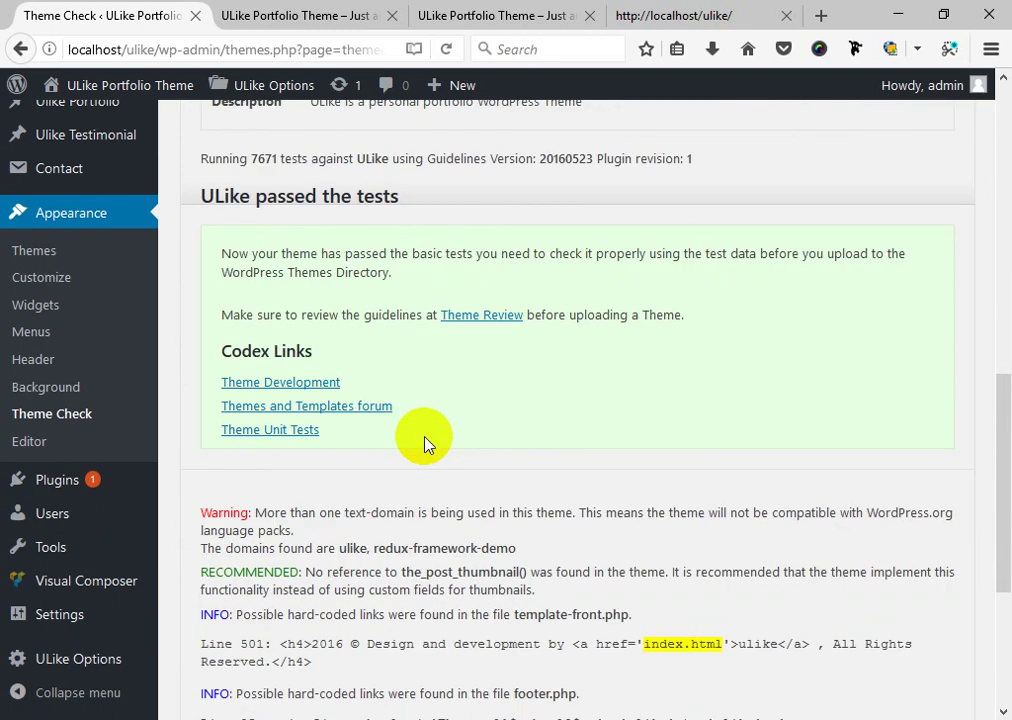
scroll(424, 442, "up", 11)
Switch to the file manager, go up to the htdocs/ulike site folder and open wp-config.php in Brackets.
key("alt+Tab")
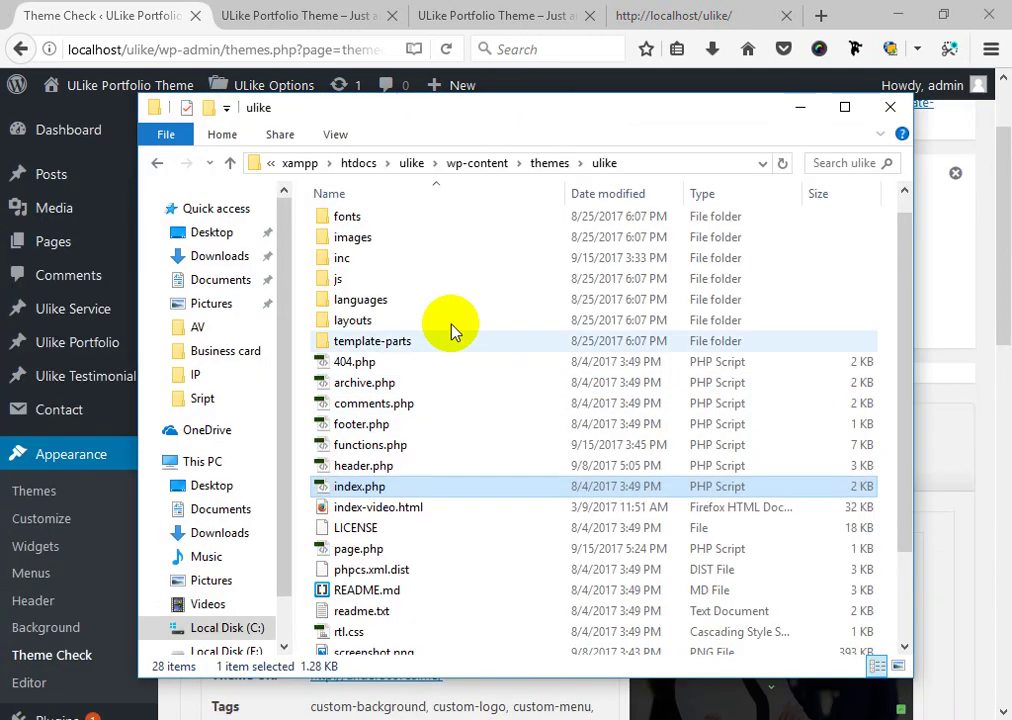
left_click(451, 326)
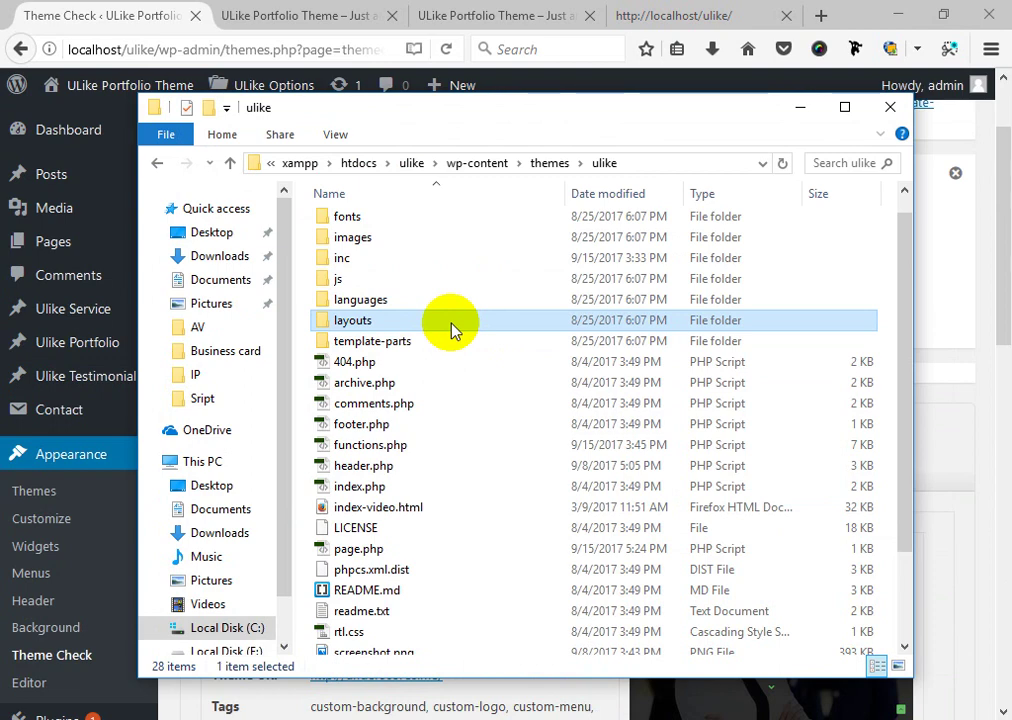
left_click_drag(513, 113, 674, 158)
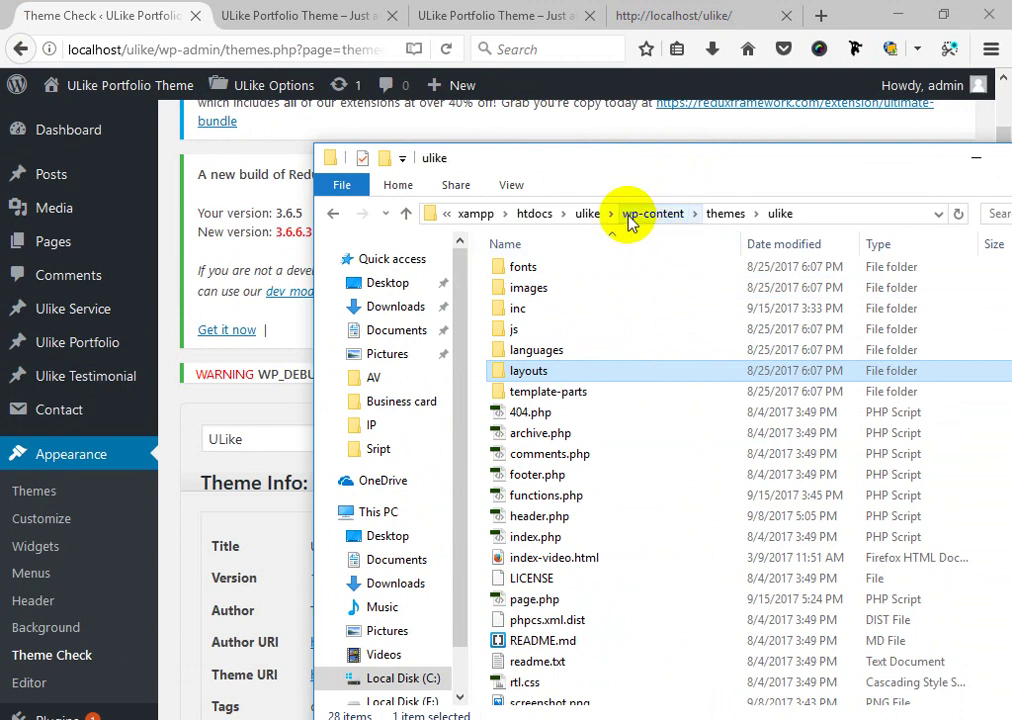
left_click(587, 214)
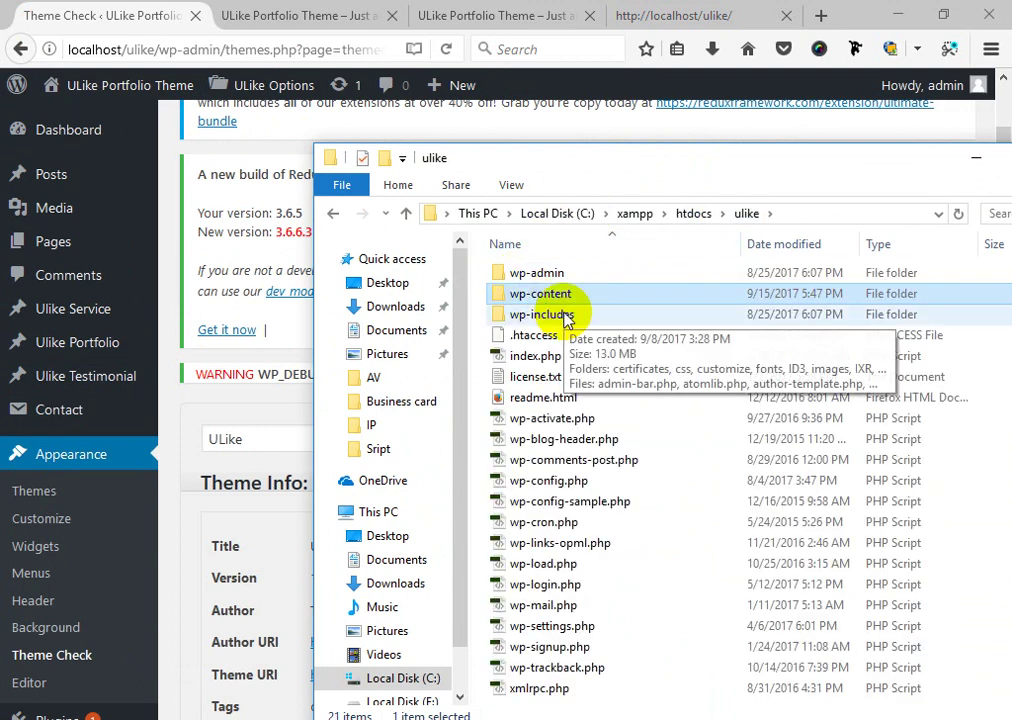
left_click(545, 484)
right_click(545, 488)
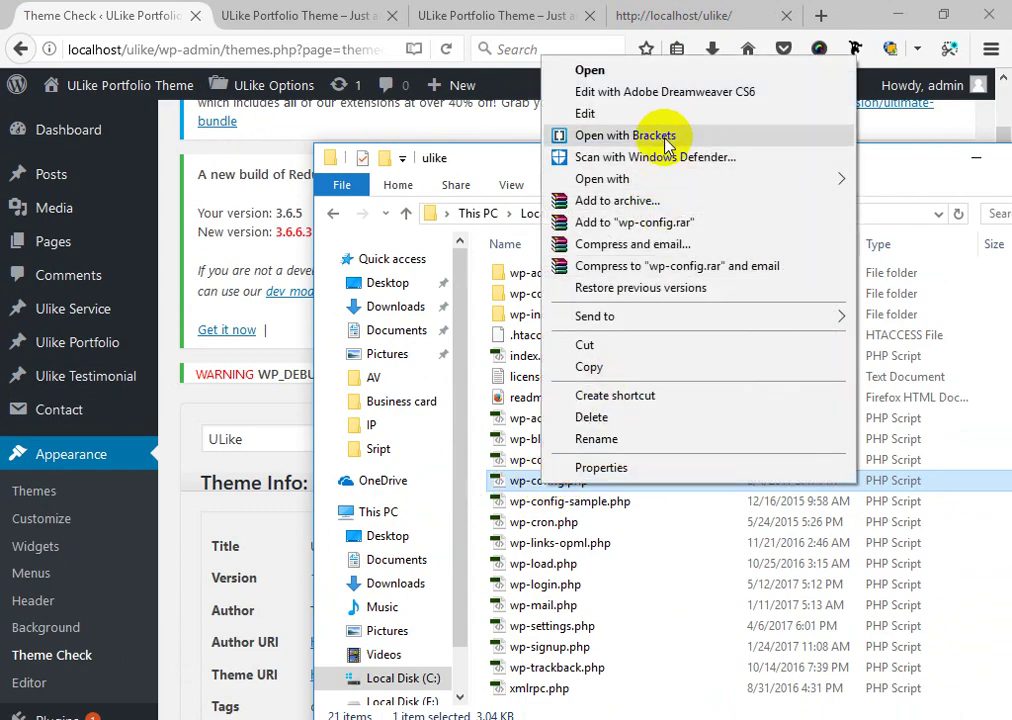
left_click(590, 135)
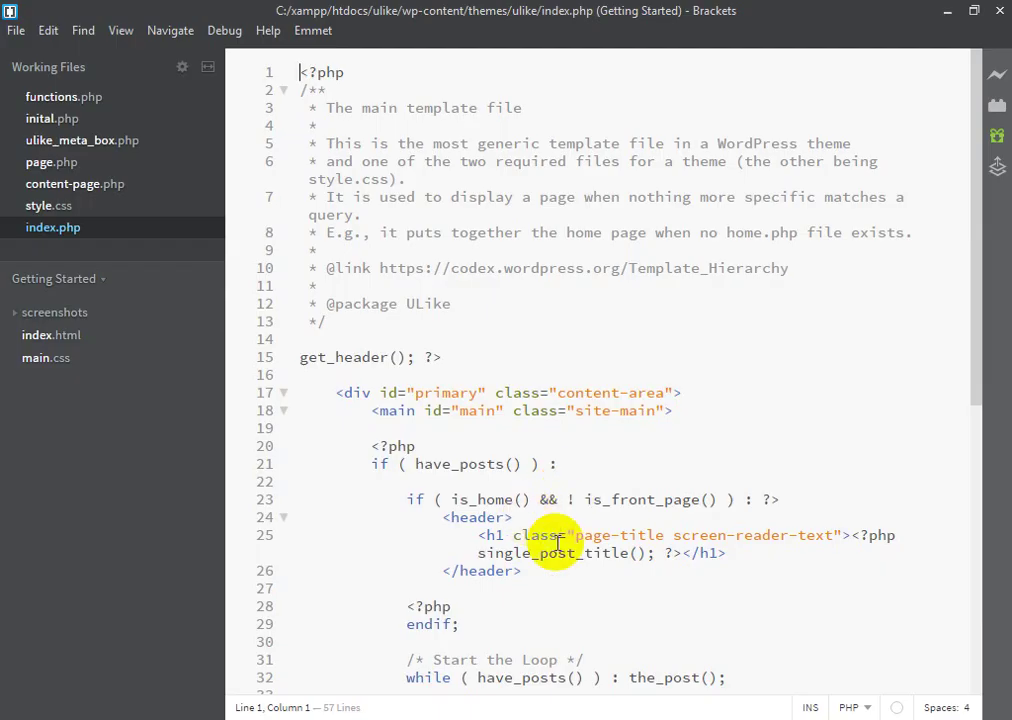
Set the WP_DEBUG constant to true in wp-config.php and save the file.
scroll(557, 541, "down", 5)
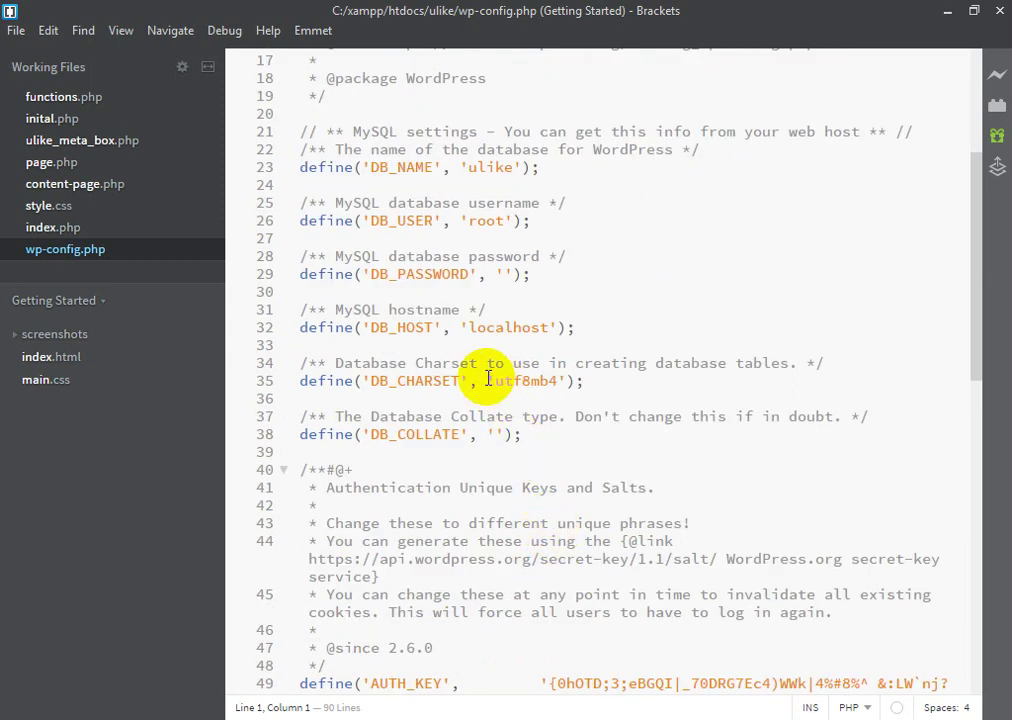
scroll(437, 468, "down", 2)
scroll(437, 468, "down", 10)
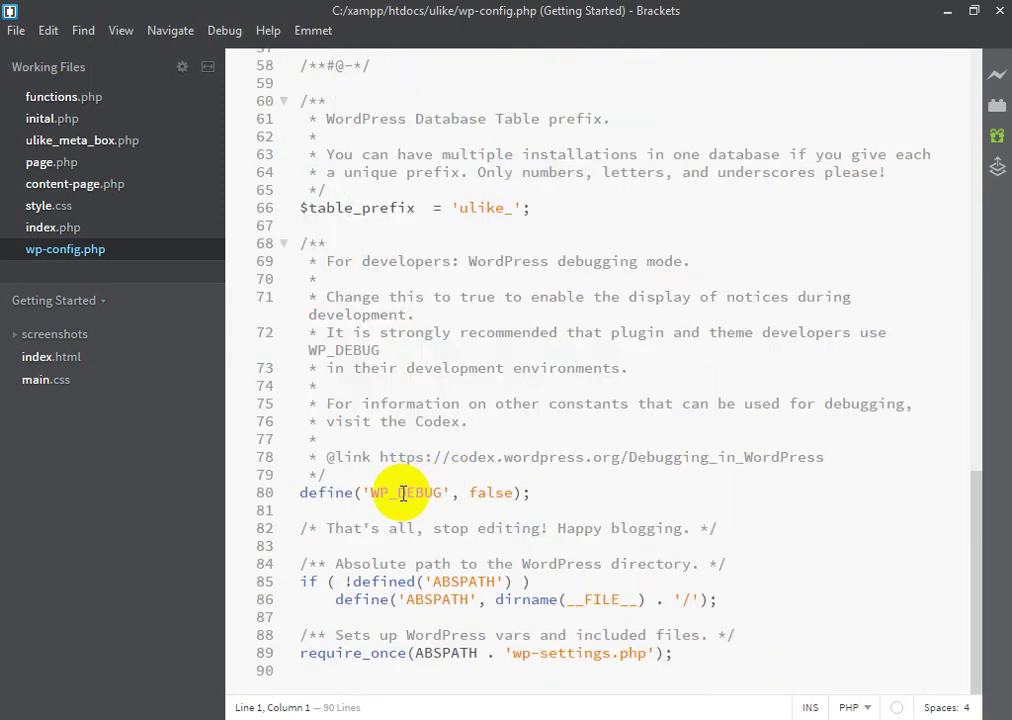
double_click(476, 492)
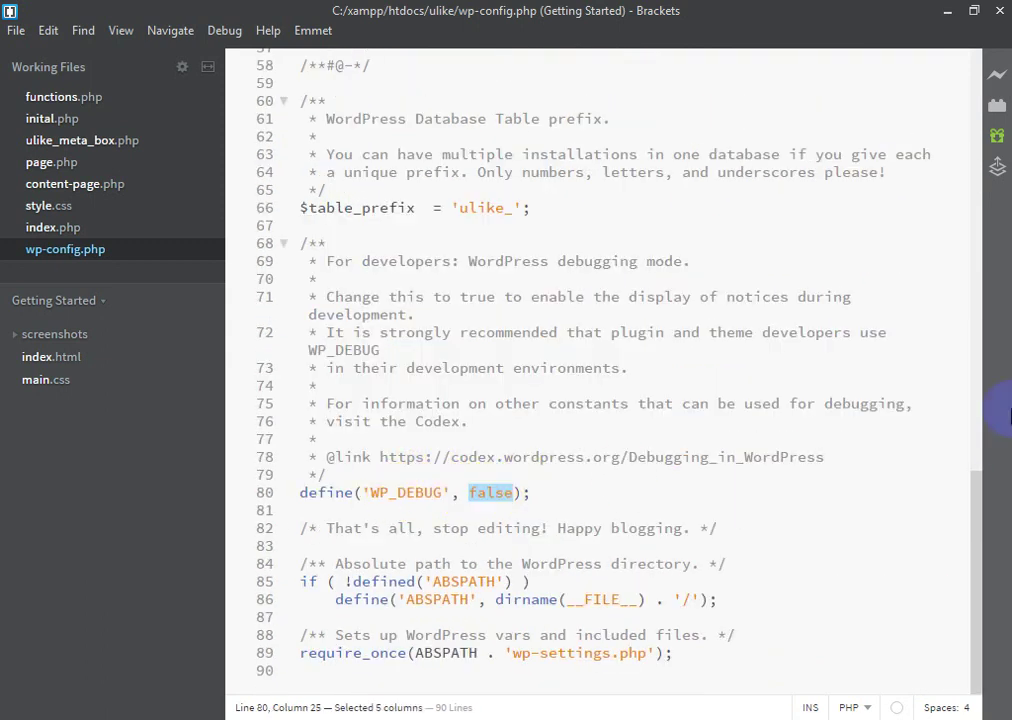
type("true")
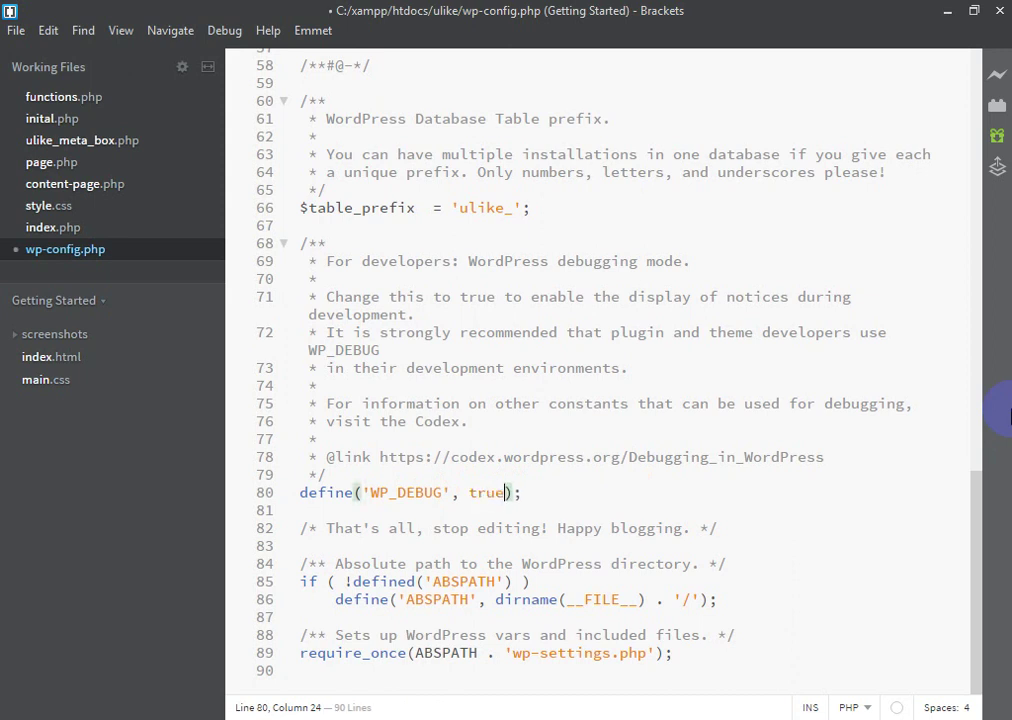
key("ctrl+s")
Return to the browser and rerun the theme check on ULike, going down to the listed messages.
key("alt+Tab")
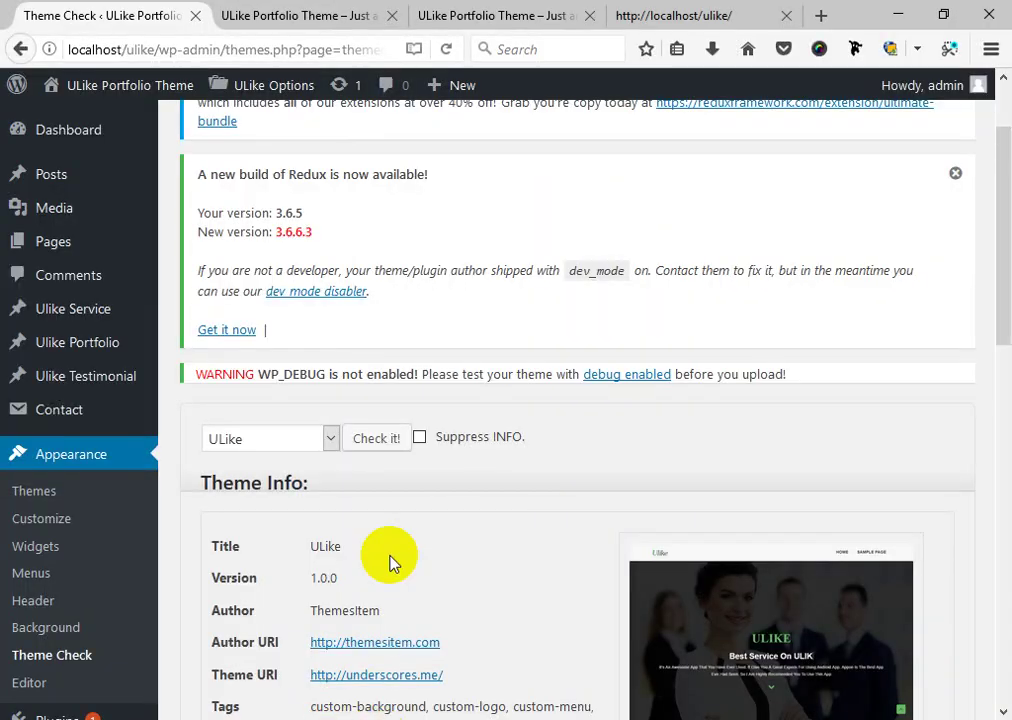
left_click(366, 441)
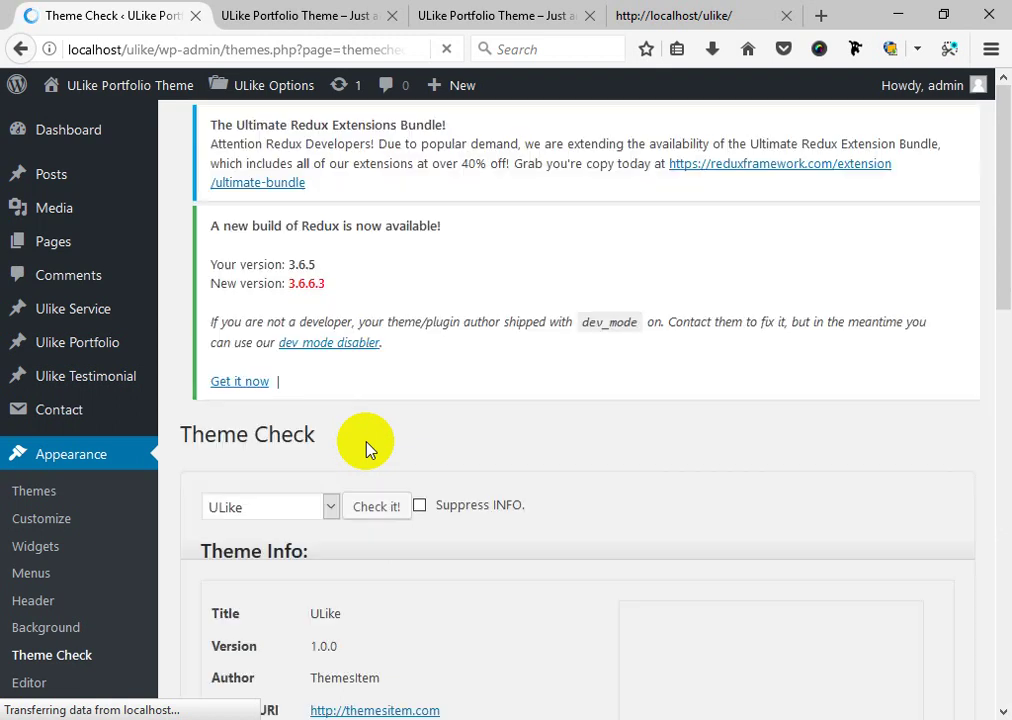
scroll(368, 448, "down", 10)
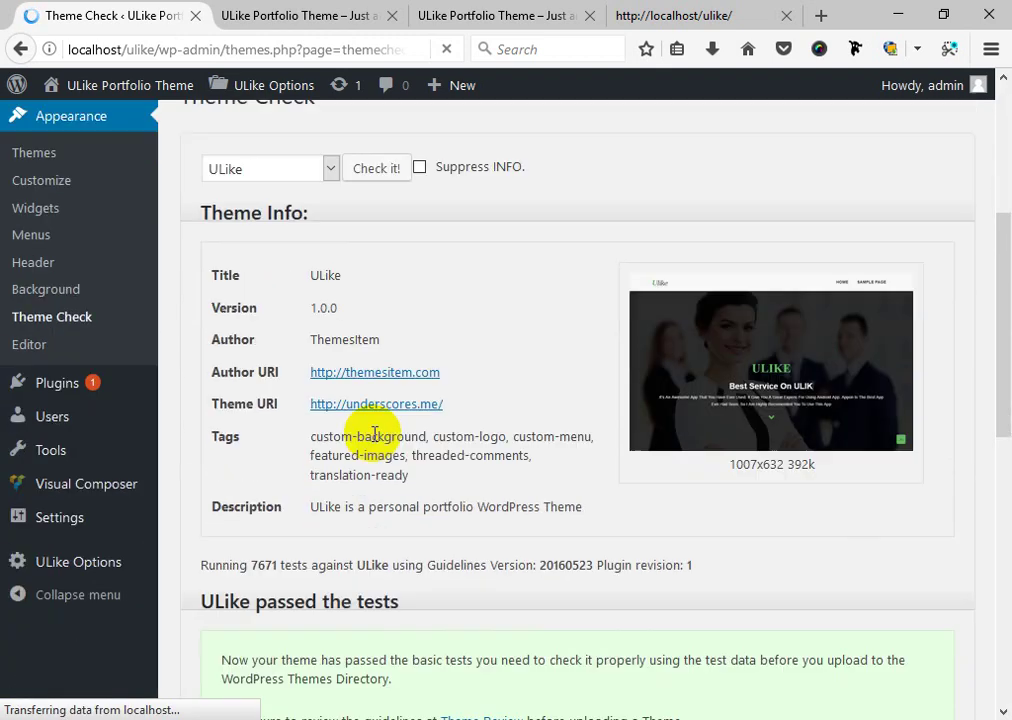
scroll(346, 432, "down", 1)
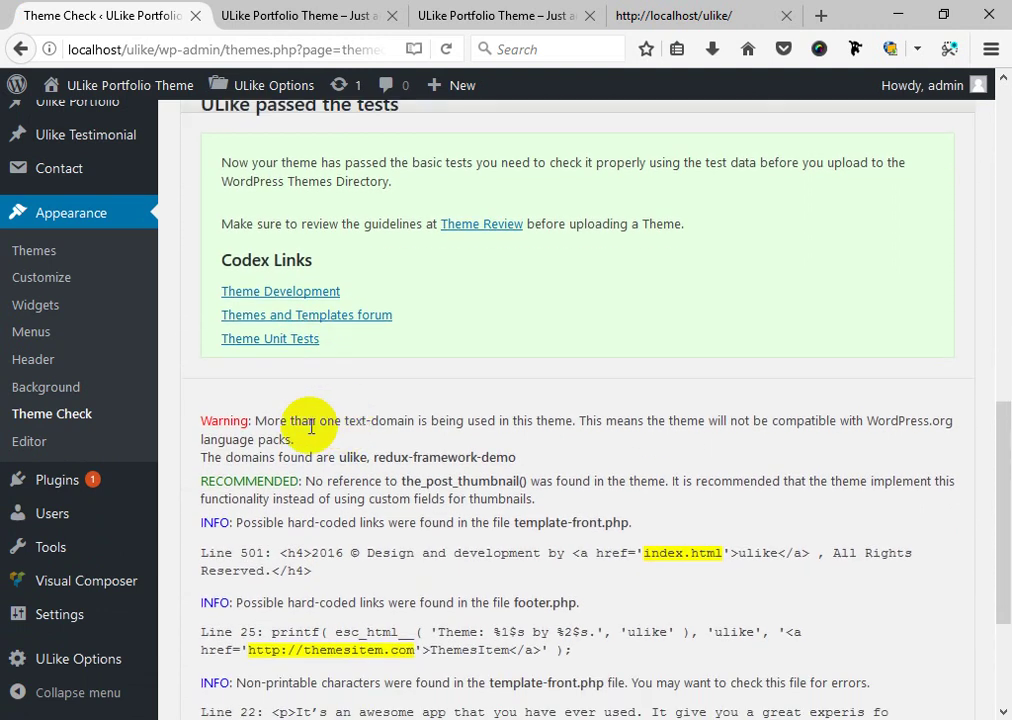
Read the text-domain warning in the check report and copy the domain name "redux-framework-demo".
left_click_drag(201, 422, 267, 420)
left_click(267, 420)
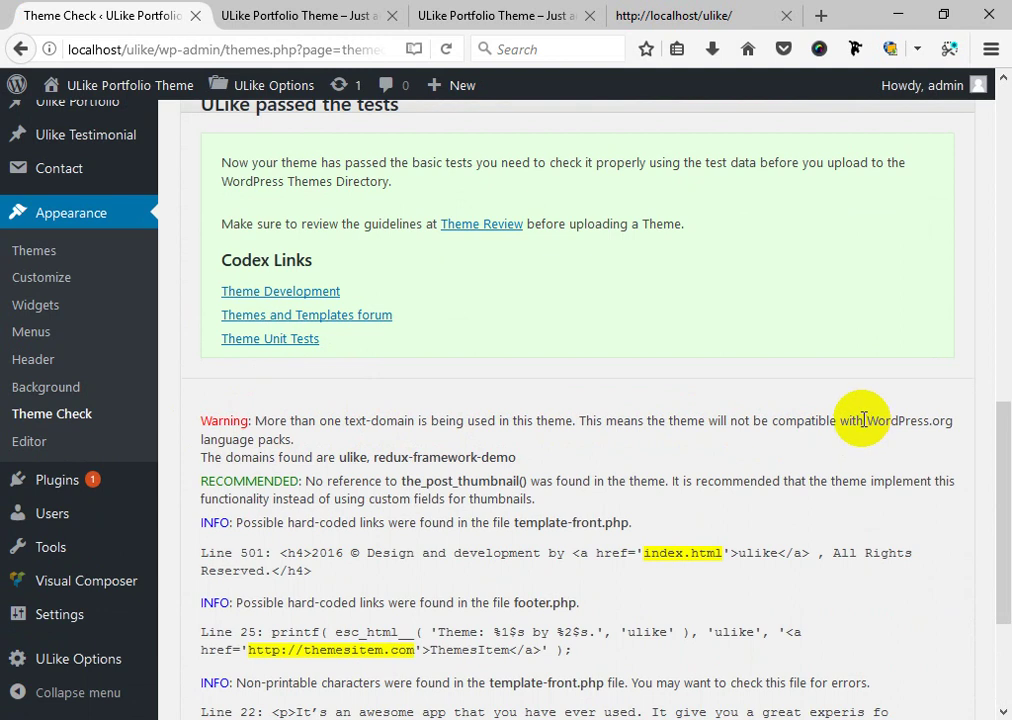
scroll(418, 434, "down", 2)
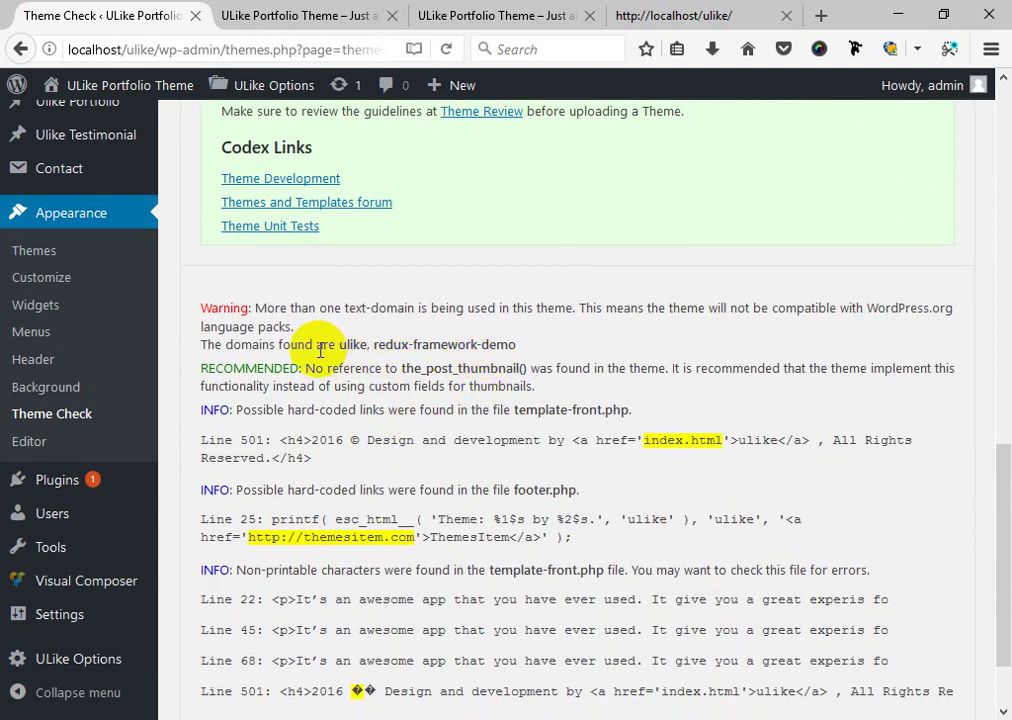
double_click(355, 345)
left_click_drag(375, 344, 518, 350)
left_click(517, 349)
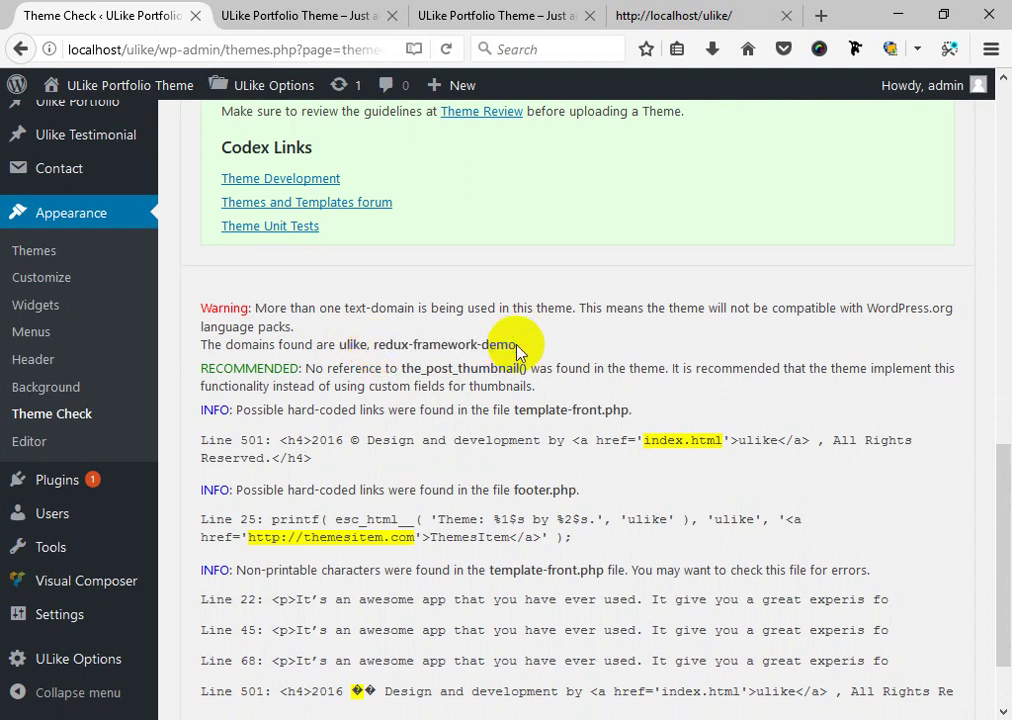
left_click_drag(374, 346, 535, 353)
key("ctrl+c")
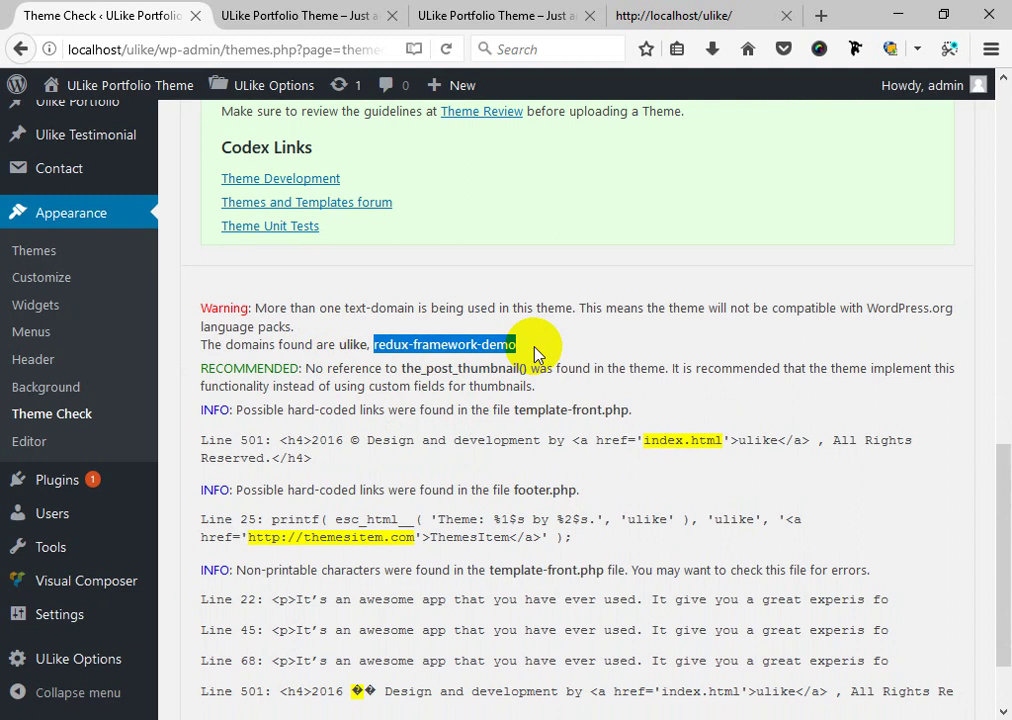
Switch to the file manager, go into wp-content/themes/ulike/inc and open ulike_redux_config.php in Brackets.
left_click(181, 716)
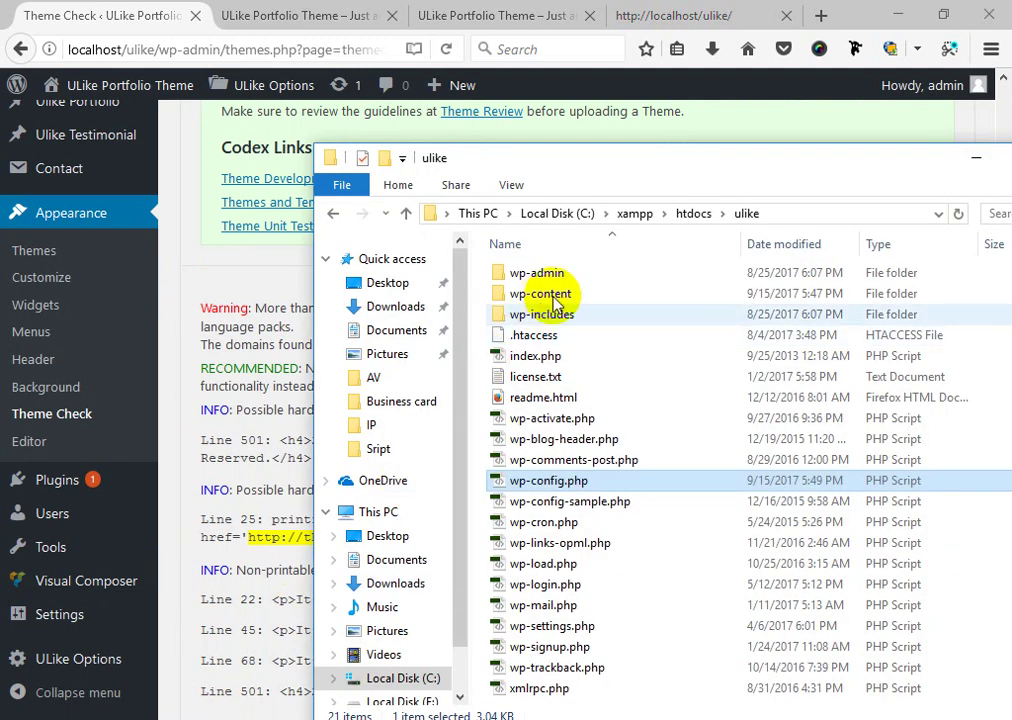
double_click(570, 292)
left_click(541, 298)
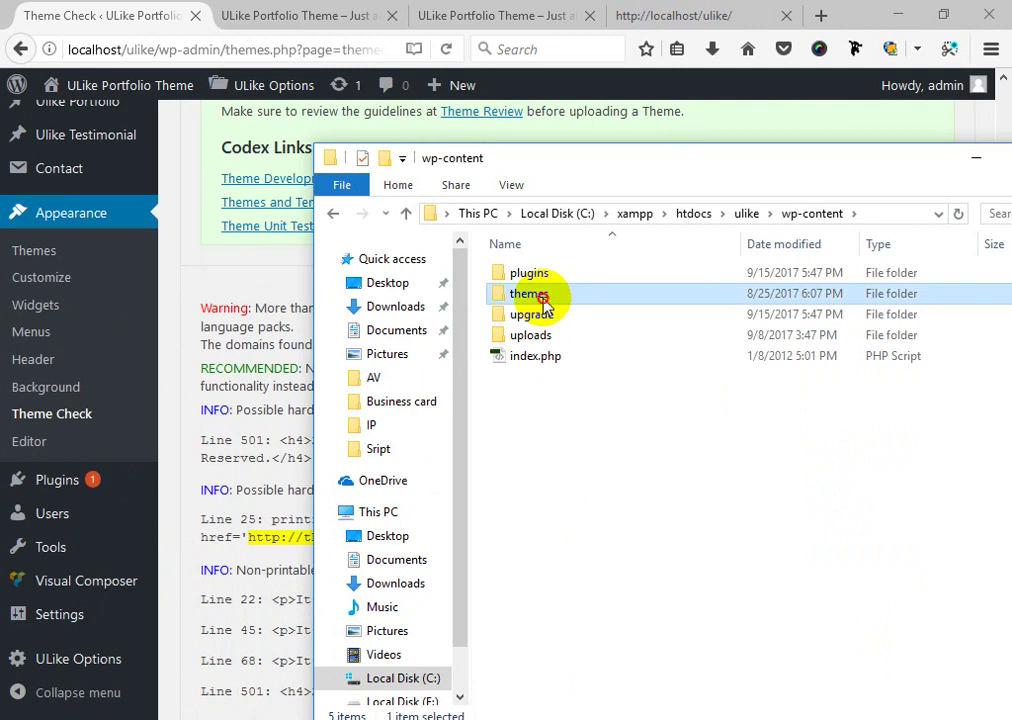
double_click(541, 297)
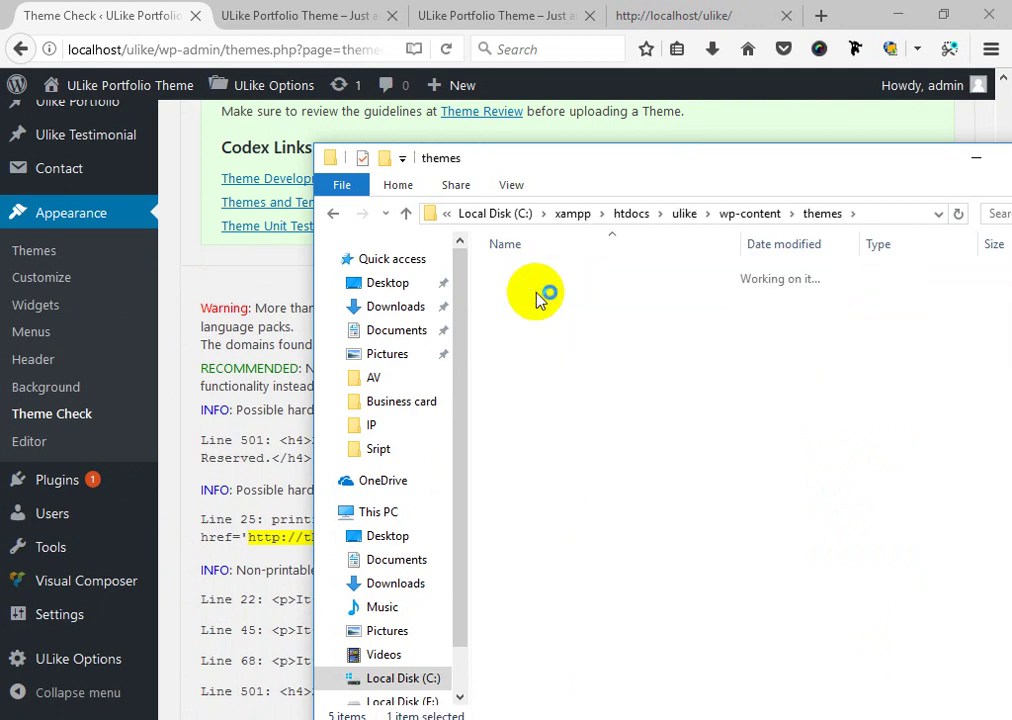
double_click(530, 333)
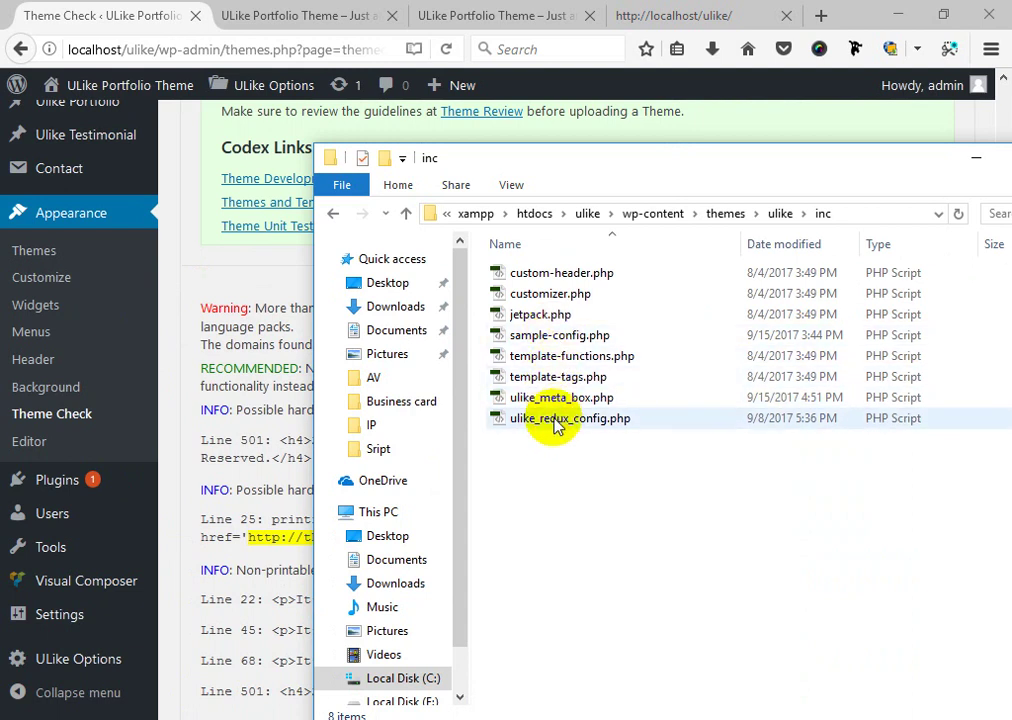
left_click(555, 425)
right_click(553, 425)
left_click(595, 259)
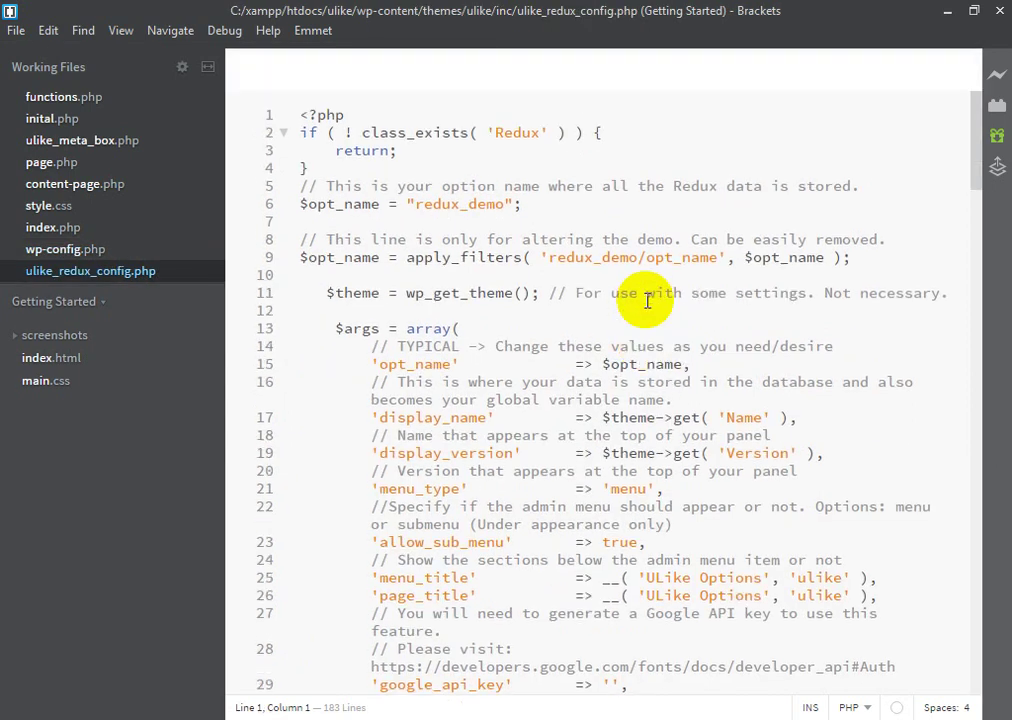
Search ulike_redux_config.php for the copied text domain "redux-framework-demo" and look through the code.
key("ctrl+f")
key("ctrl+v")
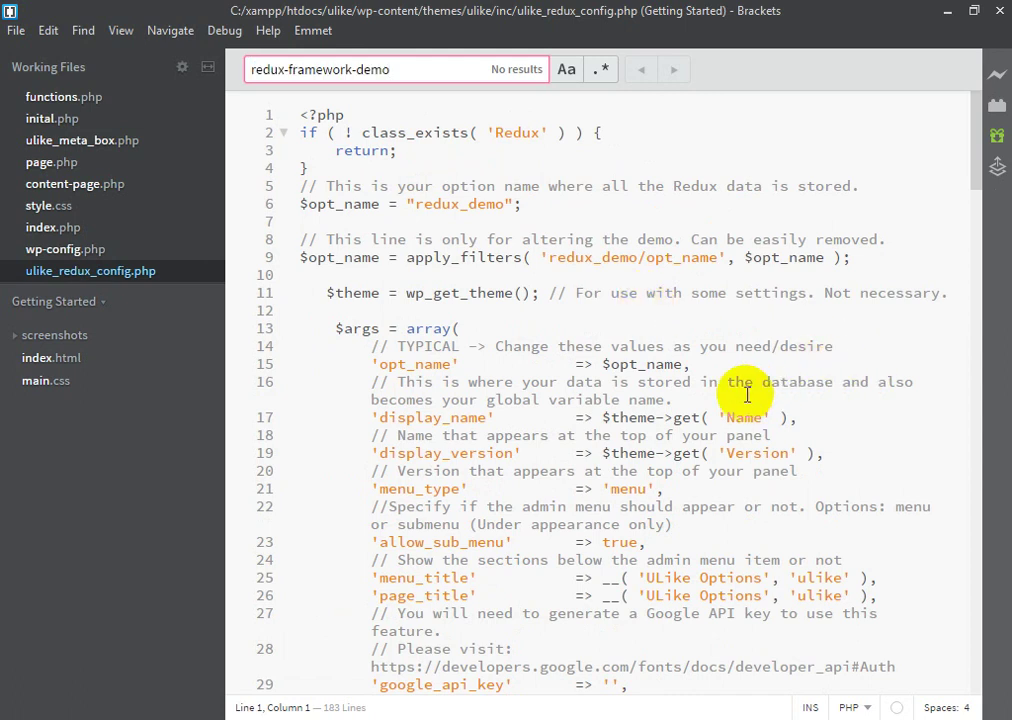
scroll(748, 395, "down", 7)
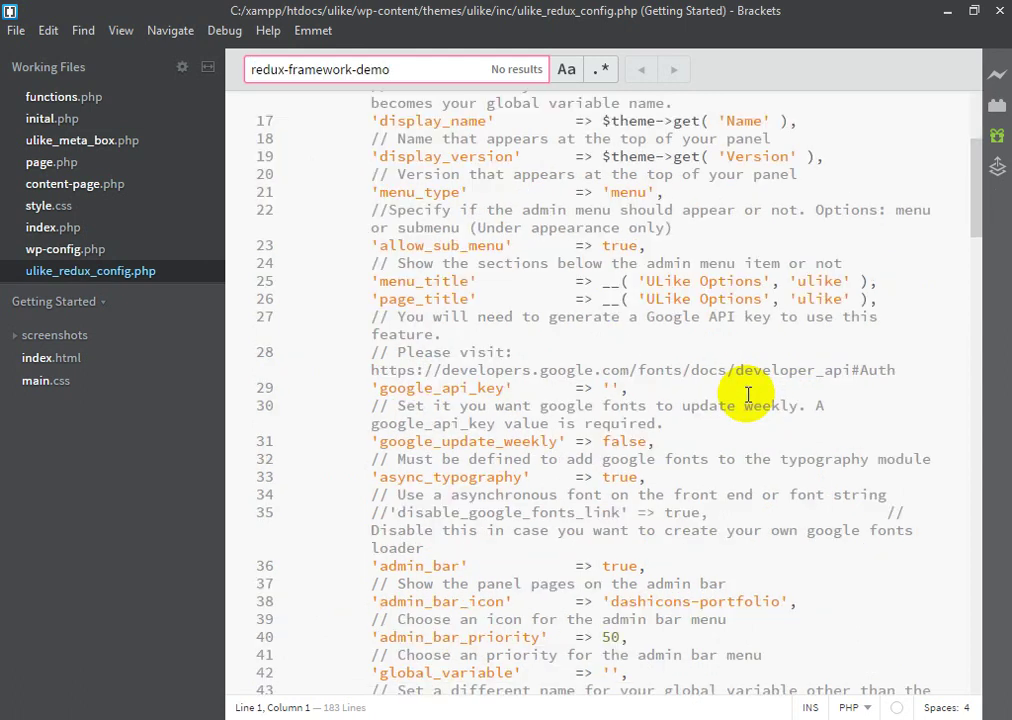
scroll(748, 395, "up", 7)
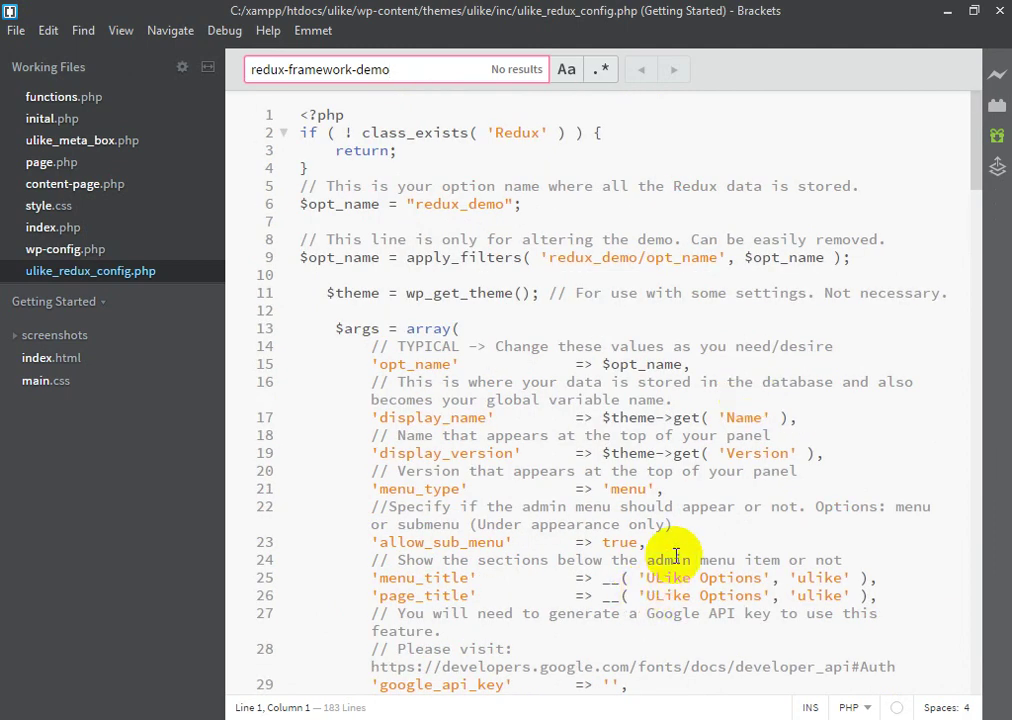
scroll(676, 555, "down", 13)
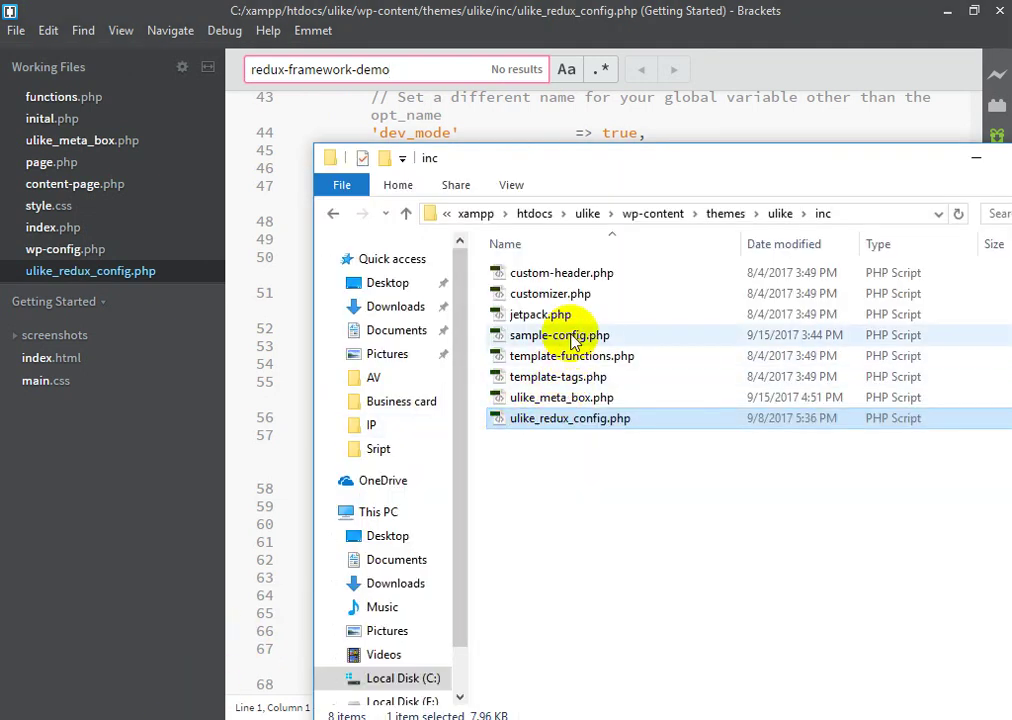
Permanently delete sample-config.php from the theme's inc folder in the file manager.
left_click(555, 336)
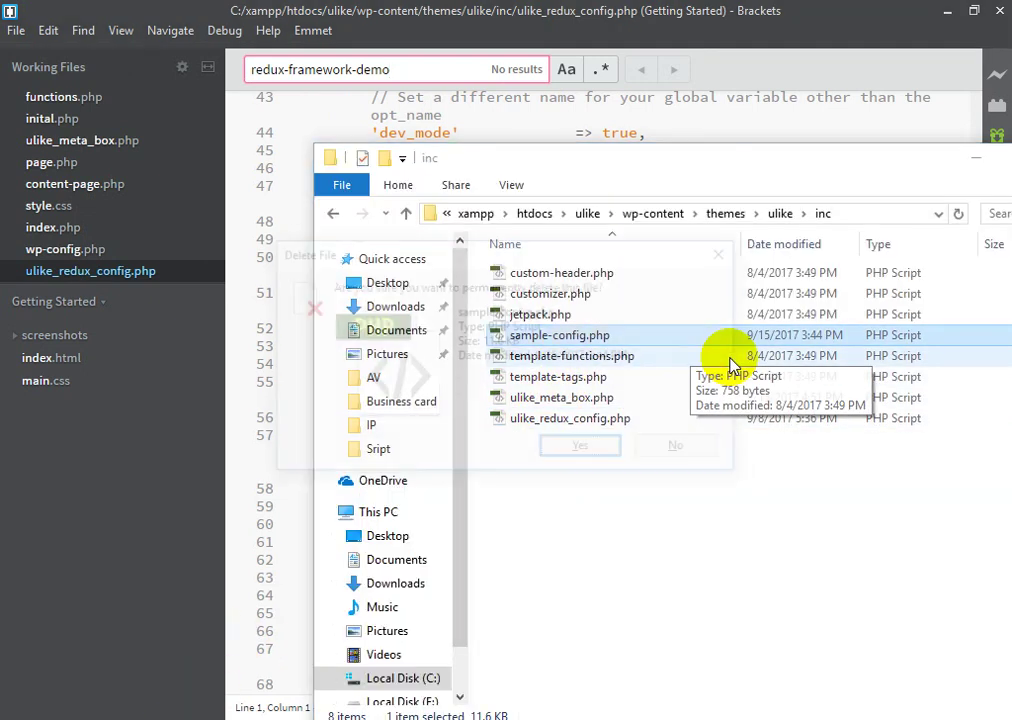
key("shift+Delete")
key("Return")
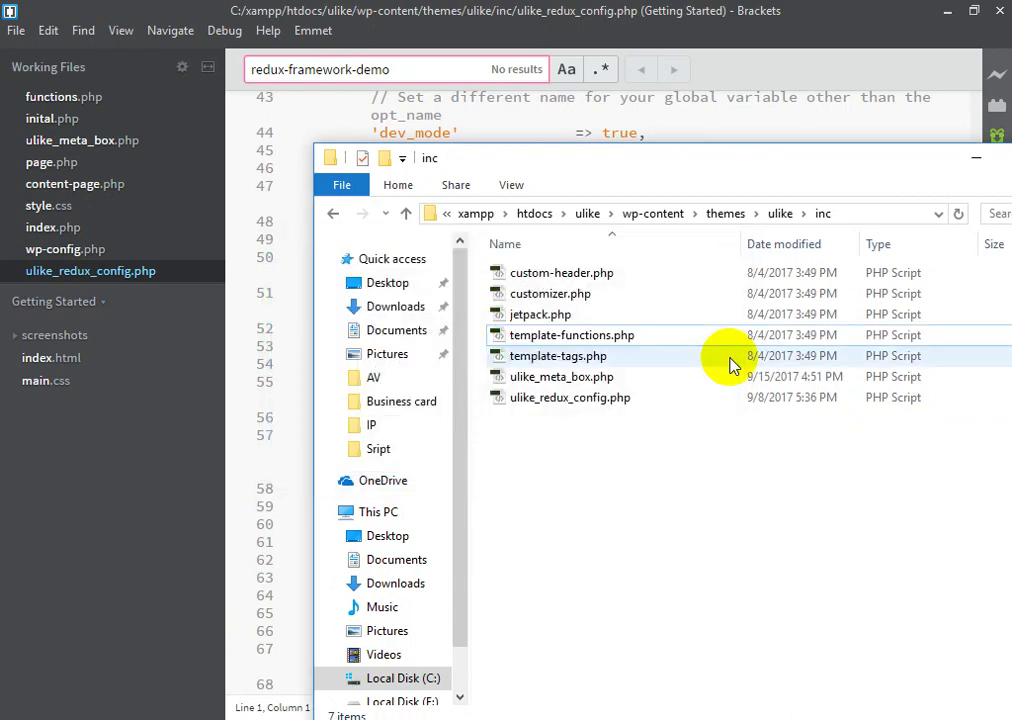
Open the ulike theme folder as a Brackets project from the file manager and search all its files for "redux-framework-demo".
left_click(131, 590)
left_click(328, 712)
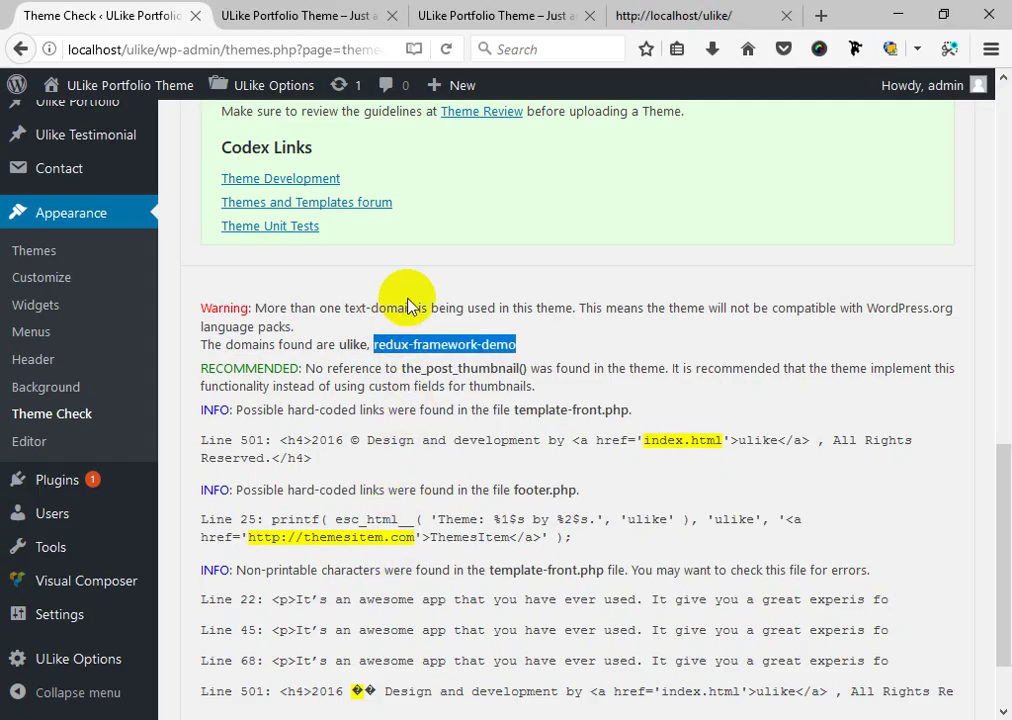
scroll(413, 303, "up", 5)
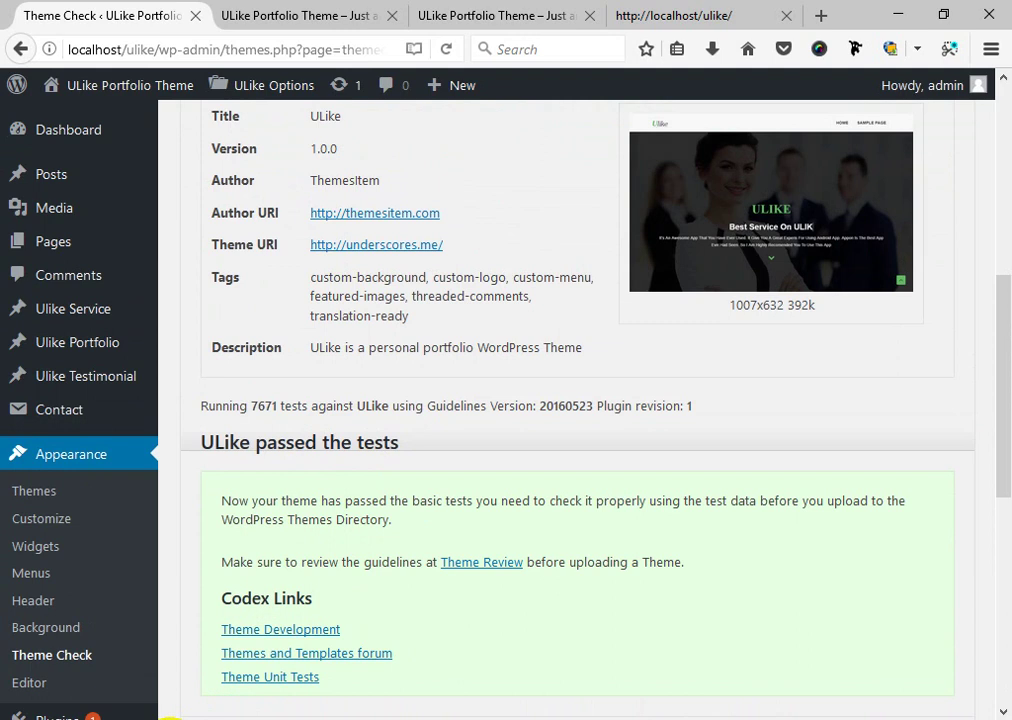
left_click(268, 716)
key("BackSpace")
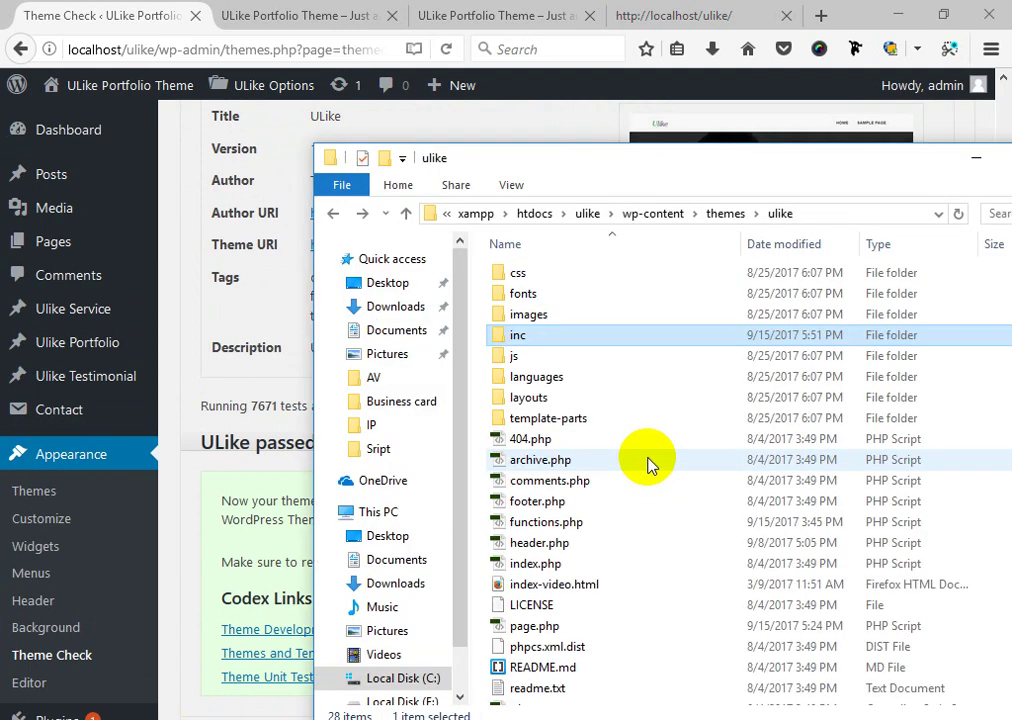
key("BackSpace")
right_click(541, 343)
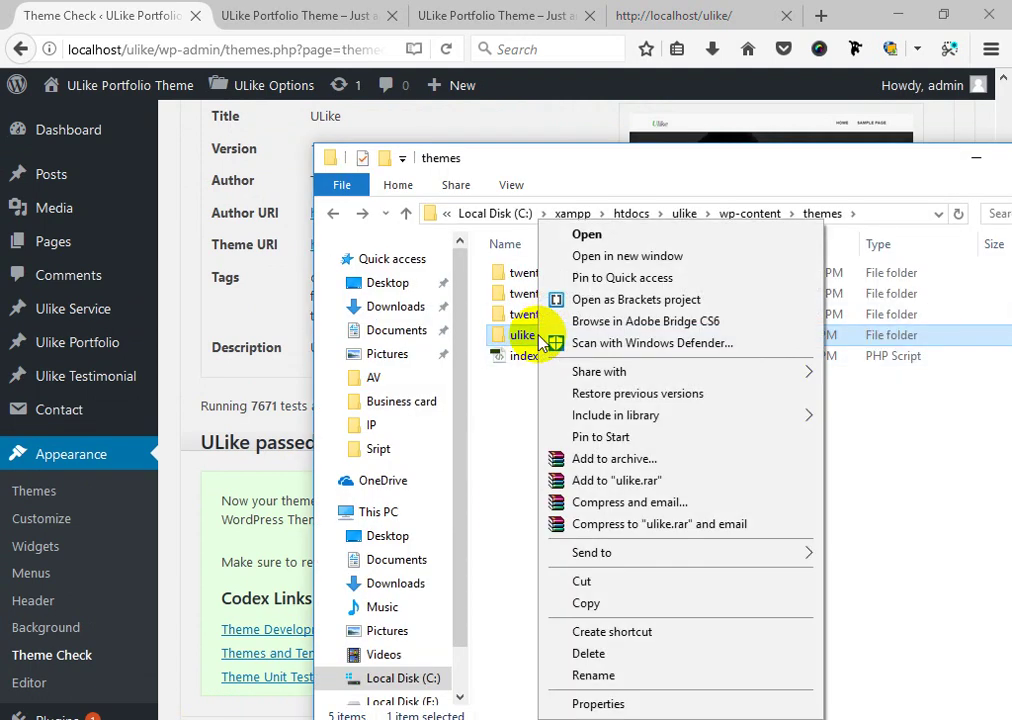
left_click(560, 298)
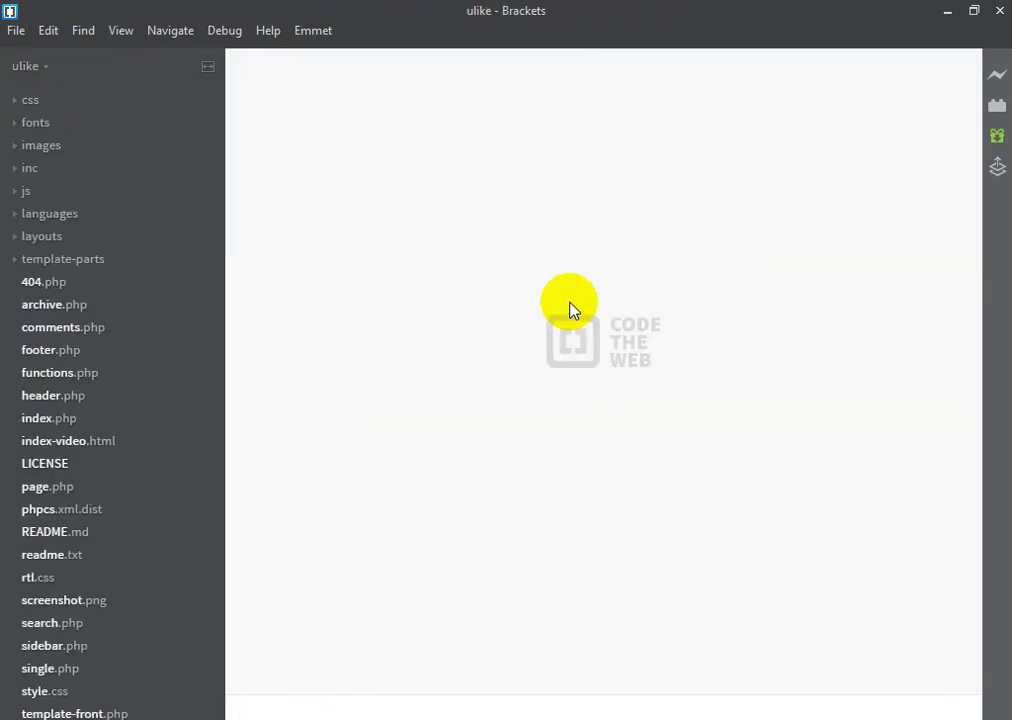
key("ctrl+shift+f")
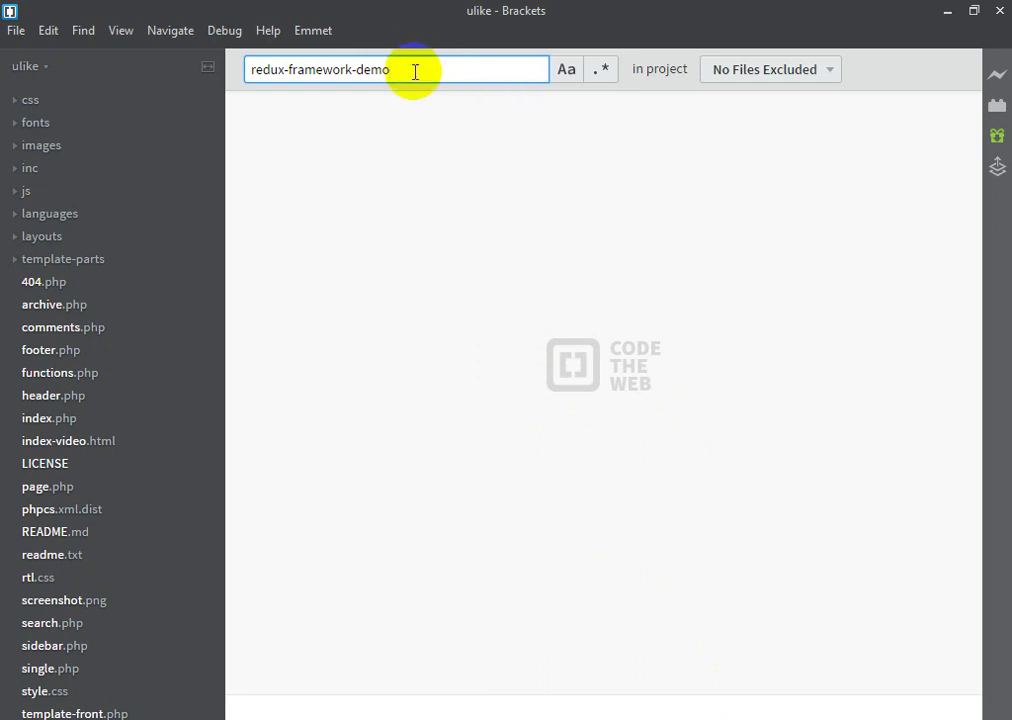
key("Return")
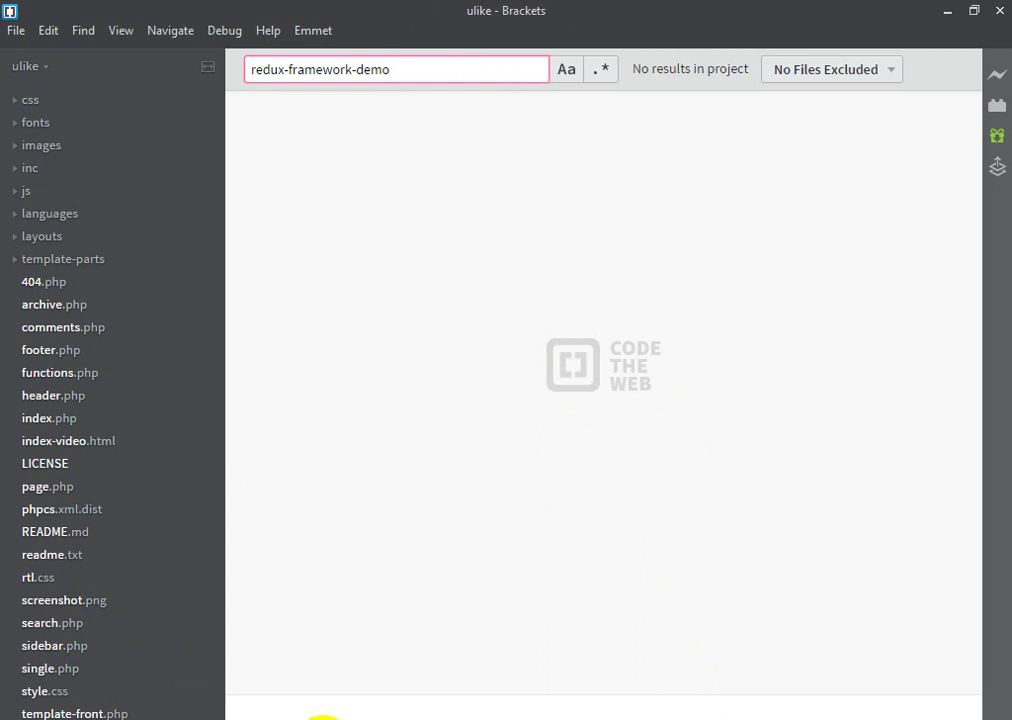
Return to the browser, rerun the theme check on ULike and go down through the report's messages.
left_click(323, 718)
scroll(515, 441, "up", 4)
scroll(520, 440, "down", 13)
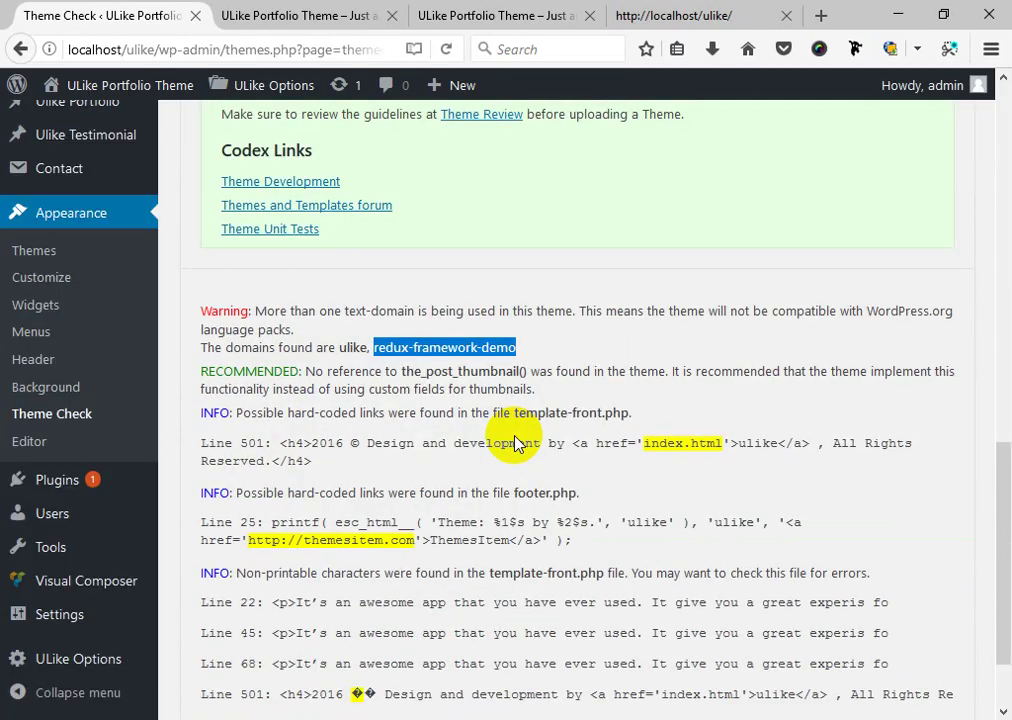
scroll(388, 393, "up", 7)
scroll(388, 393, "up", 4)
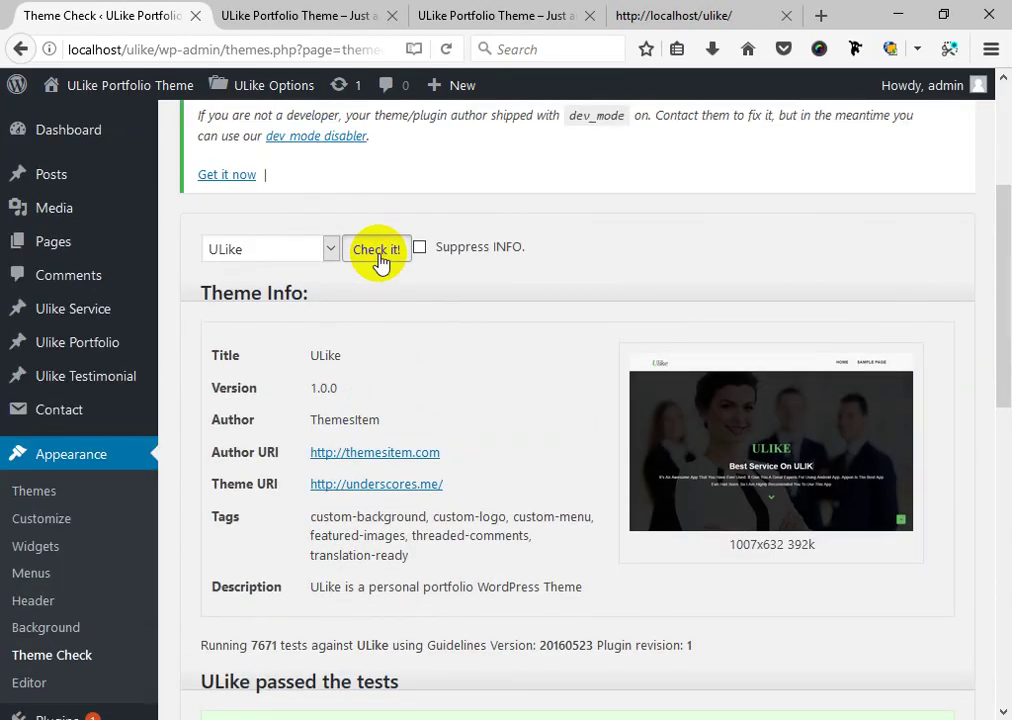
left_click(377, 250)
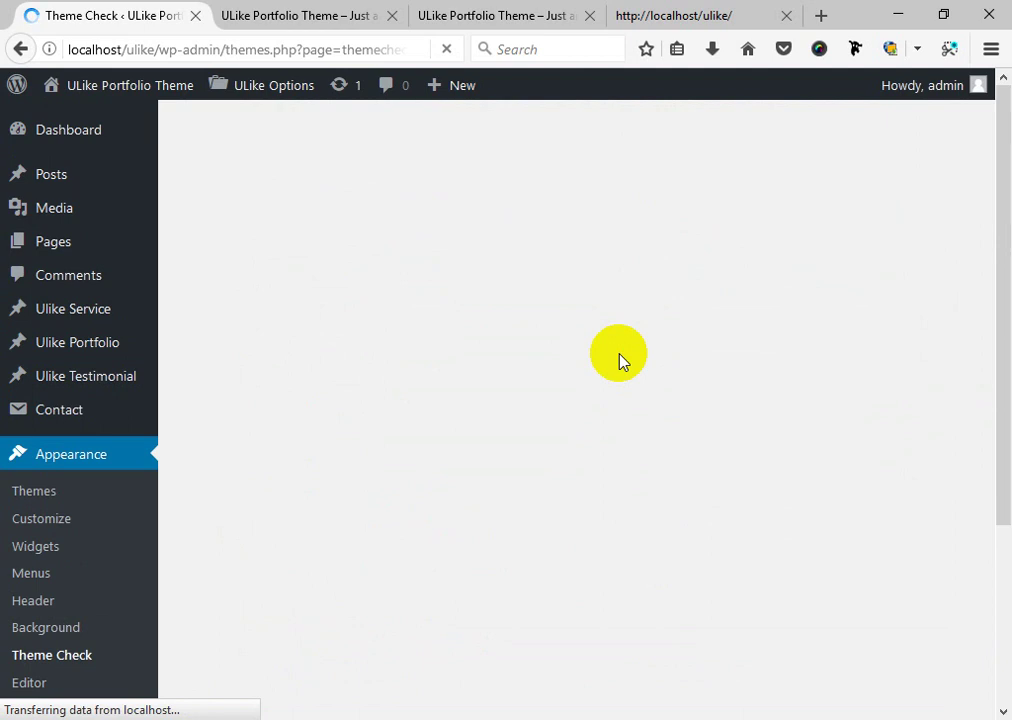
scroll(619, 360, "down", 2)
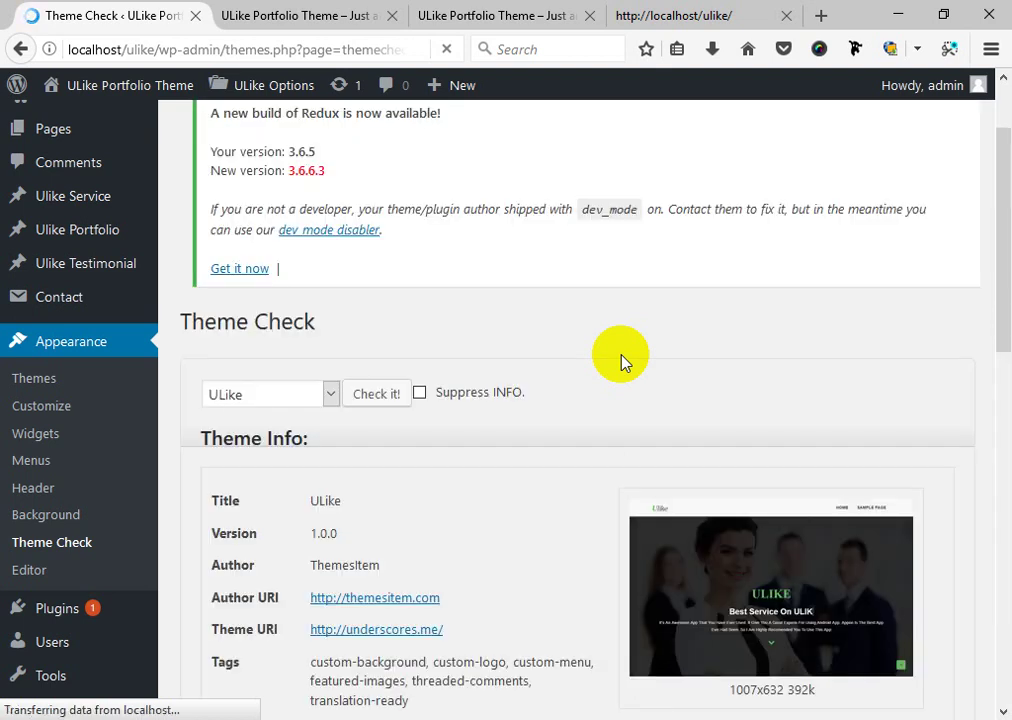
scroll(640, 345, "down", 6)
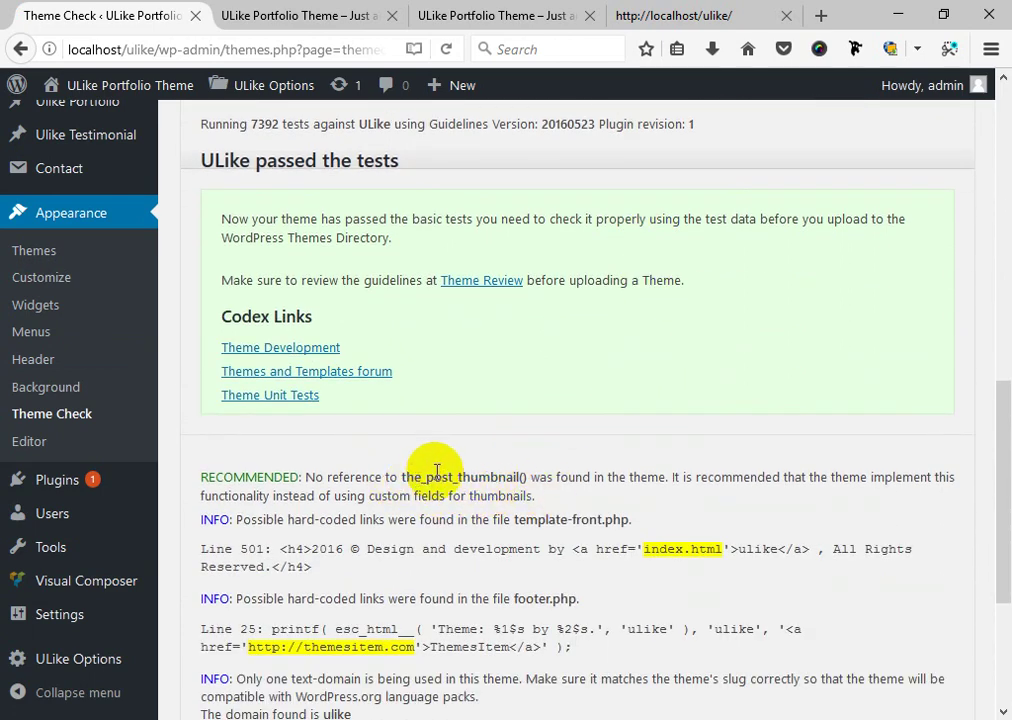
scroll(425, 470, "down", 5)
scroll(437, 472, "down", 1)
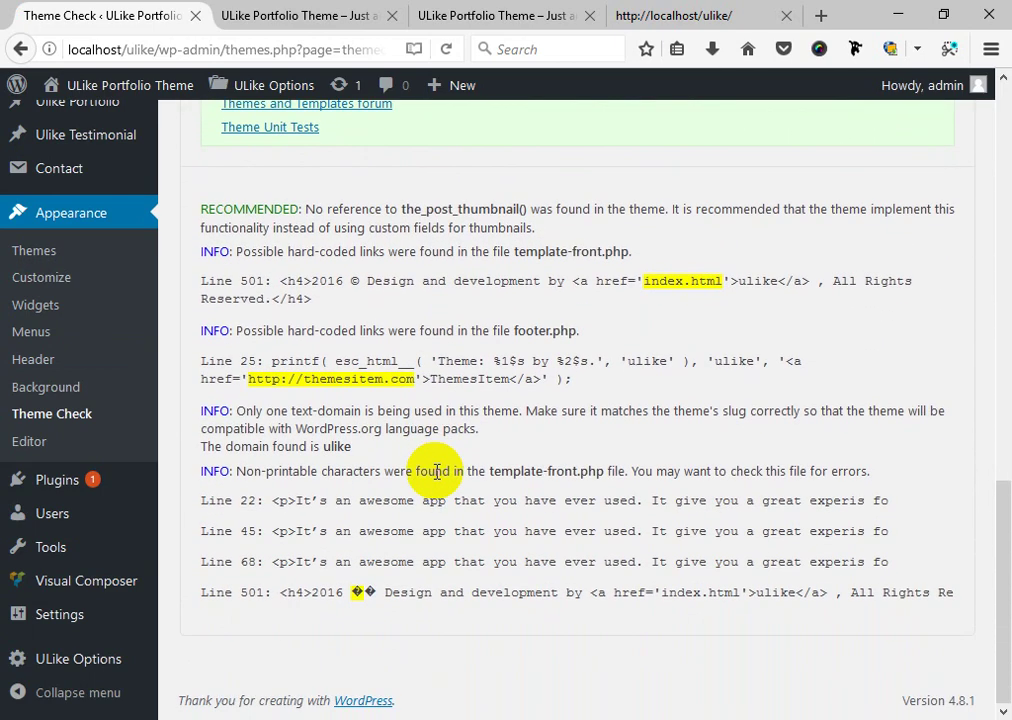
Examine the hard-coded link notice for template-front.php, highlighting the index.html reference on line 501.
scroll(393, 404, "up", 3)
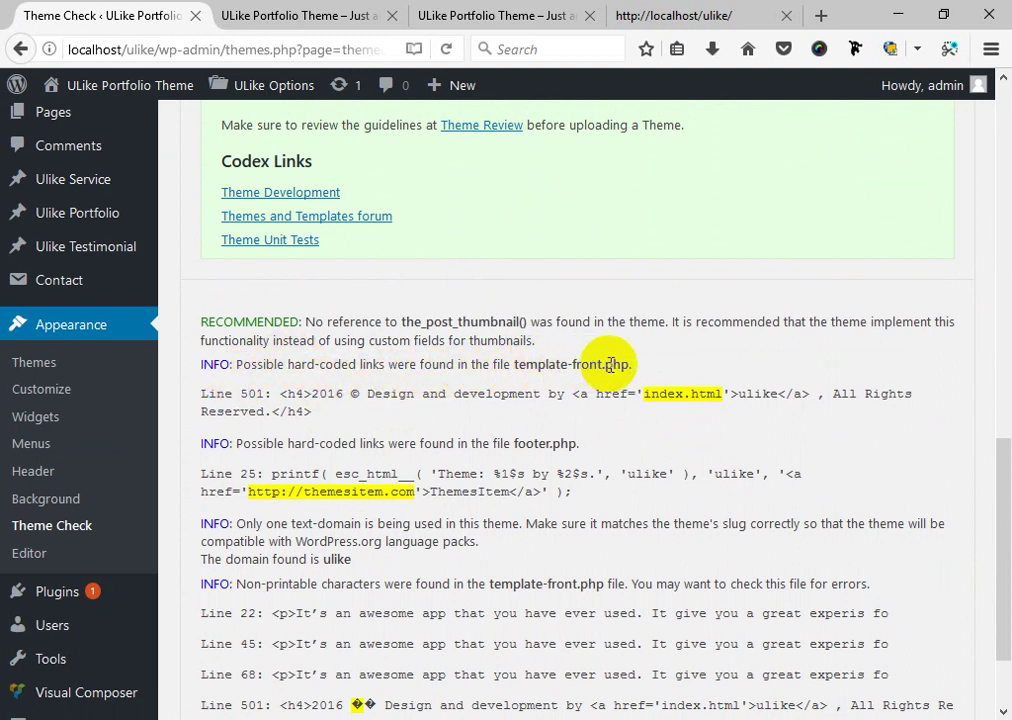
left_click_drag(690, 395, 722, 397)
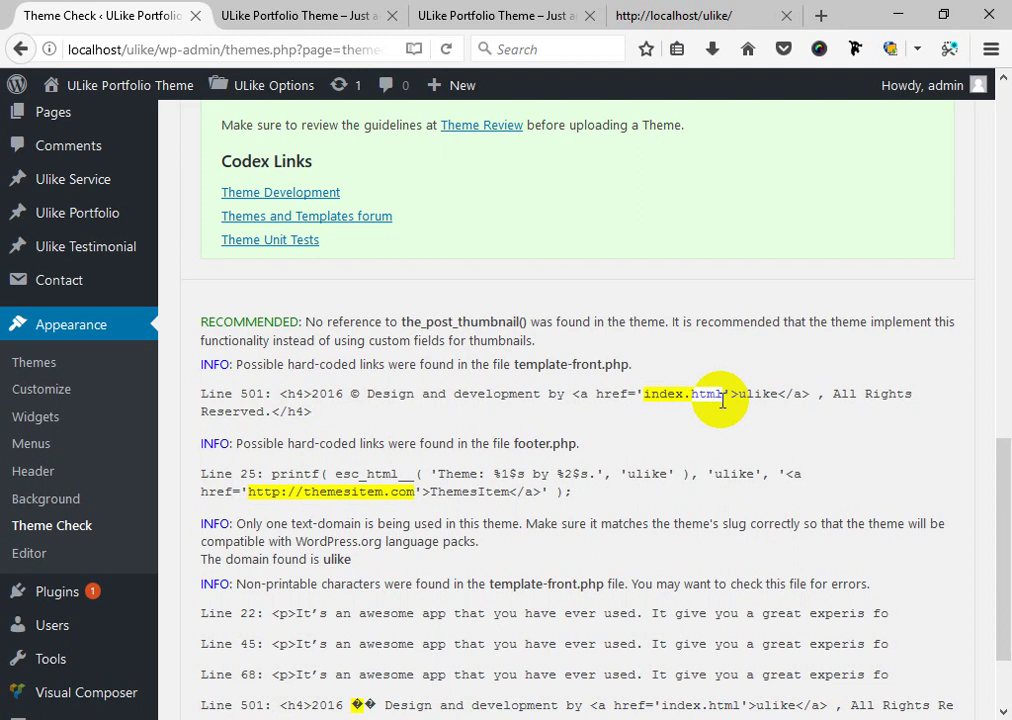
left_click_drag(722, 400, 648, 410)
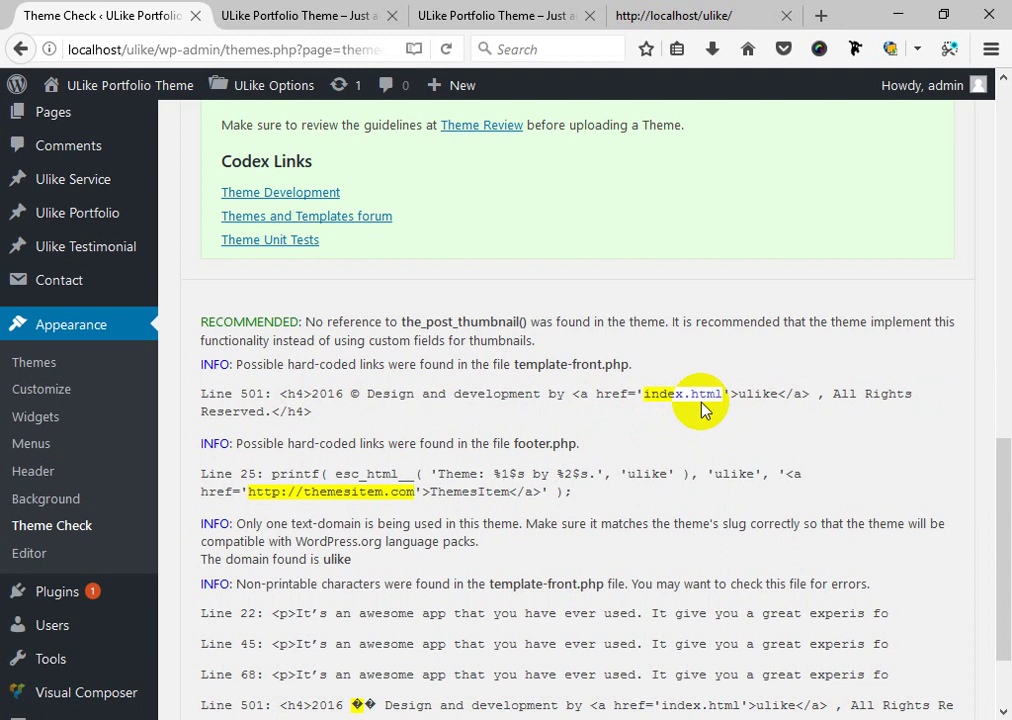
left_click(675, 447)
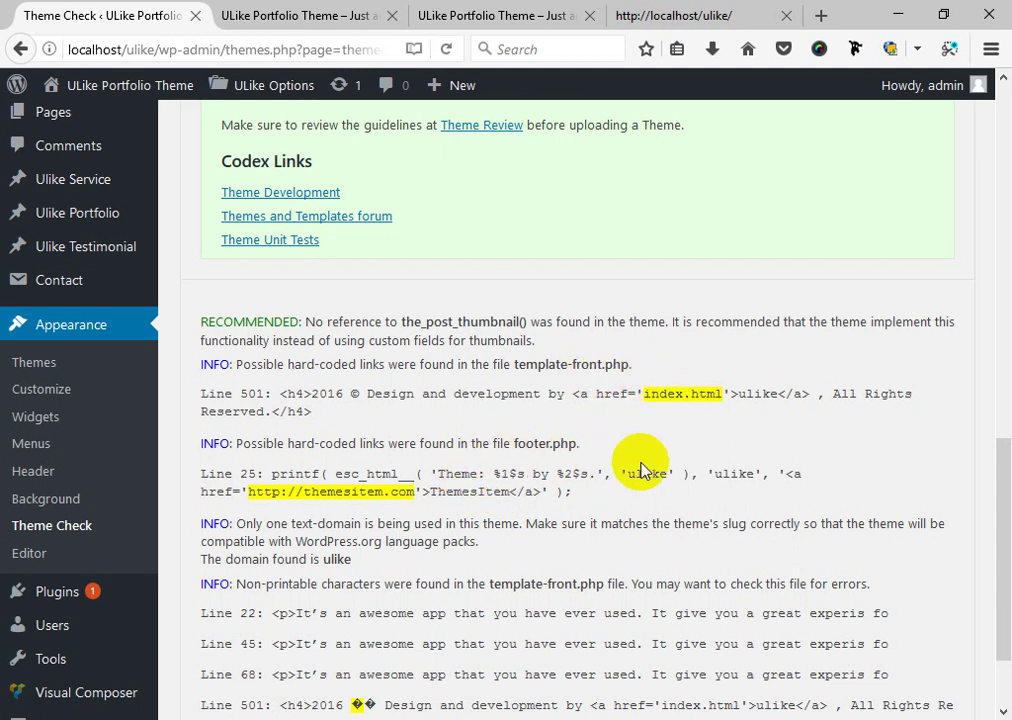
left_click(181, 718)
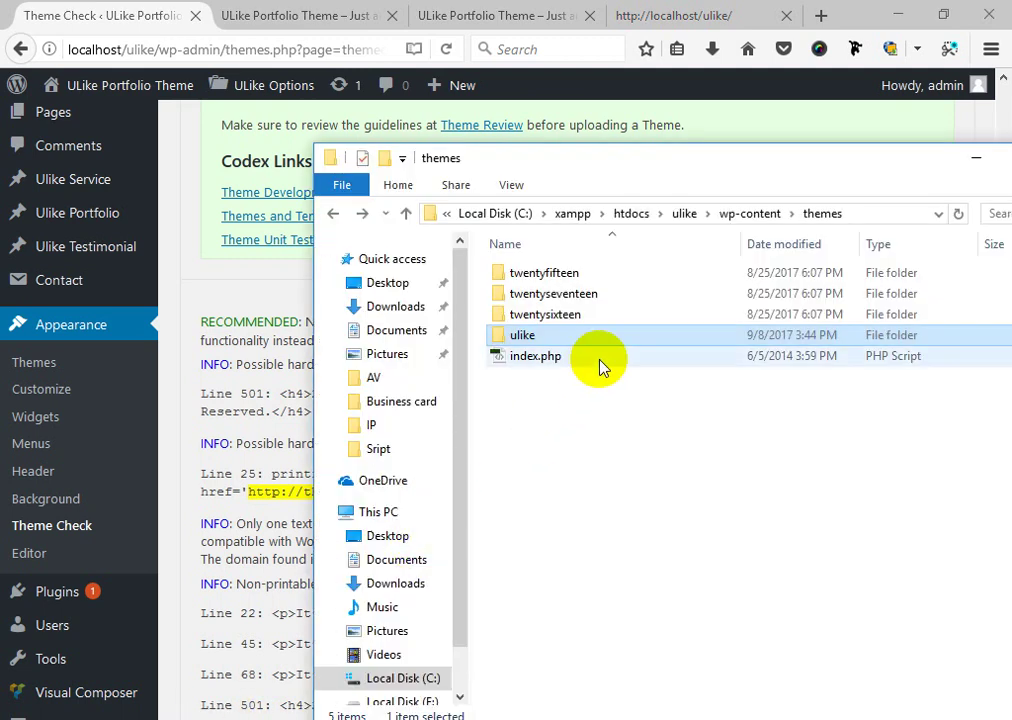
left_click_drag(558, 181, 921, 326)
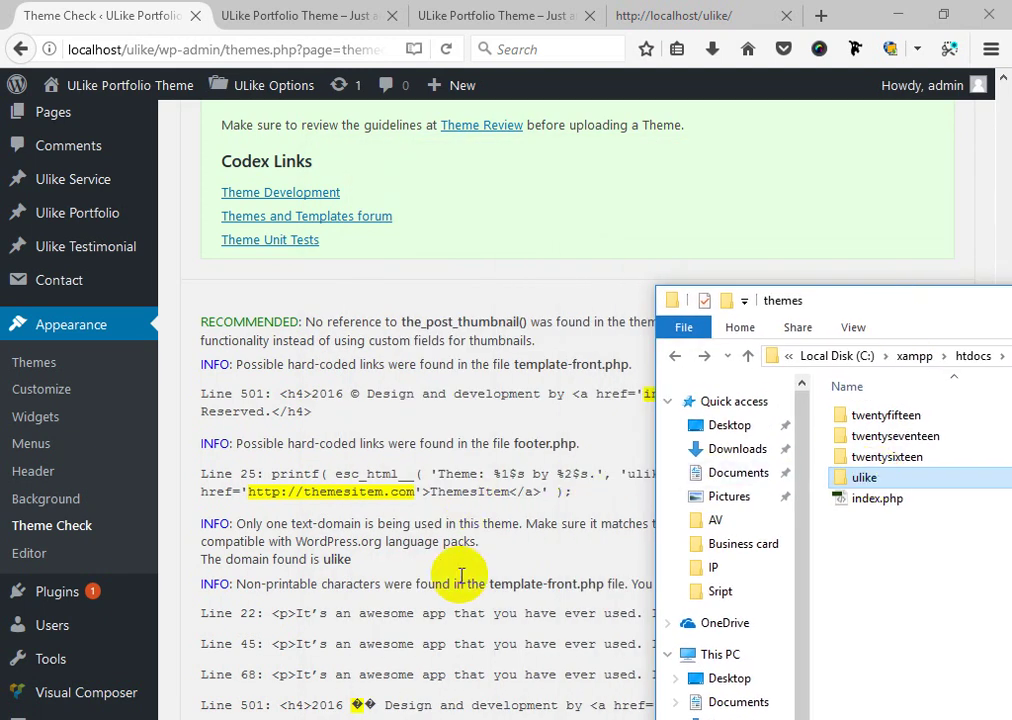
left_click(560, 470)
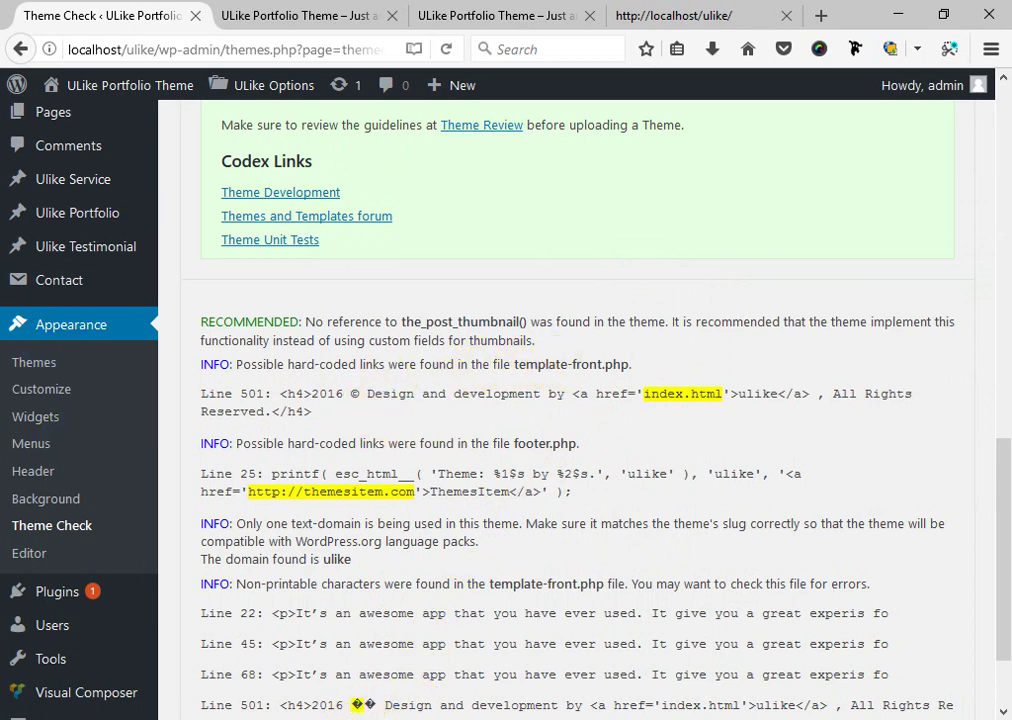
Switch to Brackets, open template-front.php from the ulike project and find the footer's index.html link on line 501.
key("alt+Tab")
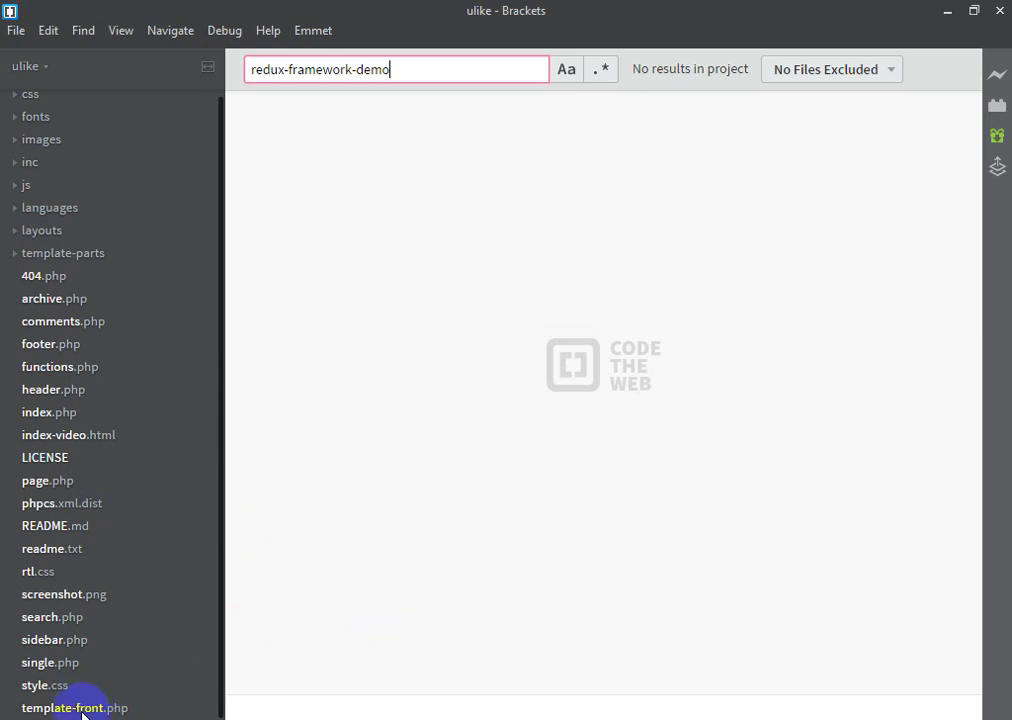
left_click(82, 712)
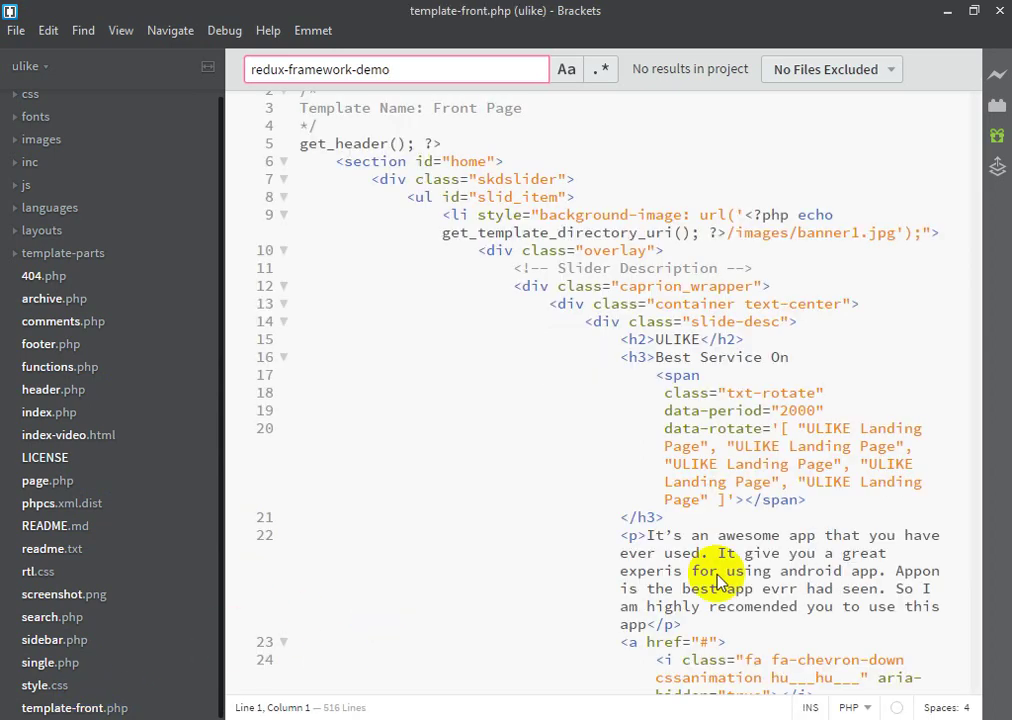
key("Escape")
scroll(983, 655, "down", 15)
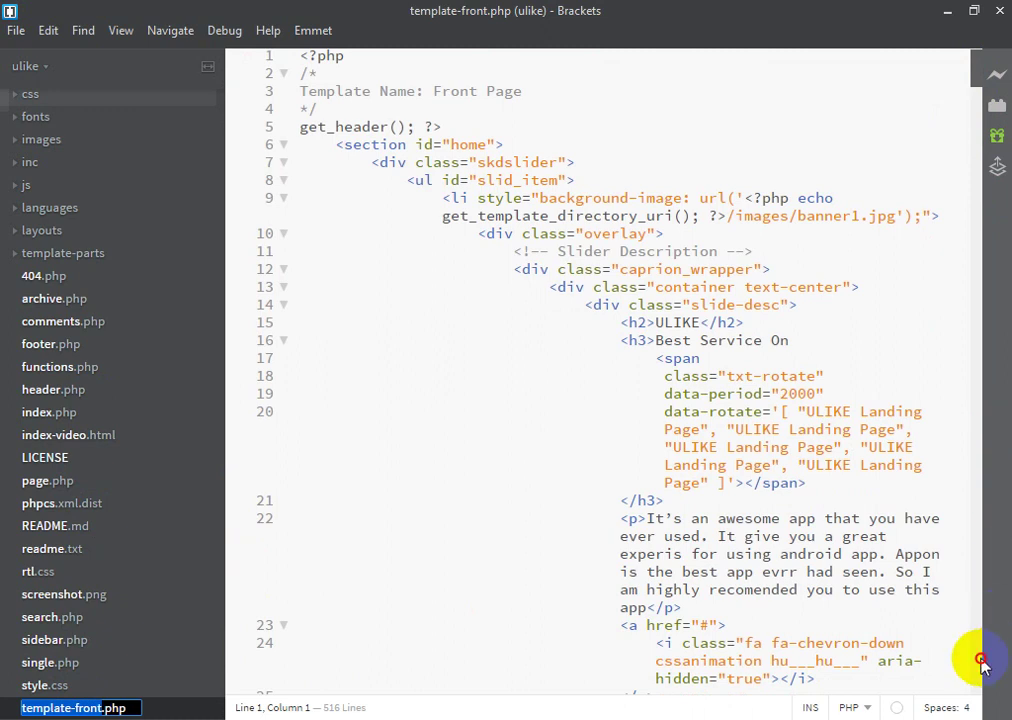
scroll(975, 697, "down", 20)
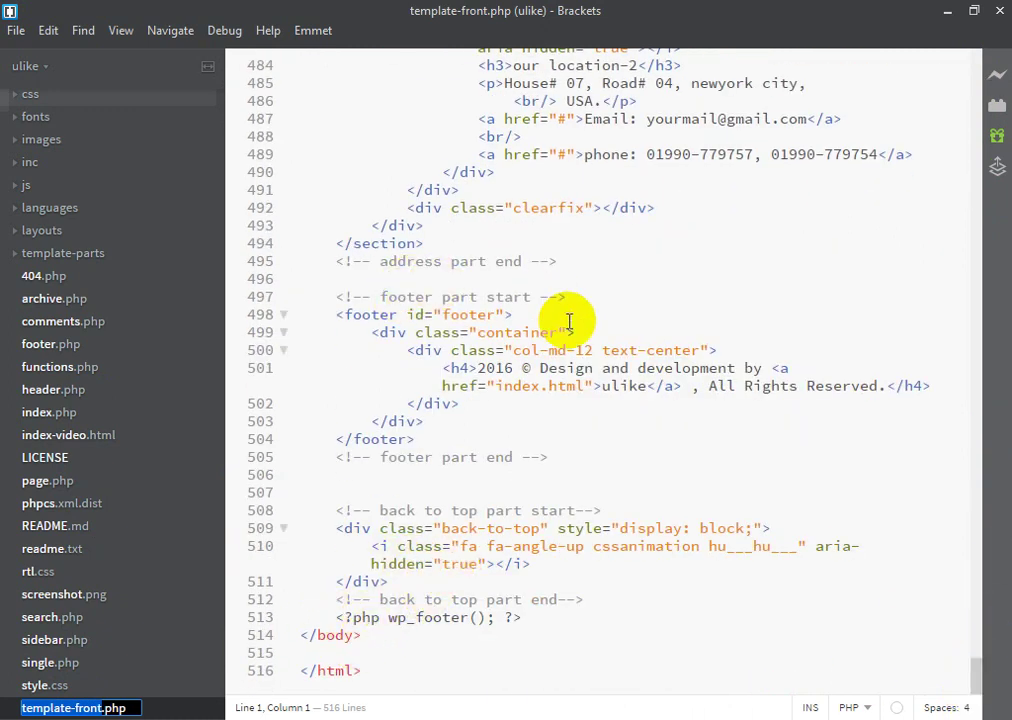
Replace index.html in the footer link on line 501 with <?php echo site_url('/'); ?> and save template-front.php.
left_click(704, 368)
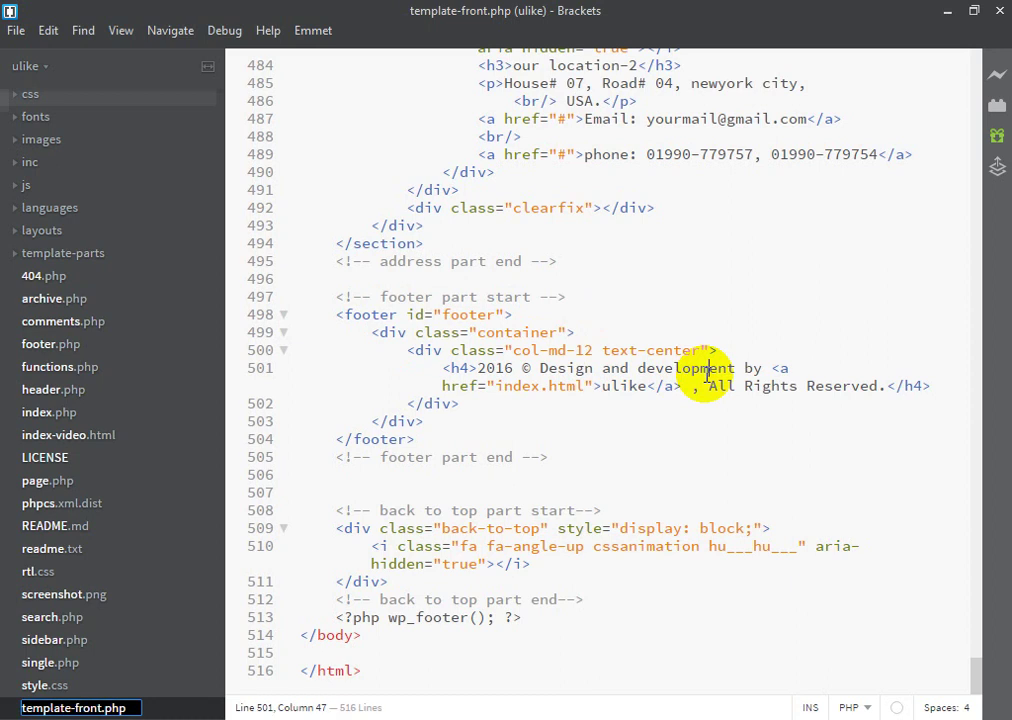
left_click(779, 368)
left_click_drag(498, 385, 586, 386)
key("BackSpace")
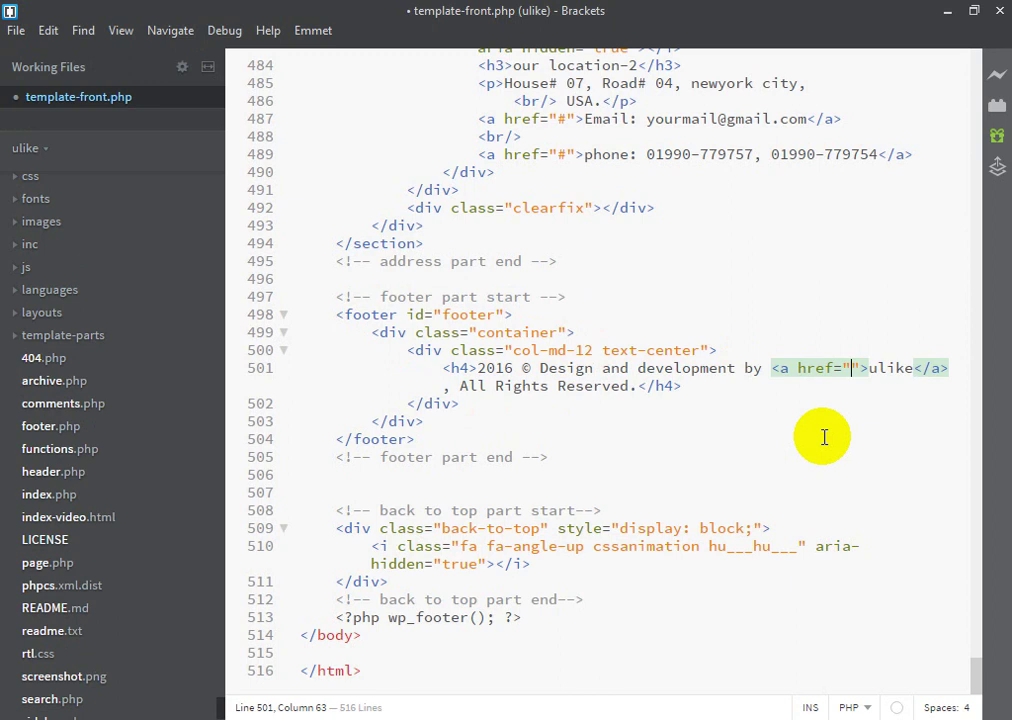
type("<?hp ?>")
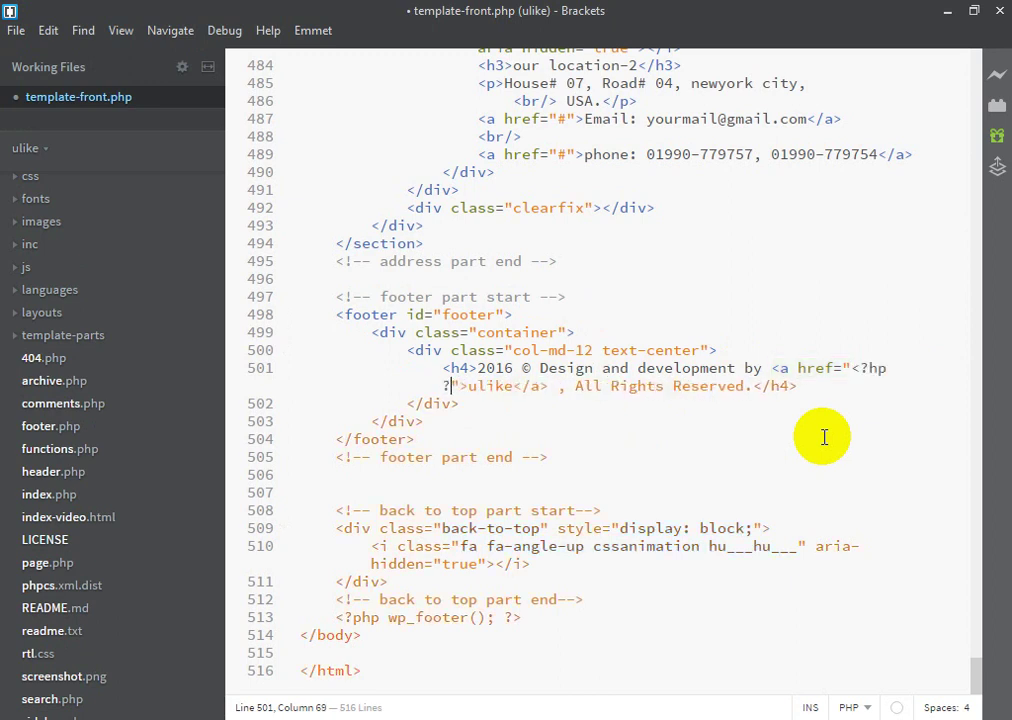
key("Left")
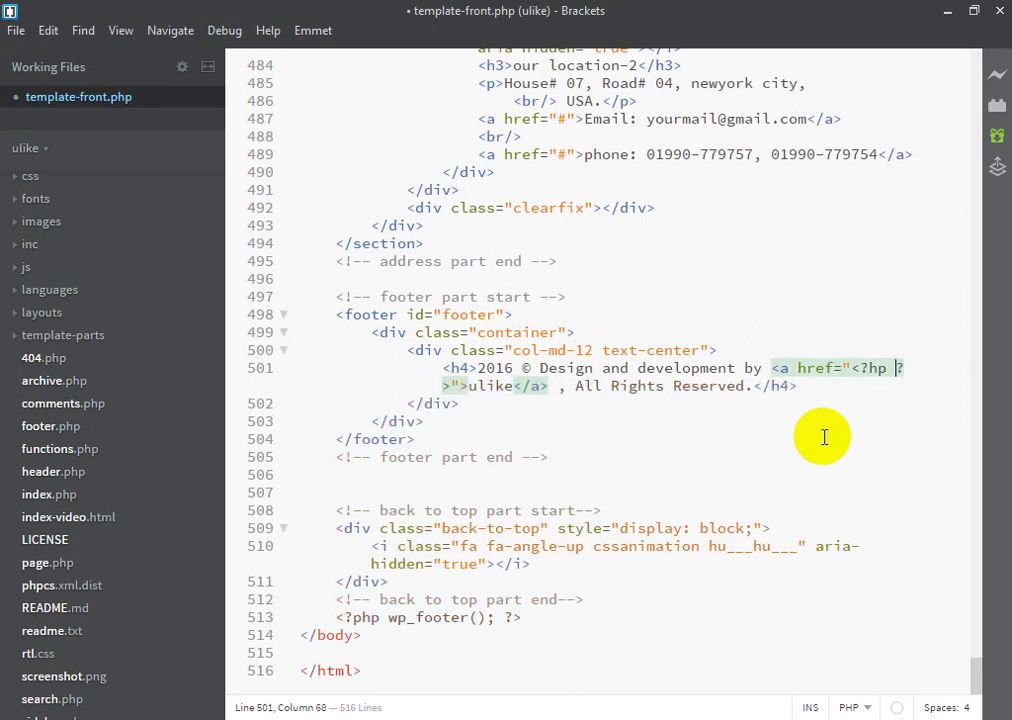
type("echo site_")
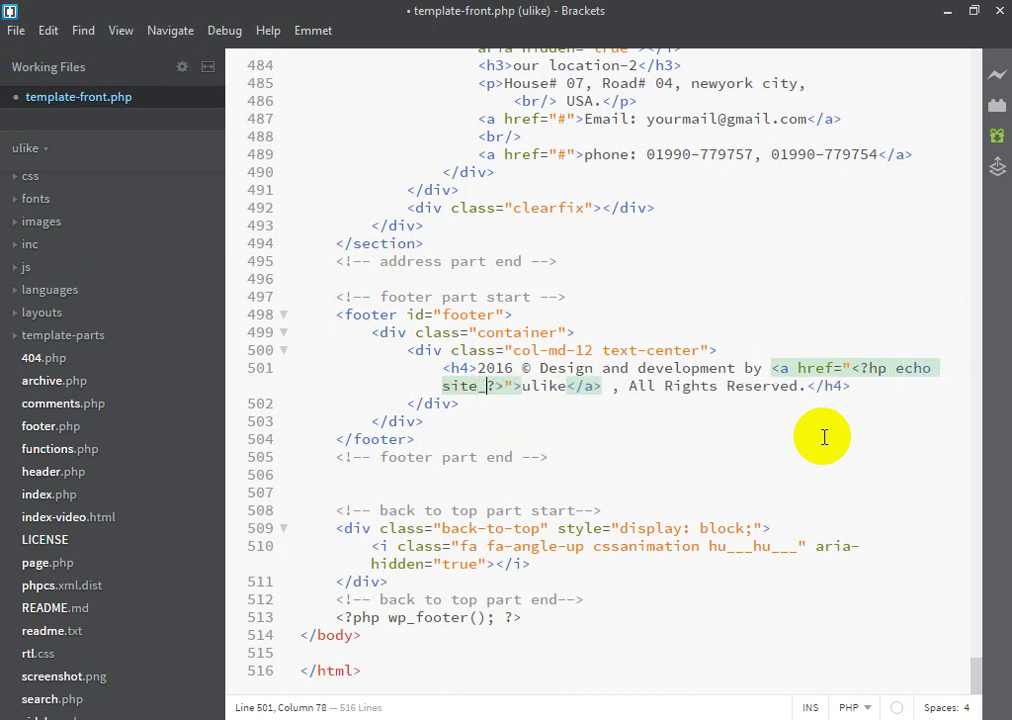
type("url();")
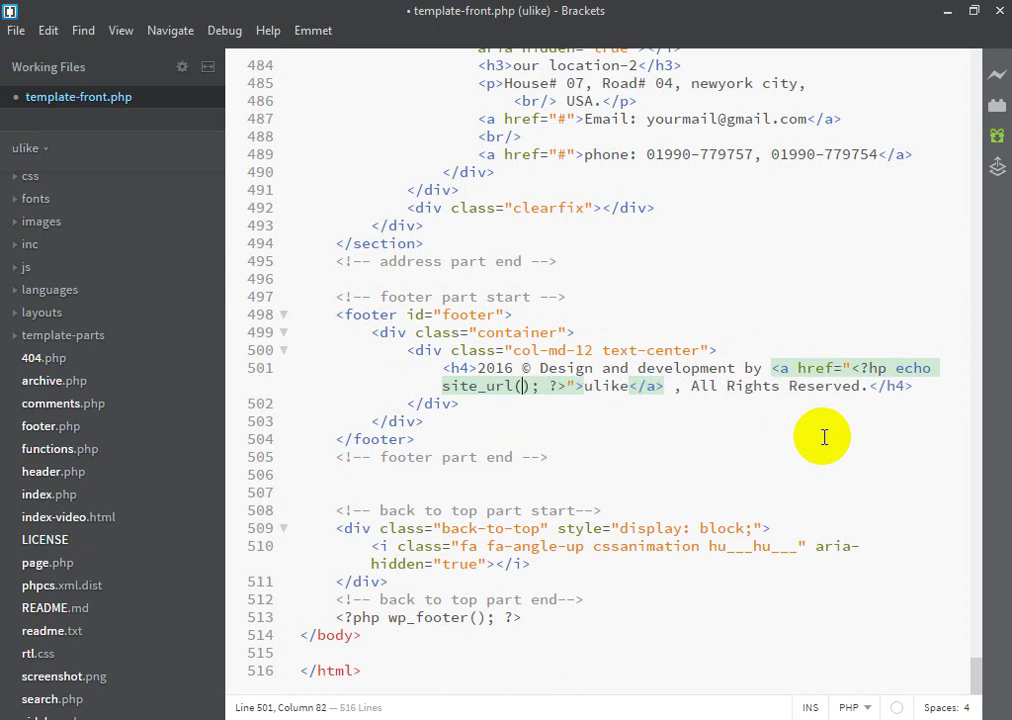
type(" '/")
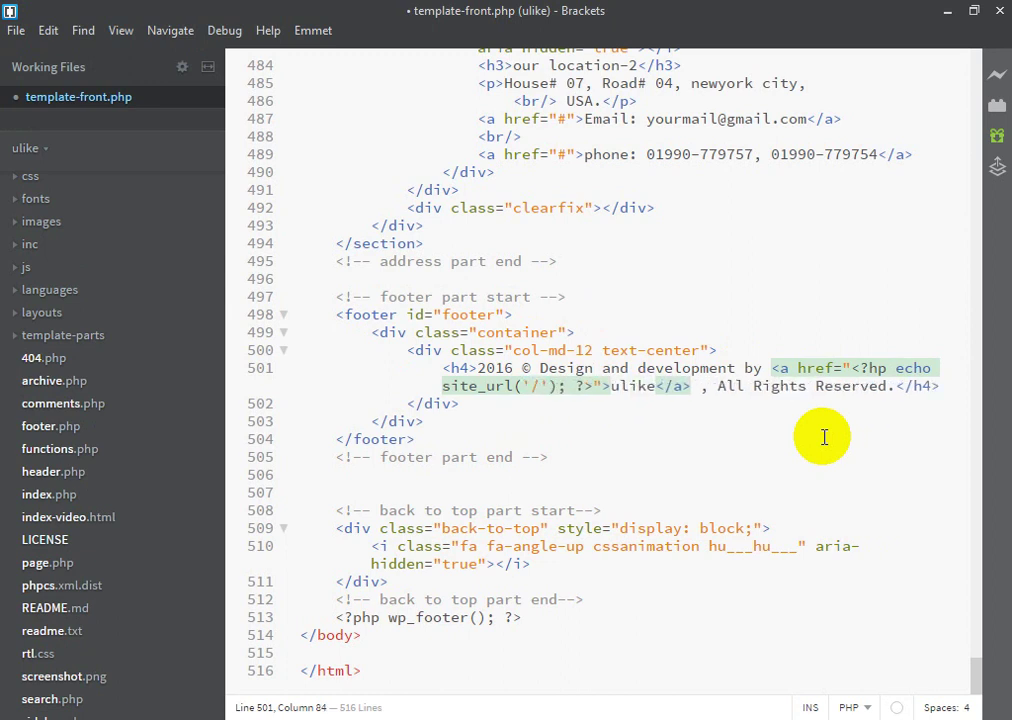
left_click(868, 368)
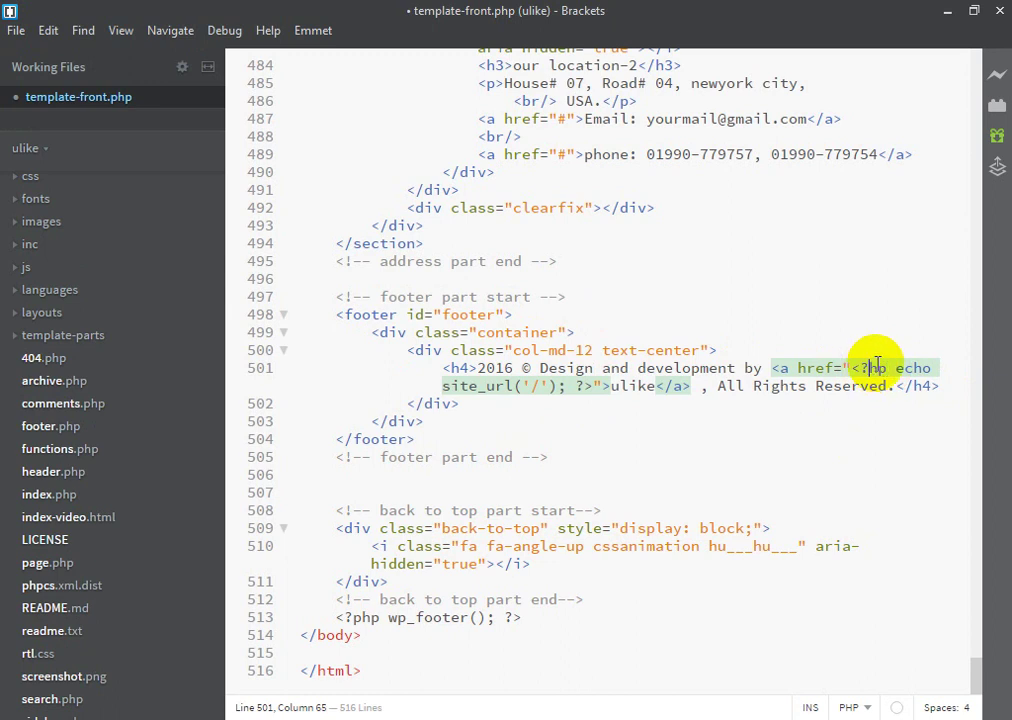
type("p")
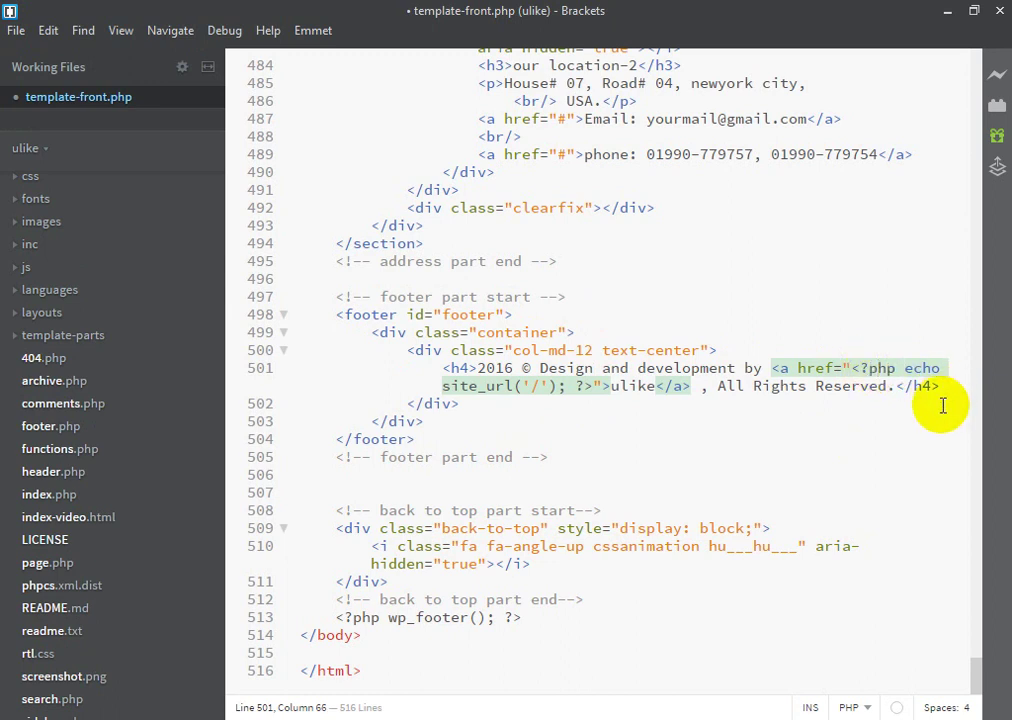
key("ctrl+s")
key("alt+Tab")
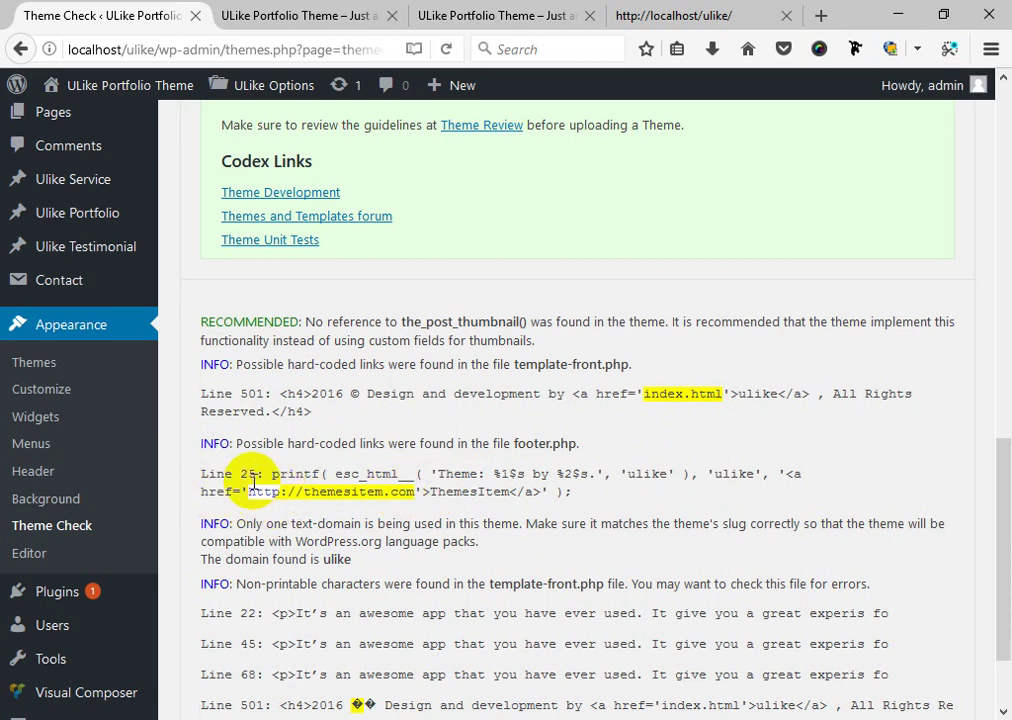
key("alt+Tab")
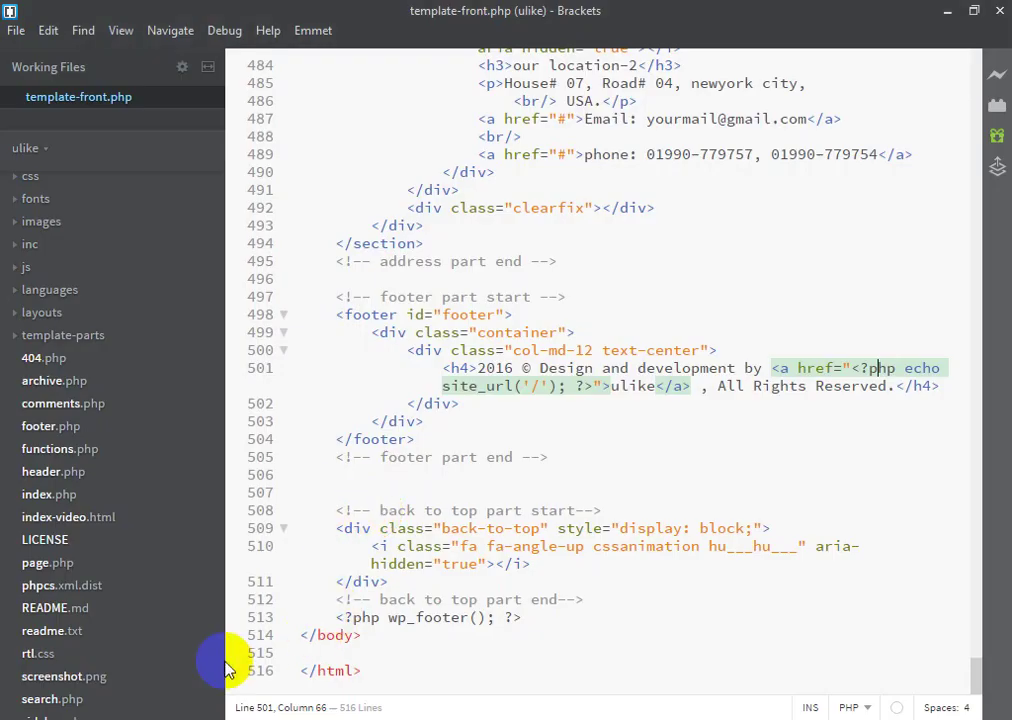
scroll(100, 390, "up", 1)
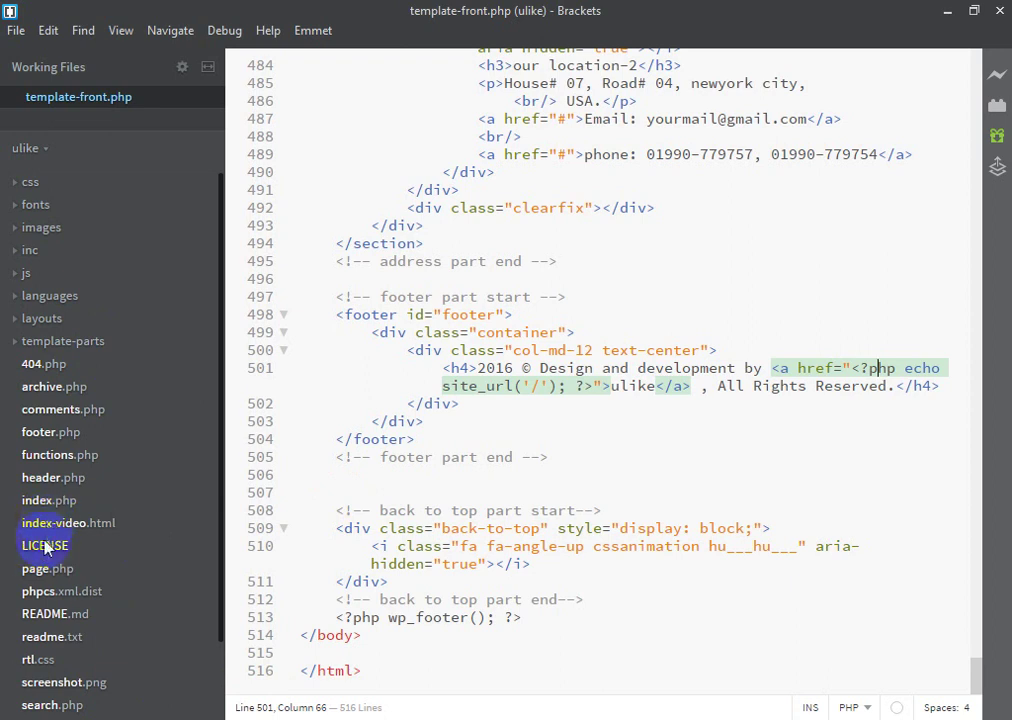
left_click(42, 440)
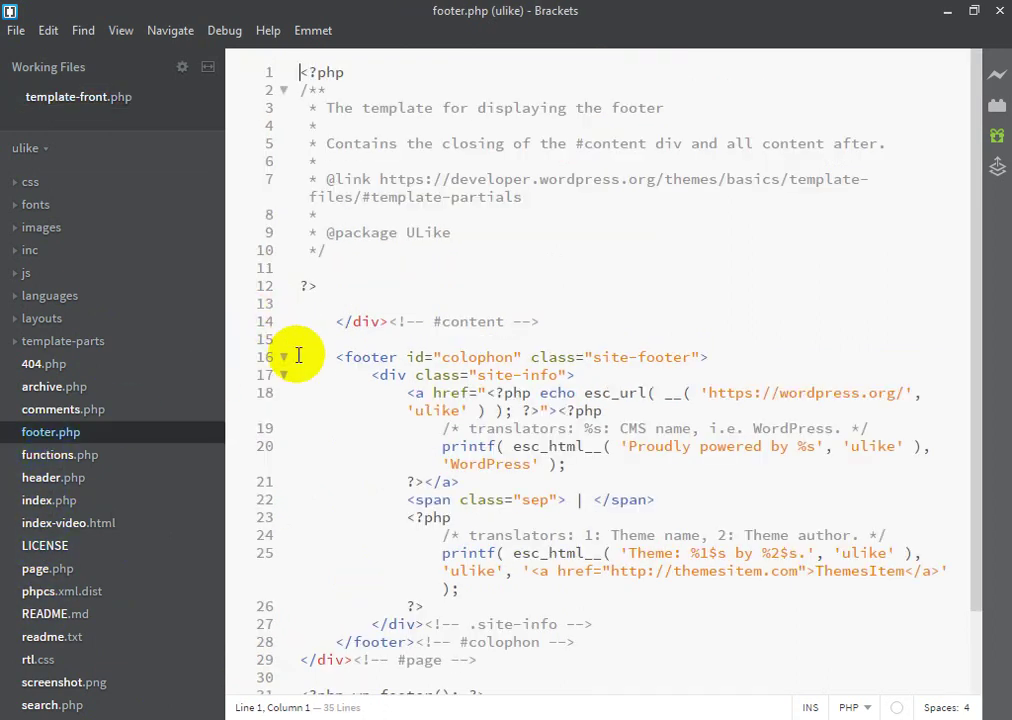
left_click(522, 555)
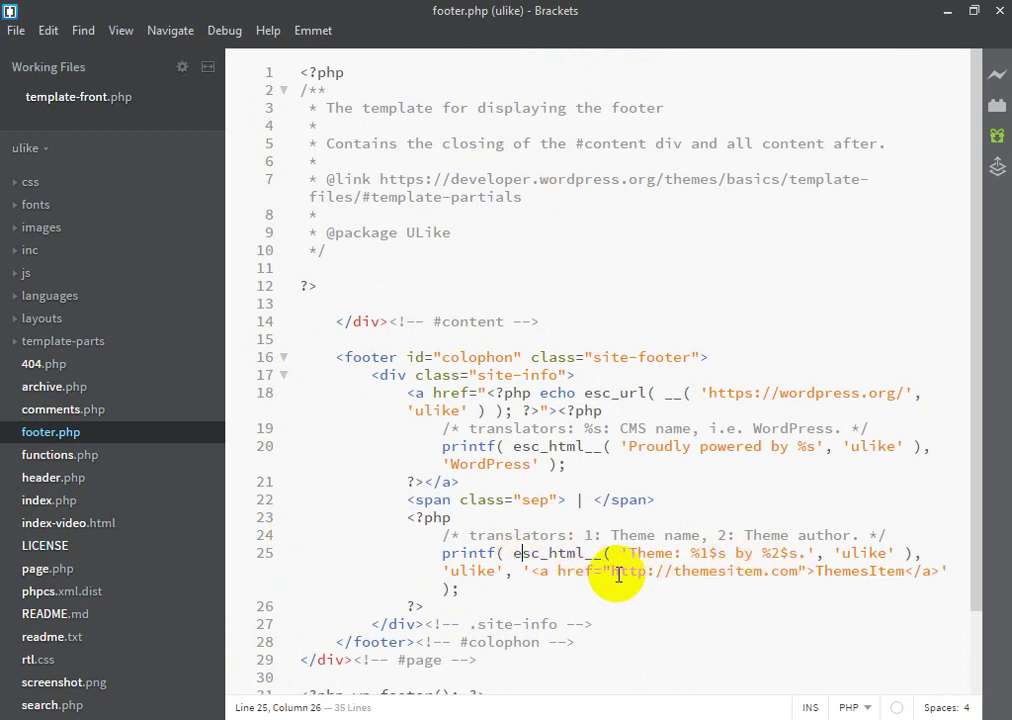
left_click_drag(613, 571, 802, 571)
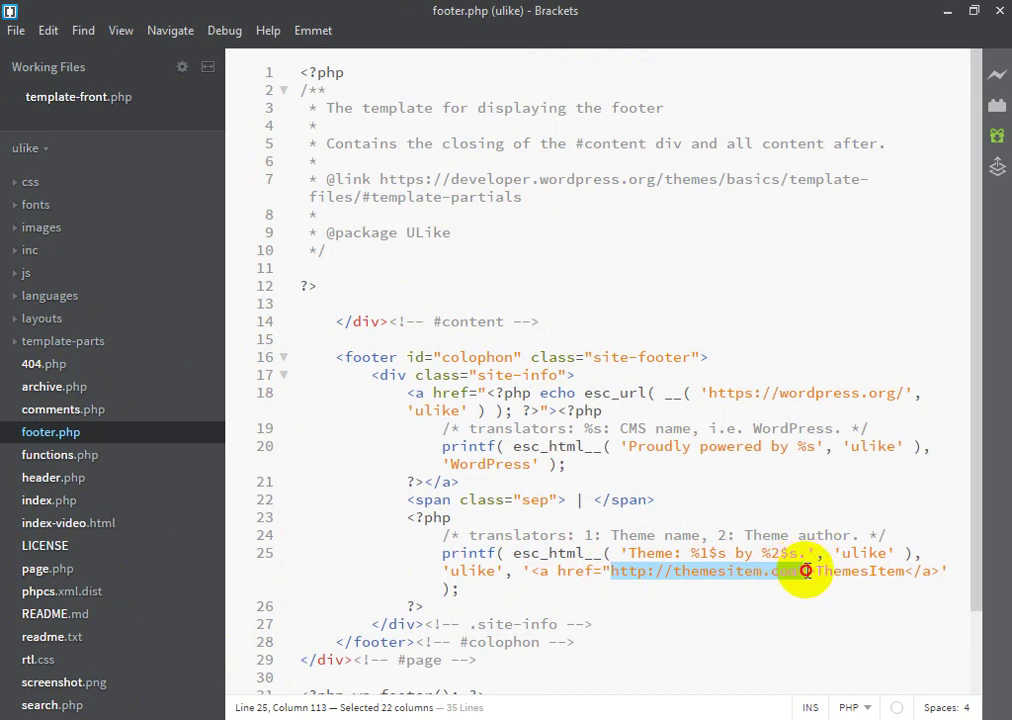
scroll(784, 533, "down", 2)
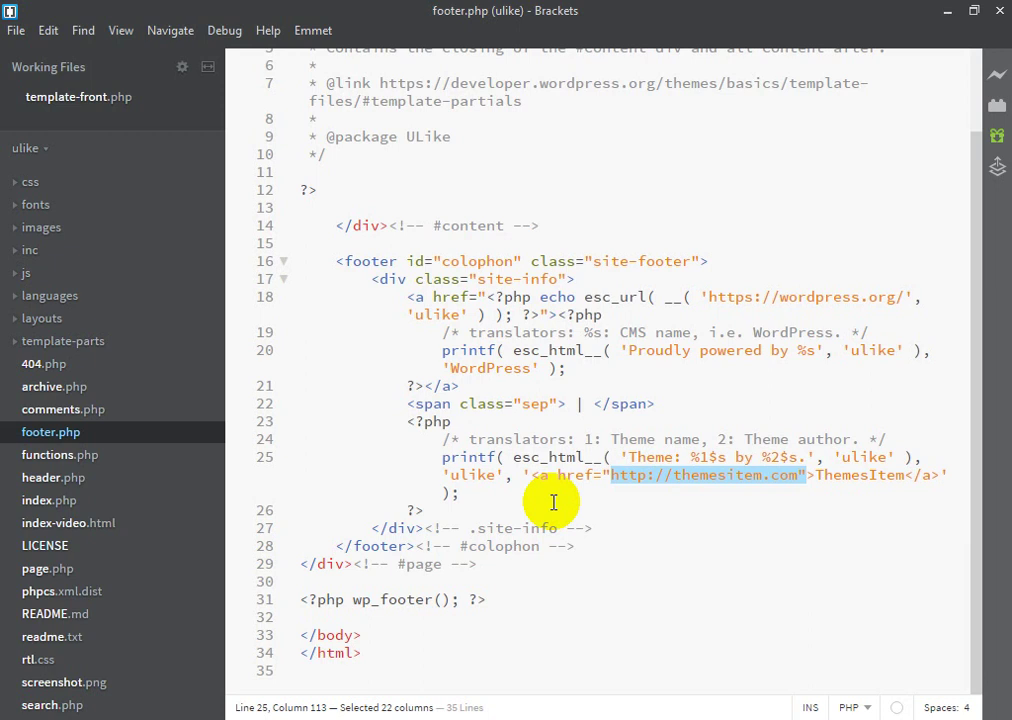
left_click(621, 476)
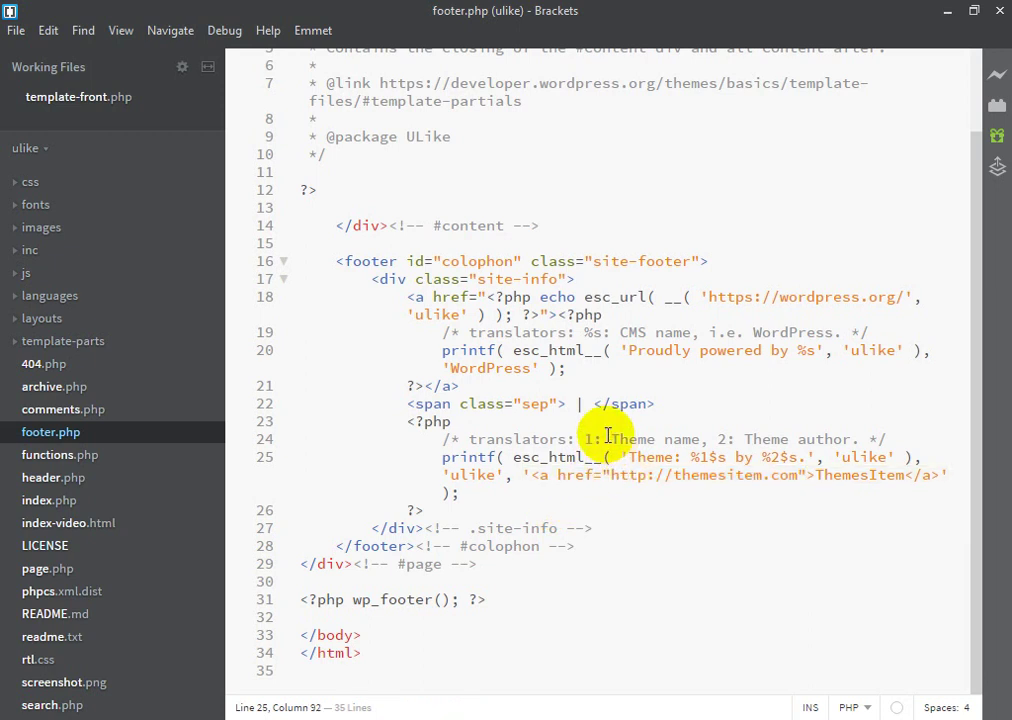
Delete the whole theme-credit PHP block after the separator span, including the themesitem.com printf line, and save footer.php.
left_click_drag(461, 493, 143, 457)
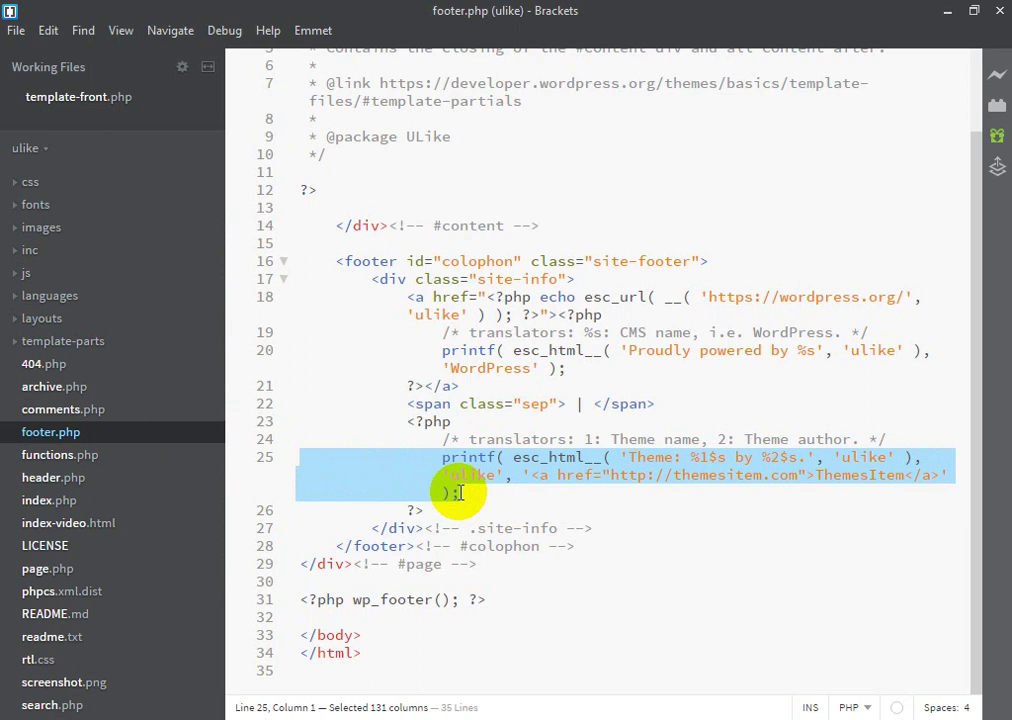
key("Delete")
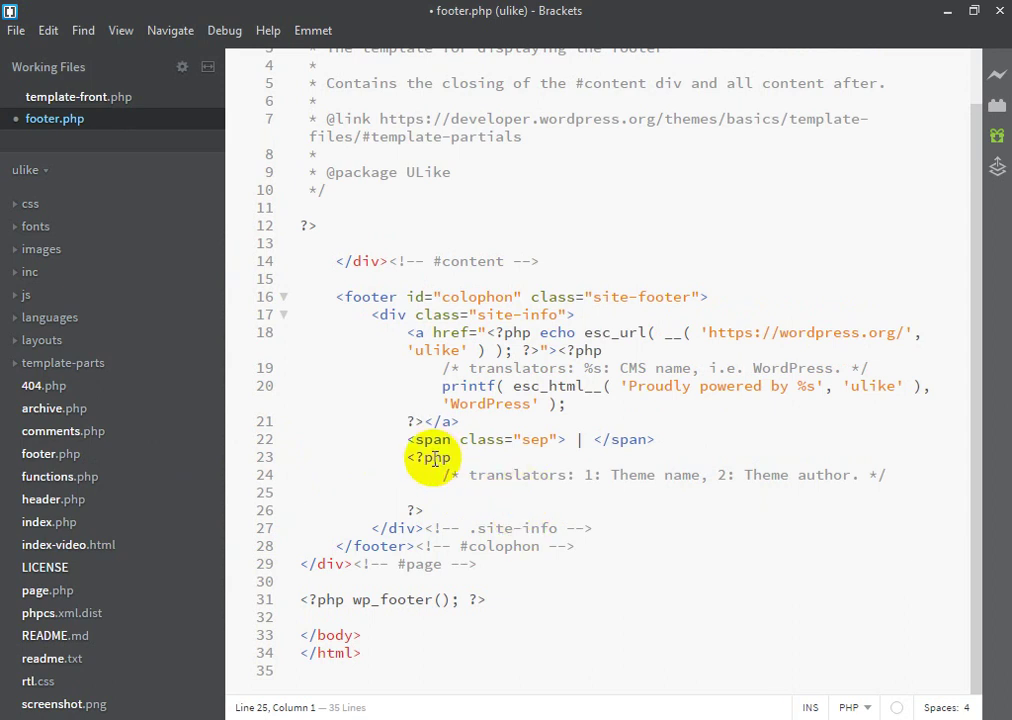
left_click_drag(424, 511, 370, 511)
left_click_drag(232, 485, 178, 456)
key("Delete")
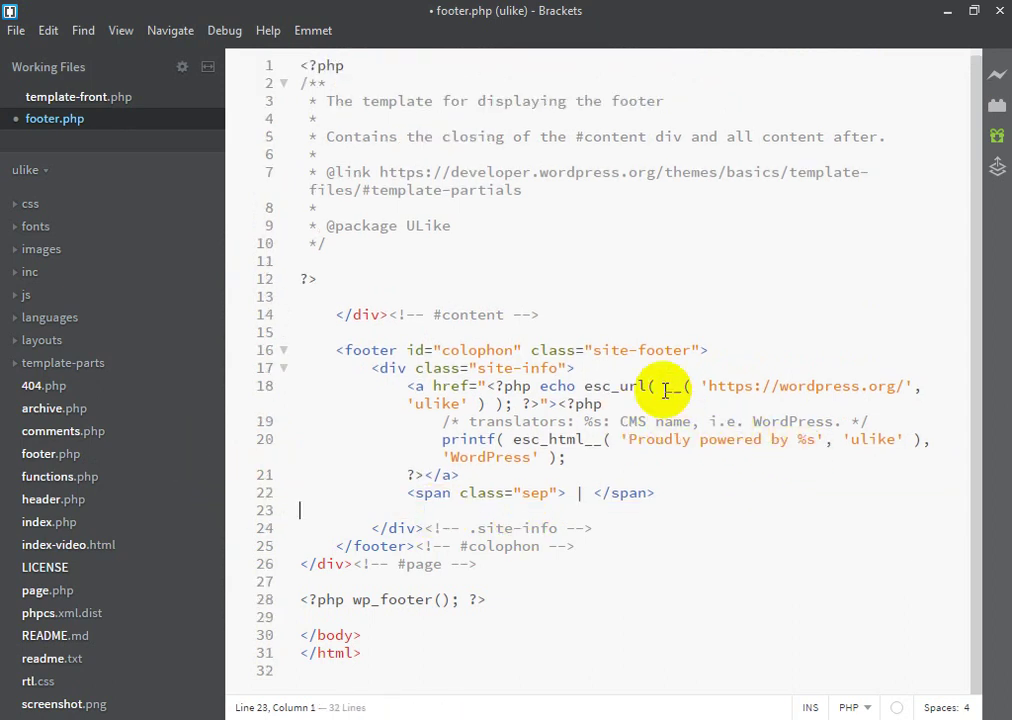
key("ctrl+s")
Read the report's non-printable character notices in the browser, return to template-front.php in Brackets and find the paragraph on line 22.
key("alt+Tab")
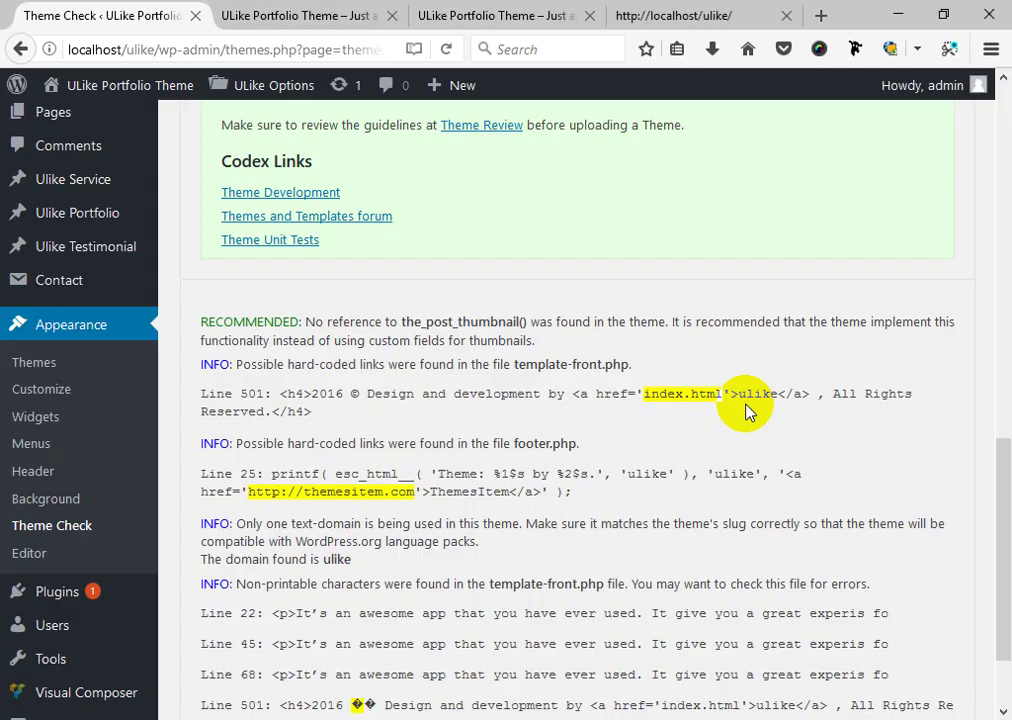
scroll(578, 524, "down", 2)
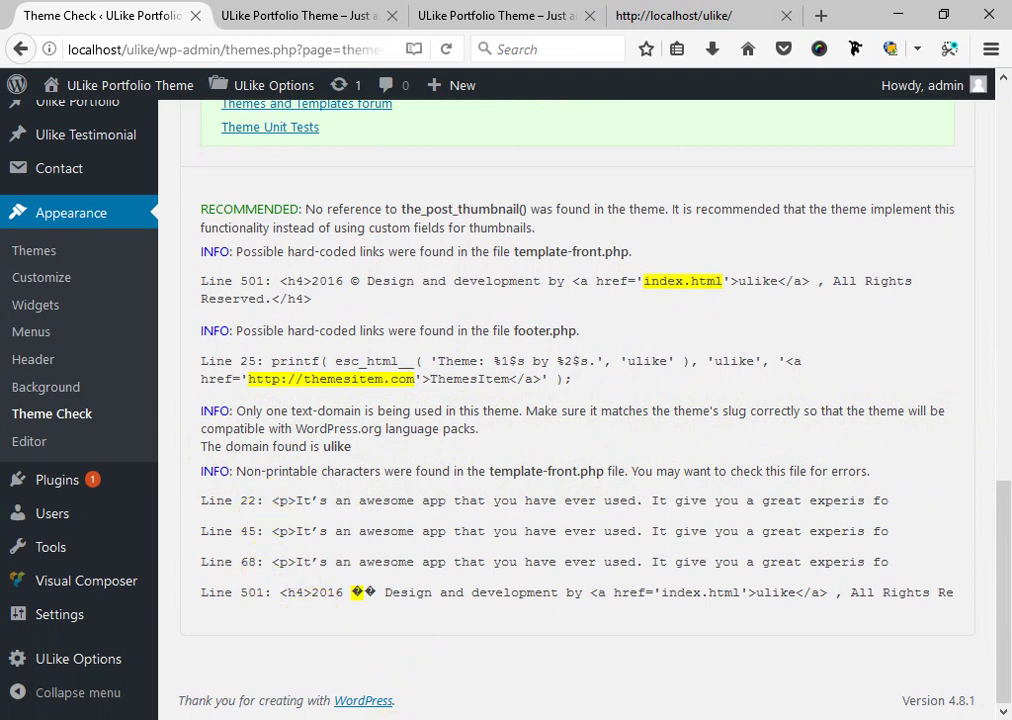
key("alt+Tab")
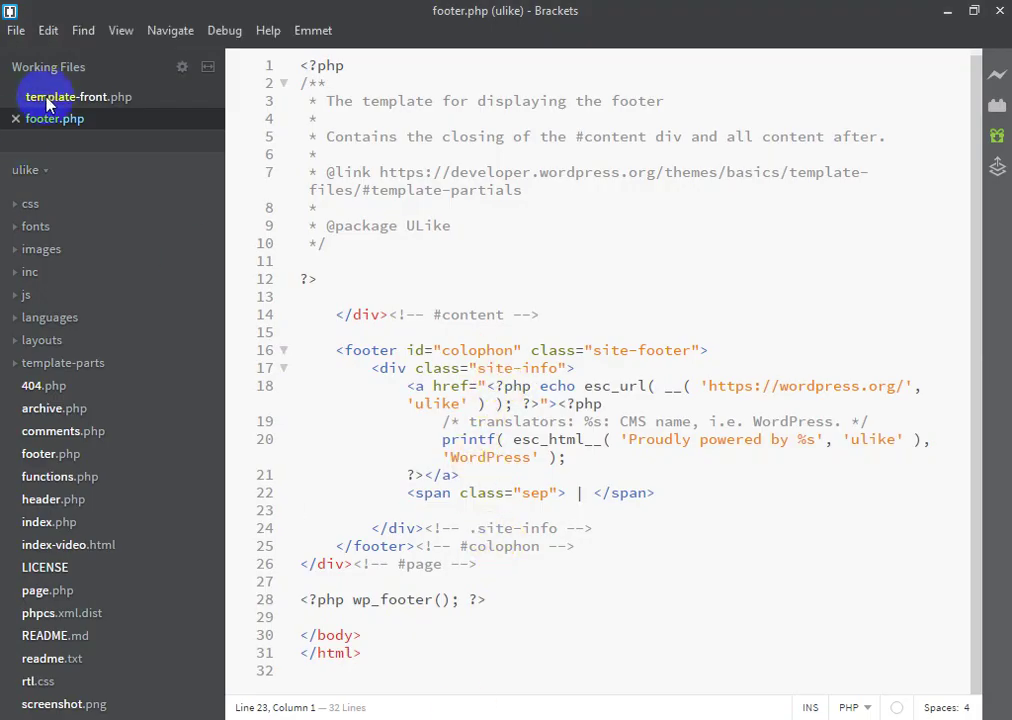
key("ctrl+Tab")
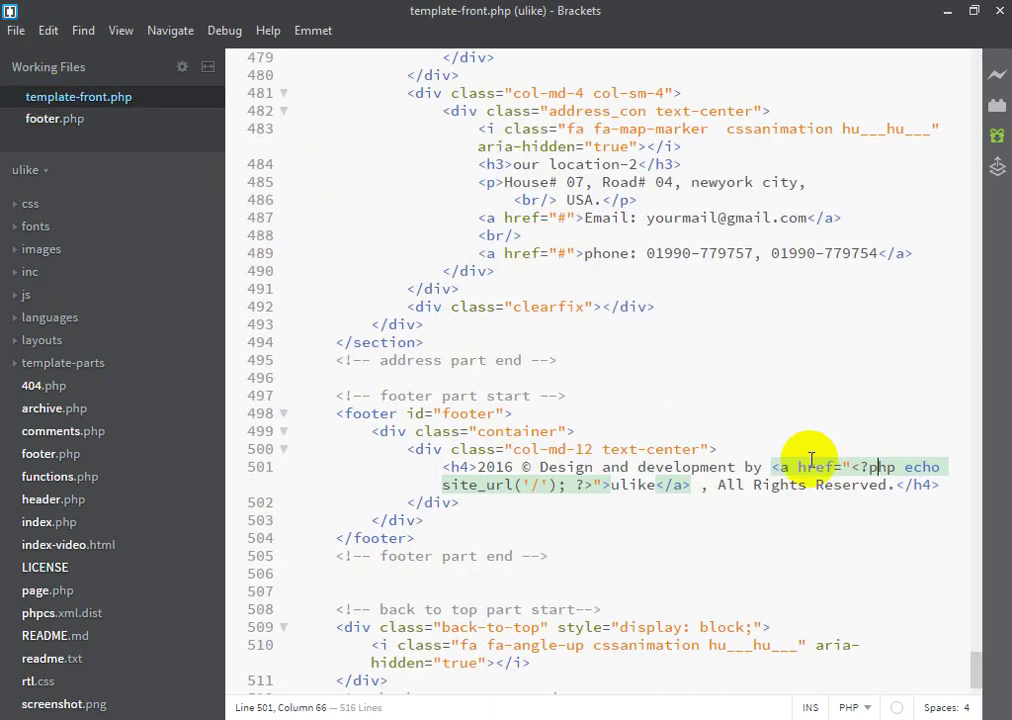
left_click_drag(975, 672, 993, 93)
left_click(665, 240)
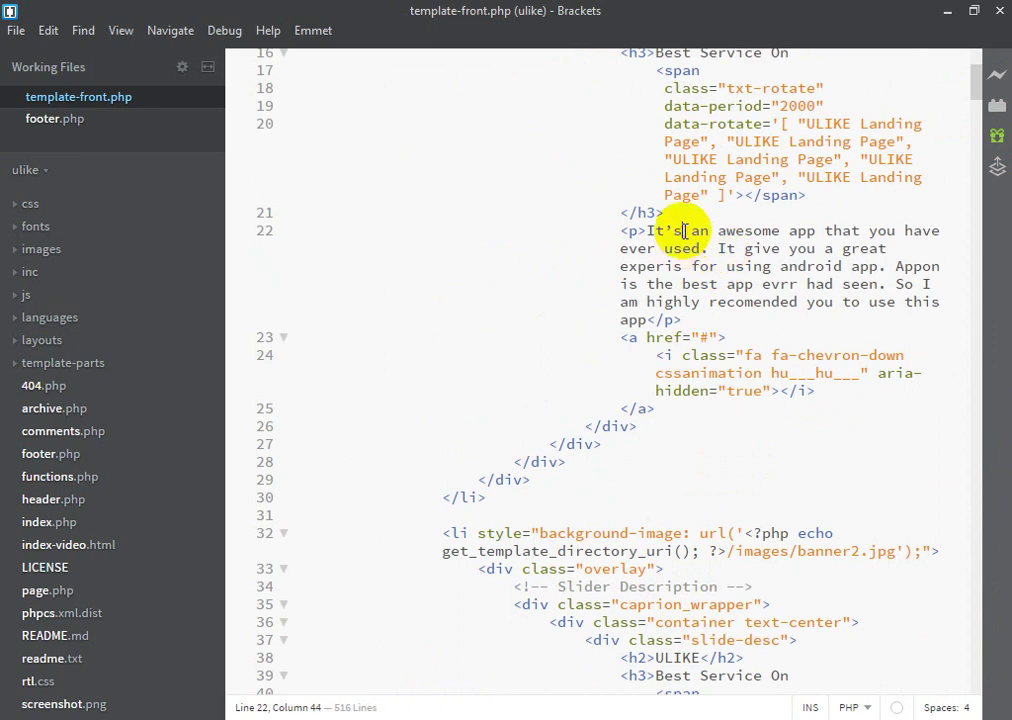
left_click(628, 229)
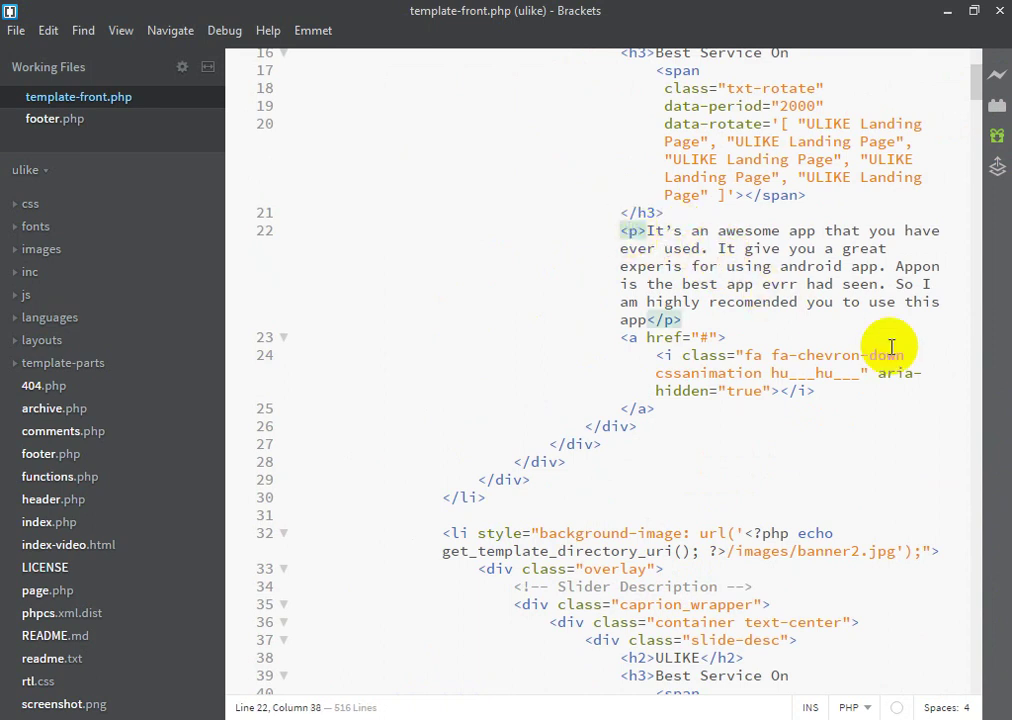
Recheck the flagged lines in the browser's report, then in Brackets replace the curly apostrophe in "It’s" on line 22 with a straight one.
key("alt+Tab")
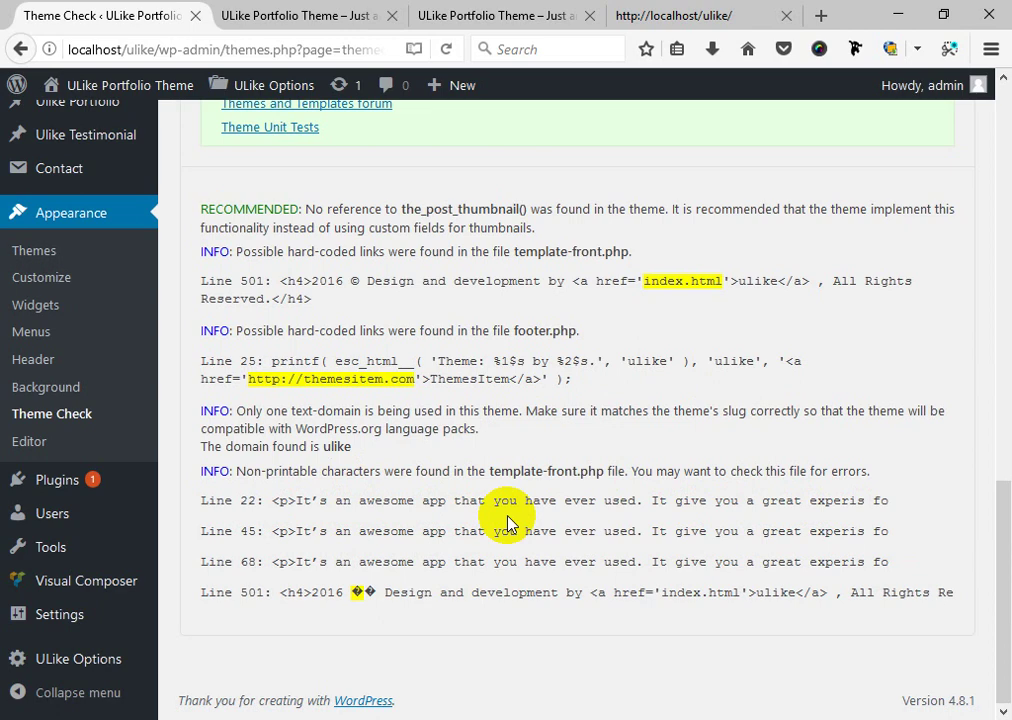
key("alt+Tab")
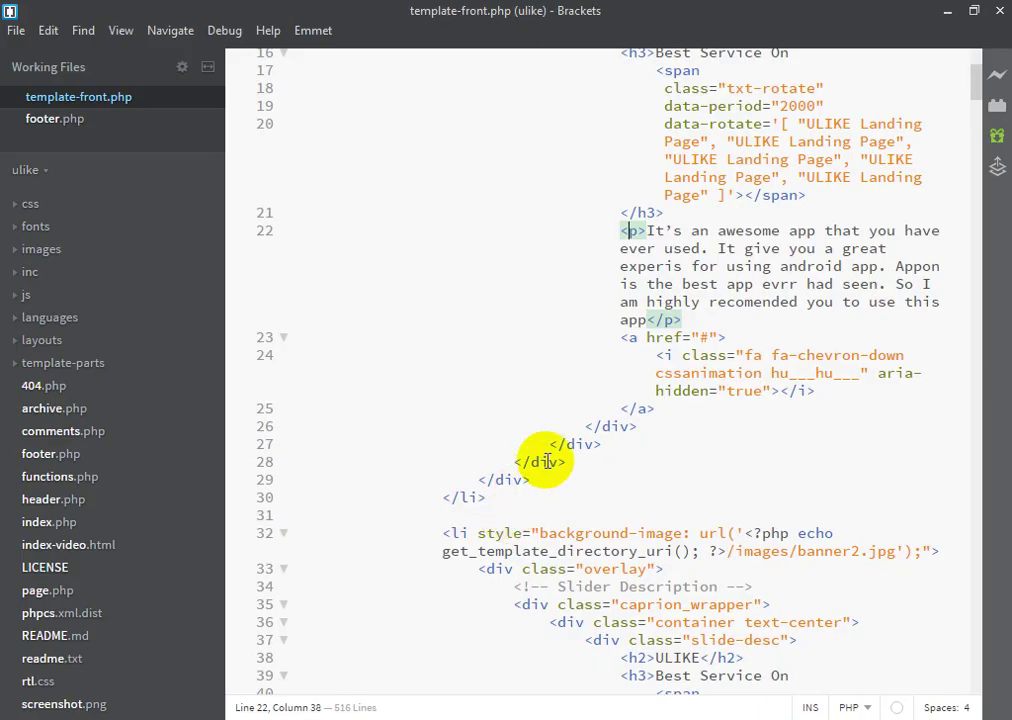
left_click(660, 230)
left_click_drag(672, 230, 667, 230)
type("'")
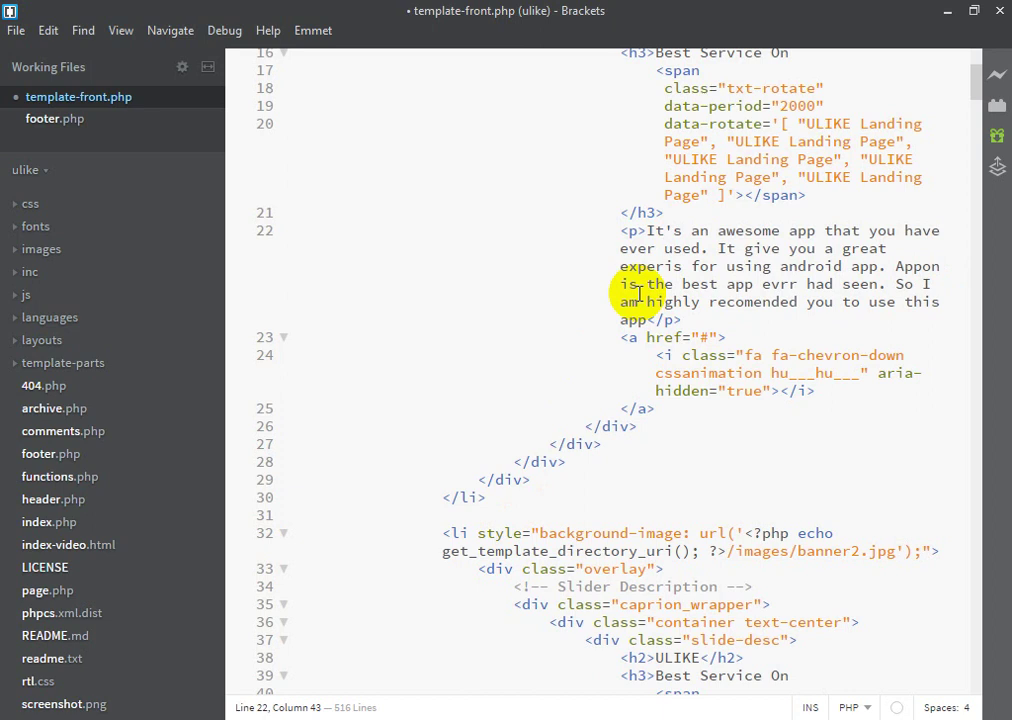
Replace the curly apostrophe in "It’s" on line 45 of template-front.php with a straight one.
scroll(622, 335, "down", 2)
scroll(622, 335, "down", 1)
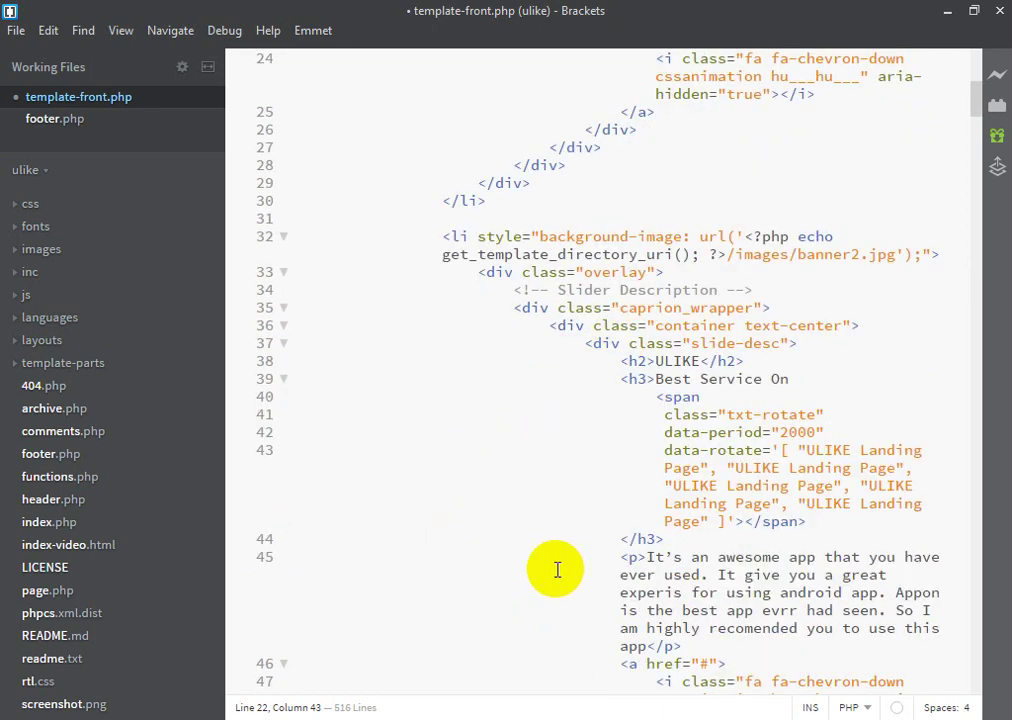
double_click(670, 557)
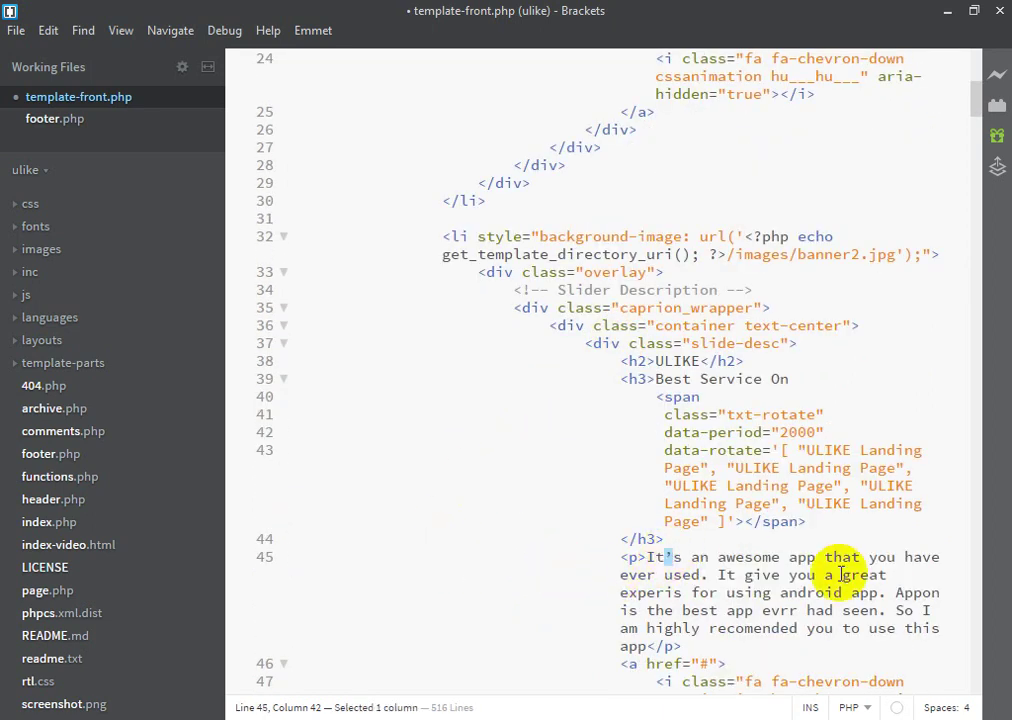
key("Right")
scroll(790, 535, "down", 3)
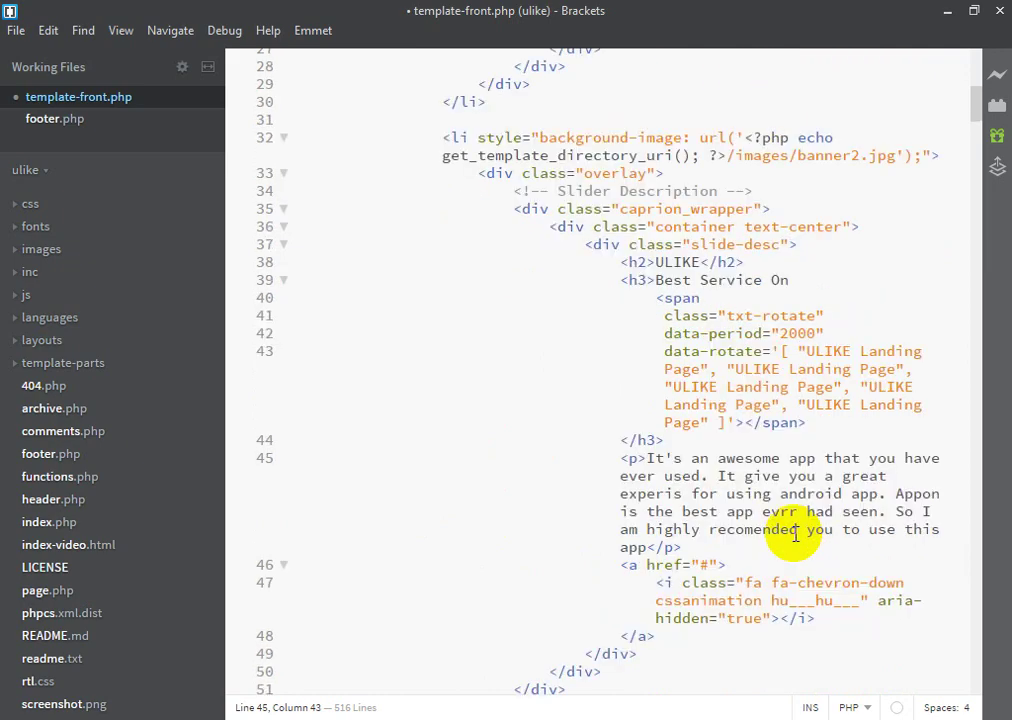
Check the remaining flagged lines in the browser's report, then in Brackets replace the curly apostrophe in "It’s" on line 68 with a straight one.
key("alt+Tab")
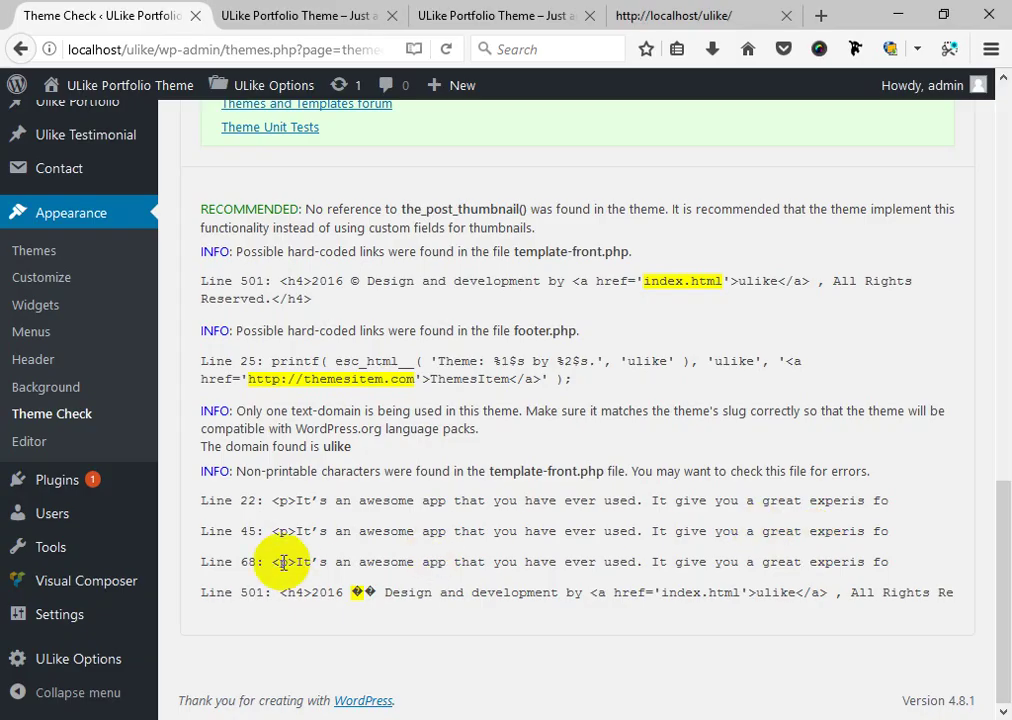
key("alt+Tab")
scroll(583, 517, "down", 2)
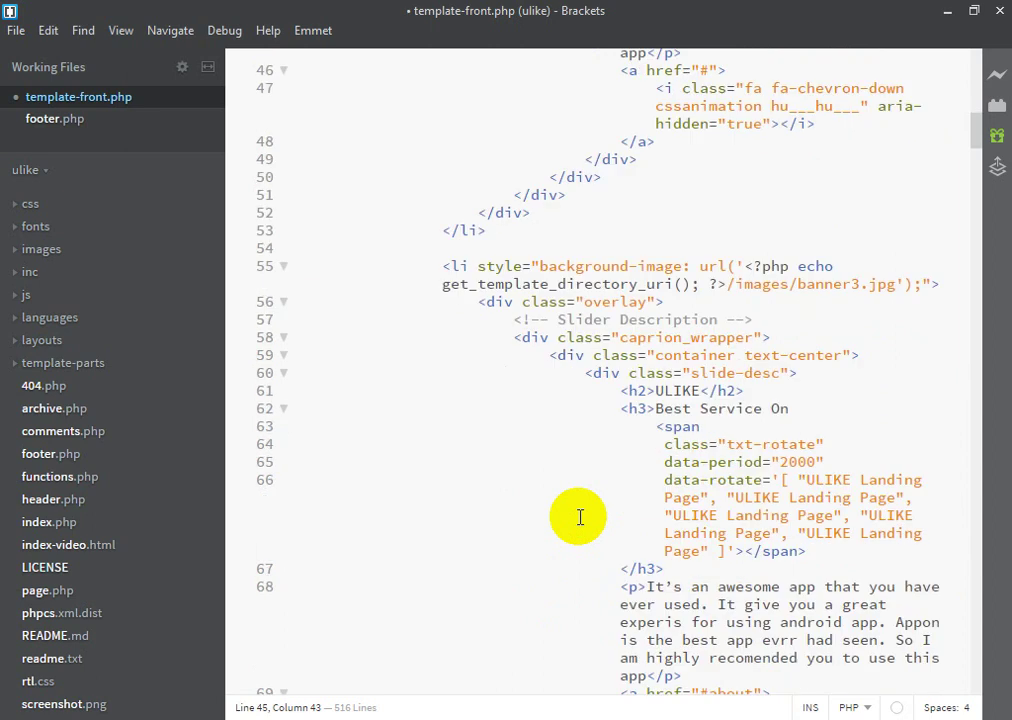
left_click(664, 588)
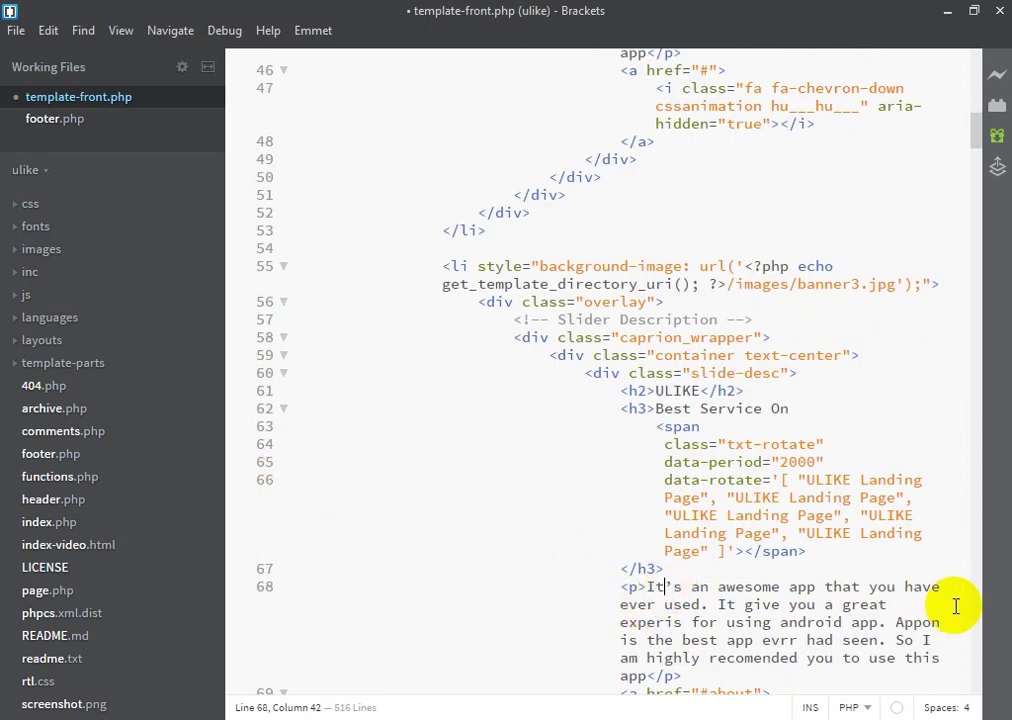
key("Delete")
type("'")
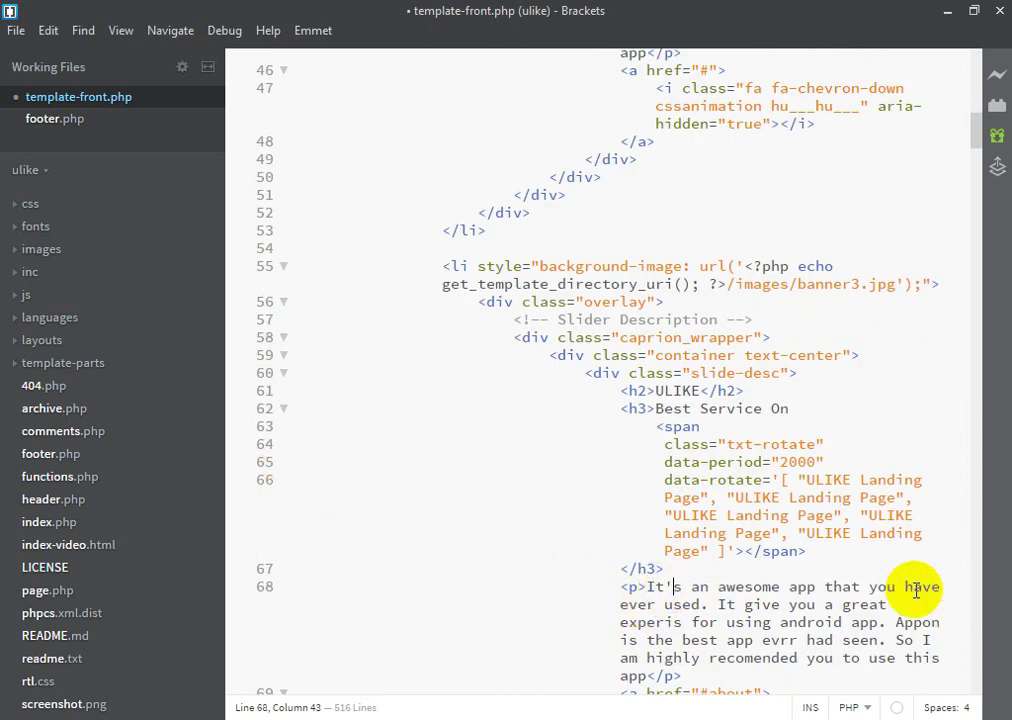
Recheck the report, then replace the © symbol in the line 501 footer heading of template-front.php with &copy and save the file.
key("alt+Tab")
key("alt+Tab")
scroll(725, 531, "down", 8)
left_click_drag(980, 182, 997, 617)
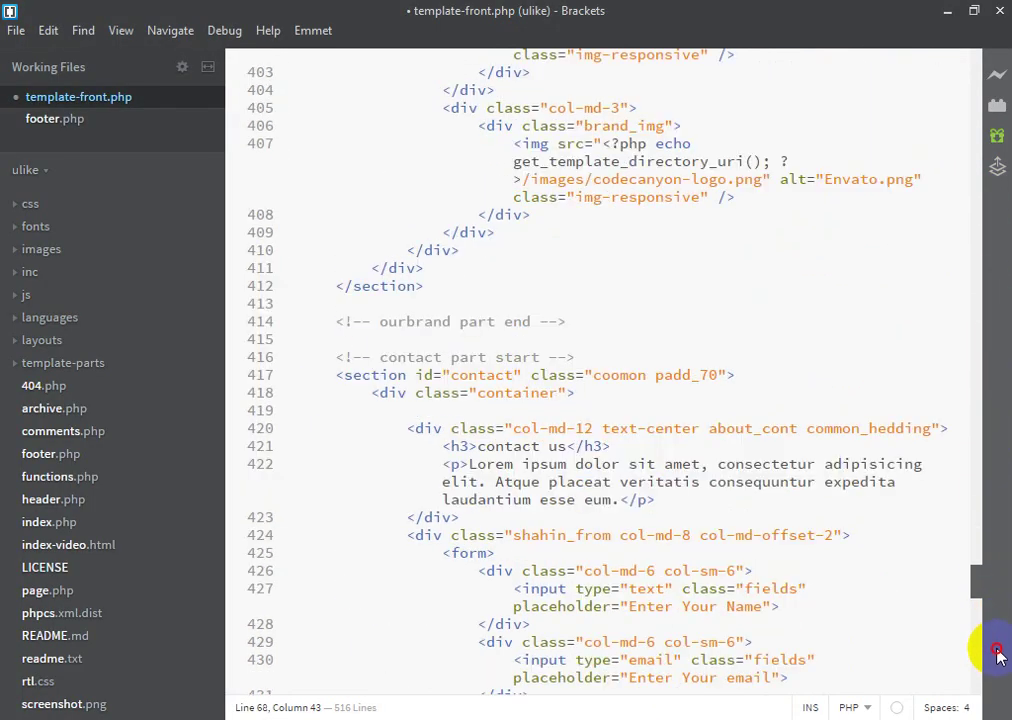
left_click(994, 651)
scroll(479, 558, "down", 10)
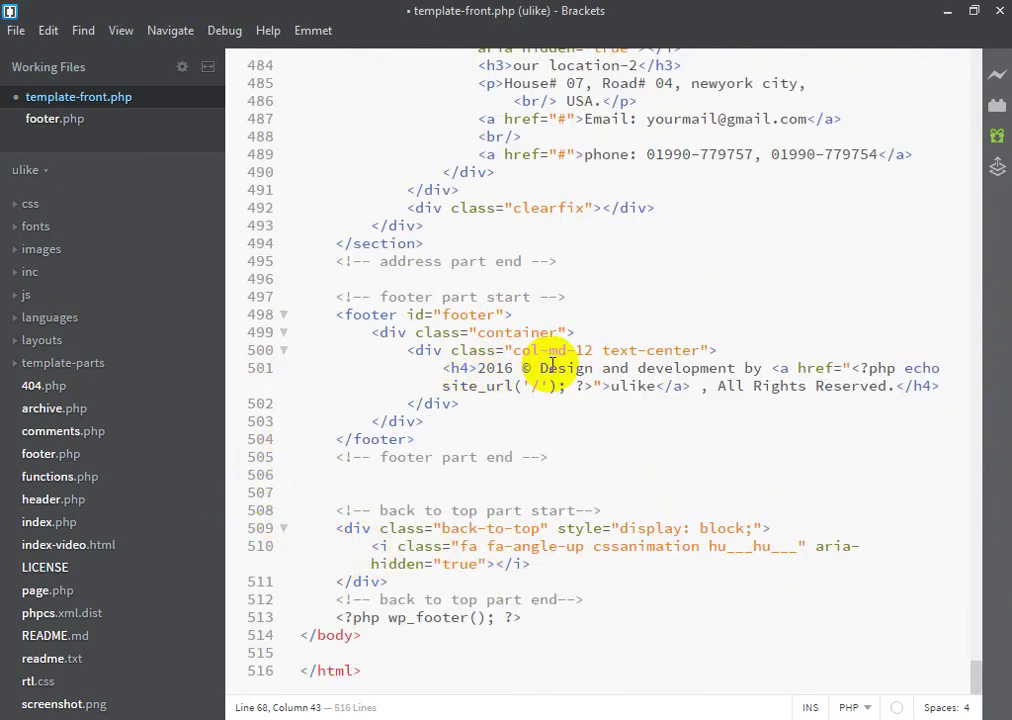
left_click_drag(531, 368, 515, 368)
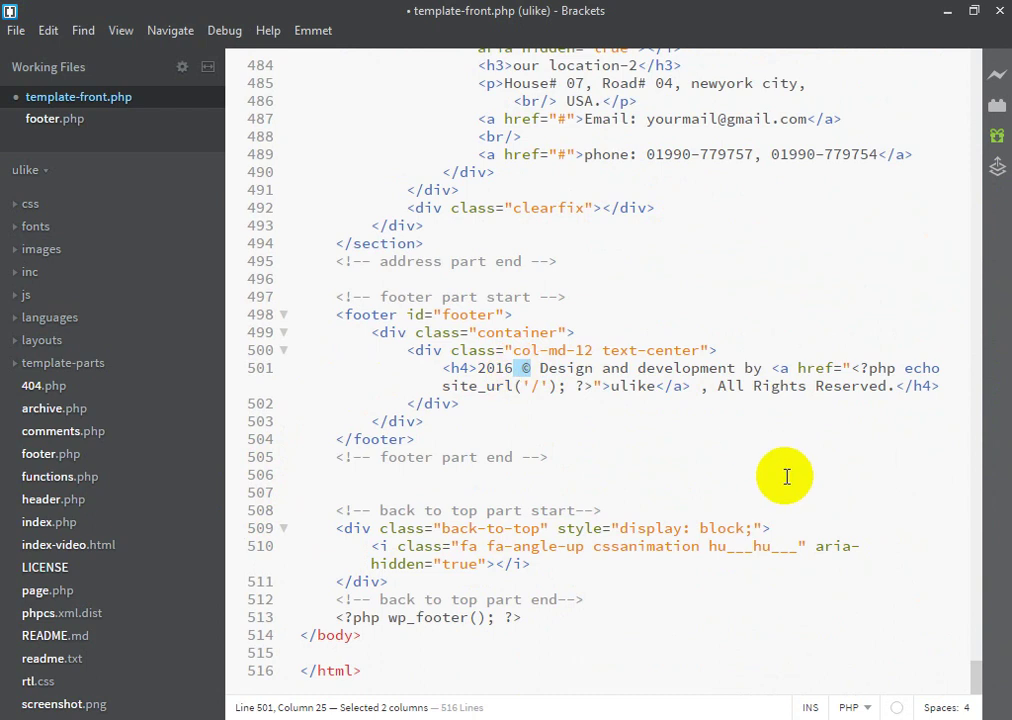
left_click(533, 368)
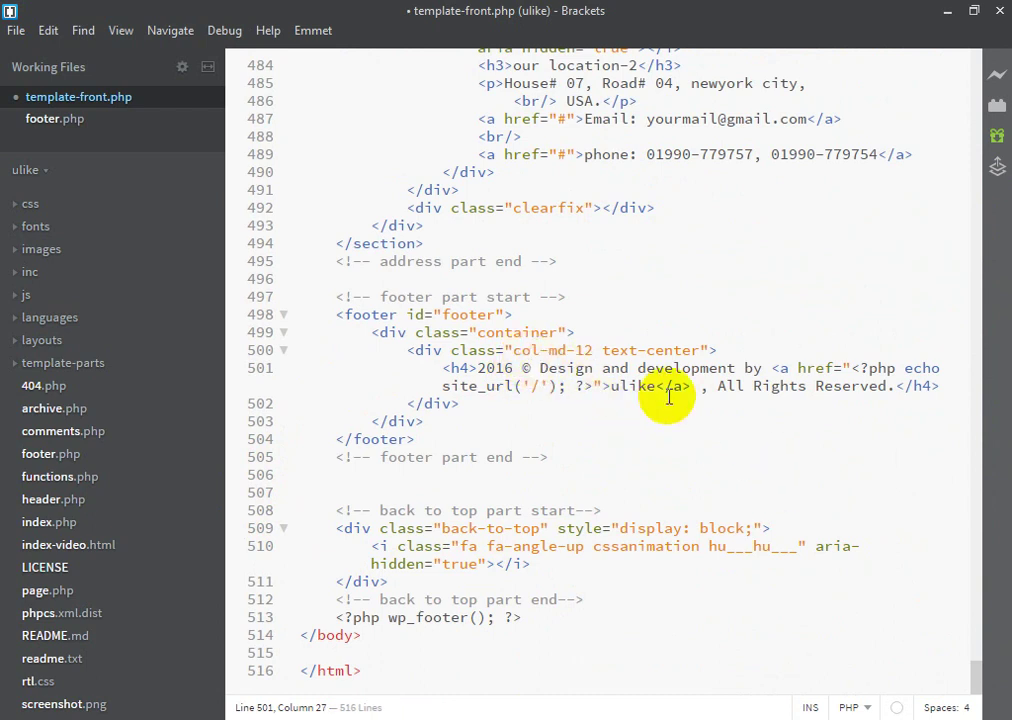
key("BackSpace")
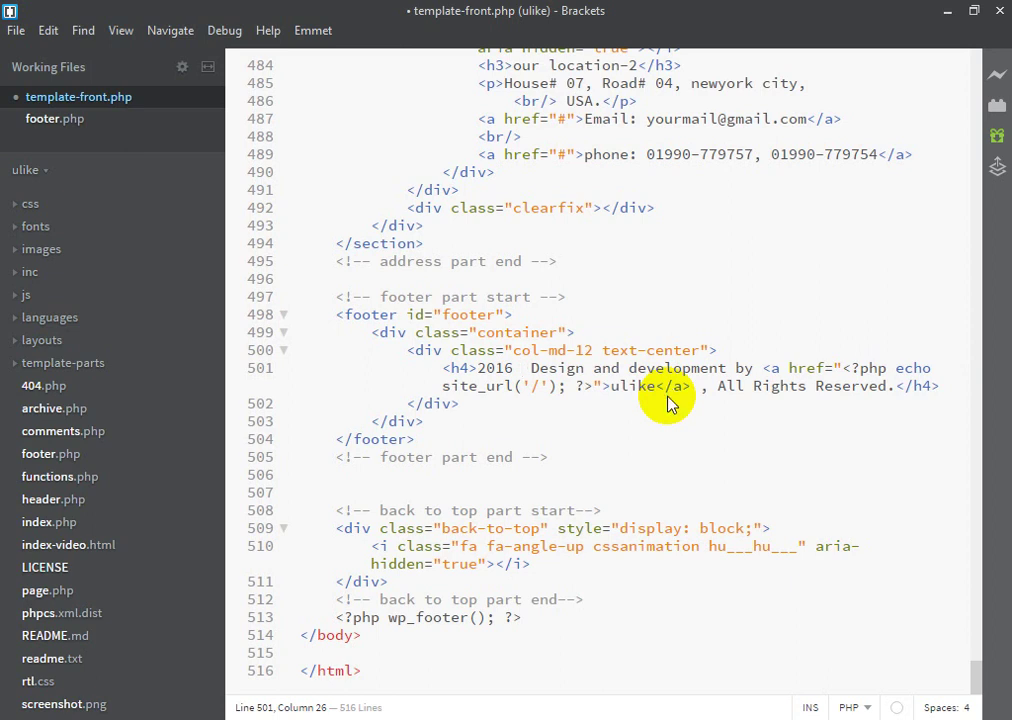
type("&copy")
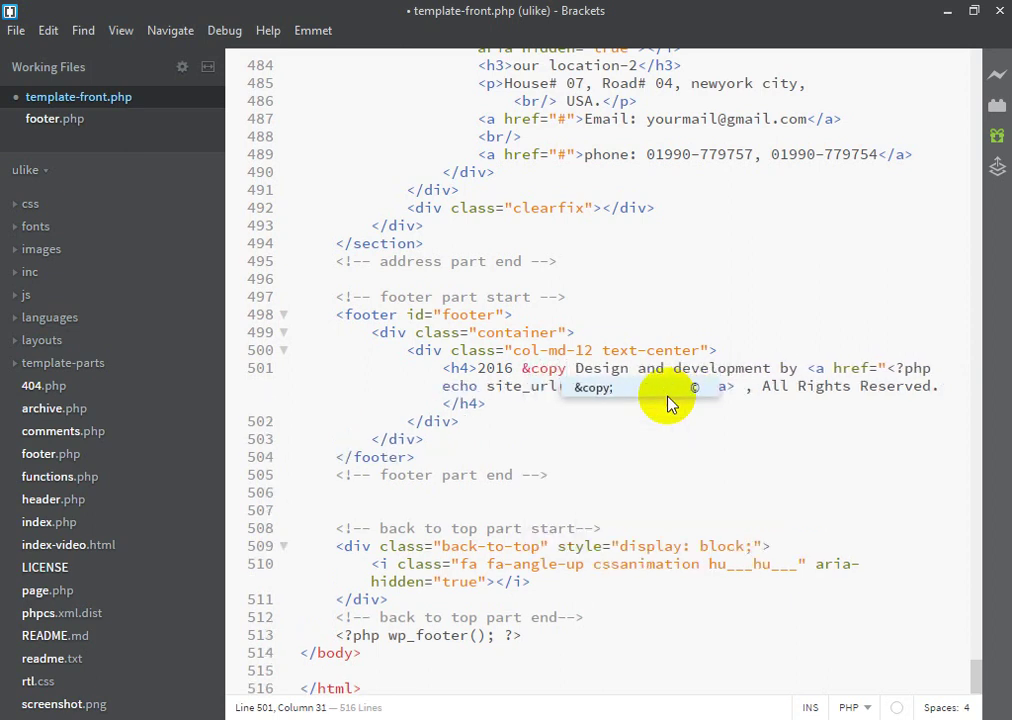
left_click(642, 333)
key("ctrl+s")
Complete the copyright entity on line 501 with its missing semicolon and save template-front.php.
left_click(567, 368)
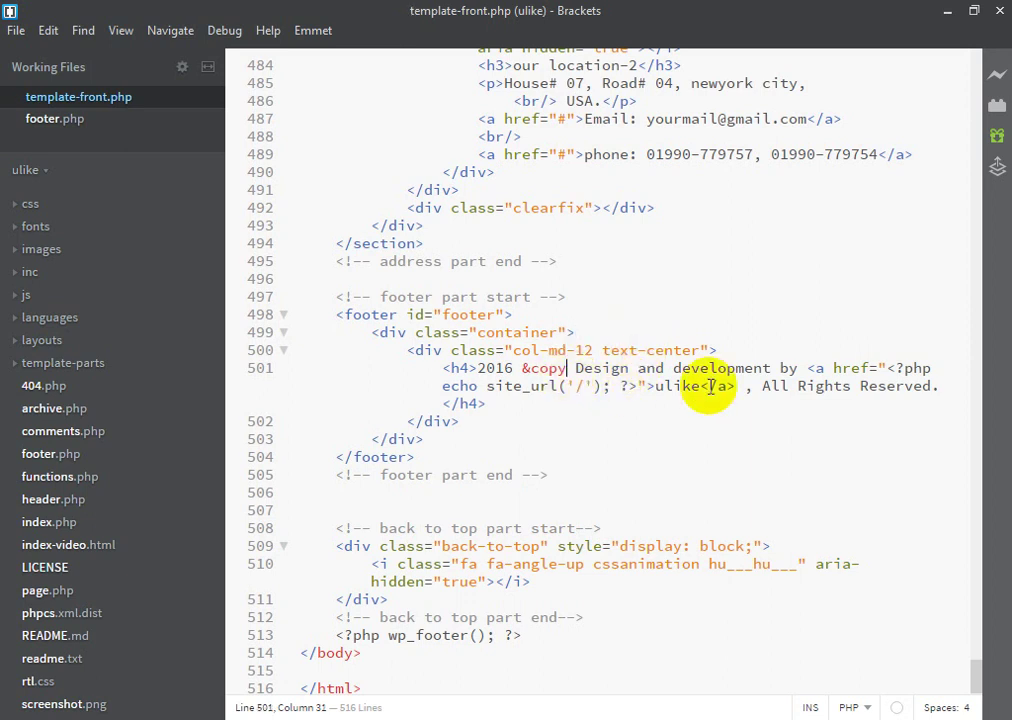
type(";")
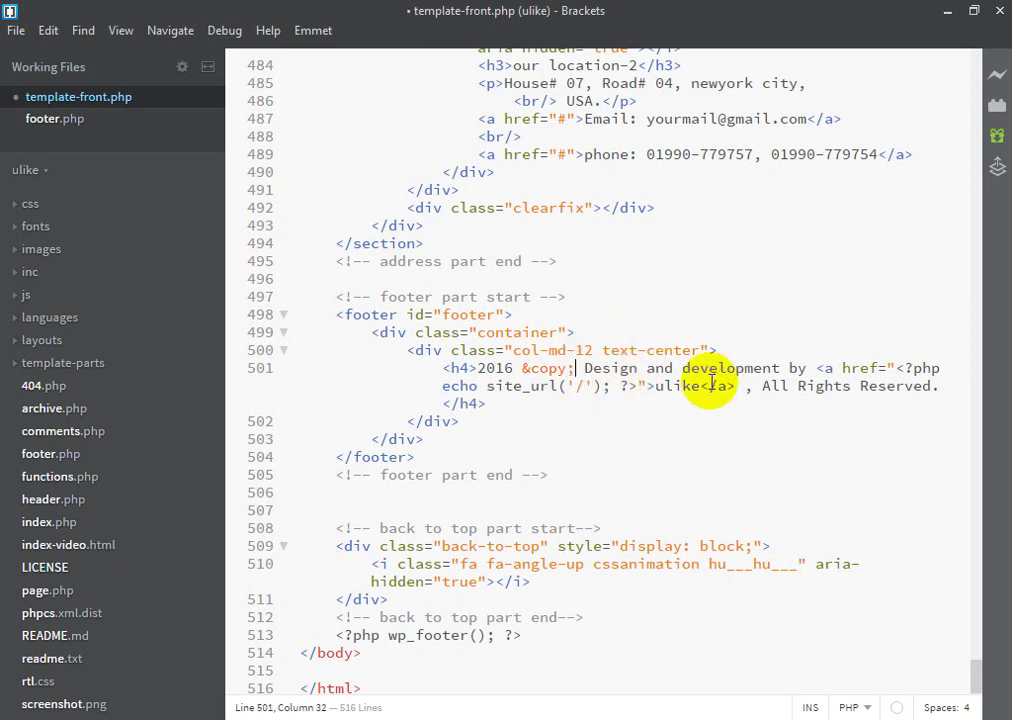
key("ctrl+s")
Switch to the browser, rerun Theme Check on the ULike theme and view the recommendations in the new report.
key("alt+Tab")
scroll(366, 320, "up", 2)
scroll(366, 320, "up", 10)
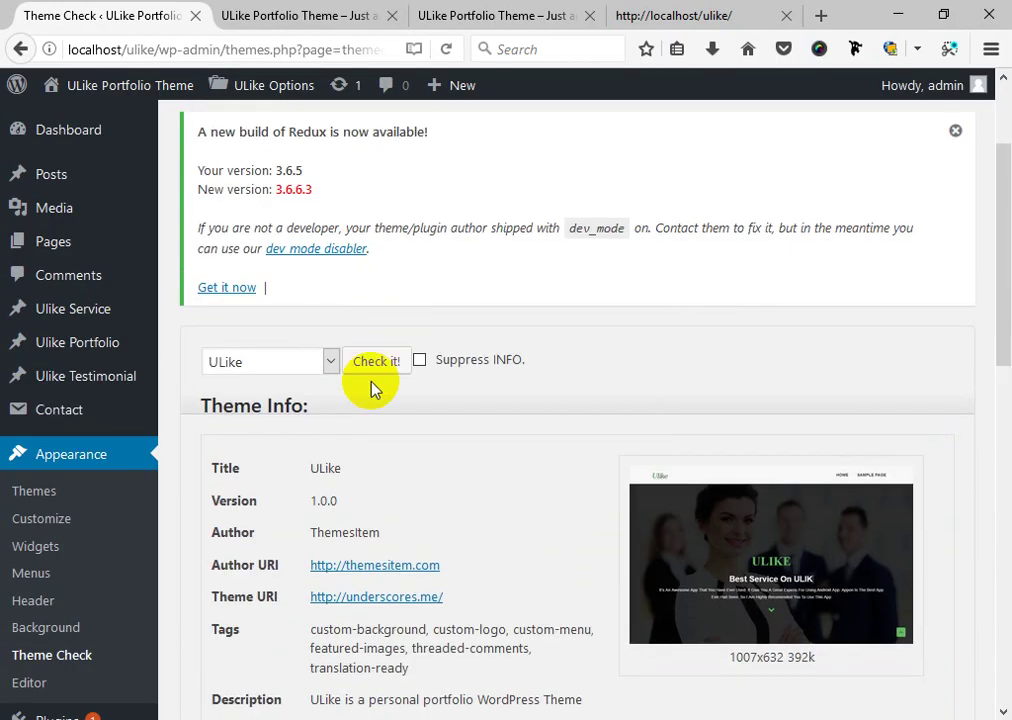
left_click(377, 362)
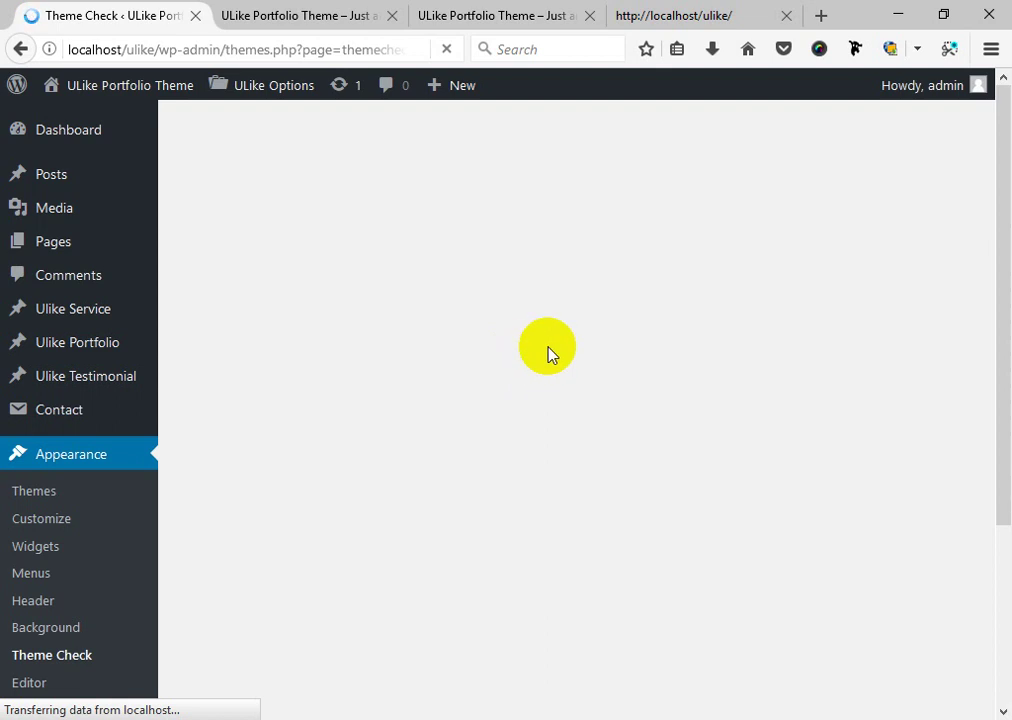
scroll(548, 353, "down", 7)
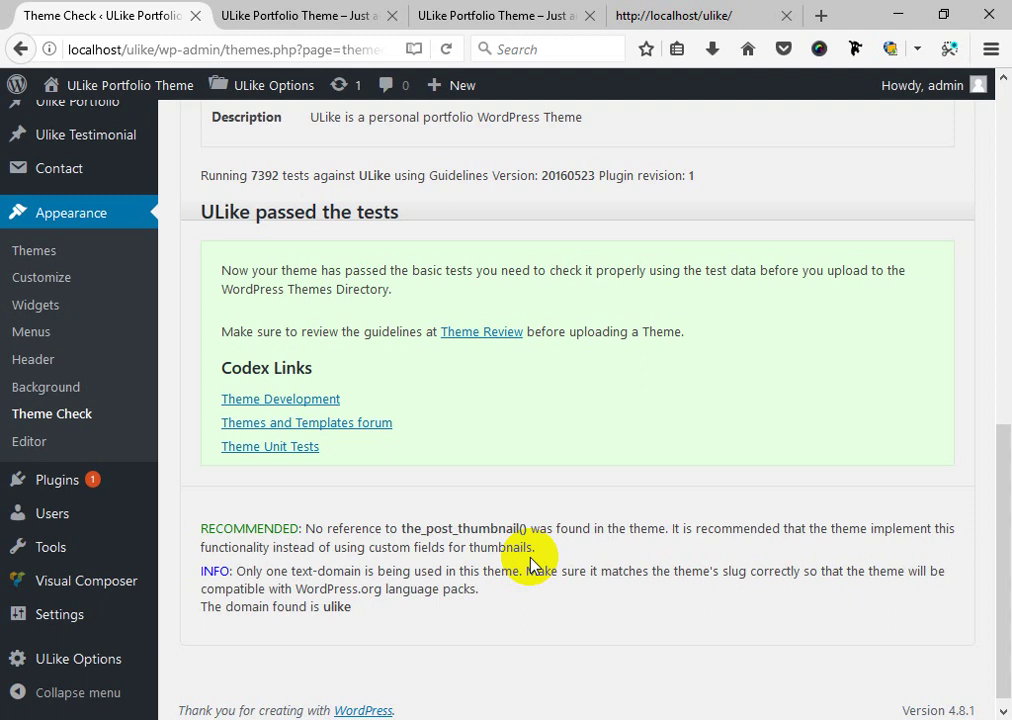
Copy the_post_thumbnail() from the report's recommendation and search the whole ulike project for it in Brackets, with and without the parentheses.
mouse_move(526, 530)
left_mouse_down()
mouse_move(398, 528)
mouse_move(526, 527)
left_mouse_up()
key("ctrl+c")
left_click(400, 530)
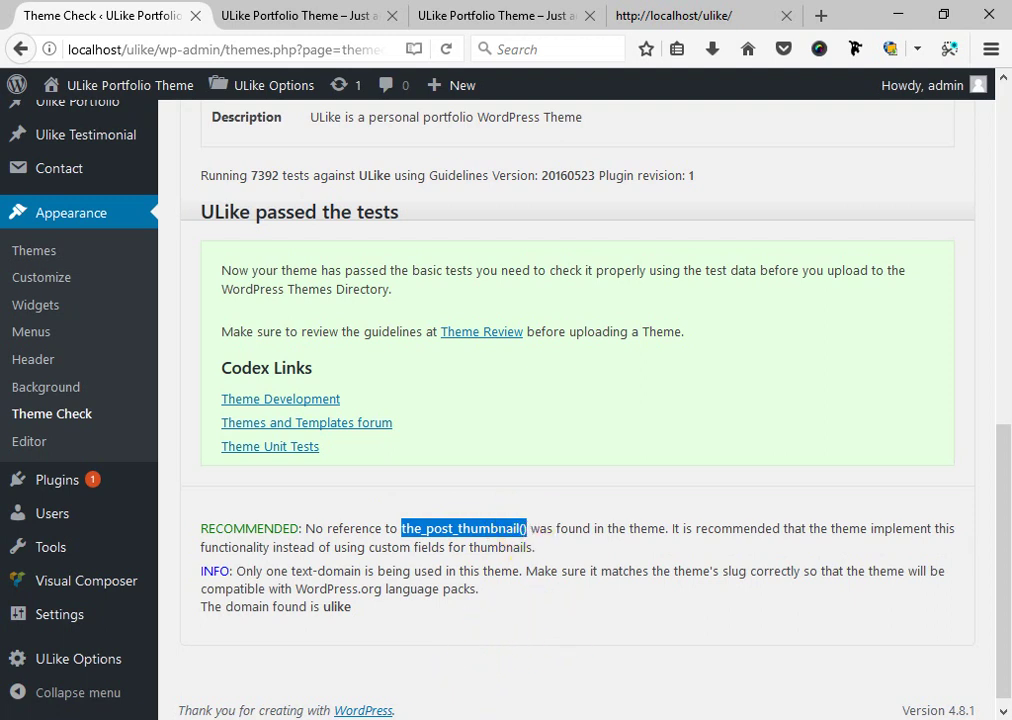
key("alt+Tab")
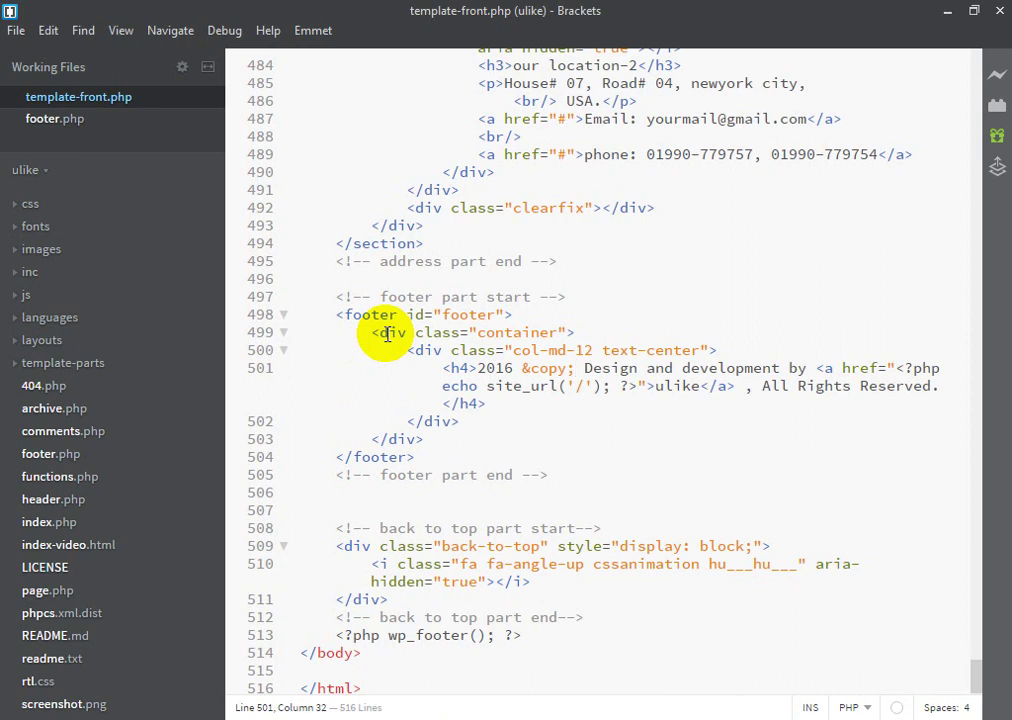
key("ctrl+shift+f")
key("ctrl+v")
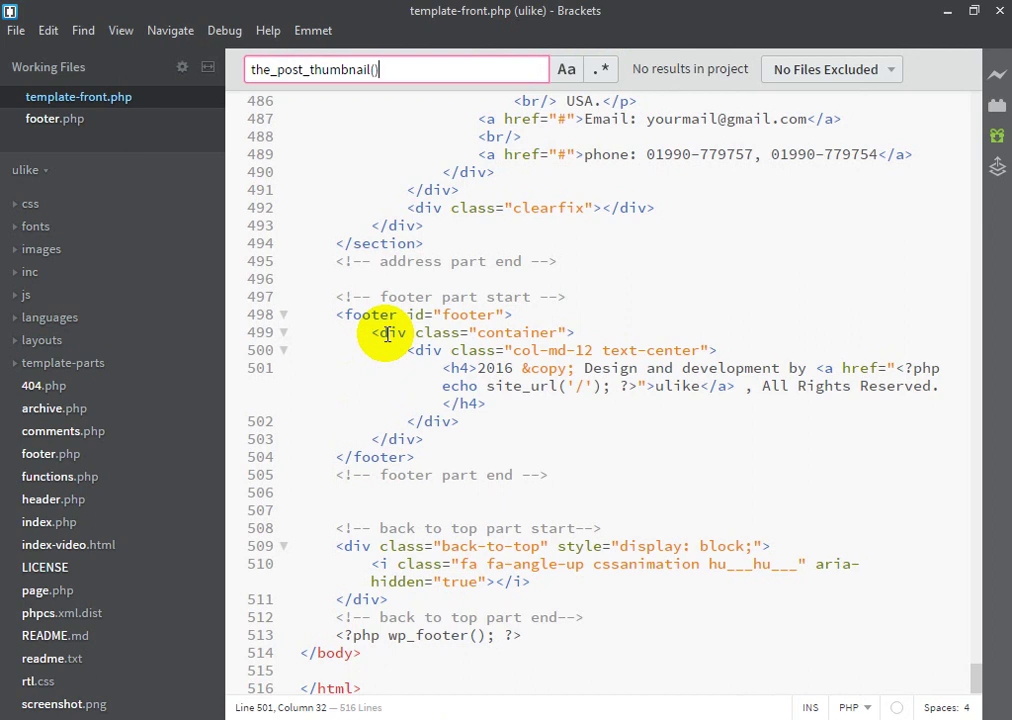
key("BackSpace")
key("BackSpace")
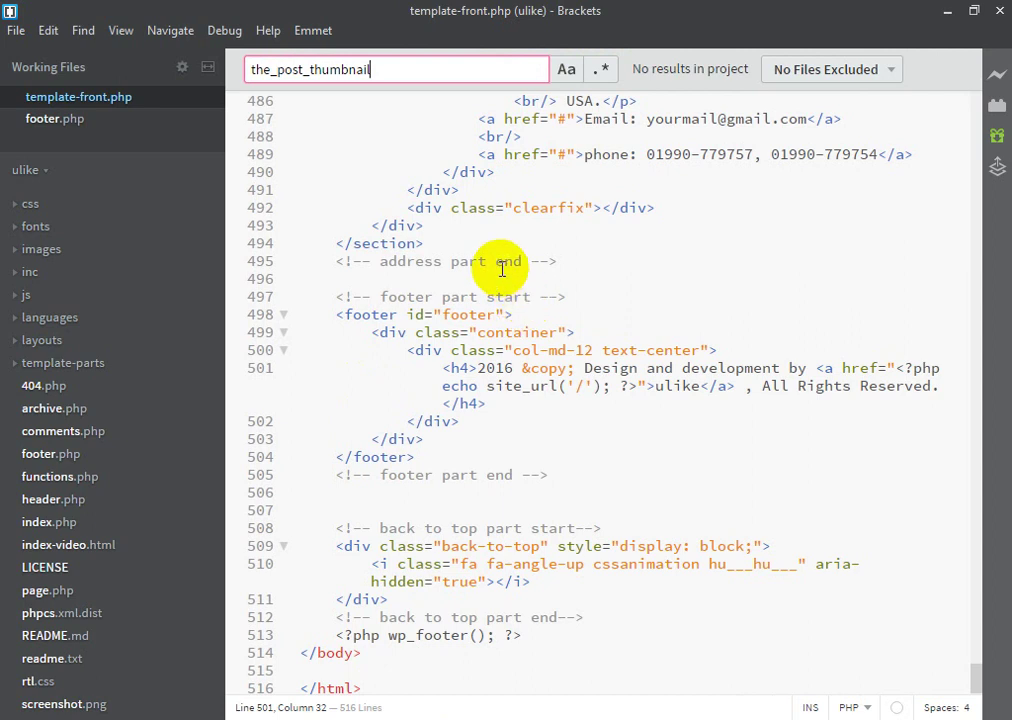
Clear the project search text, open index.php and examine which template part its post loop loads.
left_click(395, 69)
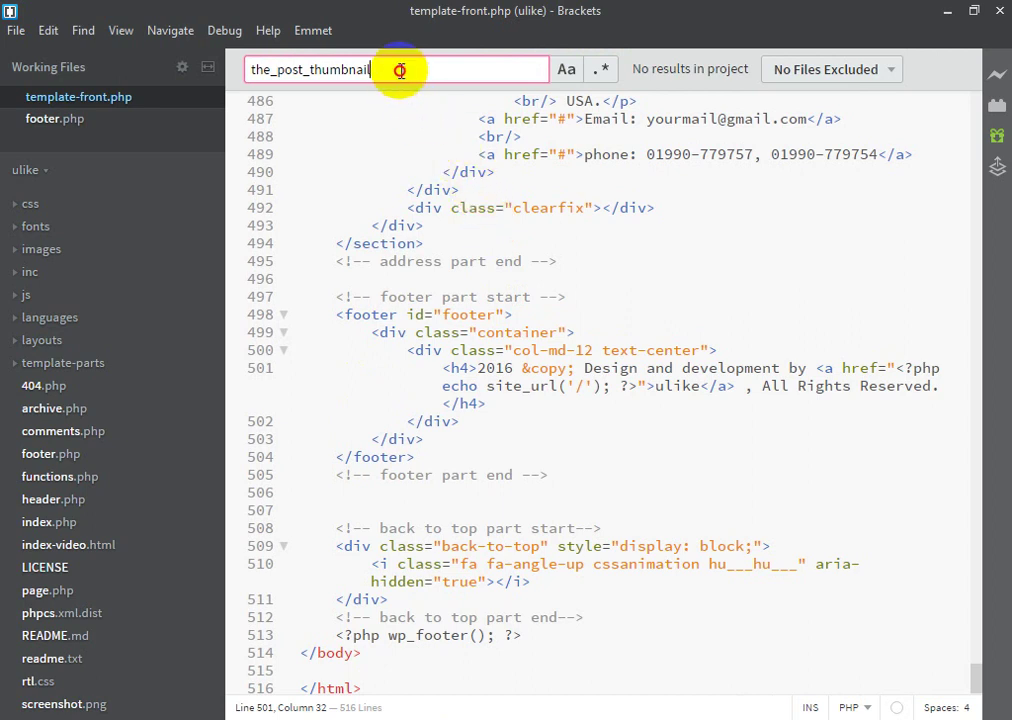
key("BackSpace")
key("BackSpace")
key("BackSpace")
key("BackSpace")
key("BackSpace")
key("BackSpace")
key("BackSpace")
key("BackSpace")
key("BackSpace")
key("BackSpace")
key("BackSpace")
key("BackSpace")
key("BackSpace")
key("BackSpace")
key("BackSpace")
key("BackSpace")
key("BackSpace")
key("BackSpace")
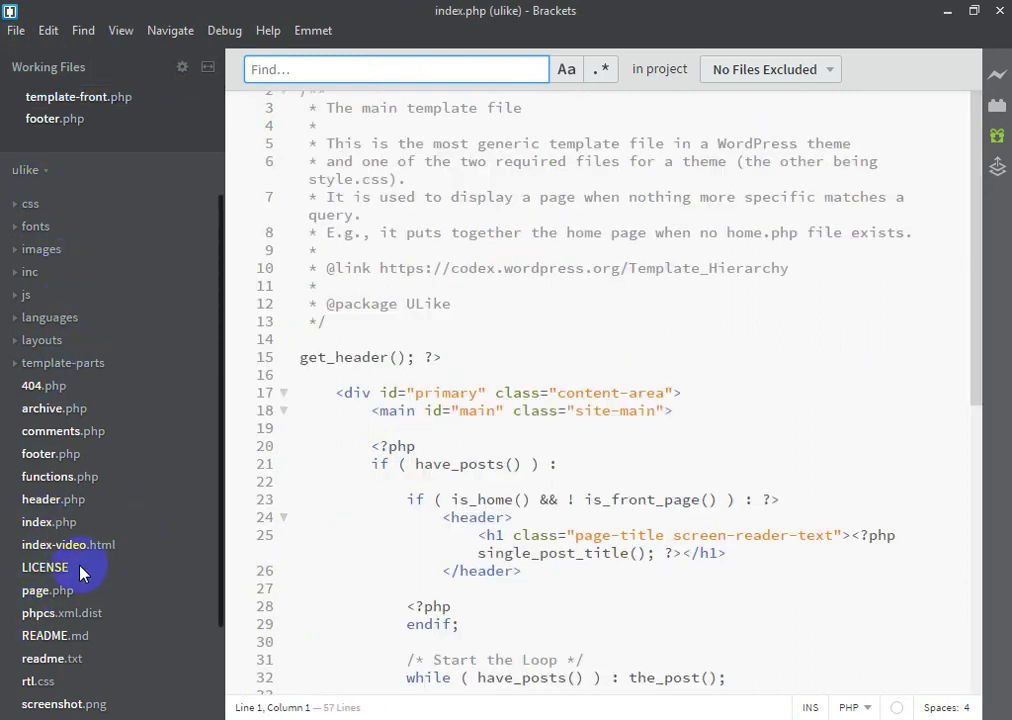
scroll(578, 563, "down", 5)
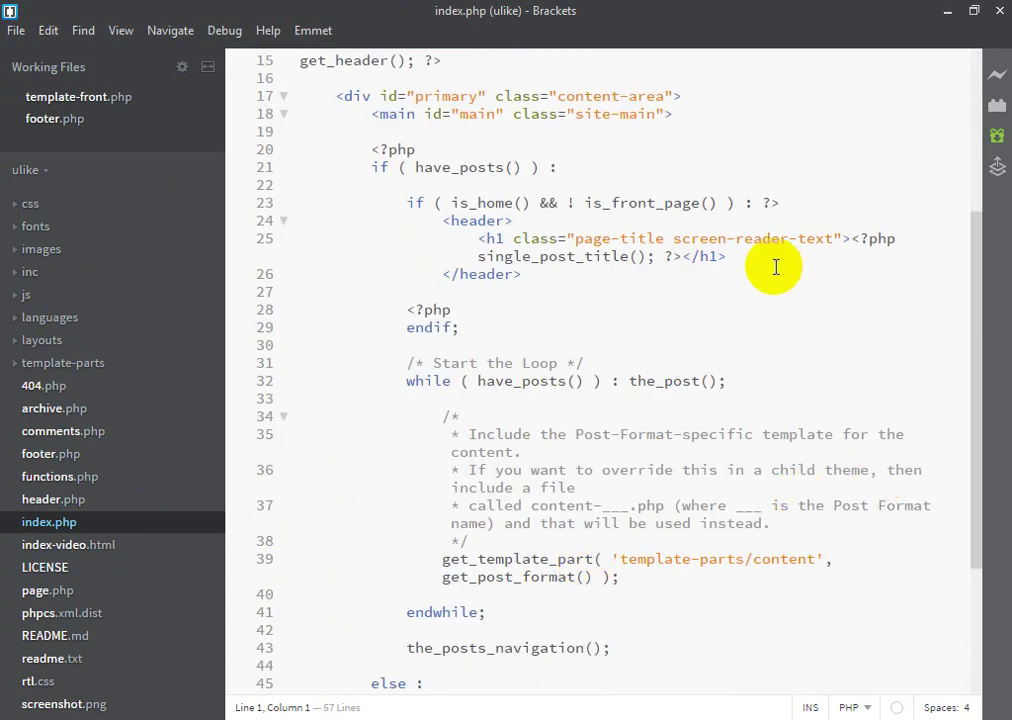
scroll(672, 422, "down", 2)
scroll(672, 422, "down", 2)
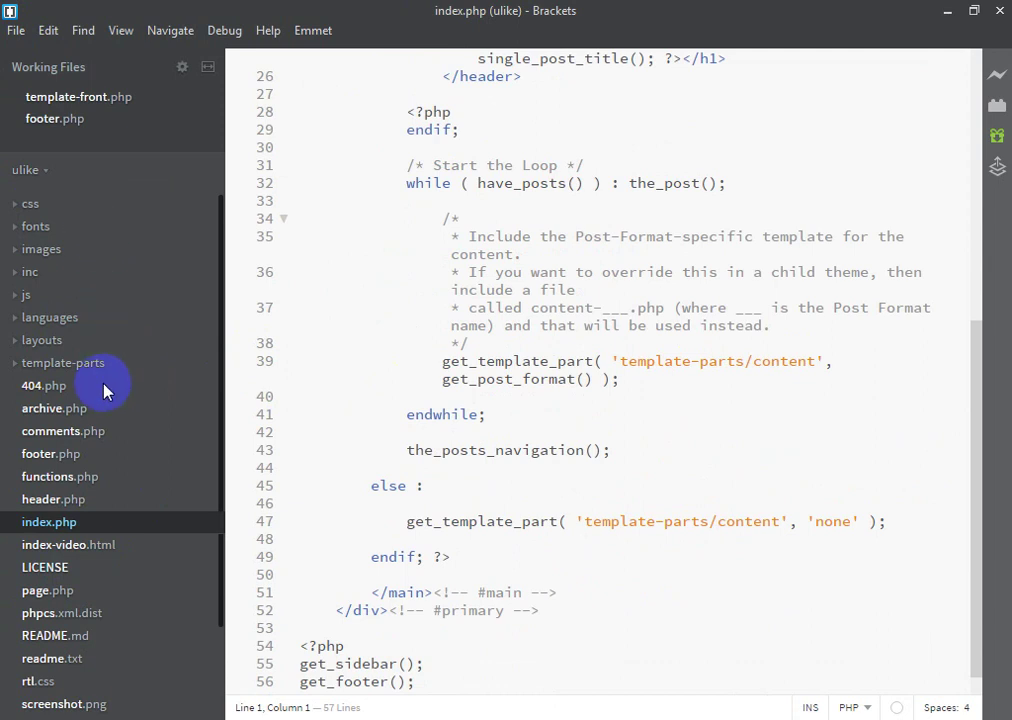
Open template-parts/content.php, insert the_post_thumbnail(); on a new line directly before the_content in the entry-content div, and save the file.
left_click(30, 368)
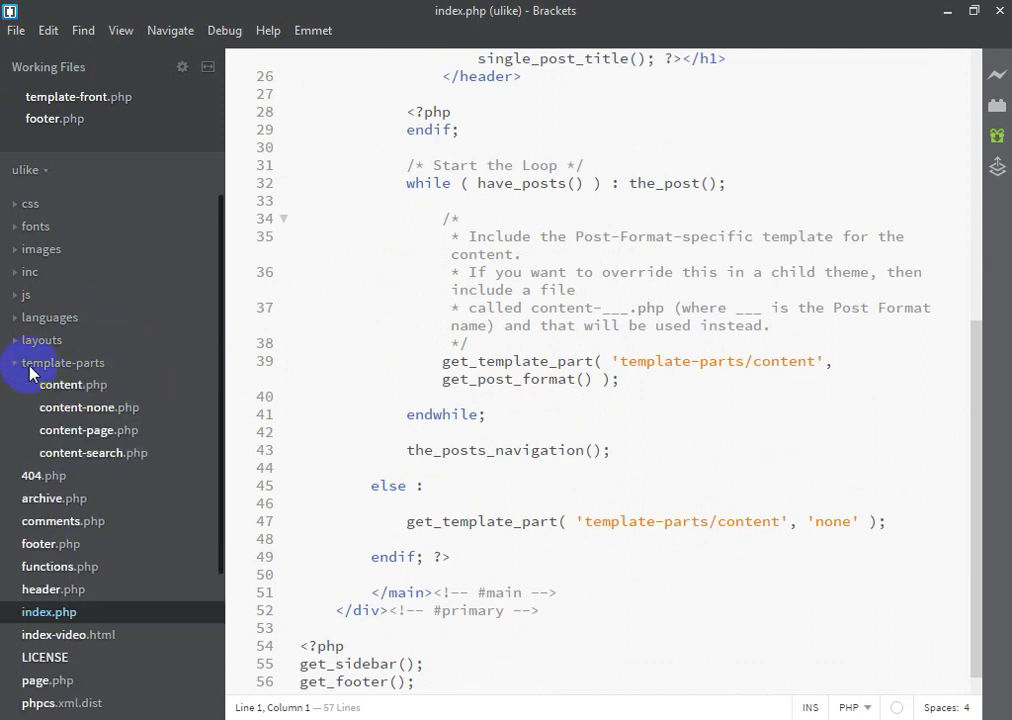
left_click(83, 393)
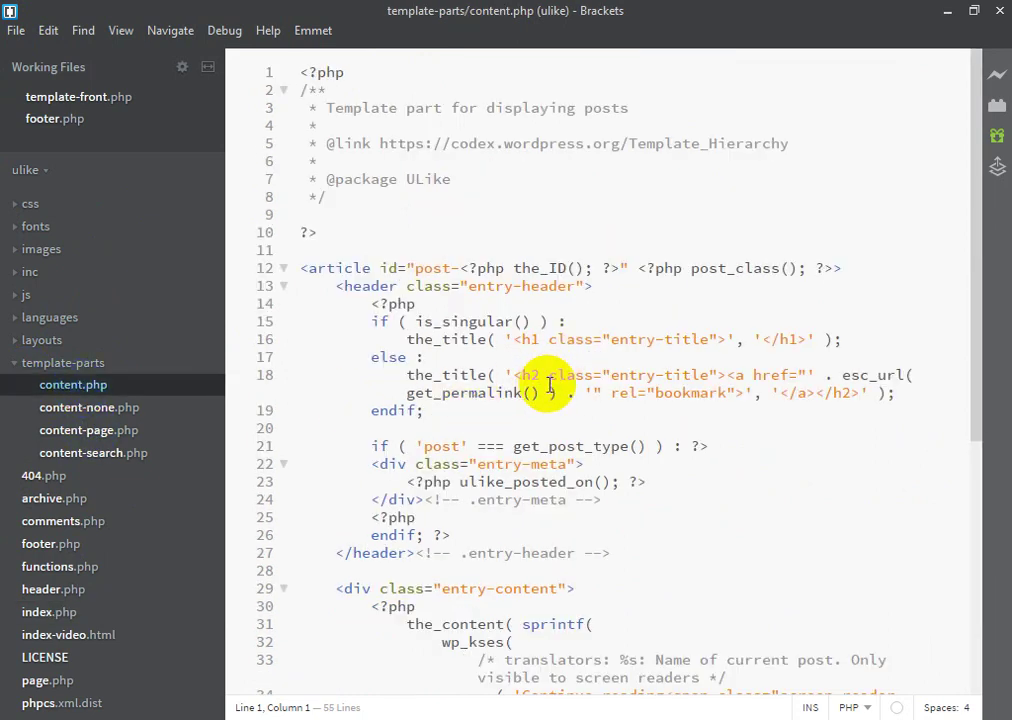
scroll(550, 390, "down", 2)
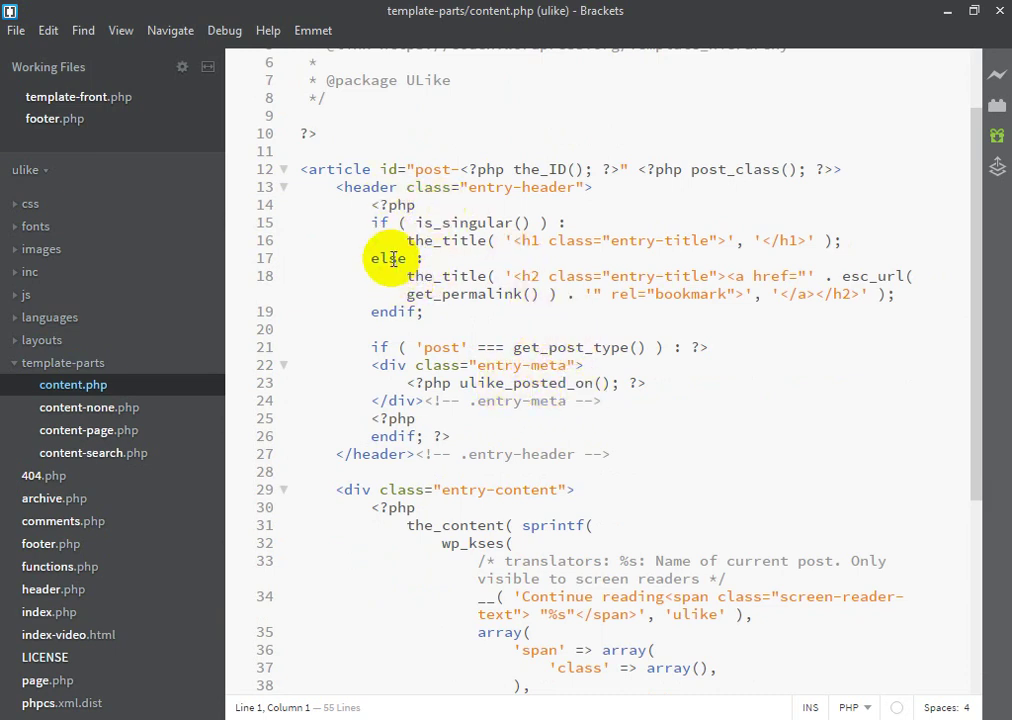
left_click(511, 276)
scroll(517, 285, "down", 2)
scroll(553, 400, "down", 4)
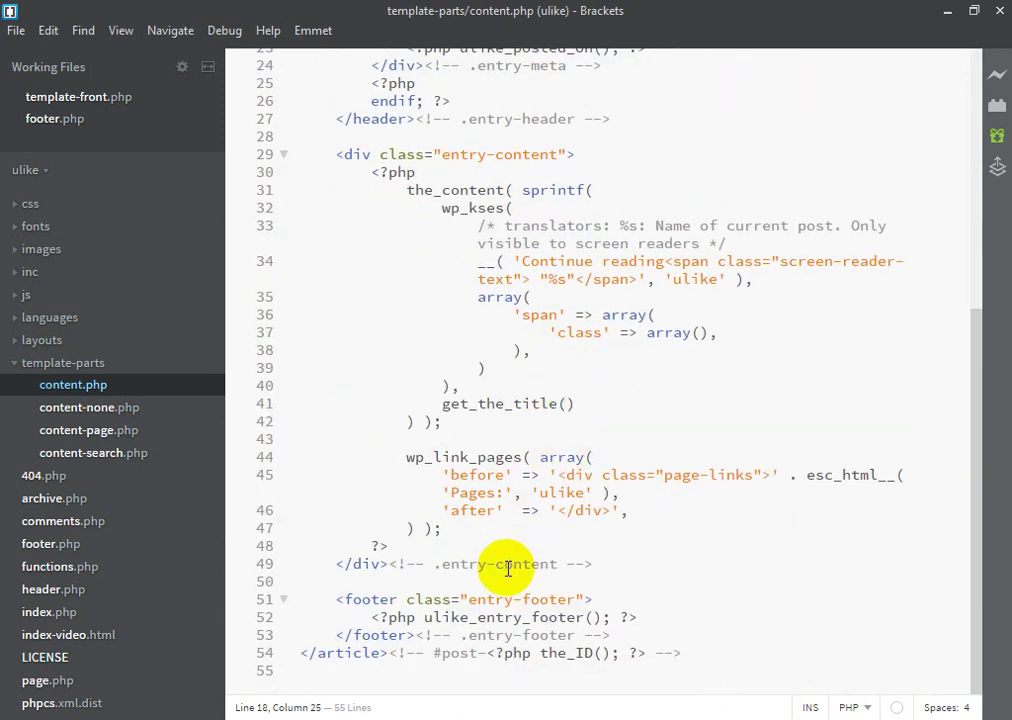
left_click(452, 174)
key("Return")
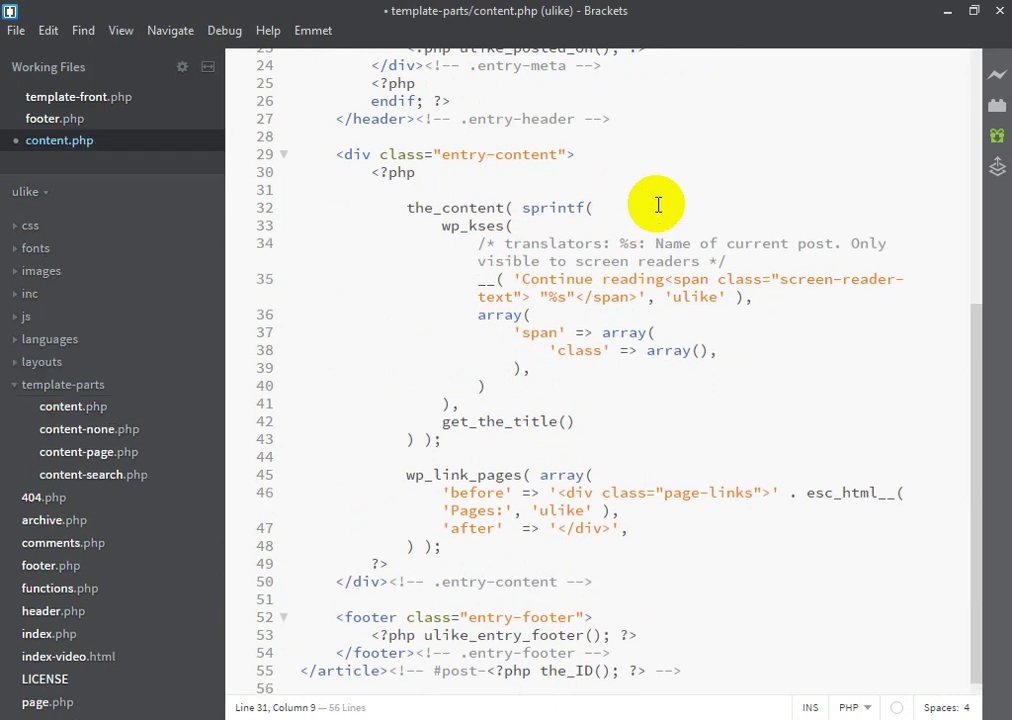
type("the_post")
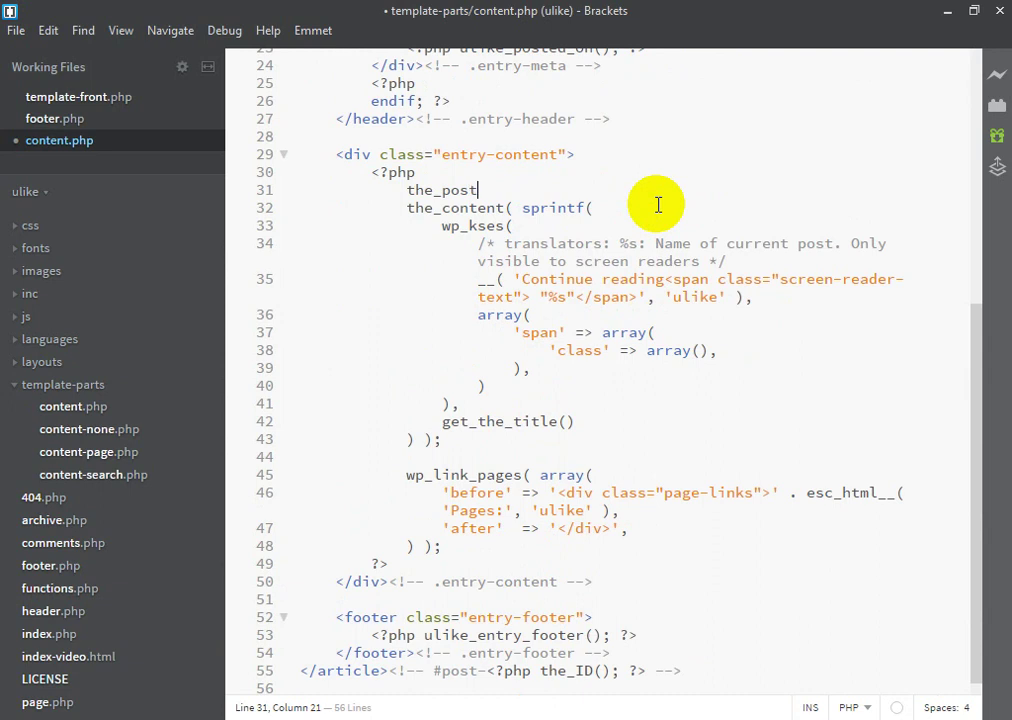
type("_thumbnail();")
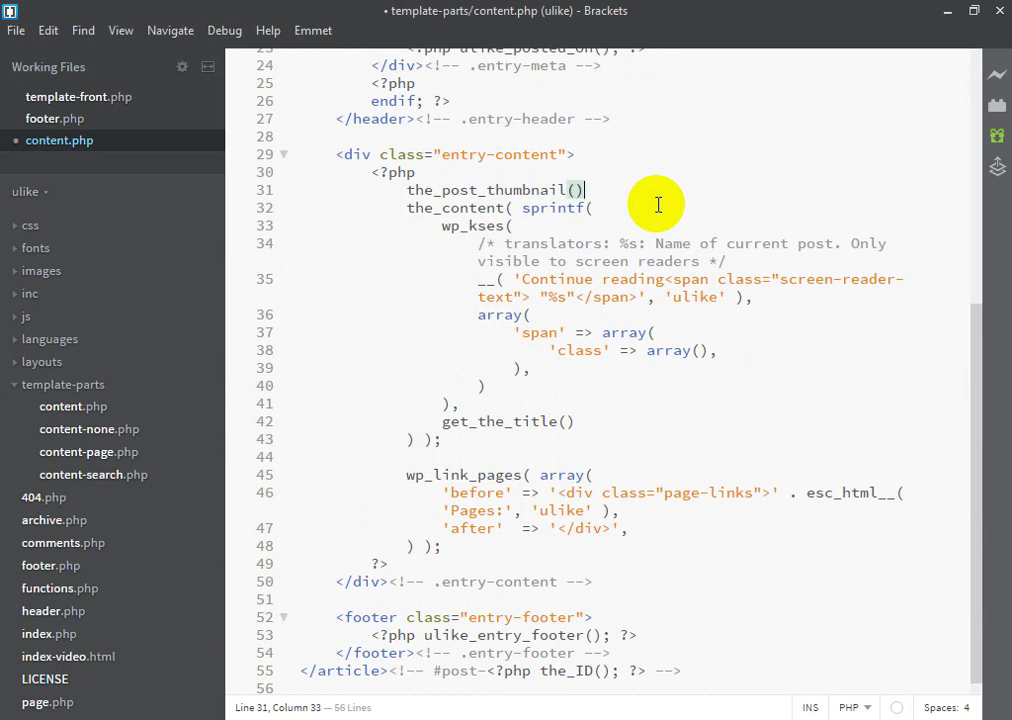
key("ctrl+s")
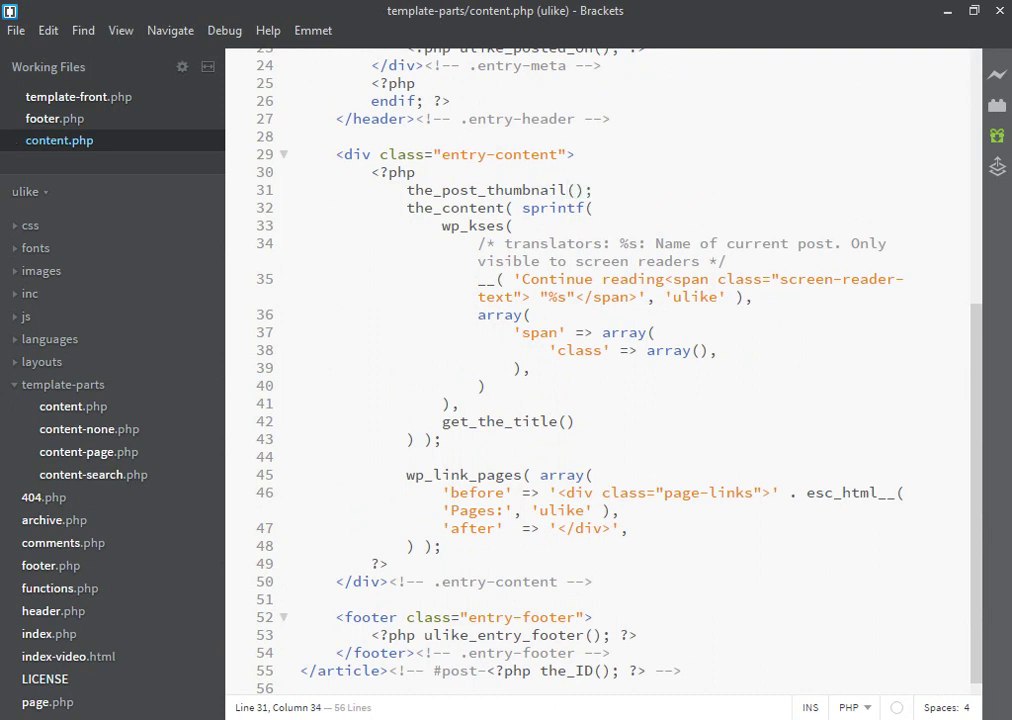
Return to the browser's Theme Check page and run the check on ULike again to test the thumbnail fix.
key("alt+Tab")
scroll(520, 420, "up", 1)
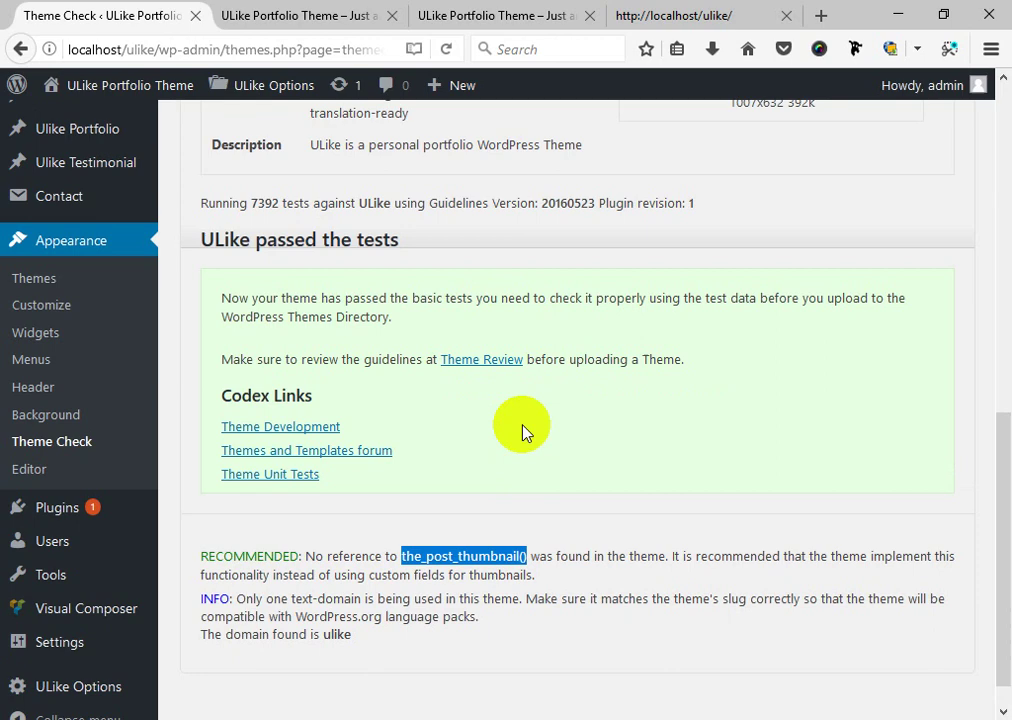
scroll(250, 600, "down", 1)
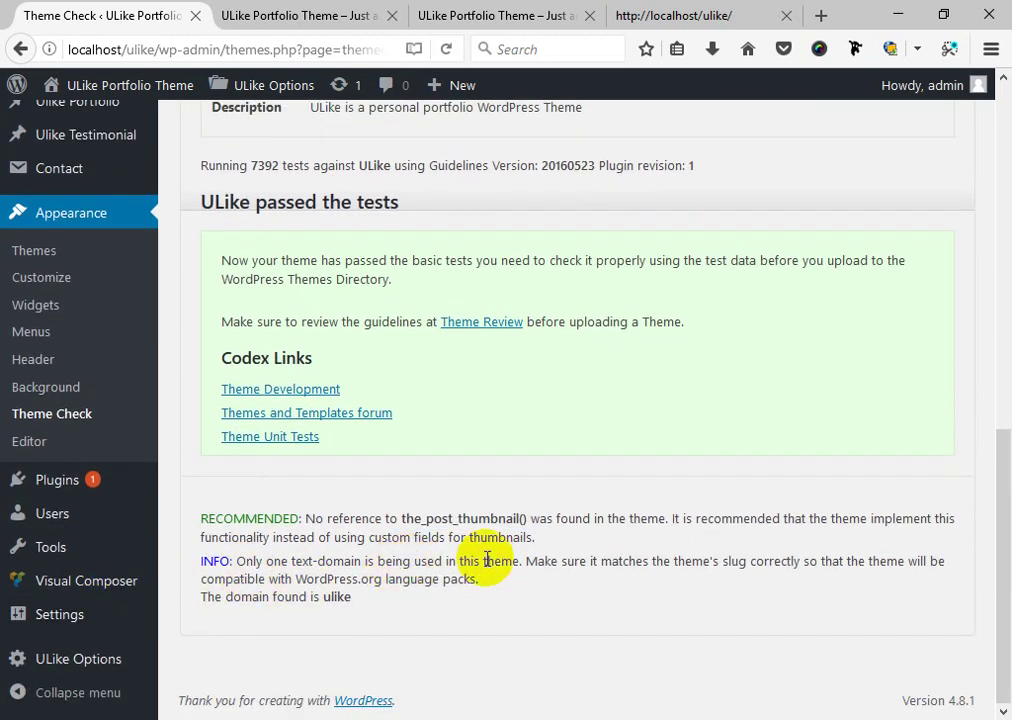
scroll(460, 500, "up", 5)
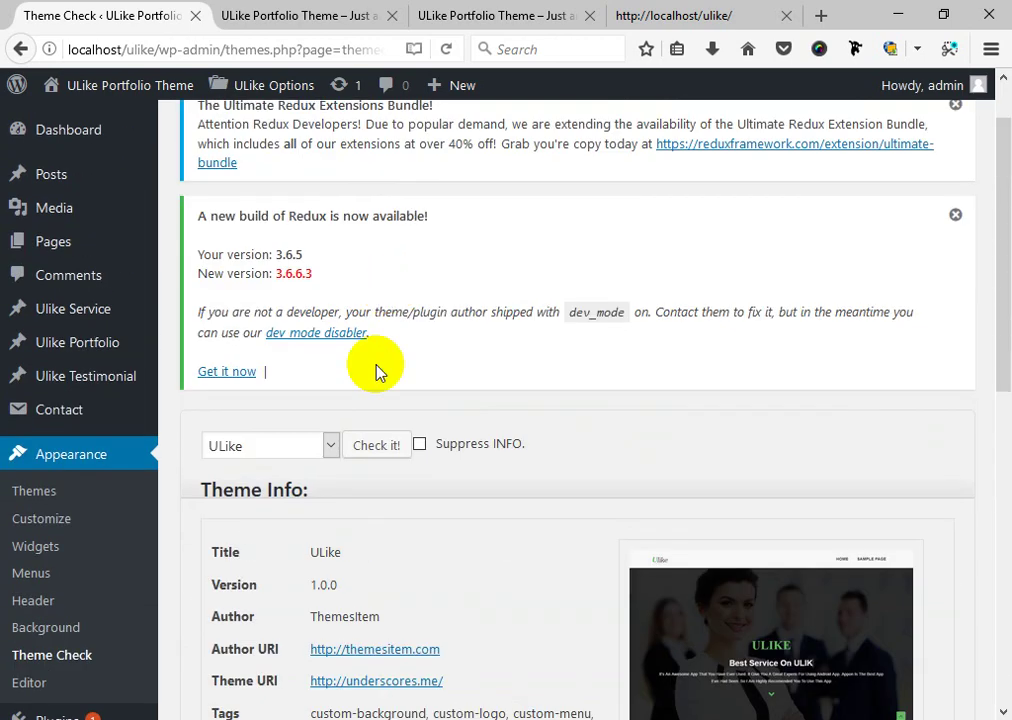
left_click(376, 445)
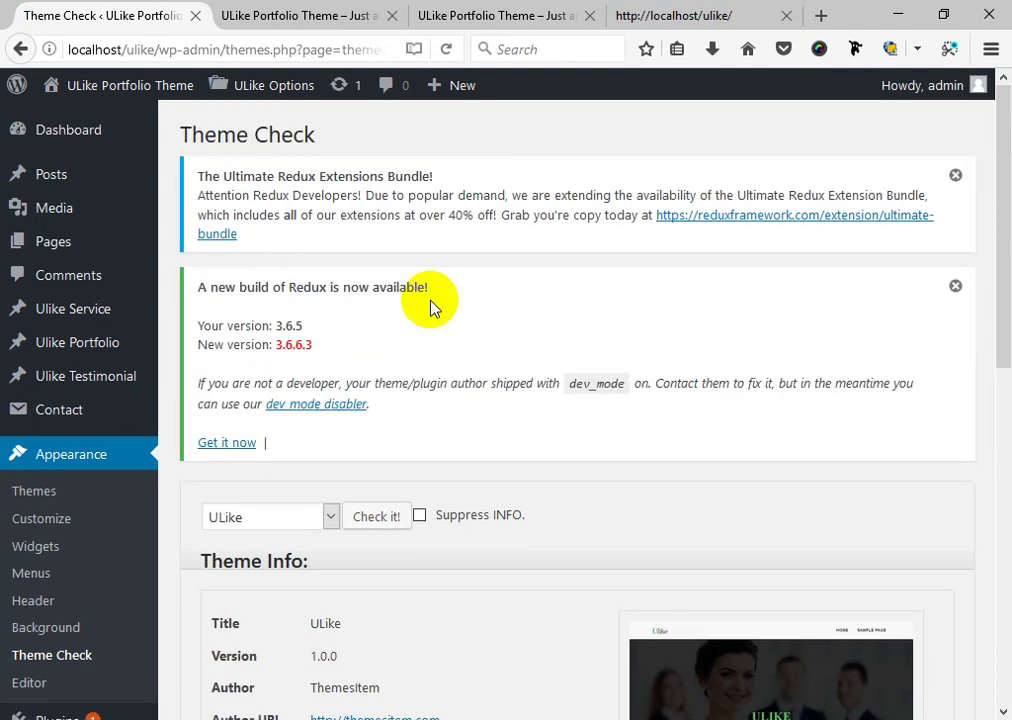
Examine ULike's Theme Check report, including the test outcome and the text-domain information at its end.
scroll(682, 280, "down", 8)
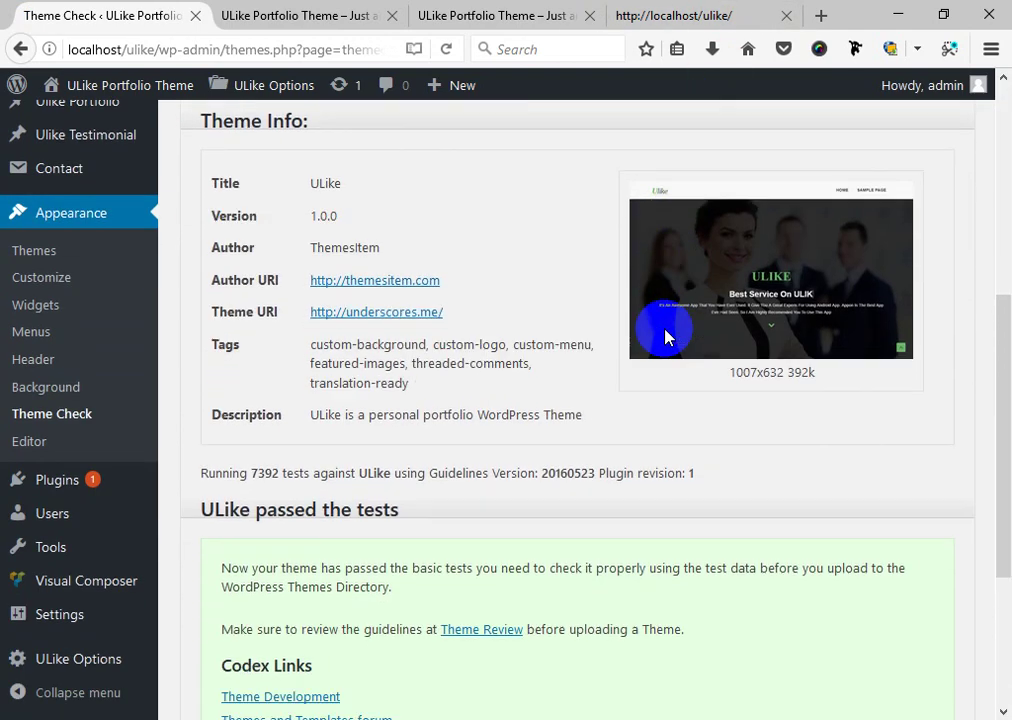
scroll(668, 338, "down", 5)
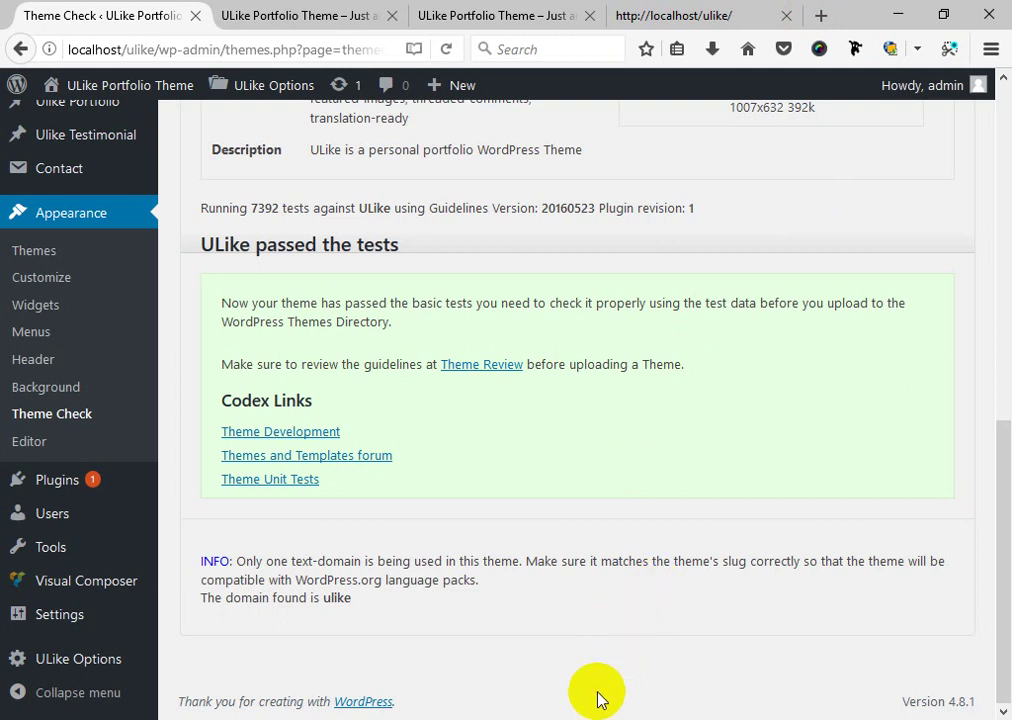
double_click(335, 598)
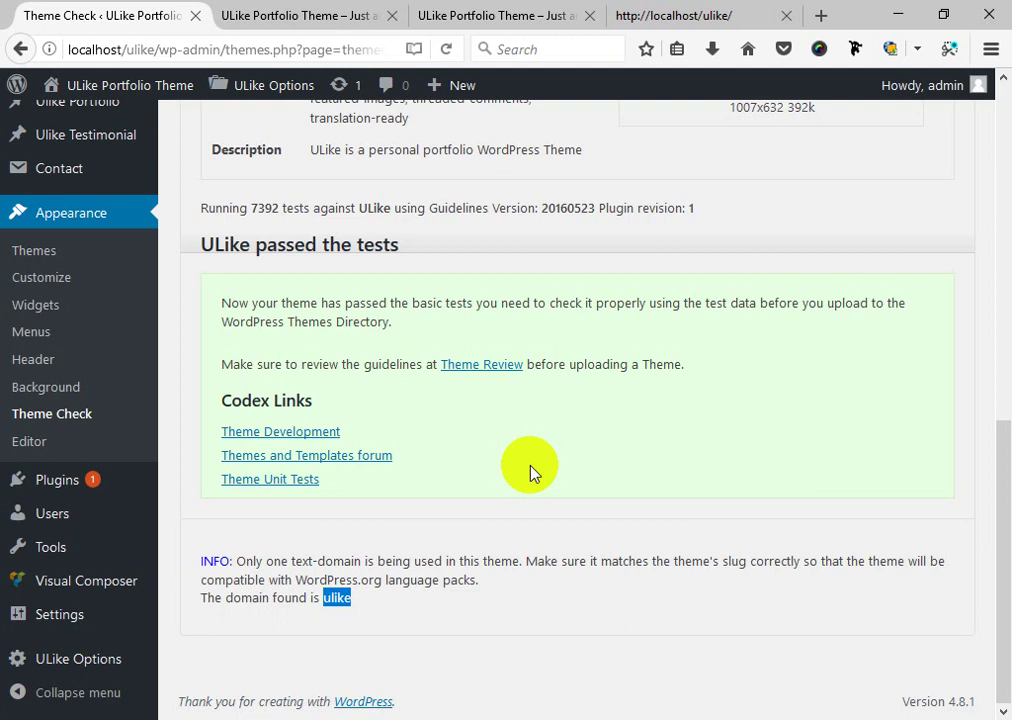
left_click(588, 603)
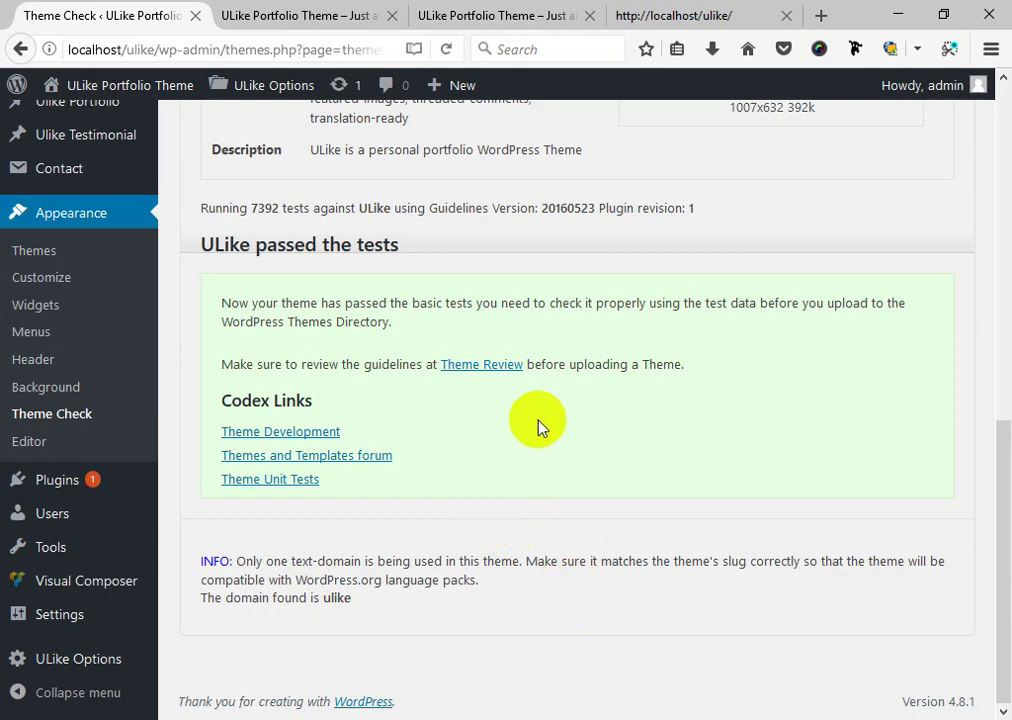
scroll(530, 366, "up", 7)
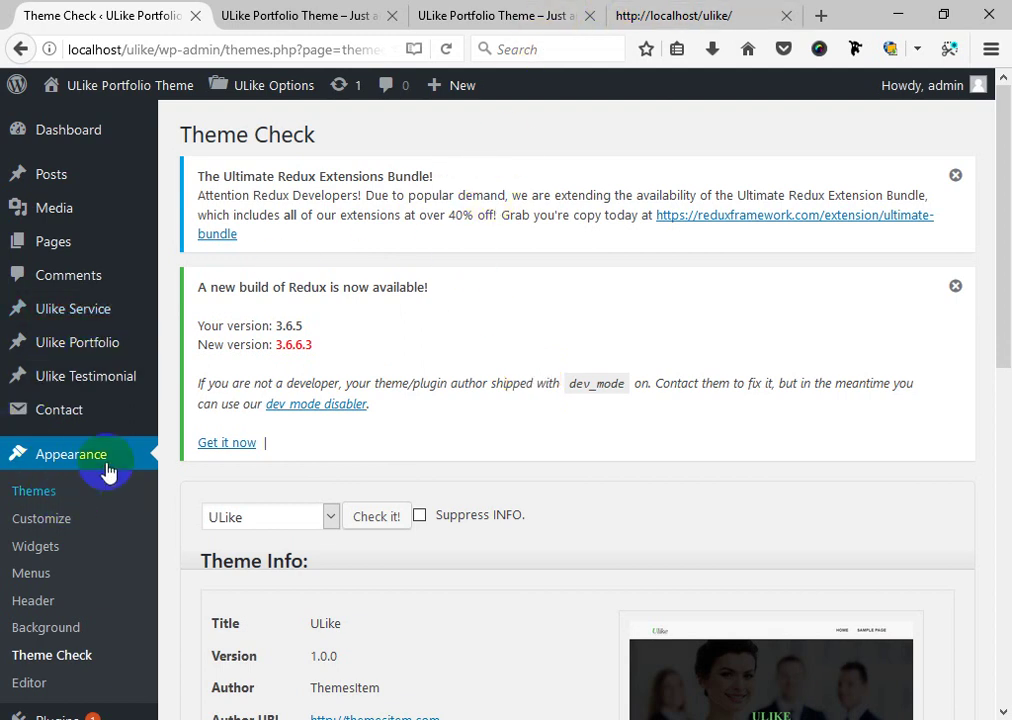
Export all content of the site and save the generated file ulikeportfoliotheme.wordpress.2017-09-15.xml.
scroll(92, 600, "down", 3)
mouse_move(67, 556)
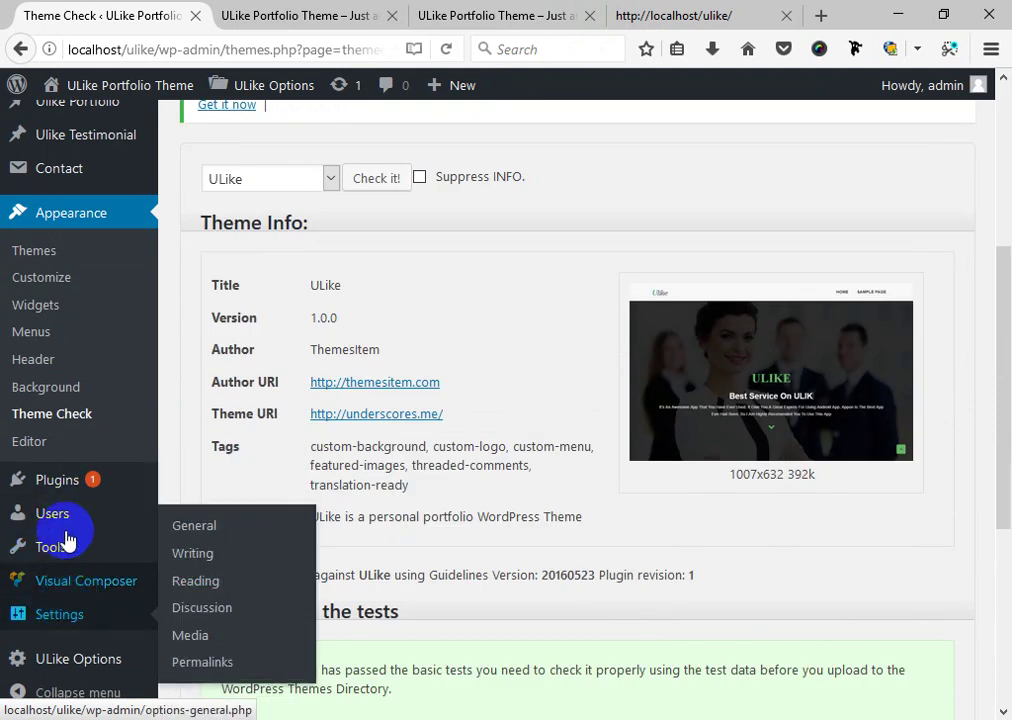
scroll(52, 600, "down", 2)
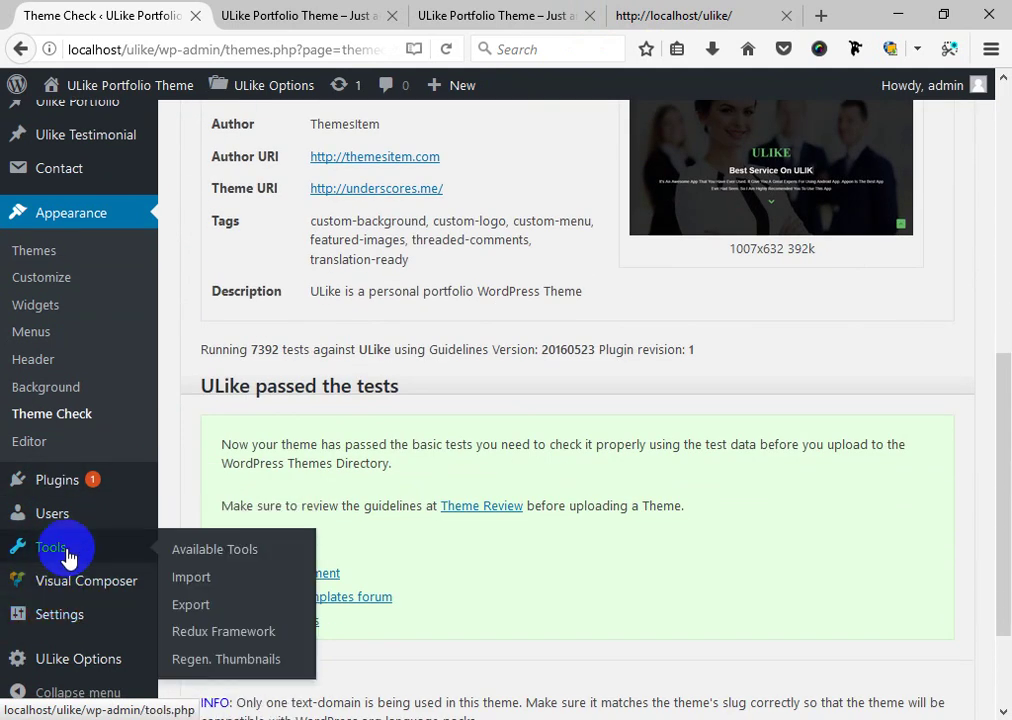
left_click(205, 617)
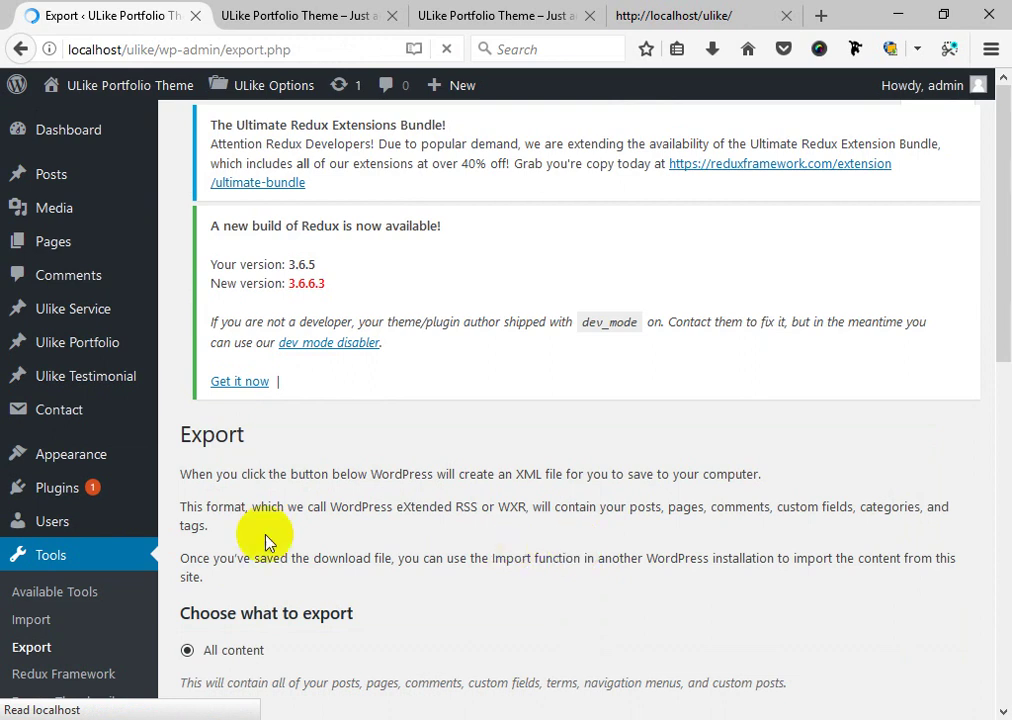
scroll(452, 617, "down", 3)
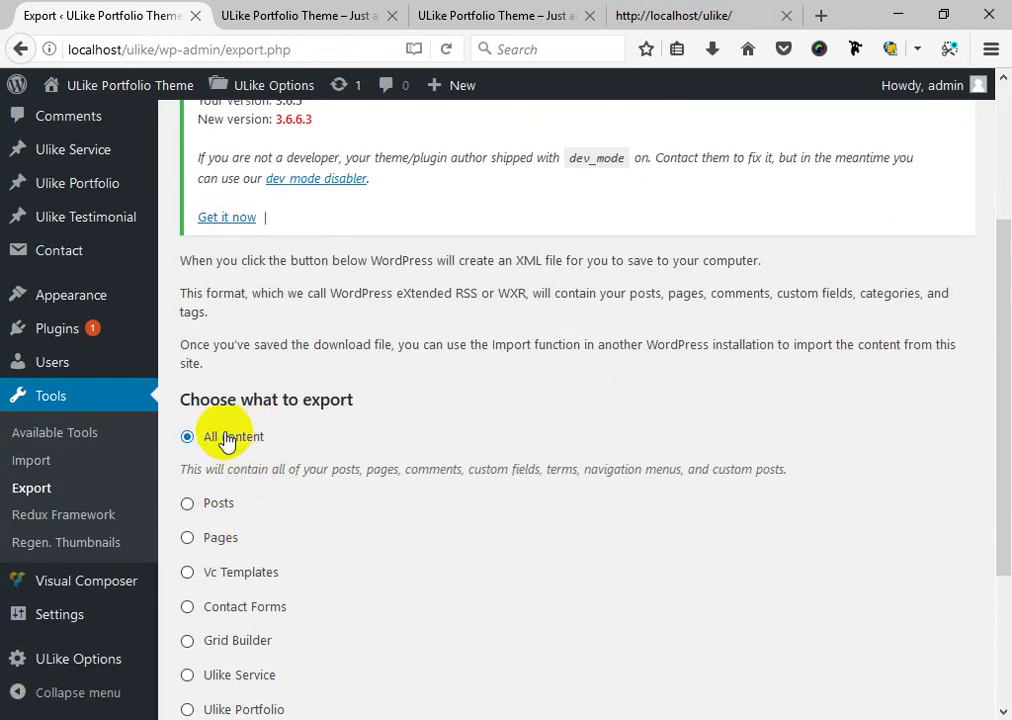
scroll(265, 446, "down", 3)
left_click(224, 620)
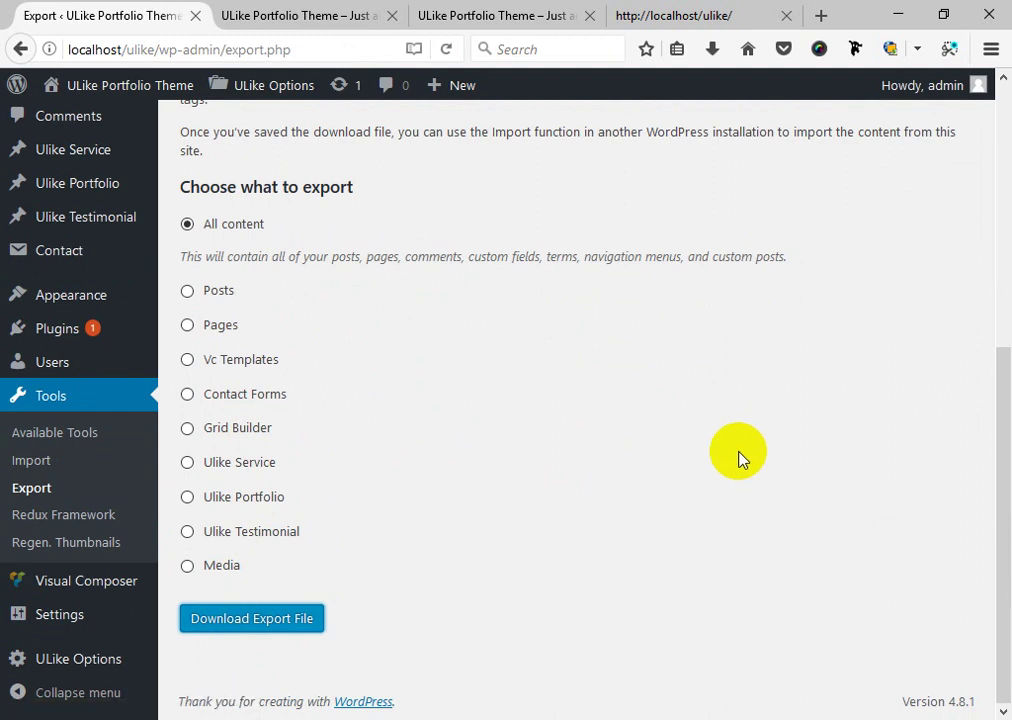
left_click(620, 566)
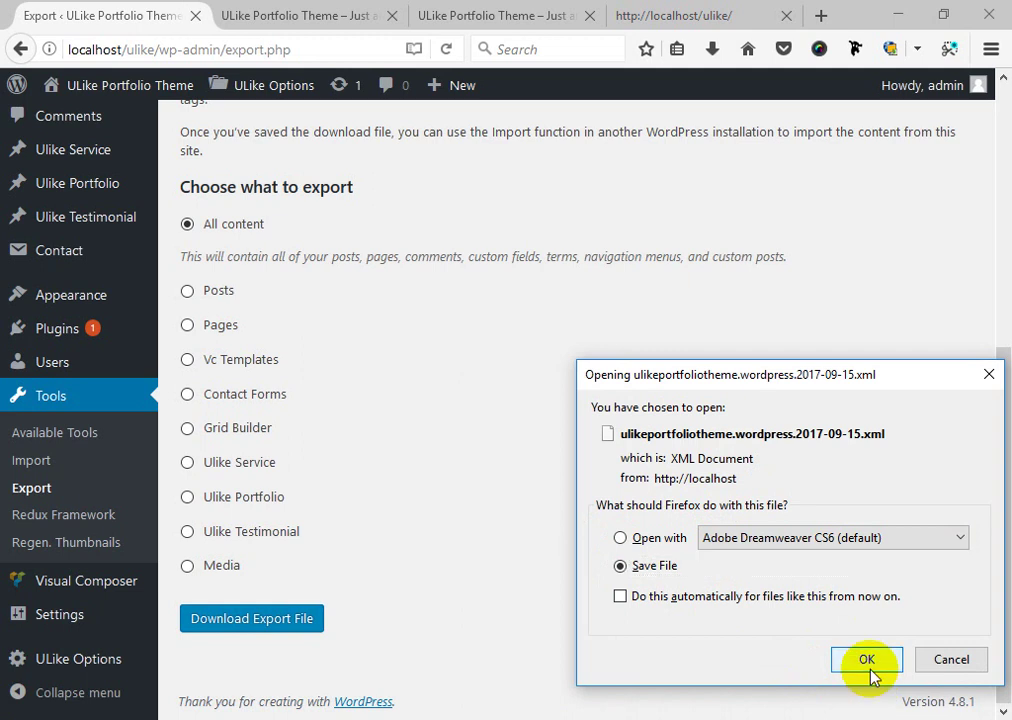
left_click(867, 662)
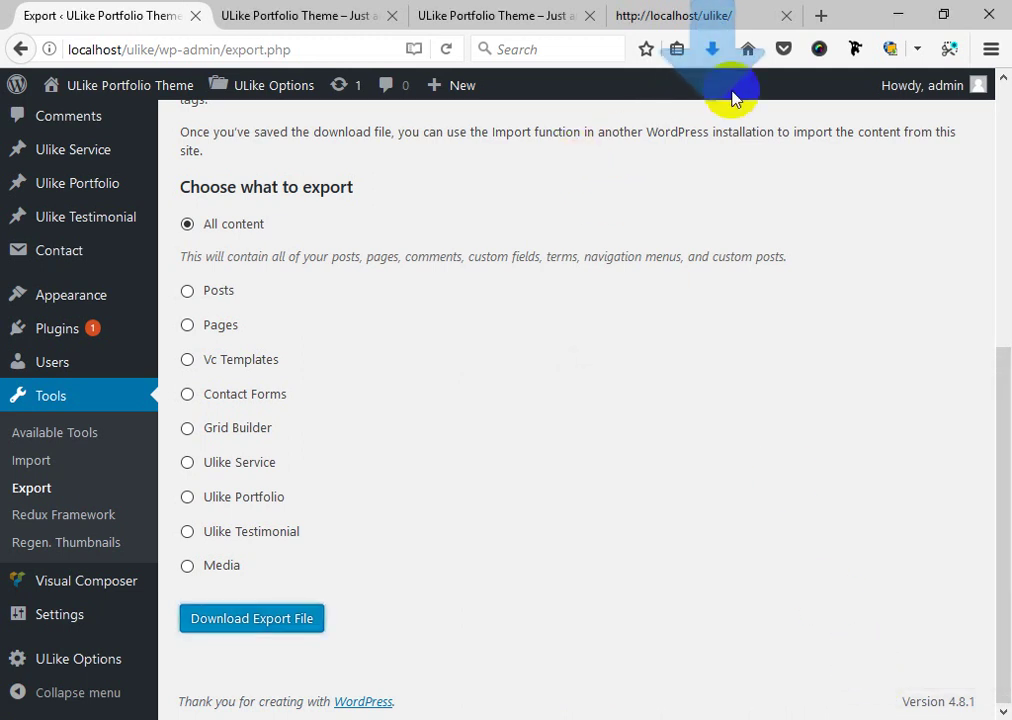
Show the exported XML file in its download folder, then close the folder window.
left_click(713, 49)
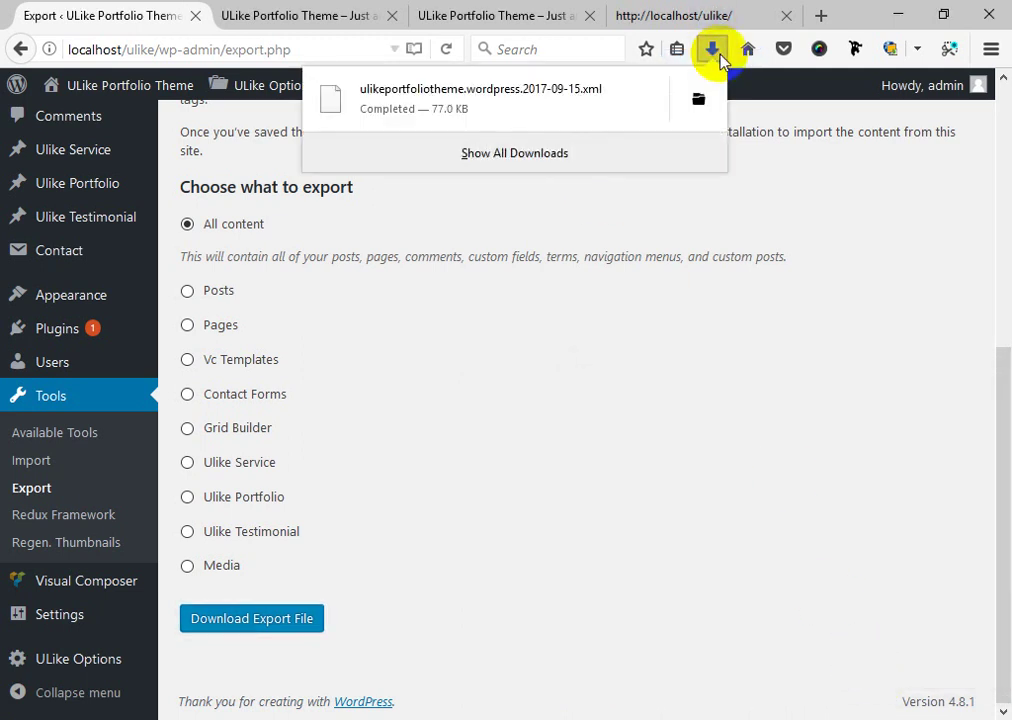
left_click(705, 104)
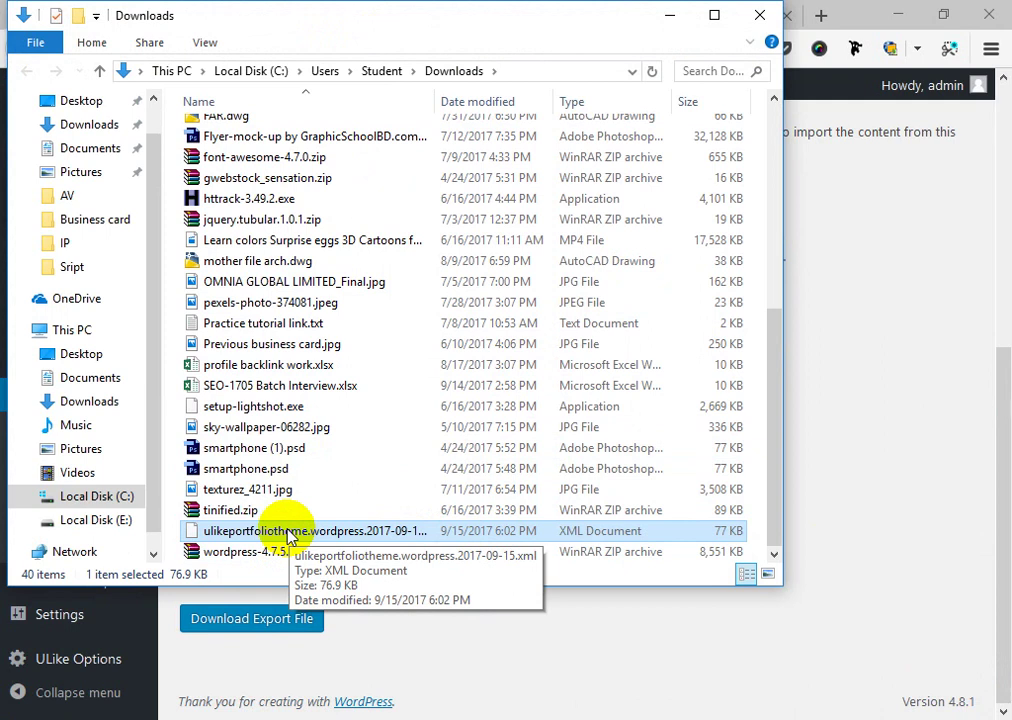
left_click(760, 18)
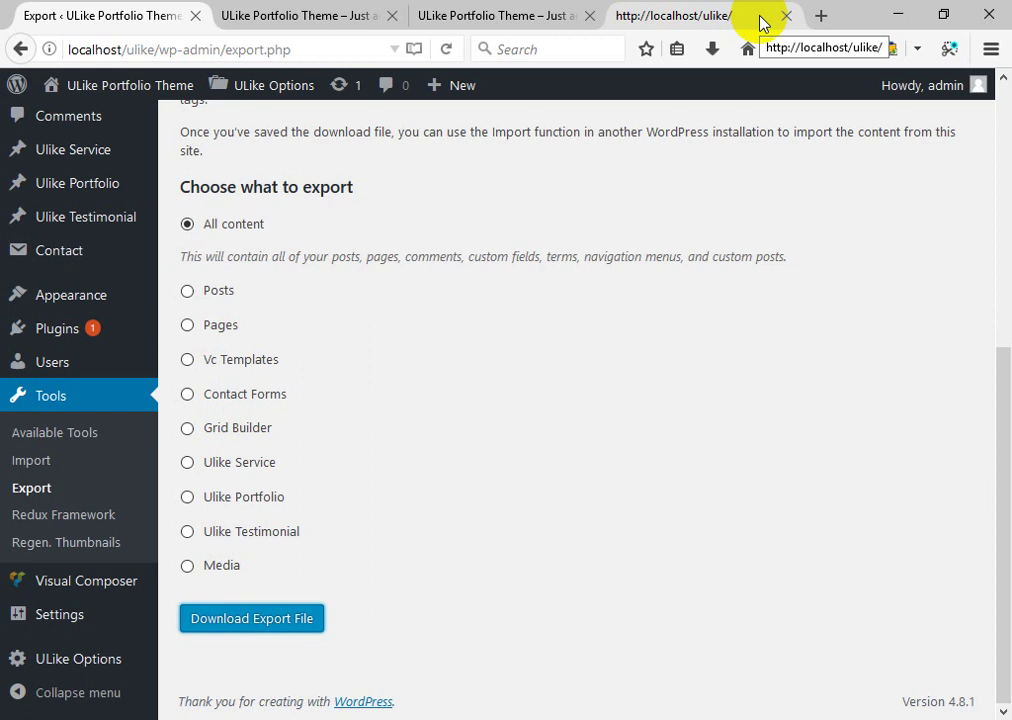
Install the WordPress importer from the site's import tools and run it.
left_click(27, 464)
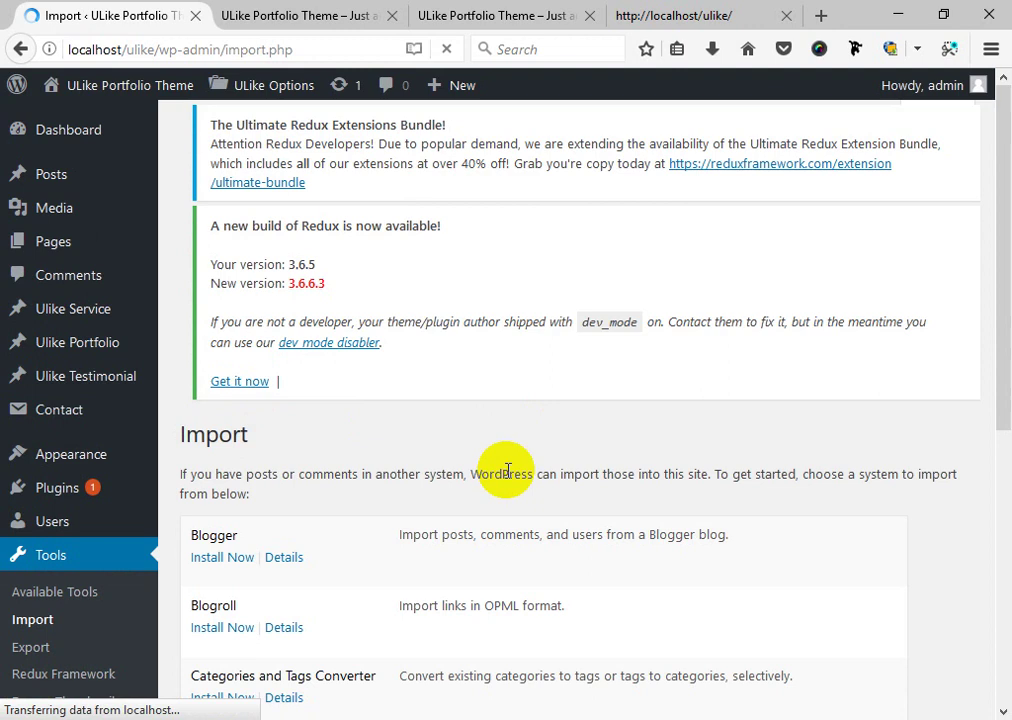
scroll(507, 472, "down", 8)
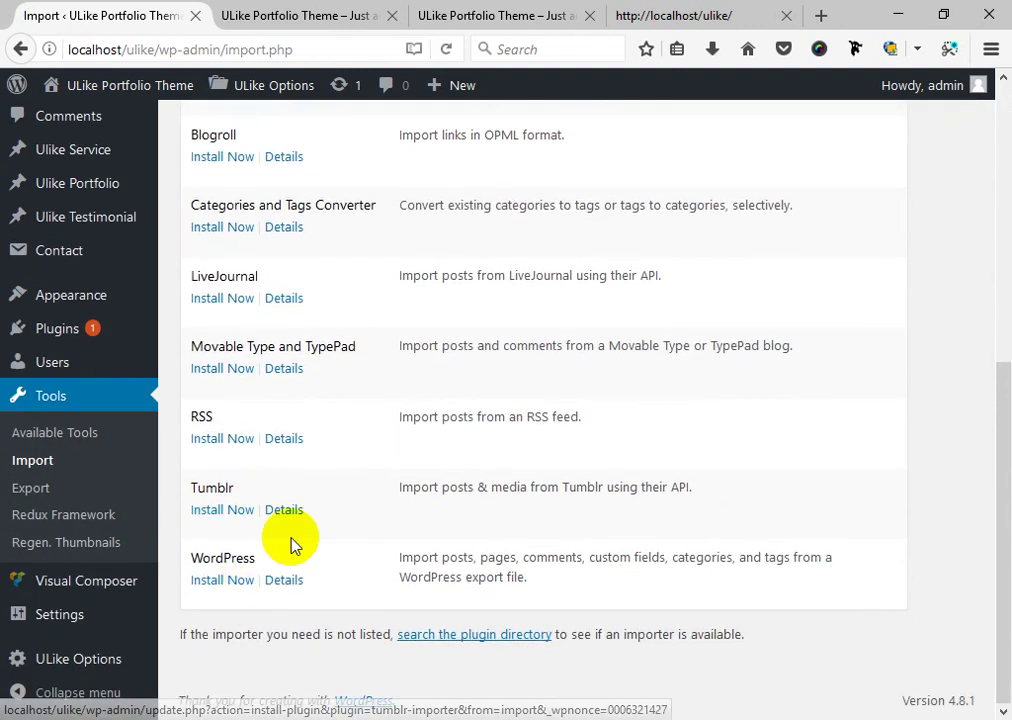
left_click(210, 588)
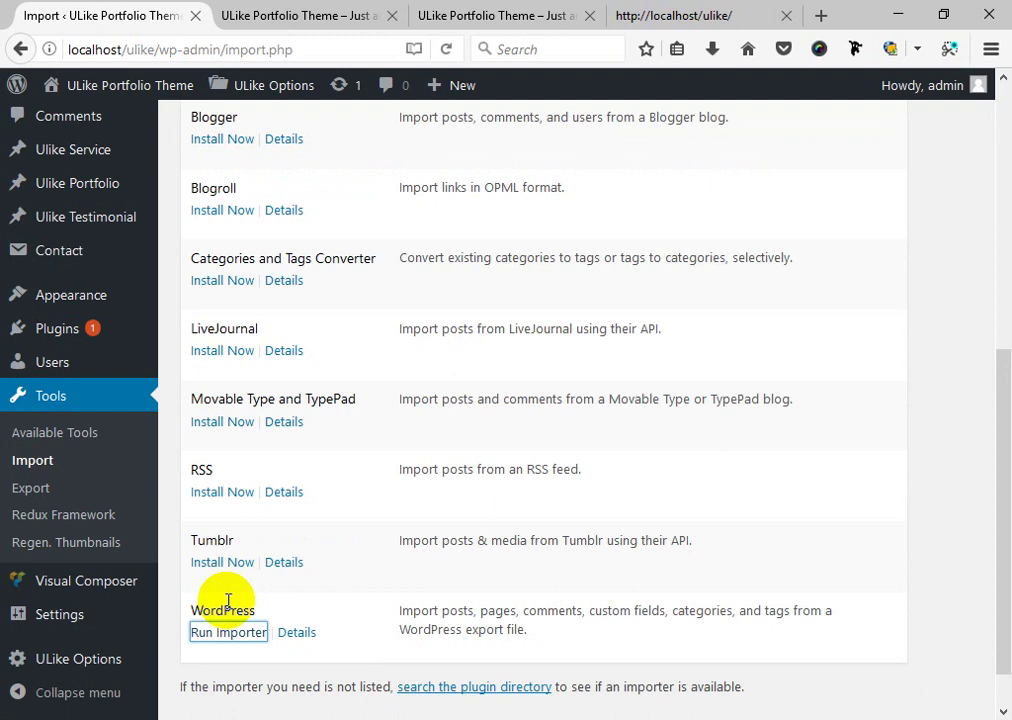
left_click(222, 631)
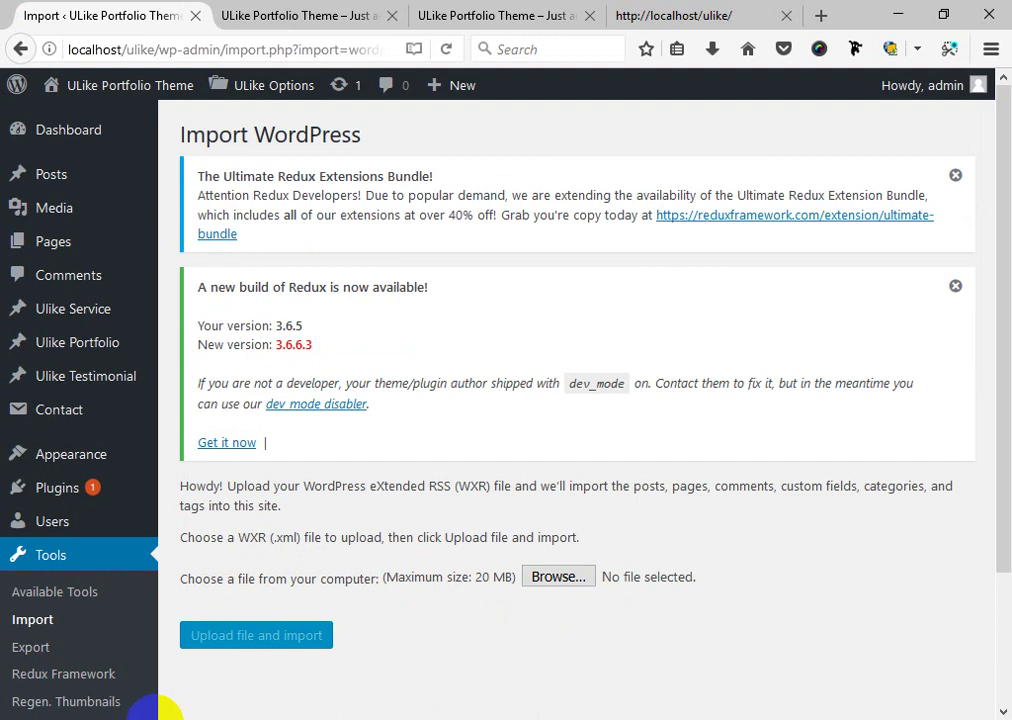
left_click(165, 715)
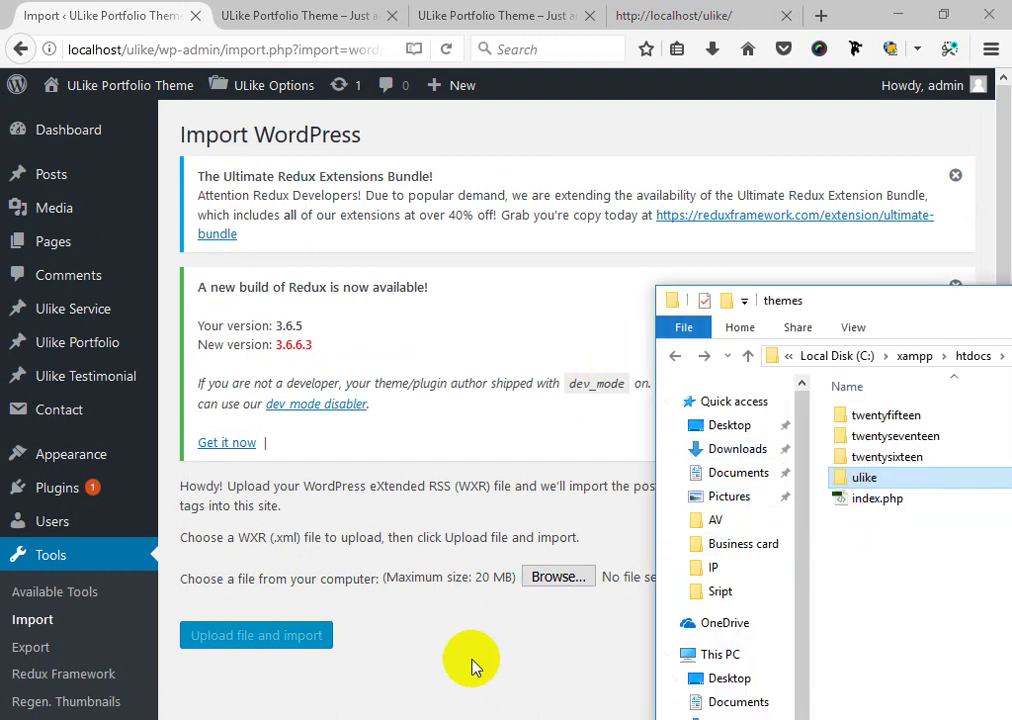
left_click(571, 578)
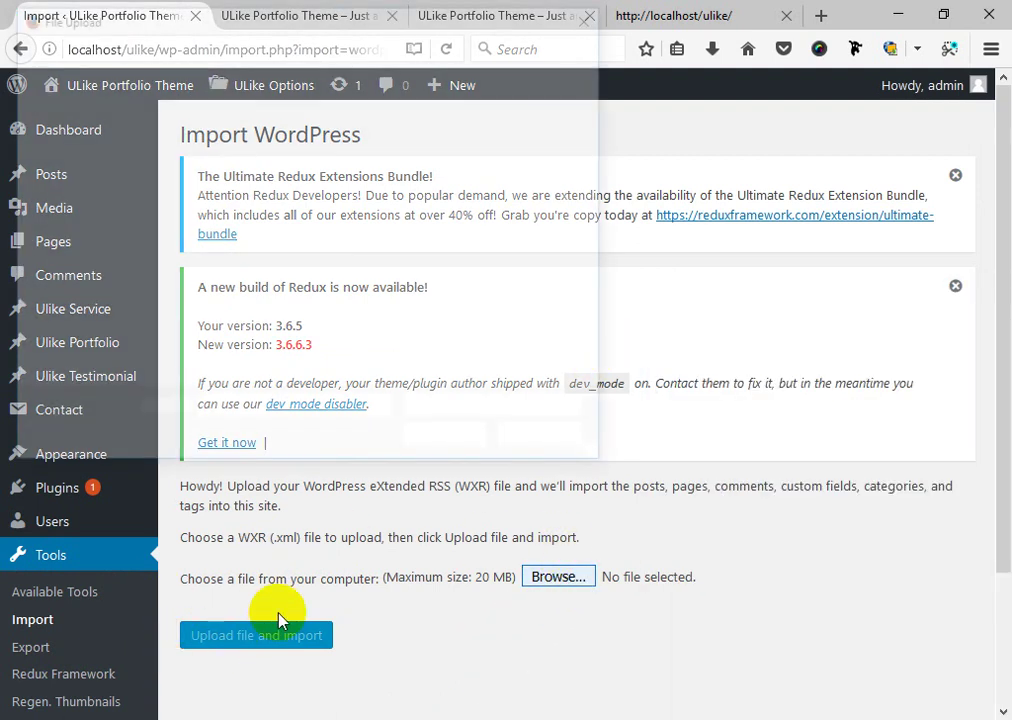
left_click(522, 441)
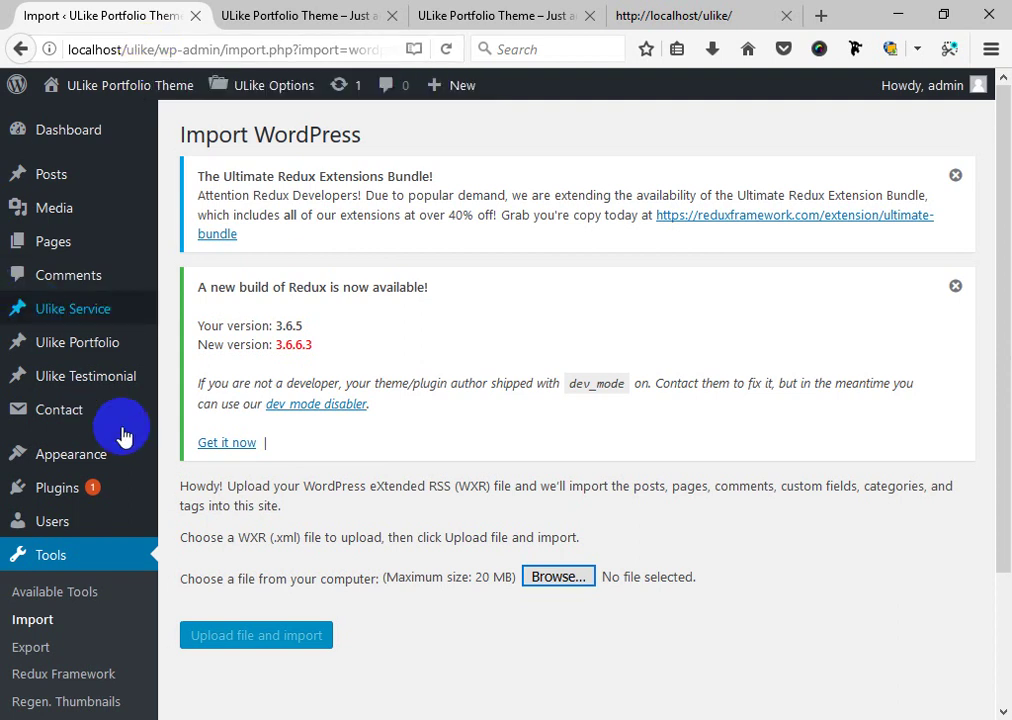
Choose the downloaded ulikeportfoliotheme.wordpress.2017-09-15.xml as the import file and upload it.
scroll(316, 433, "down", 3)
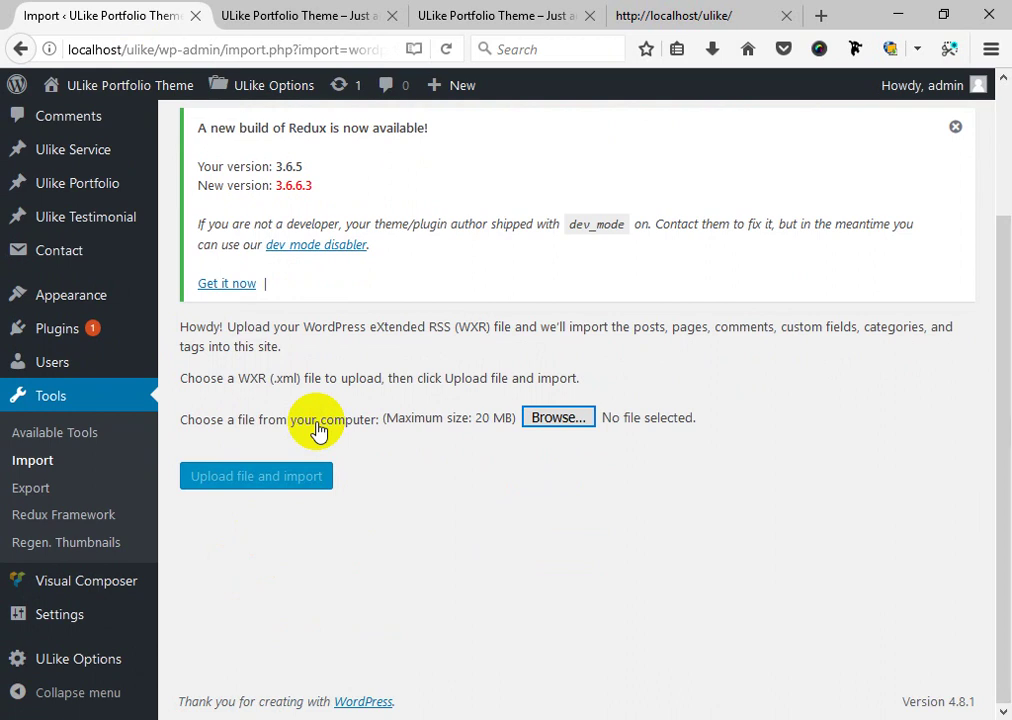
left_click(716, 58)
left_click(709, 109)
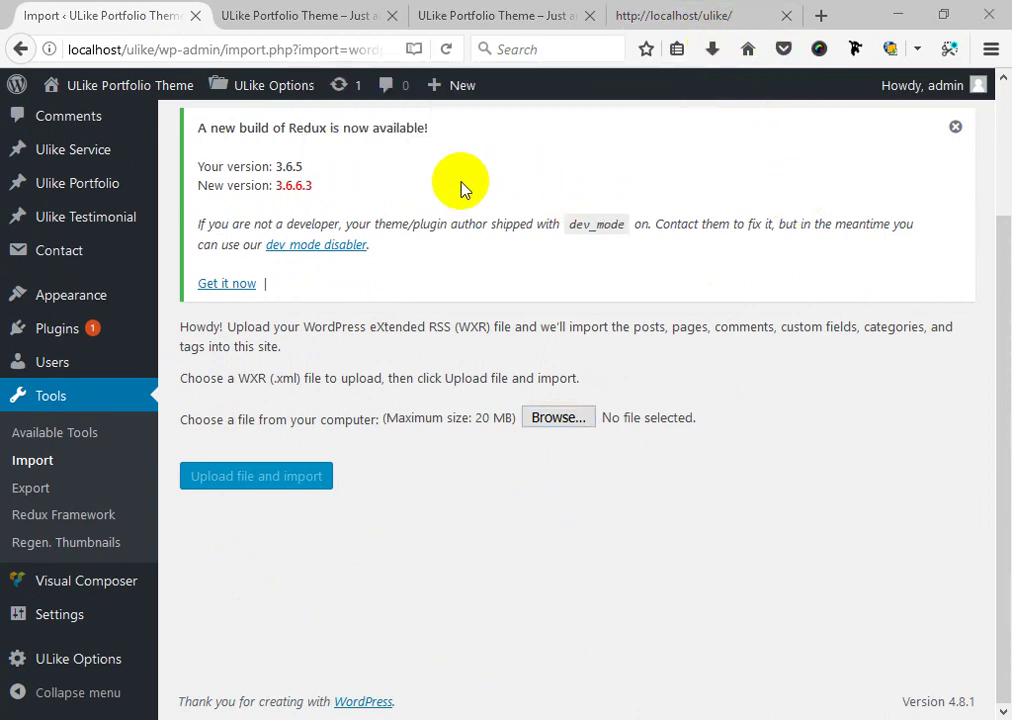
left_click_drag(397, 45, 952, 91)
left_click_drag(563, 447, 555, 418)
left_click(587, 474)
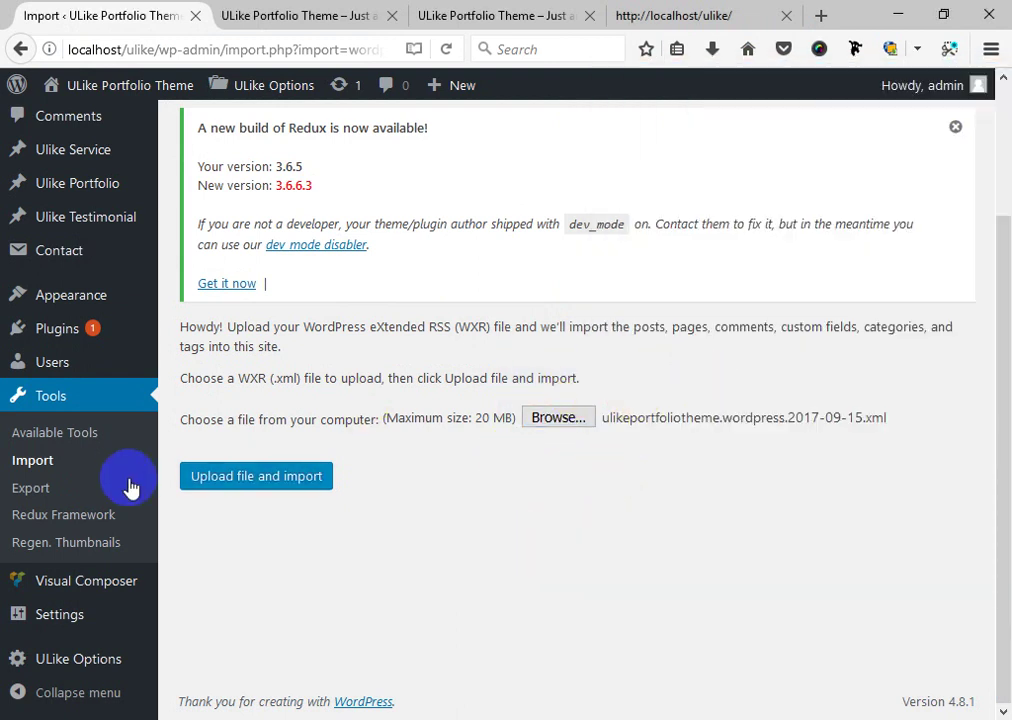
left_click(248, 480)
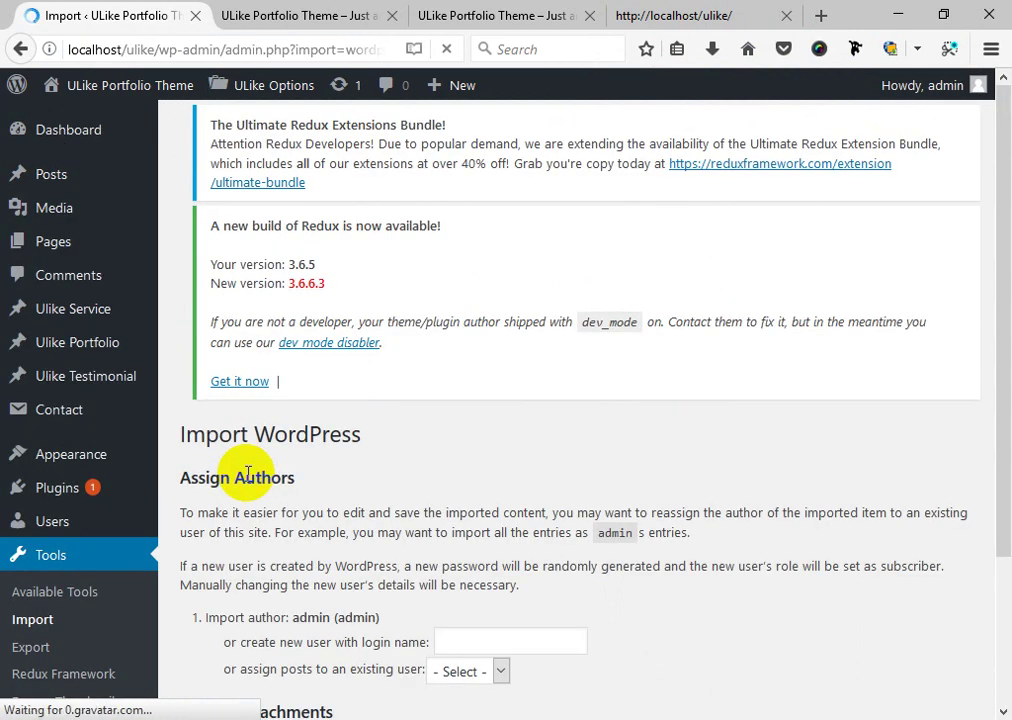
Assign the imported posts to the existing user admin and enable downloading and importing of file attachments.
scroll(490, 440, "down", 3)
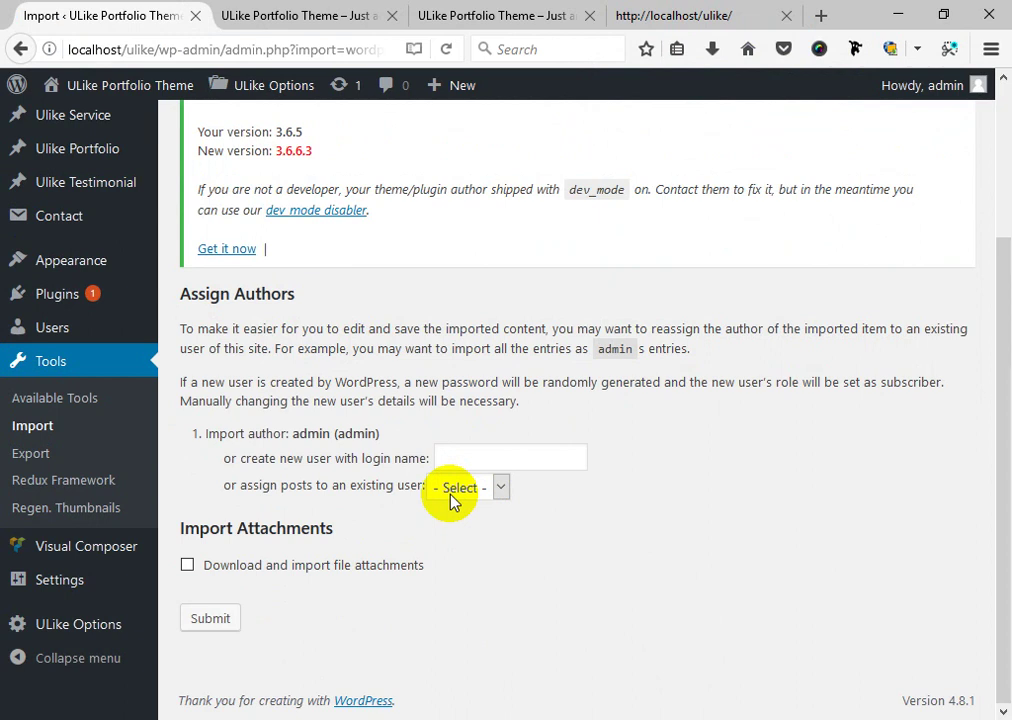
left_click(483, 452)
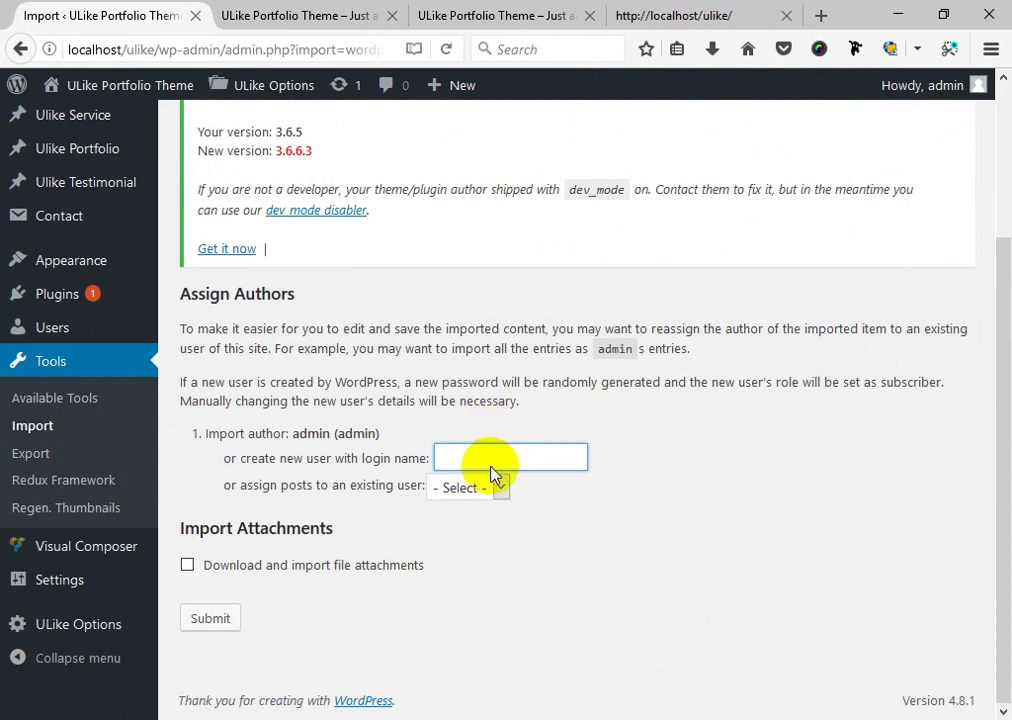
left_click(477, 488)
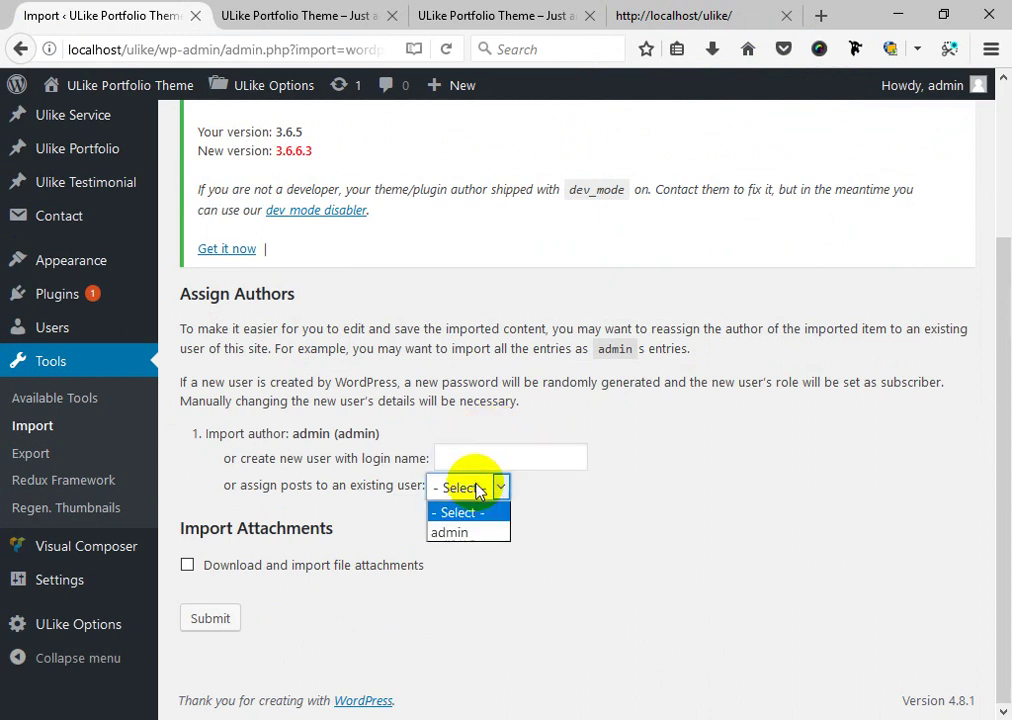
left_click(461, 536)
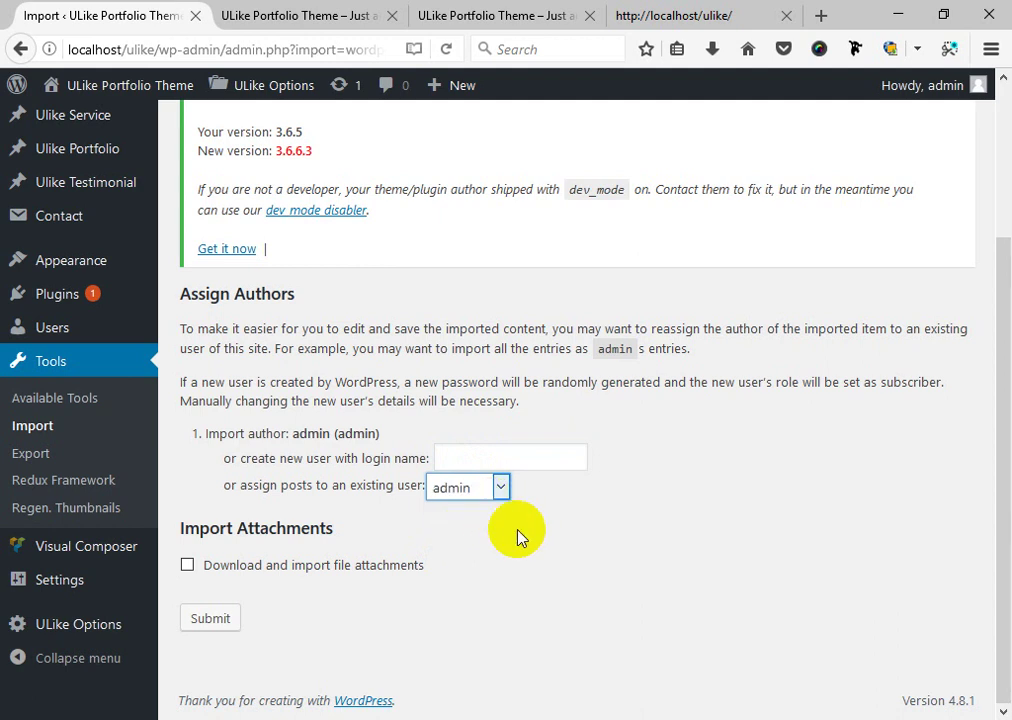
left_click(484, 463)
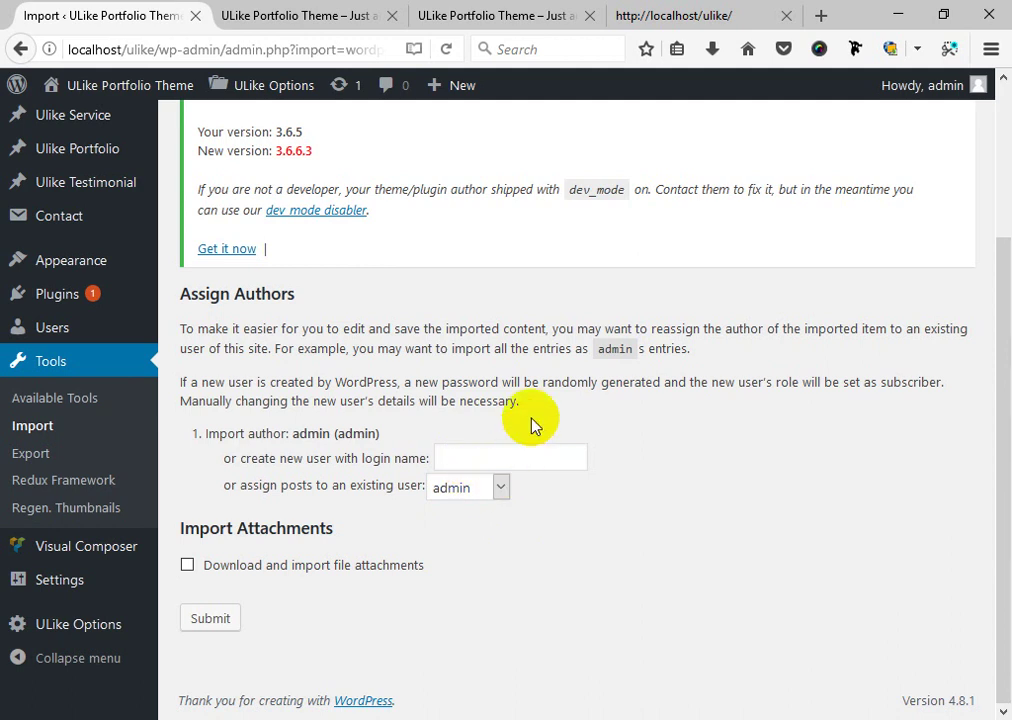
left_click(290, 577)
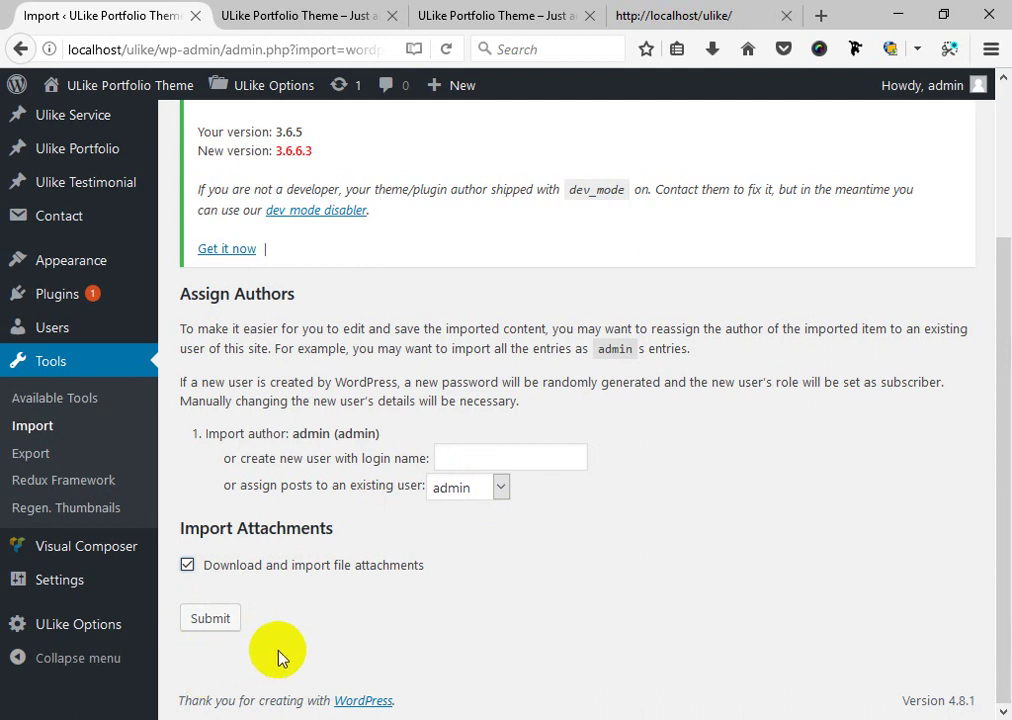
left_click(490, 492)
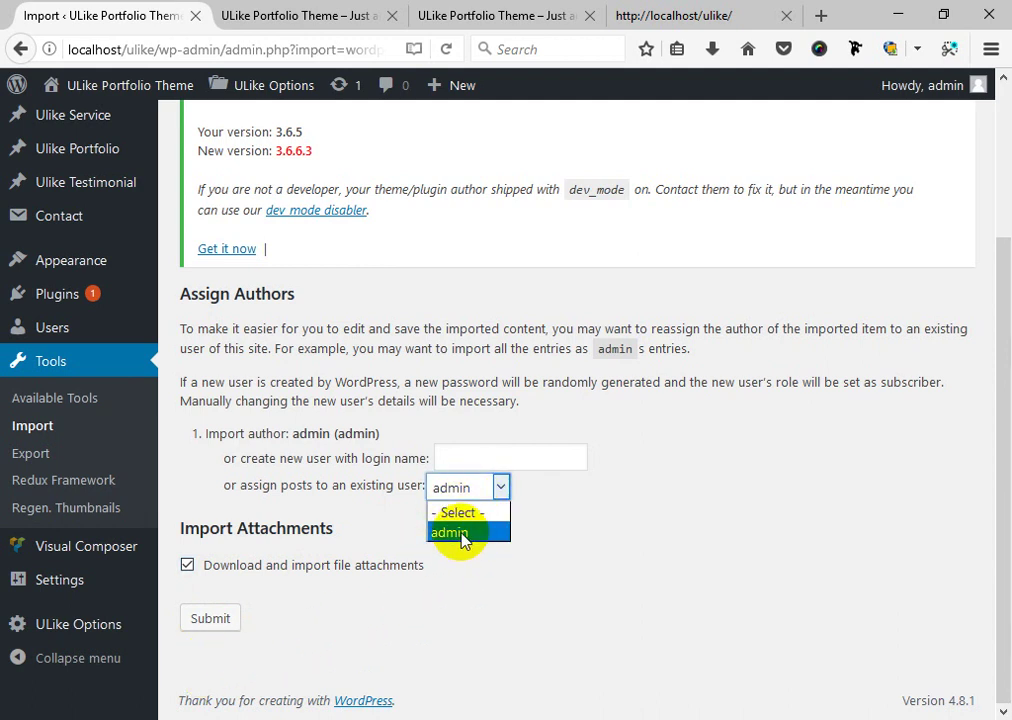
left_click(461, 537)
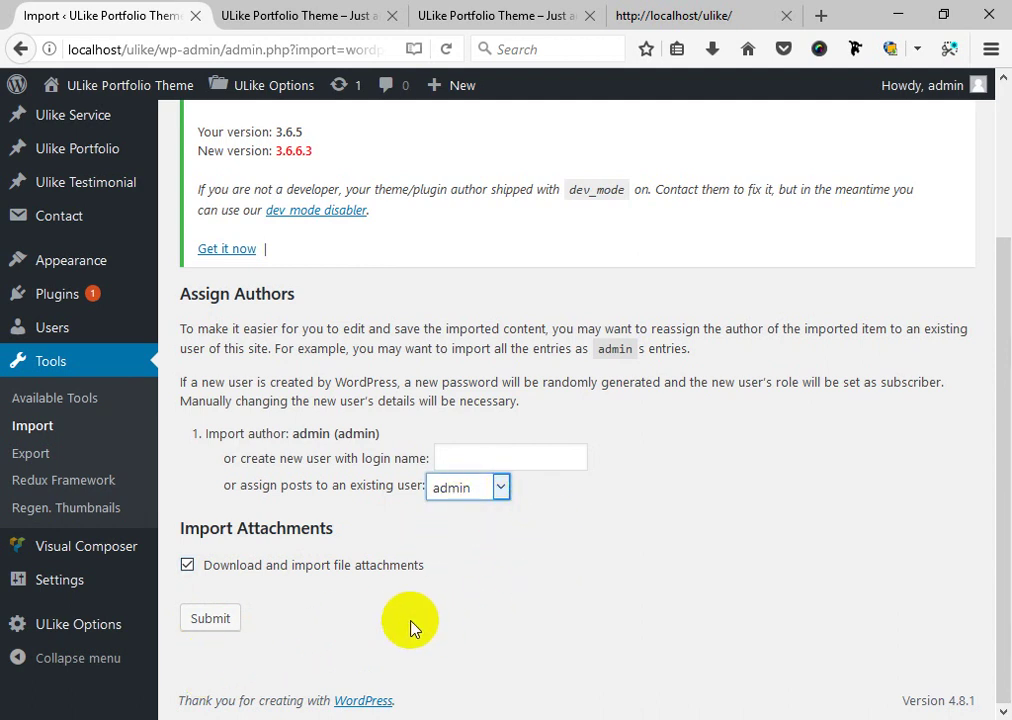
Leave the importer without submitting and review the front page and posts page assignments in the Reading settings.
left_click(52, 364)
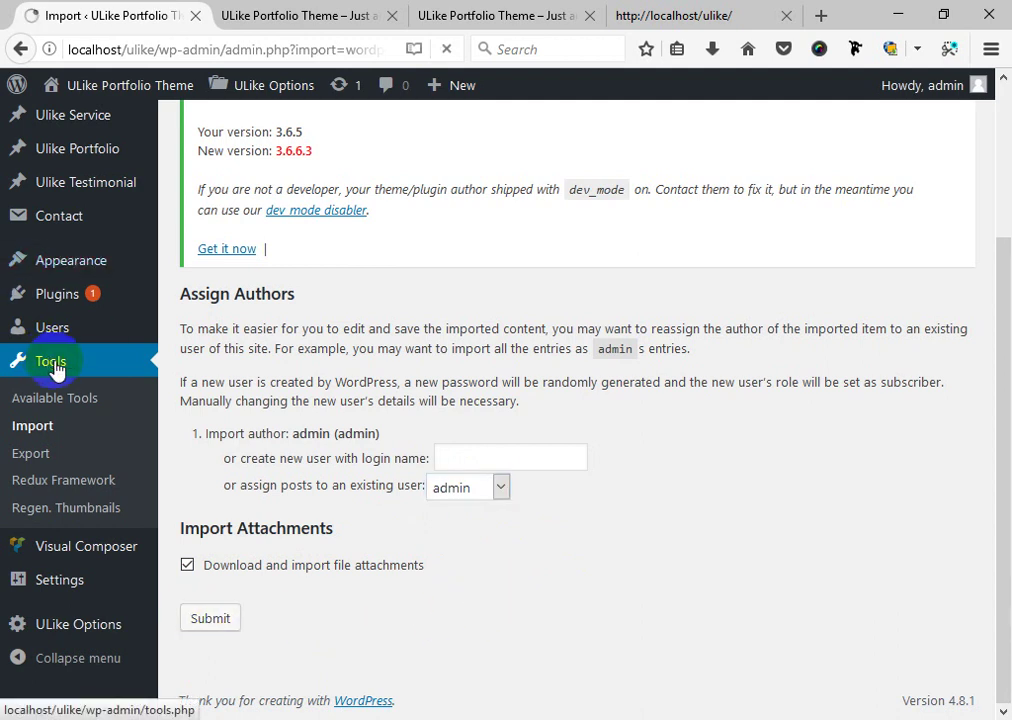
left_click(815, 14)
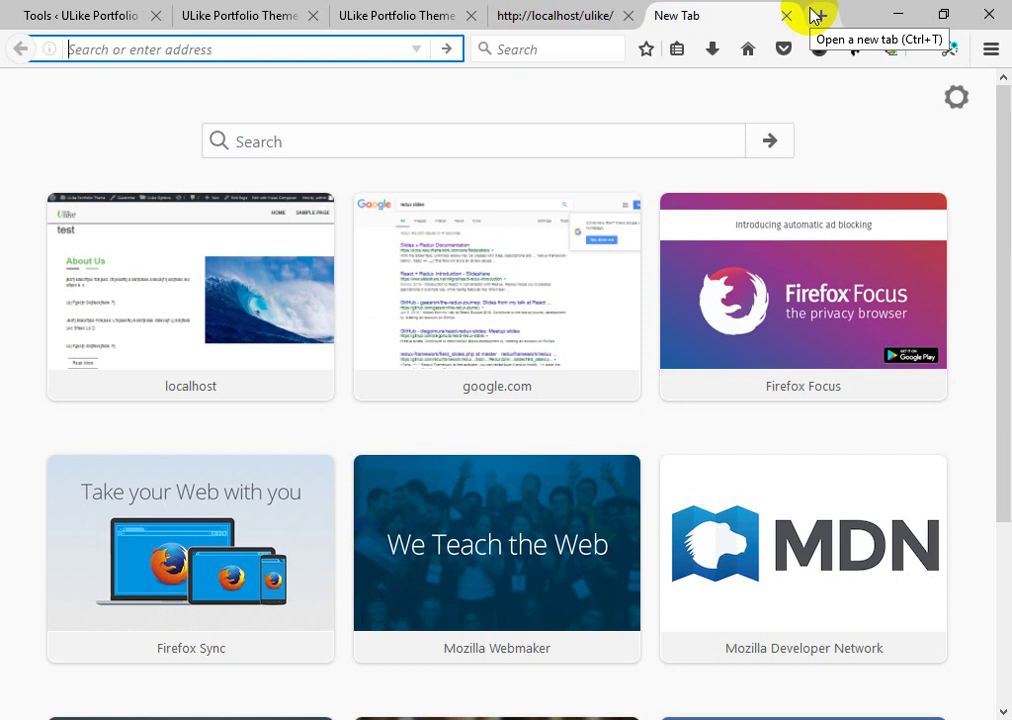
left_click(90, 16)
scroll(86, 620, "down", 2)
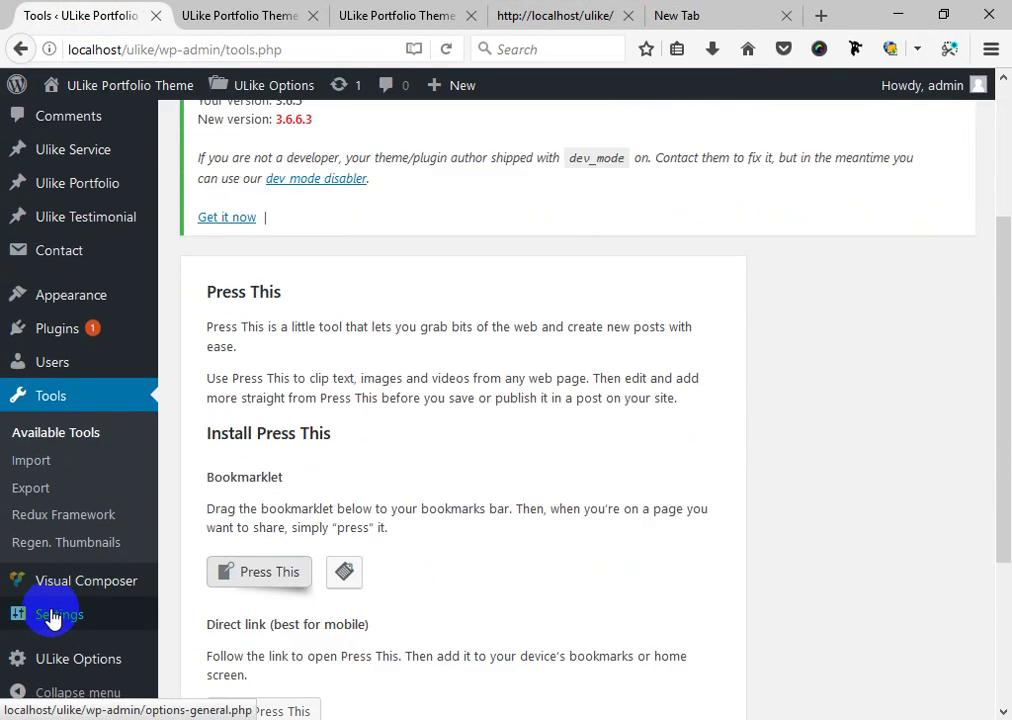
mouse_move(68, 610)
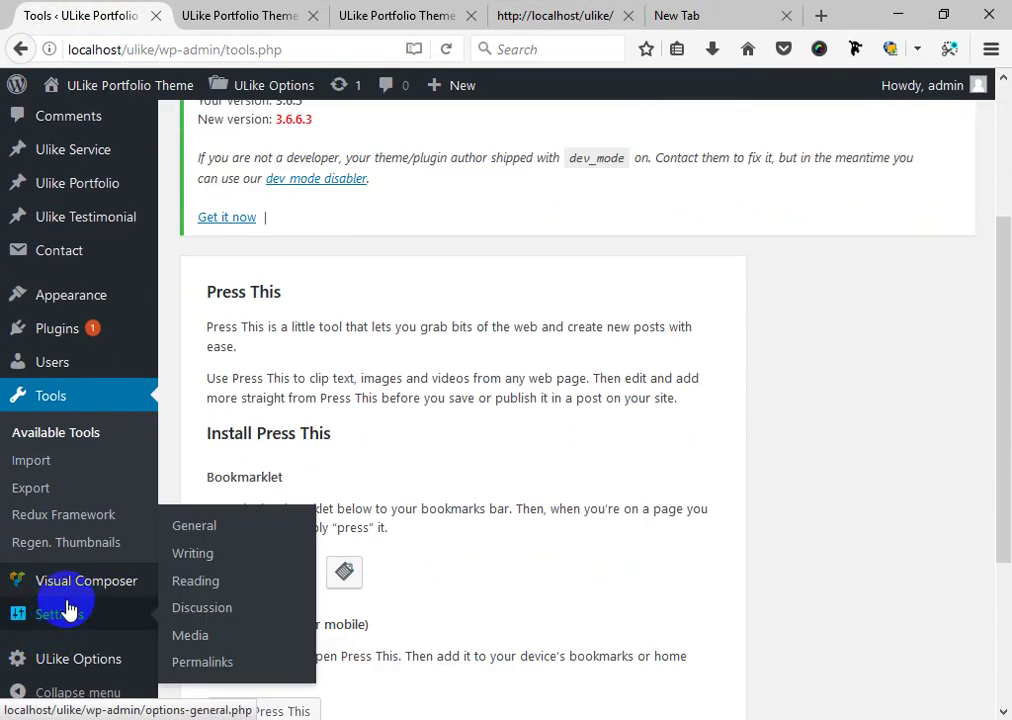
left_click(210, 582)
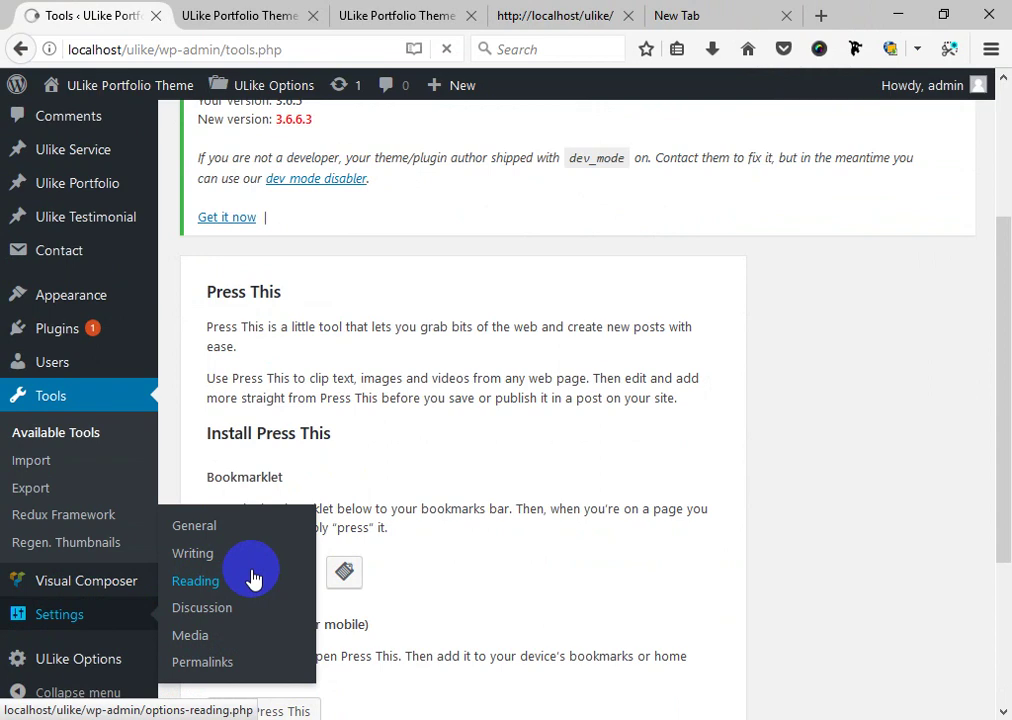
scroll(300, 532, "down", 2)
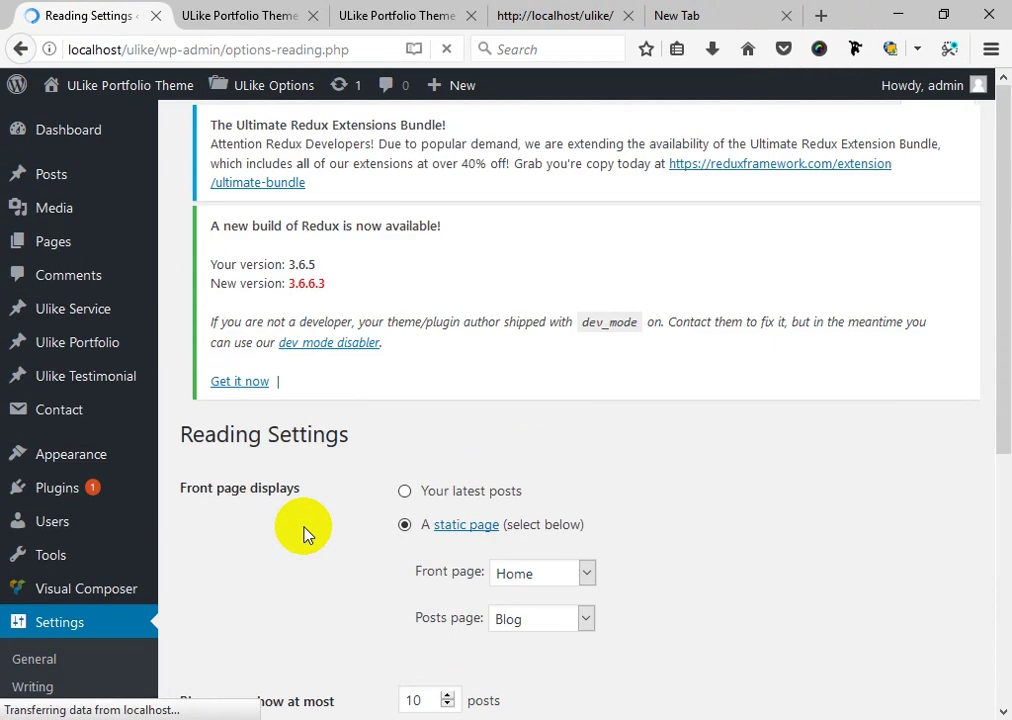
scroll(420, 480, "down", 5)
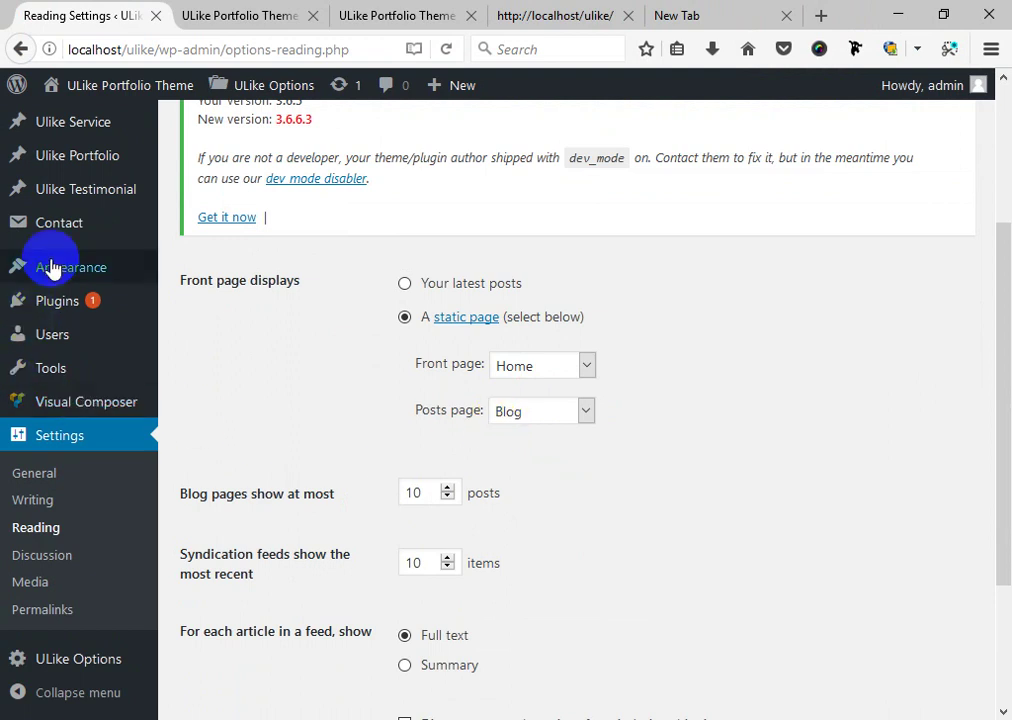
Open the site's menu editor and add the Blog page to the Header Menu.
mouse_move(52, 268)
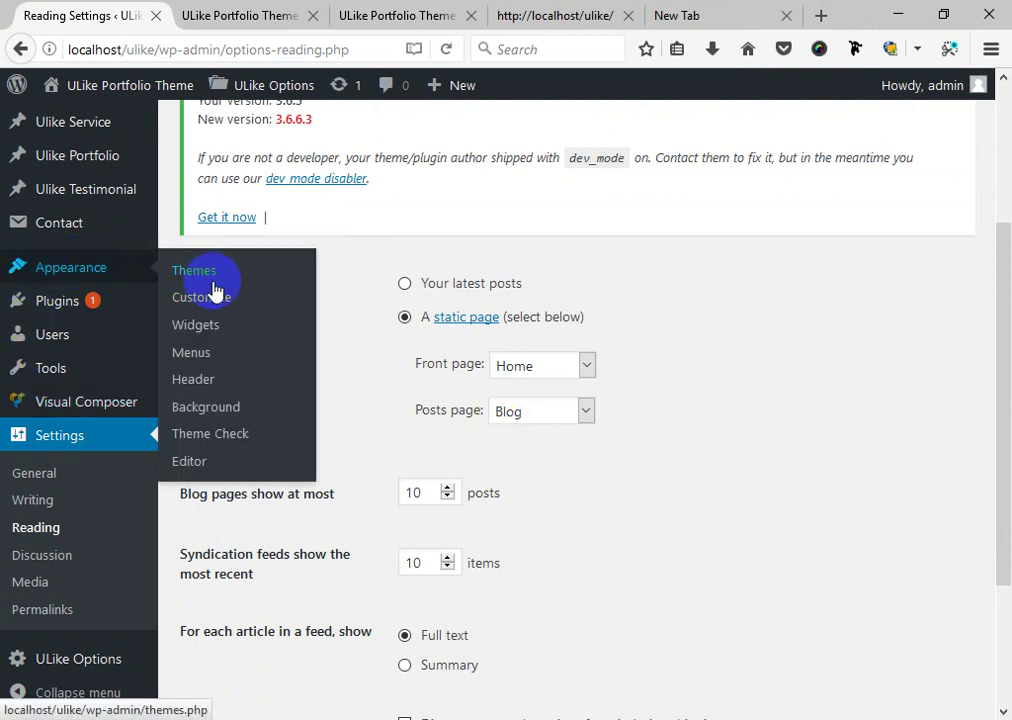
left_click(204, 356)
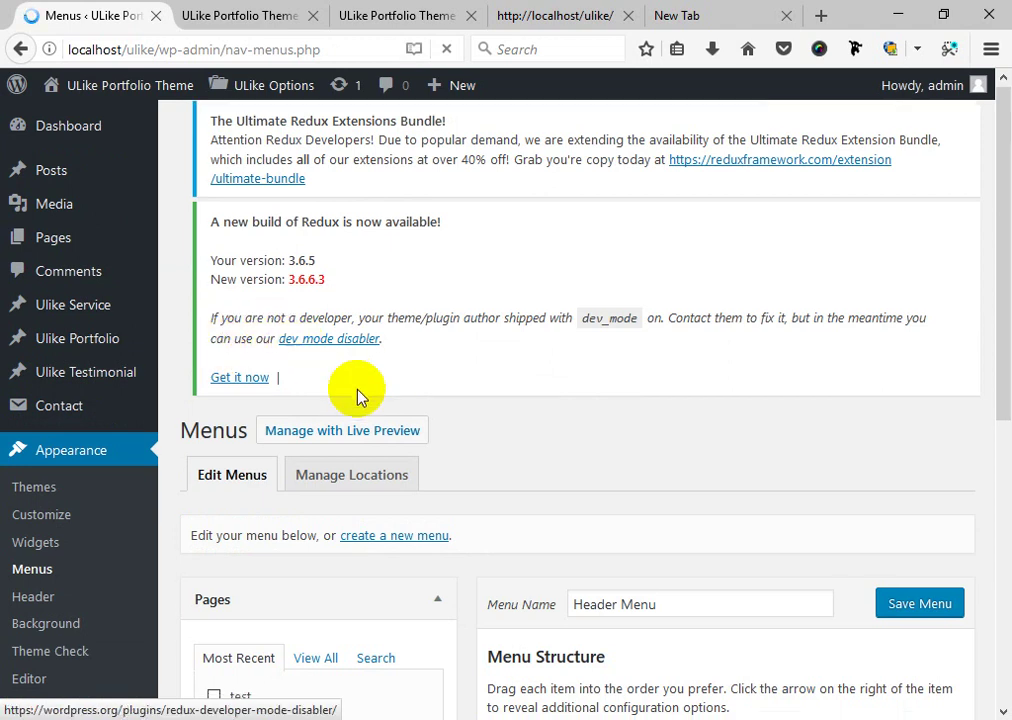
scroll(360, 395, "down", 5)
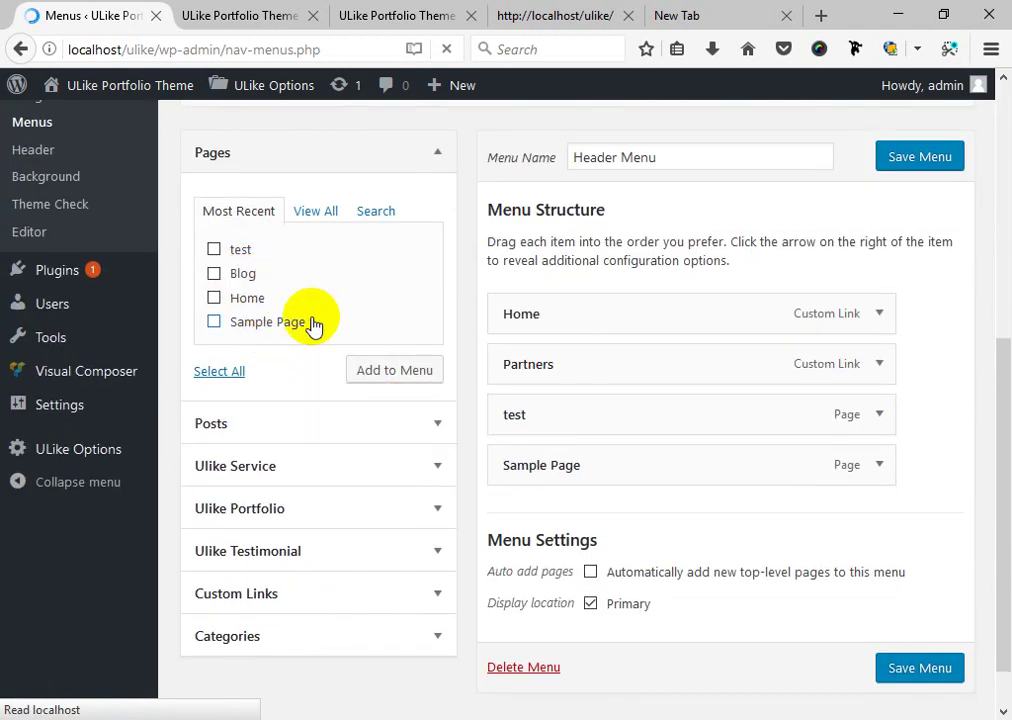
left_click(216, 274)
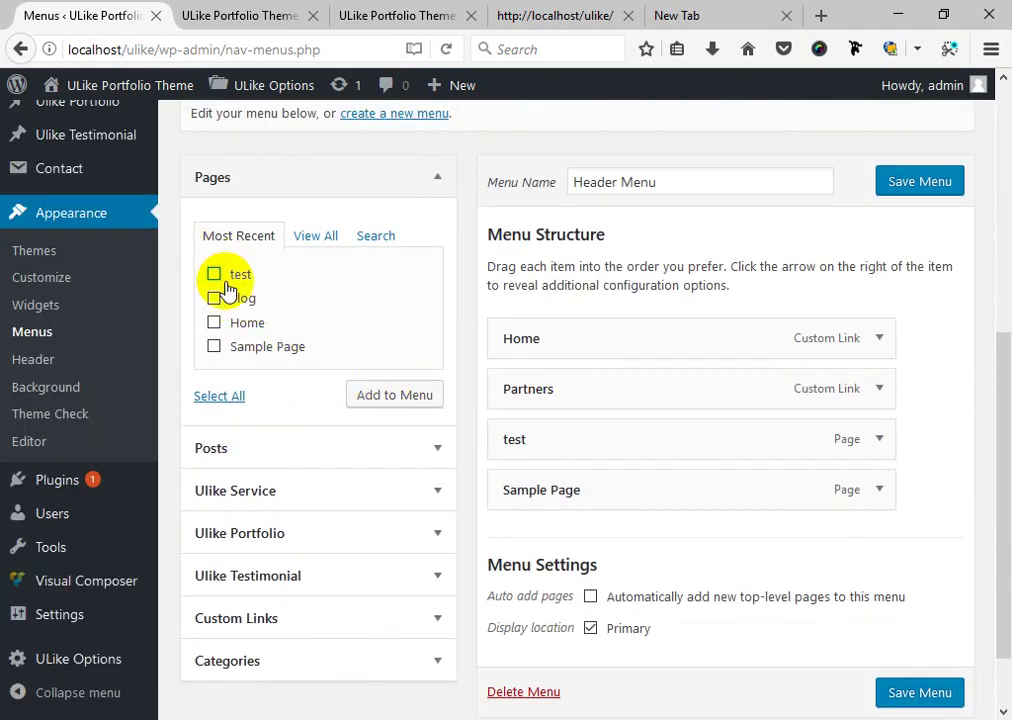
left_click(216, 297)
left_click(395, 395)
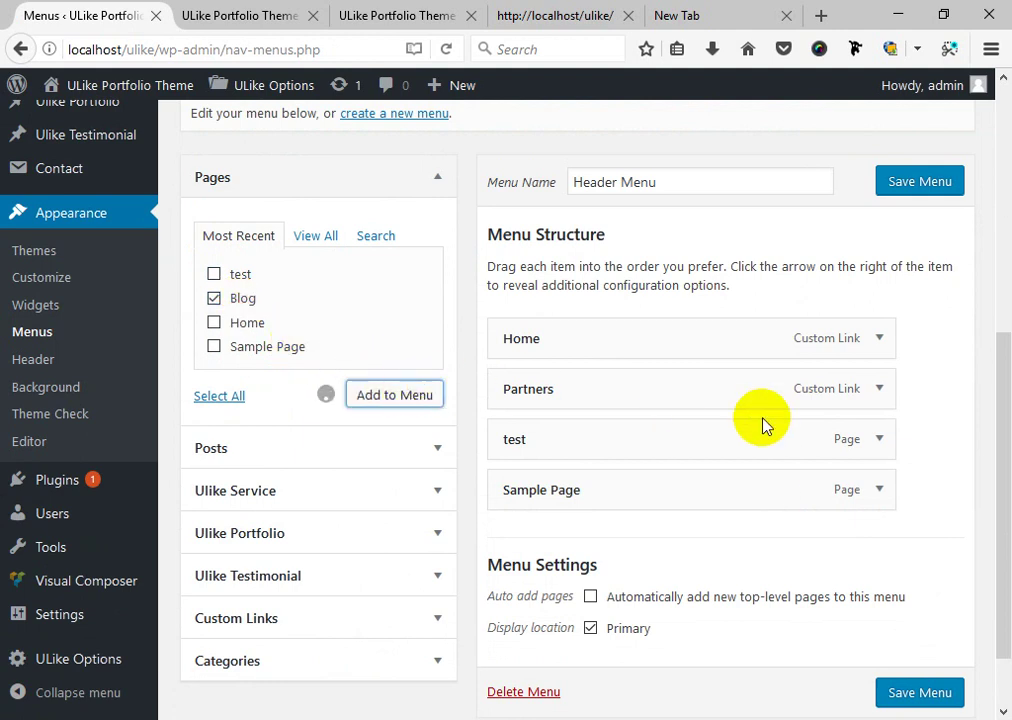
Move the Blog item between test and Sample Page in the Header Menu and save the menu.
scroll(762, 425, "down", 2)
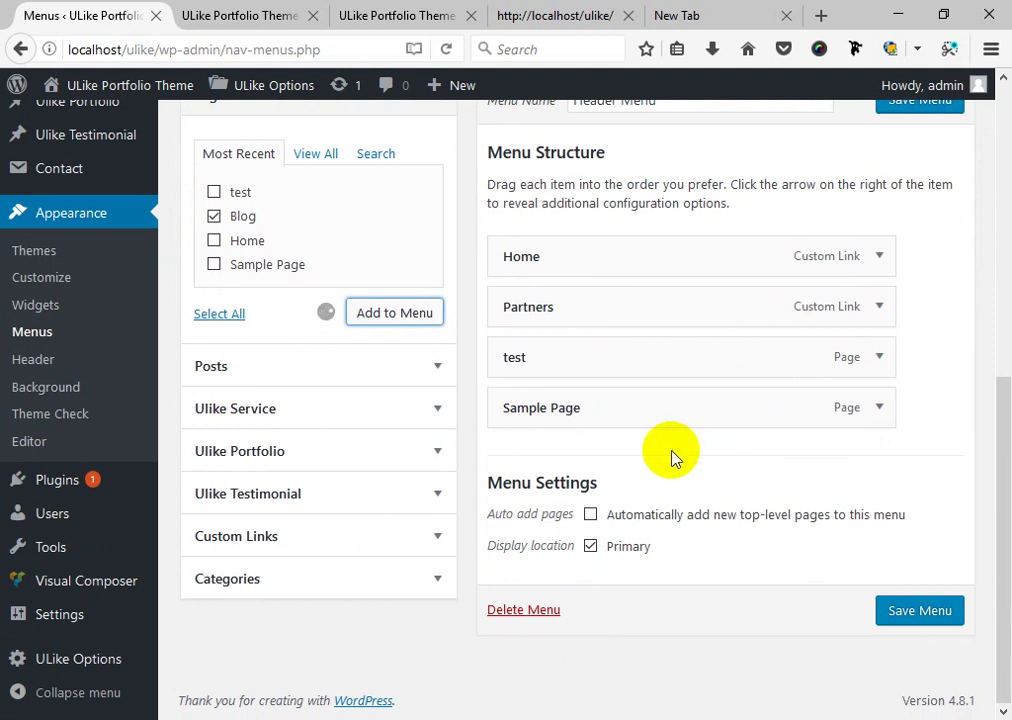
left_click_drag(662, 462, 660, 420)
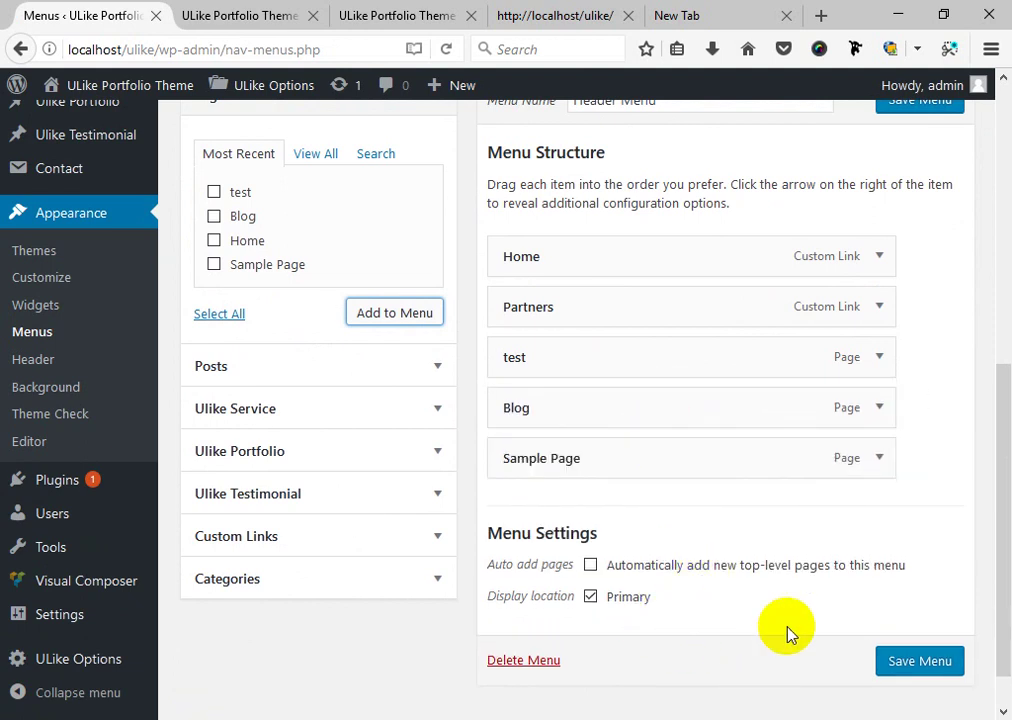
left_click(895, 663)
Reload the site at localhost/ulike/, open its Blog page from the navigation, and look through the listed posts.
left_click(245, 15)
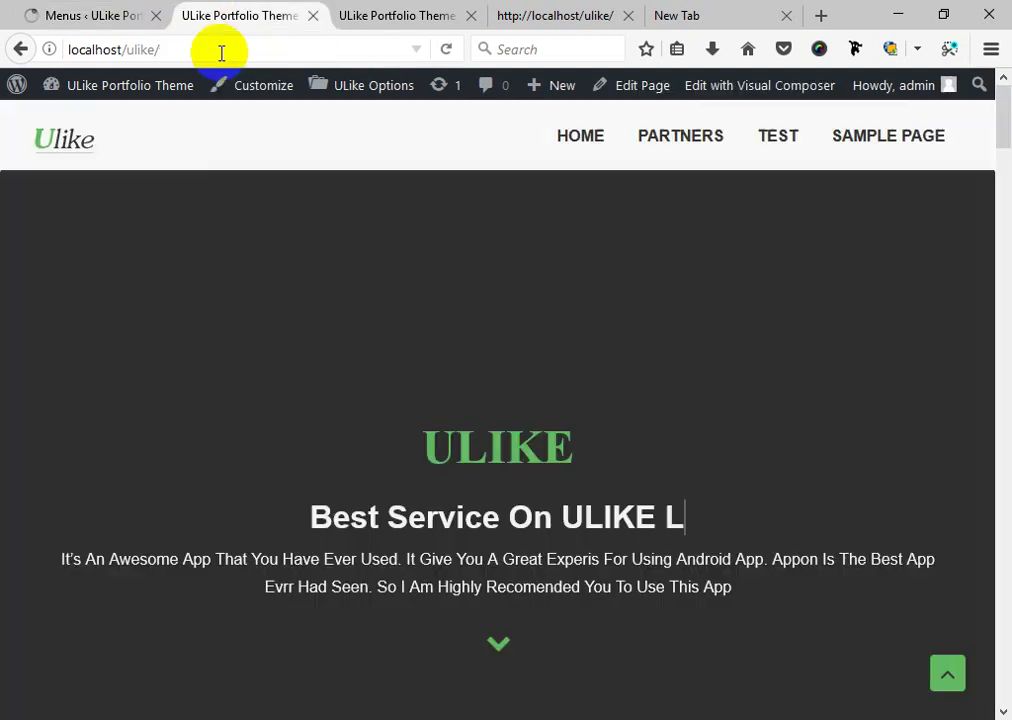
left_click(190, 41)
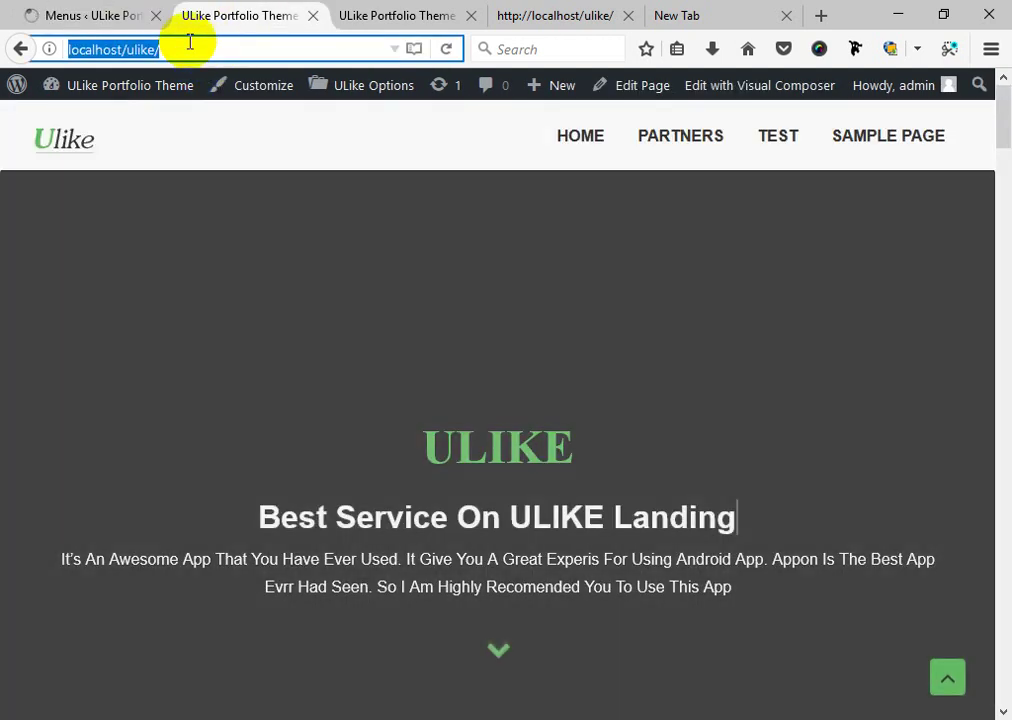
key("Return")
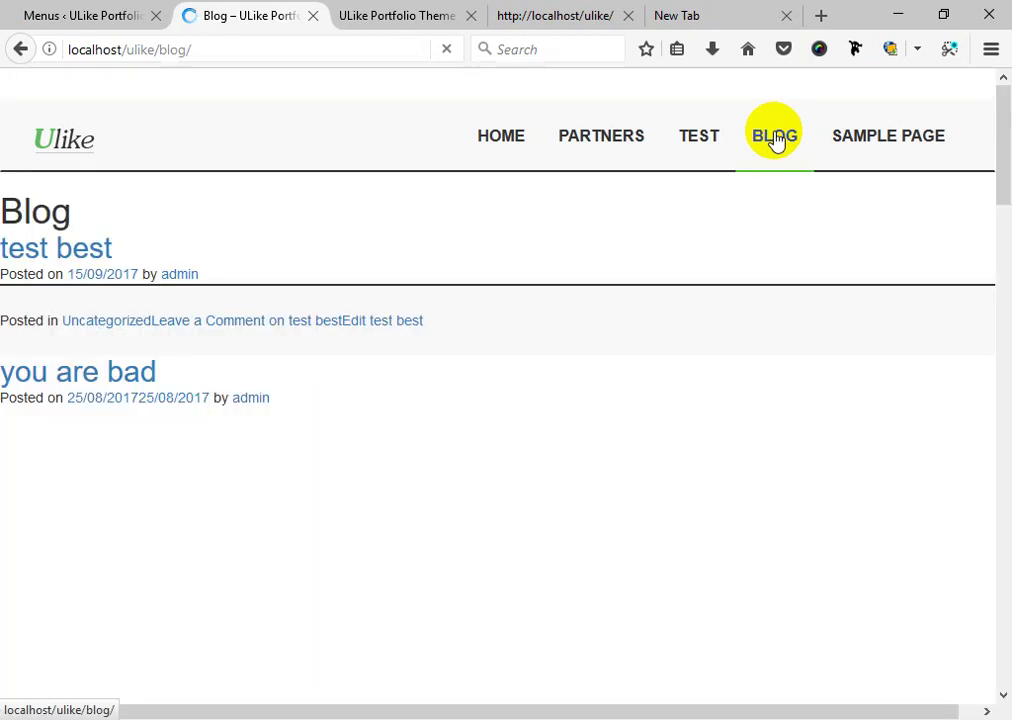
scroll(645, 357, "down", 3)
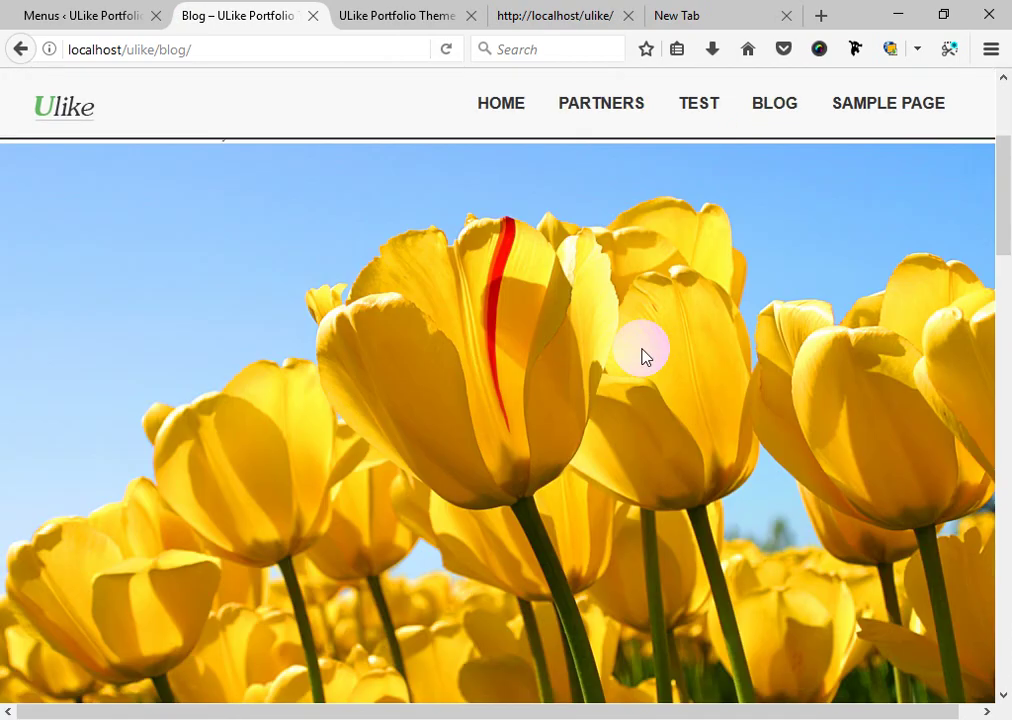
scroll(490, 370, "down", 15)
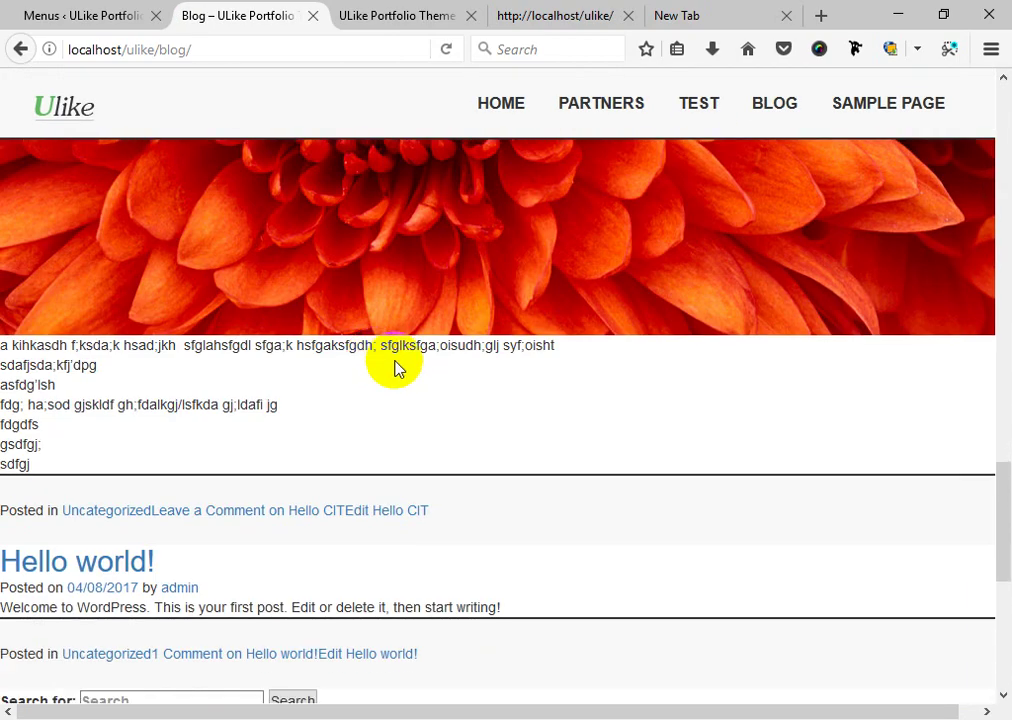
scroll(402, 357, "down", 5)
scroll(409, 350, "up", 9)
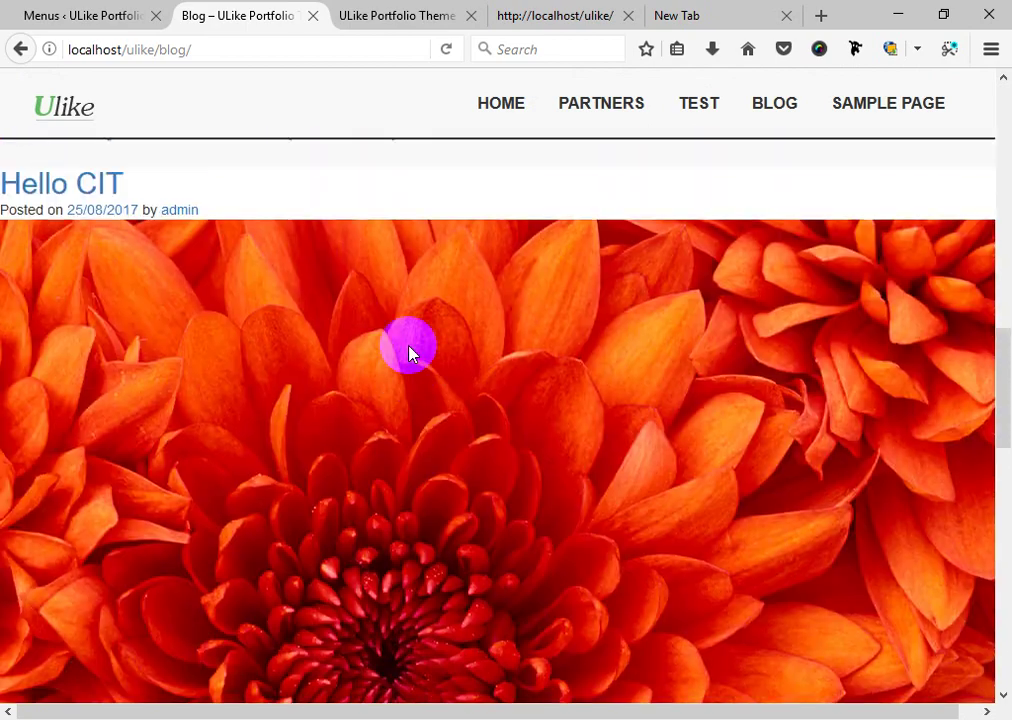
scroll(409, 350, "up", 8)
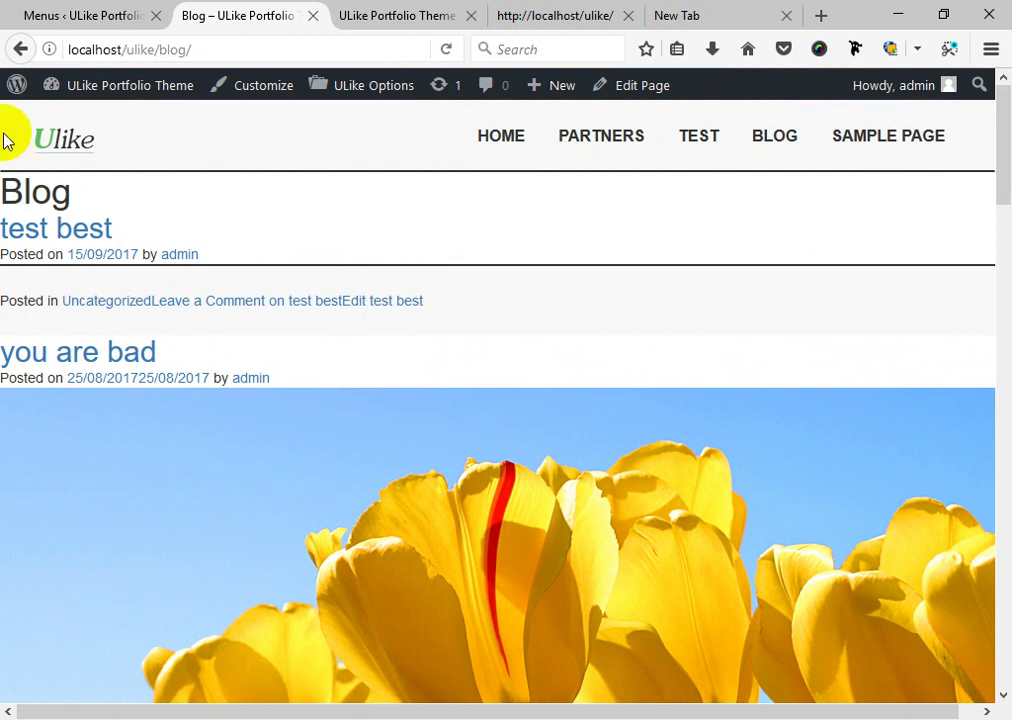
Return to the site's home page through the Ulike logo and view it down to the About-us section.
left_click(52, 141)
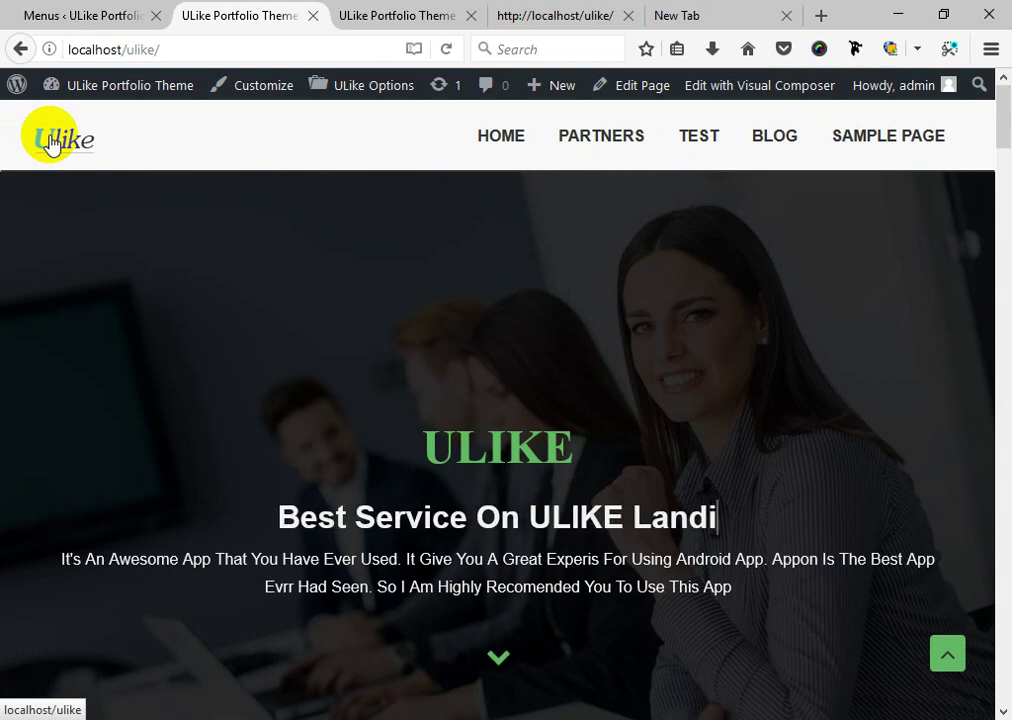
scroll(35, 593, "down", 1)
scroll(35, 593, "down", 8)
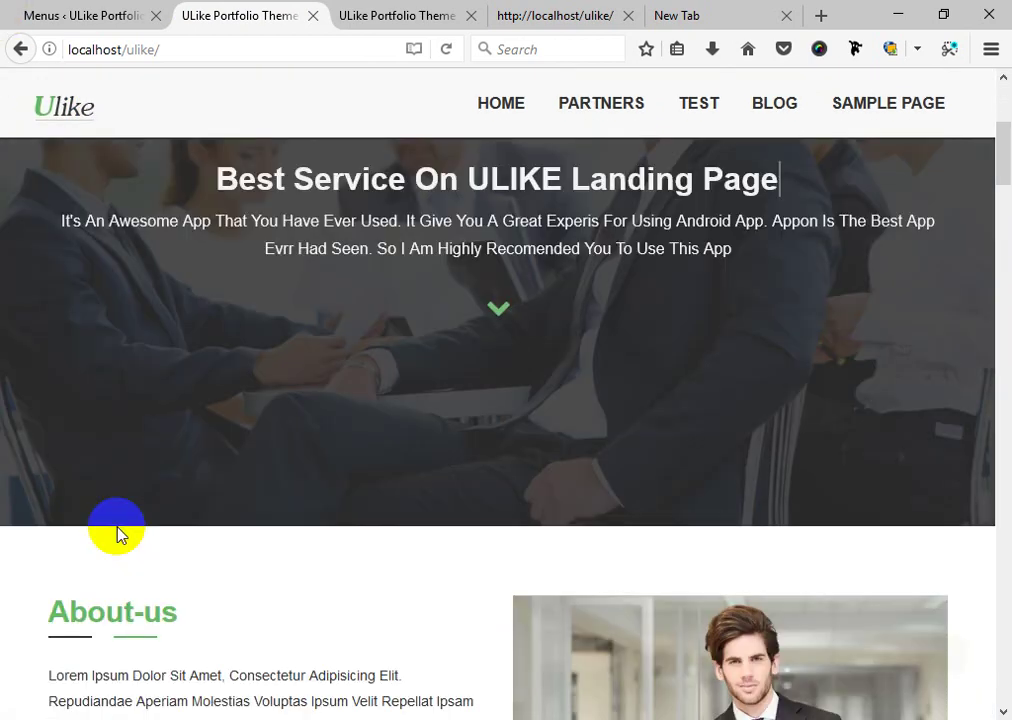